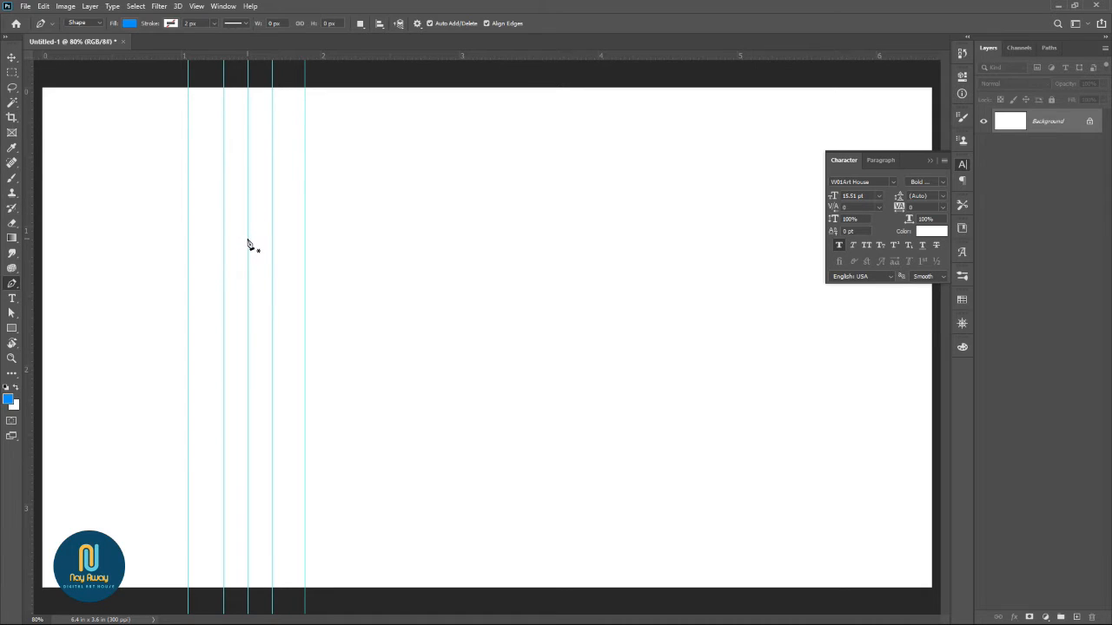
# - Draw the left half of a tapered shape with the Pen tool between the guides, about 130 px wide and 567 px high, with a curved outer side
pyautogui.click(247, 240)
pyautogui.click(223, 238)
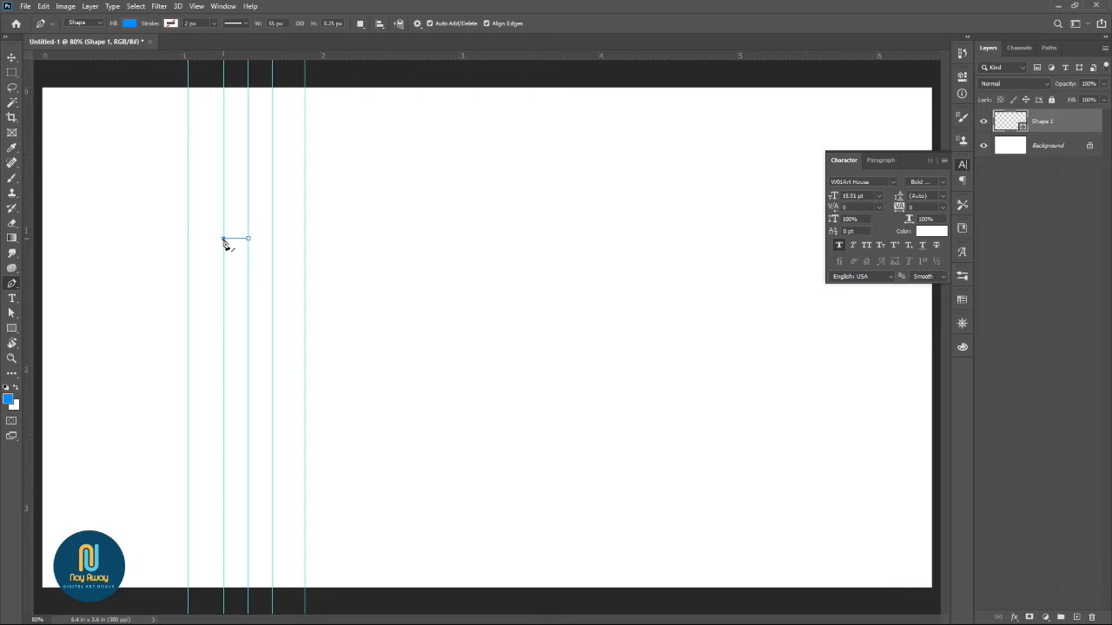
pyautogui.click(187, 504)
pyautogui.moveTo(187, 502); pyautogui.dragTo(247, 509)
pyautogui.hotkey('ctrl', 'z')
pyautogui.keyDown('alt'); pyautogui.click(188, 502); pyautogui.keyUp('alt')
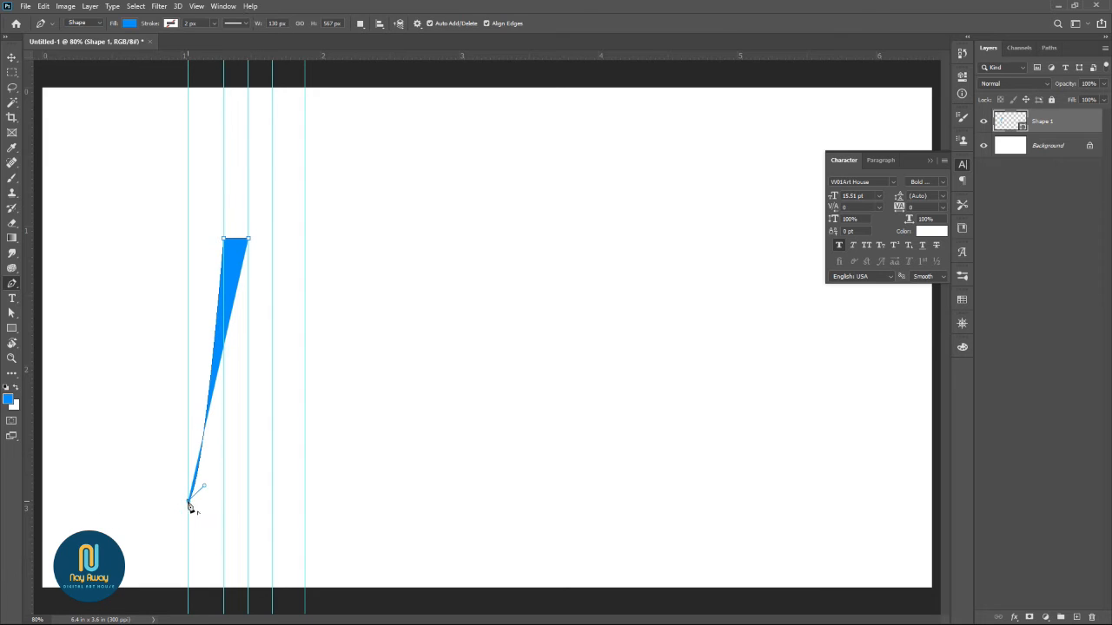
pyautogui.click(249, 501)
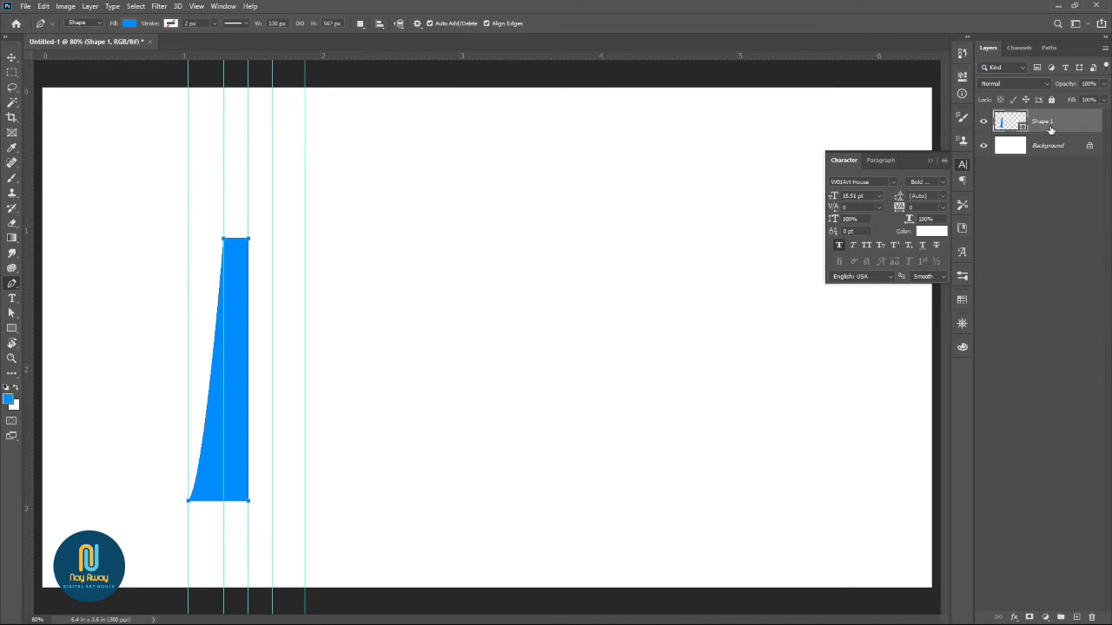
# - Duplicate the half shape, flip the copy horizontally and place it against the original's straight edge to complete the symmetrical shape
pyautogui.hotkey('ctrl', 'j')
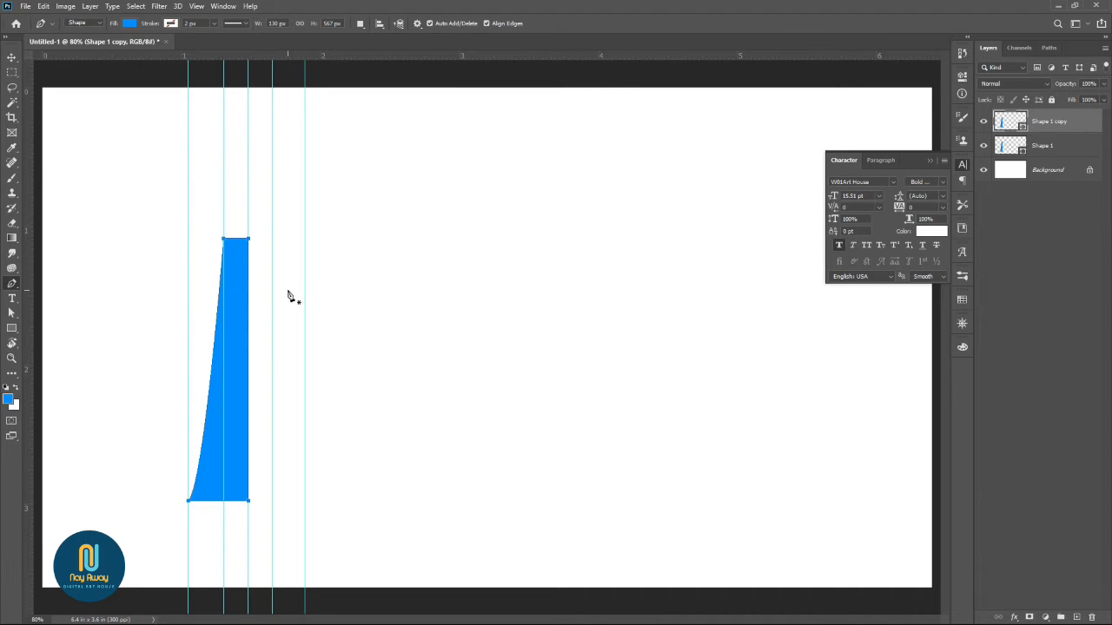
pyautogui.hotkey('ctrl', 't')
pyautogui.rightClick(226, 397)
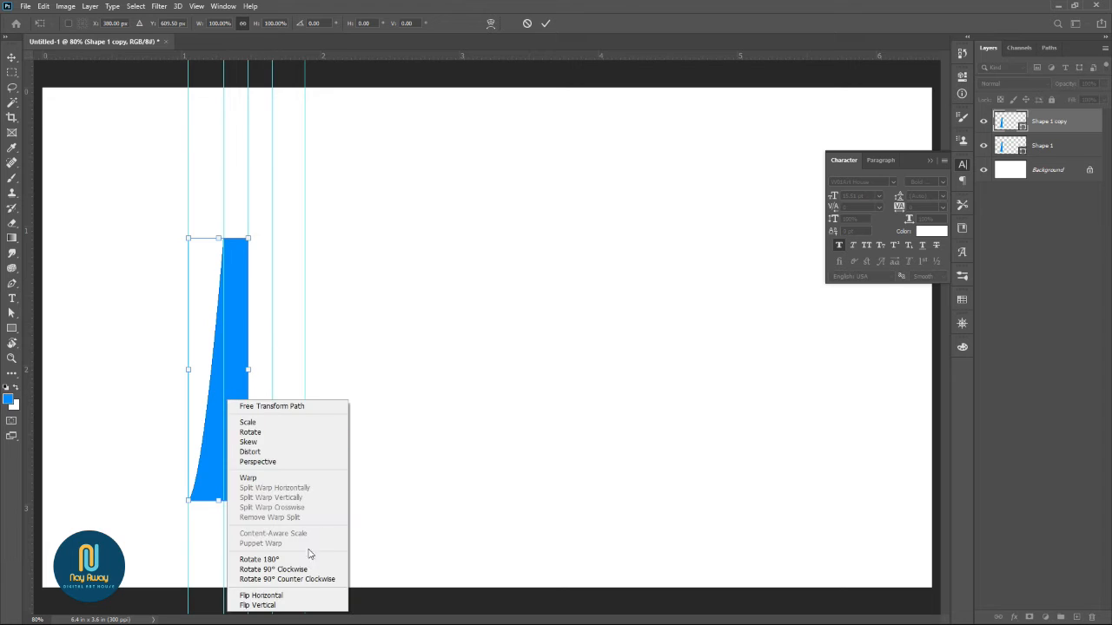
pyautogui.click(247, 597)
pyautogui.moveTo(215, 398); pyautogui.dragTo(269, 390)
pyautogui.press('Left')
pyautogui.press('Left')
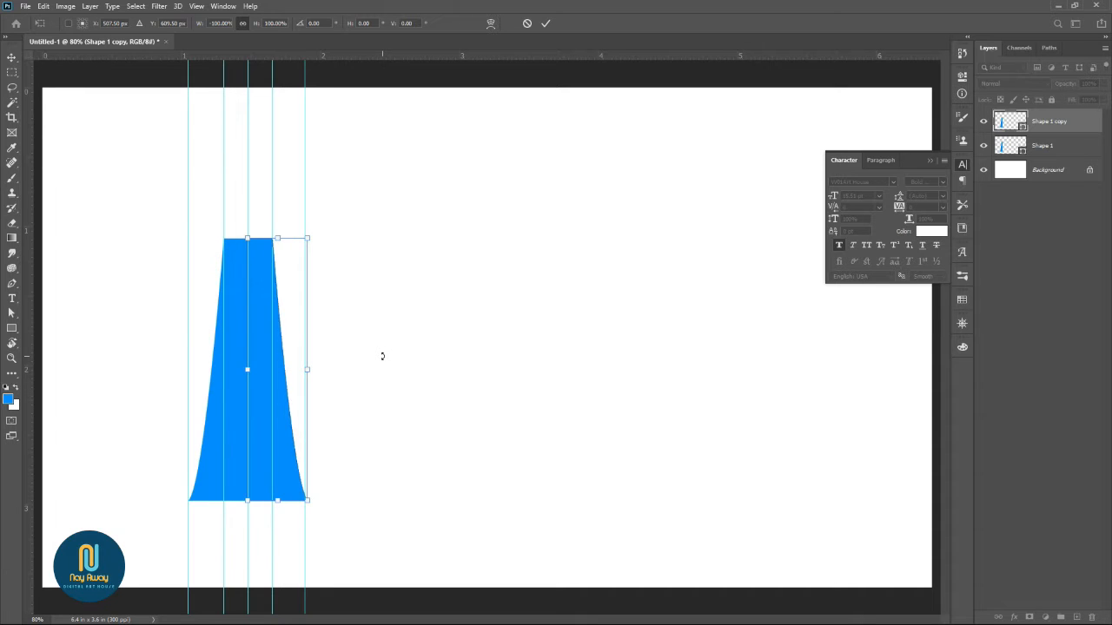
pyautogui.press('Return')
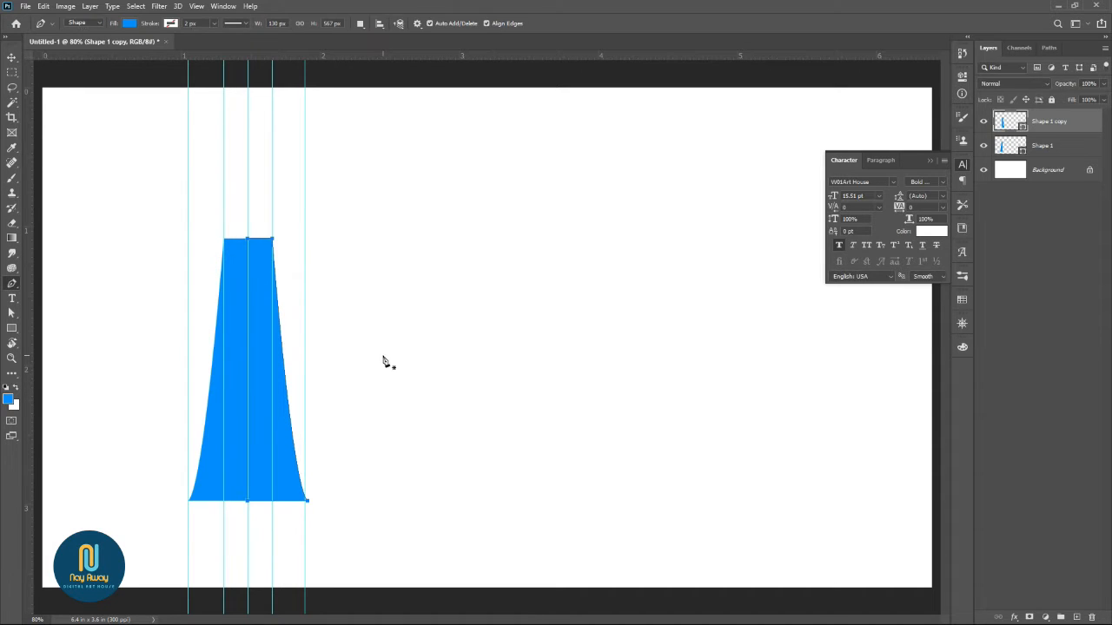
# - Add a Solid Color fill layer in dark blue 0660a0 directly above the Background layer
pyautogui.click(1057, 171)
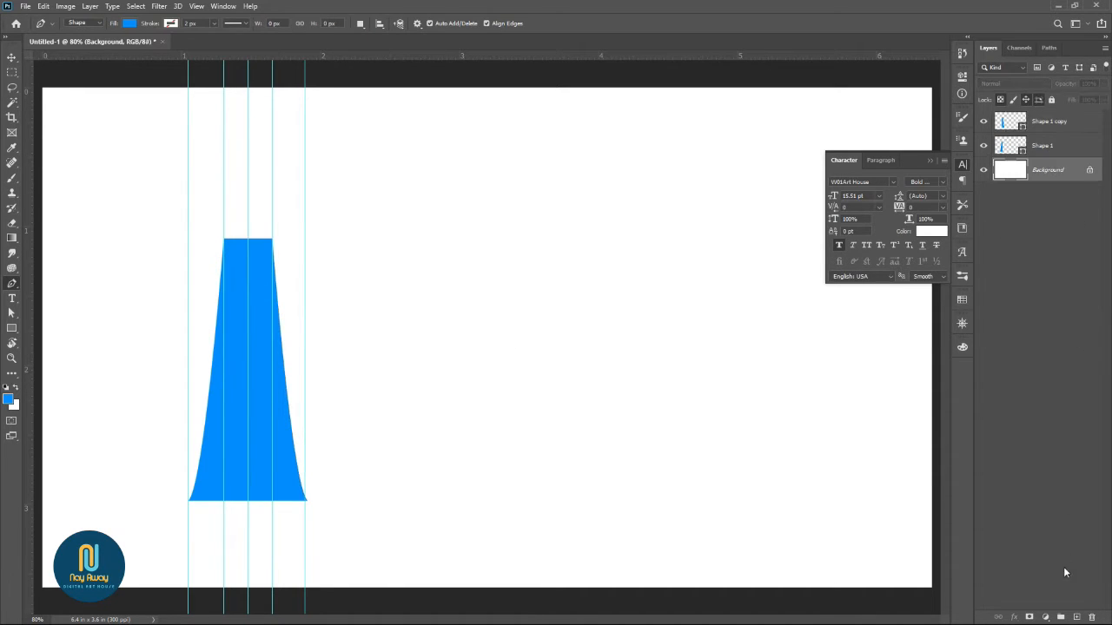
pyautogui.click(1045, 617)
pyautogui.click(1047, 413)
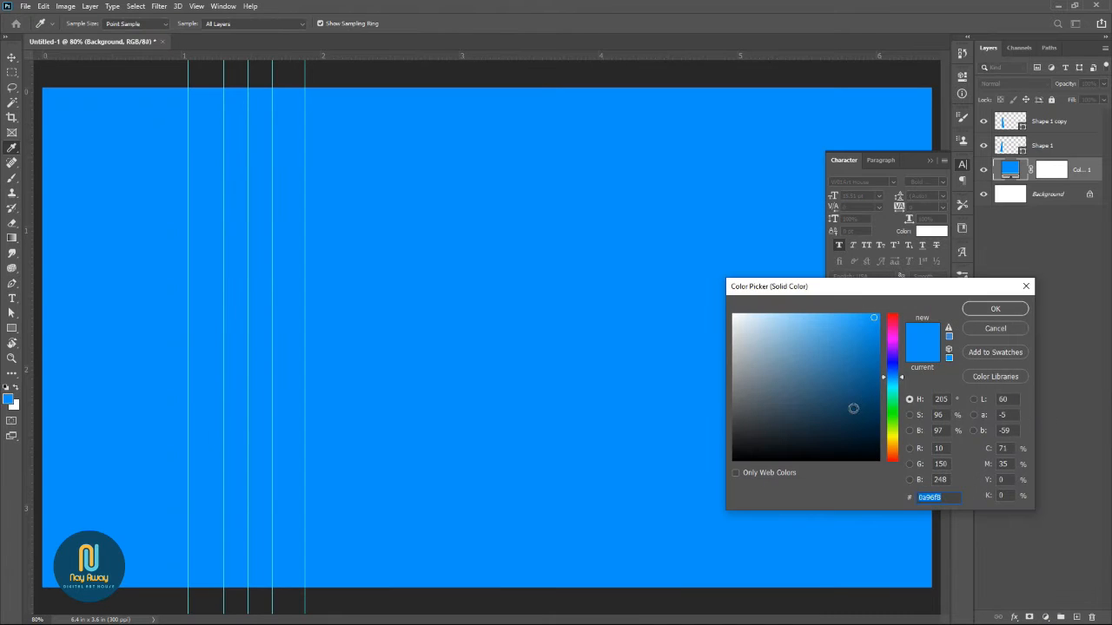
pyautogui.click(862, 375)
pyautogui.click(875, 369)
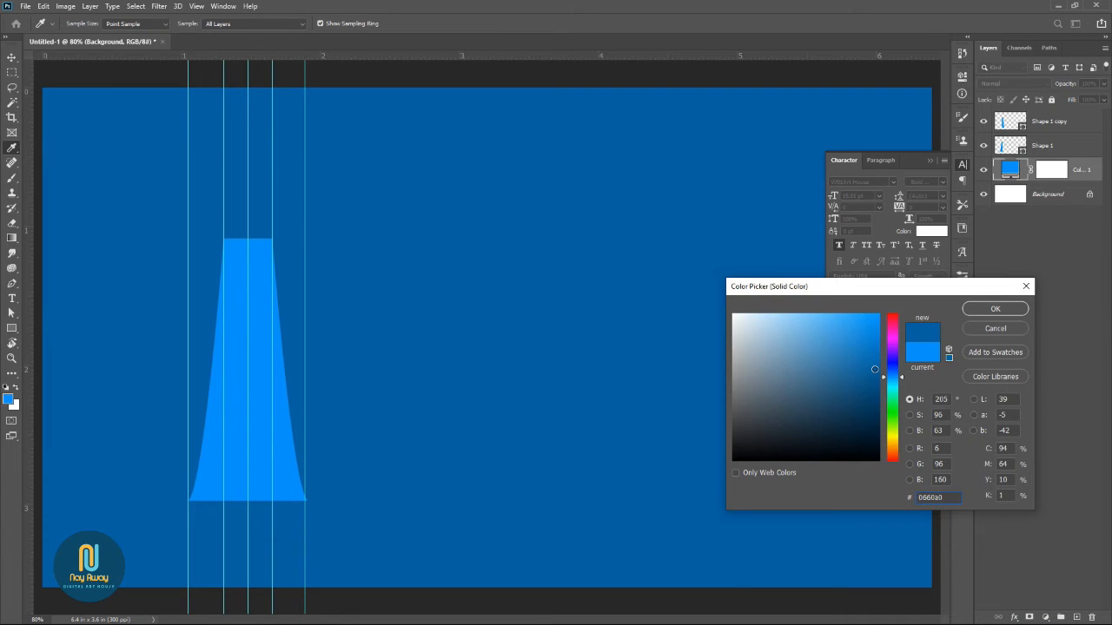
pyautogui.click(995, 309)
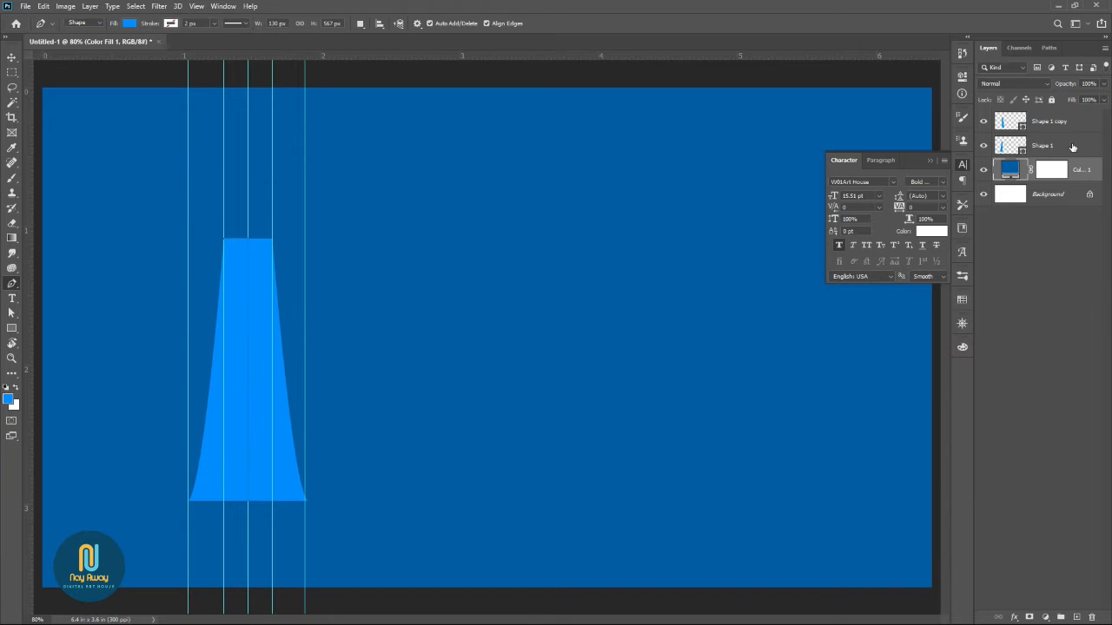
# - Merge the two half-shape layers into one and set the merged shape's fill to white ffffff
pyautogui.click(1070, 146)
pyautogui.keyDown('shift'); pyautogui.click(1067, 124); pyautogui.keyUp('shift')
pyautogui.hotkey('ctrl', 'e')
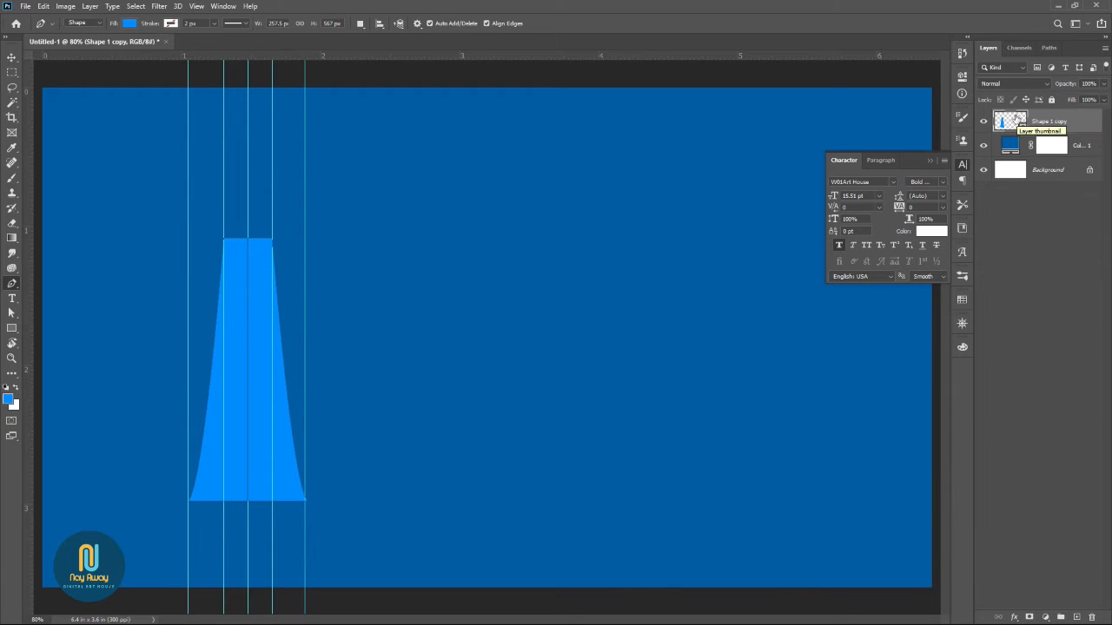
pyautogui.doubleClick(1010, 122)
pyautogui.click(734, 317)
pyautogui.moveTo(734, 317); pyautogui.dragTo(728, 310)
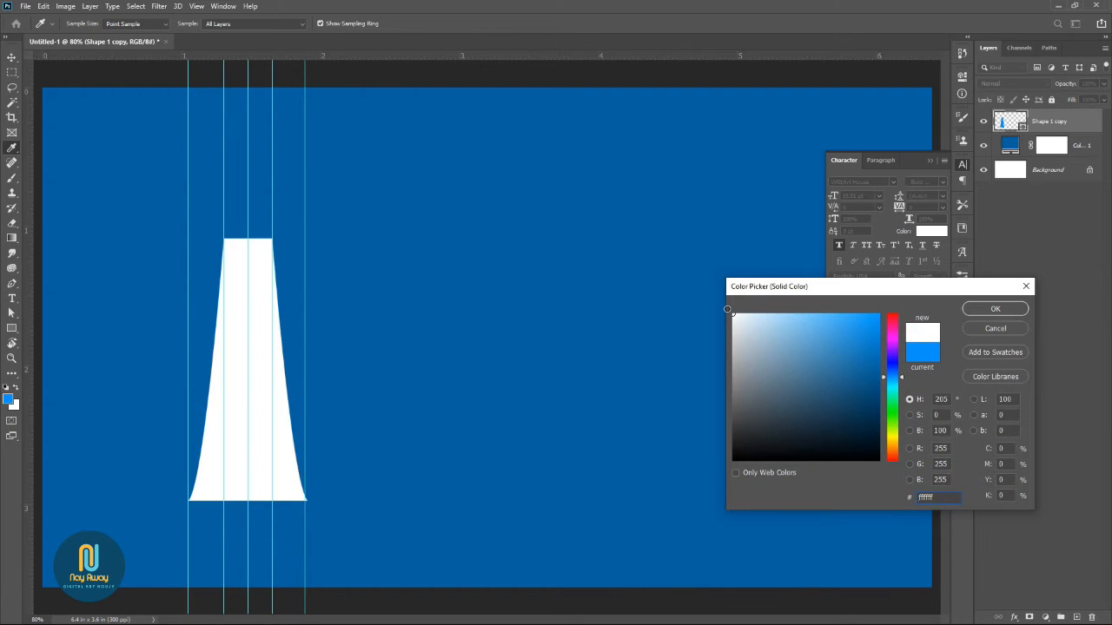
pyautogui.click(990, 310)
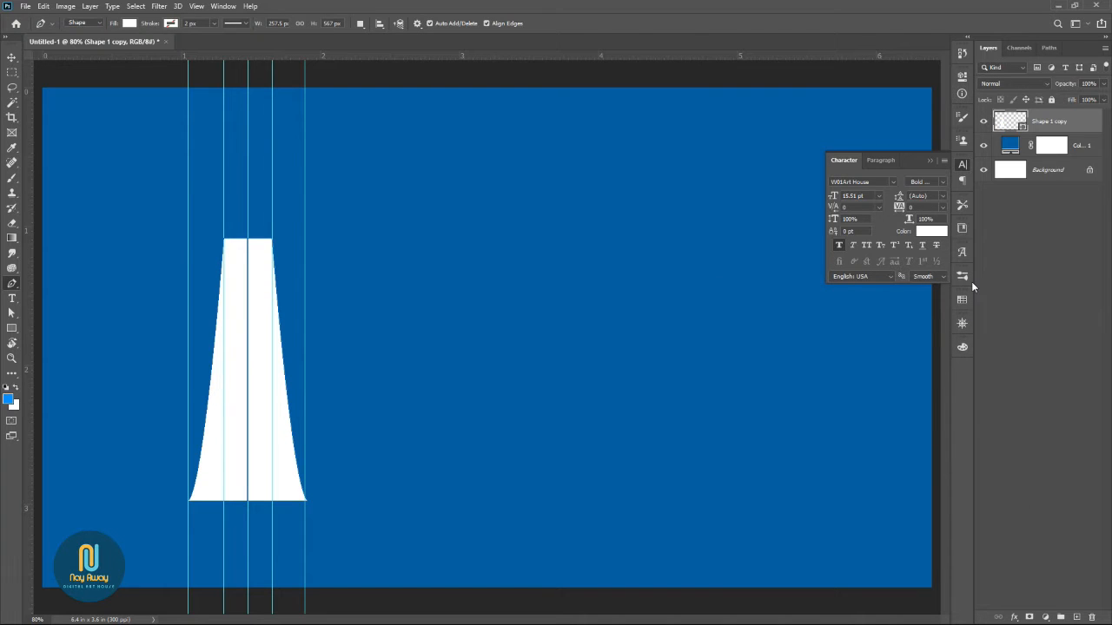
# - Hide the guides and switch to the Move tool to check the white shape against the blue background
pyautogui.hotkey('ctrl', ';')
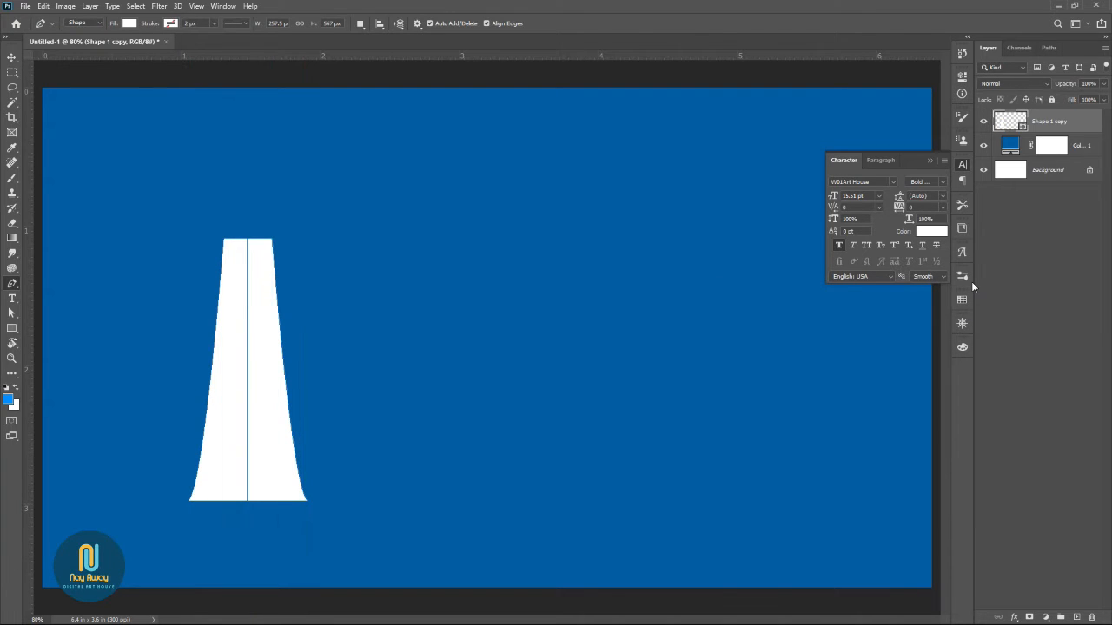
pyautogui.click(11, 57)
pyautogui.scroll(-1, 351, 373)
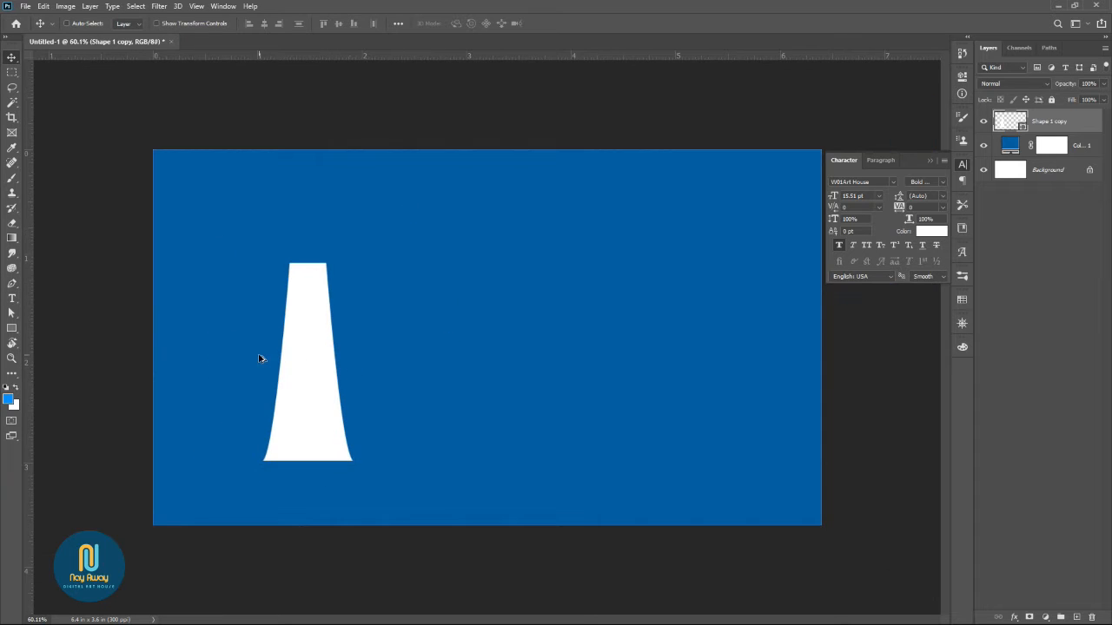
pyautogui.scroll(1, 260, 357)
# - Add a new layer clipped to the white shape and set the foreground colour to light grey e5e5e5
pyautogui.click(1076, 616)
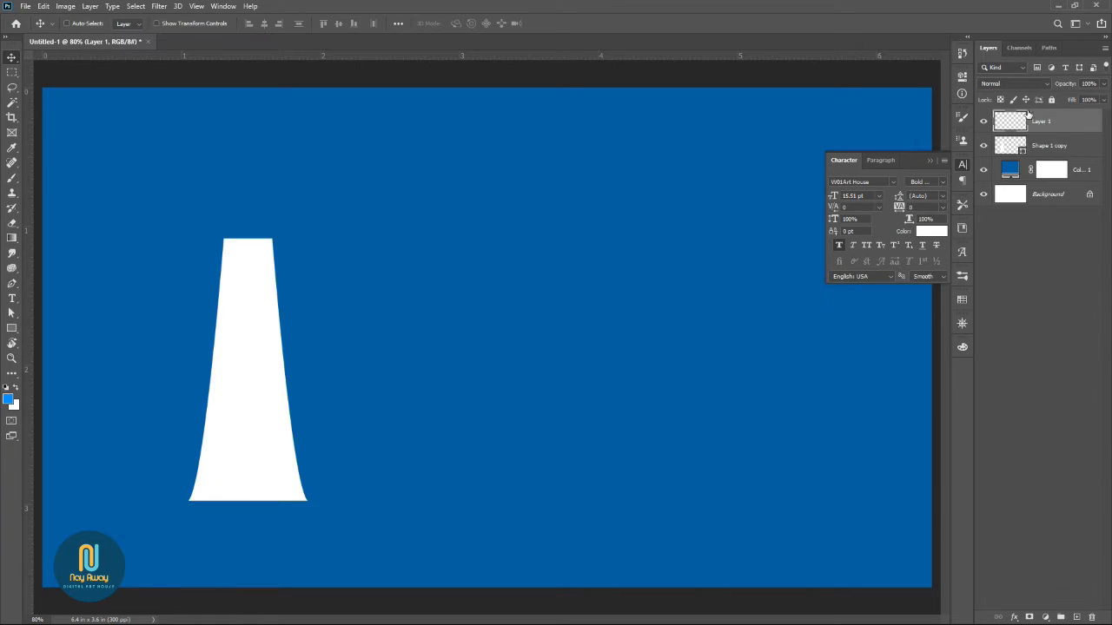
pyautogui.keyDown('alt'); pyautogui.click(1058, 130); pyautogui.keyUp('alt')
pyautogui.click(11, 148)
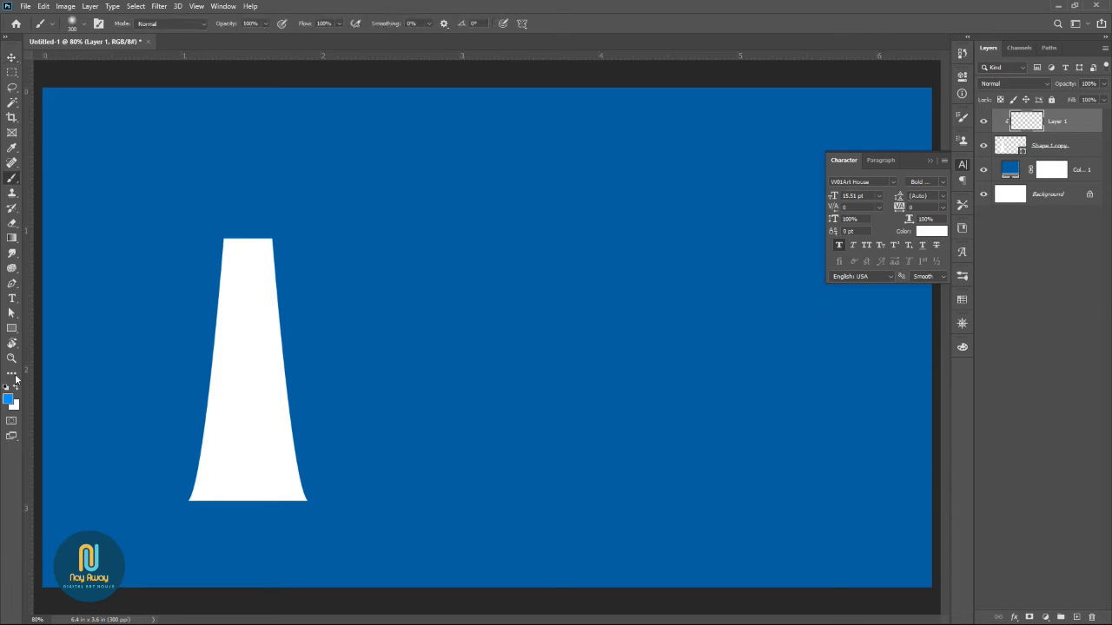
pyautogui.click(9, 399)
pyautogui.click(274, 360)
pyautogui.moveTo(734, 334)
pyautogui.mouseDown()
pyautogui.moveTo(732, 347)
pyautogui.moveTo(732, 327)
pyautogui.mouseUp()
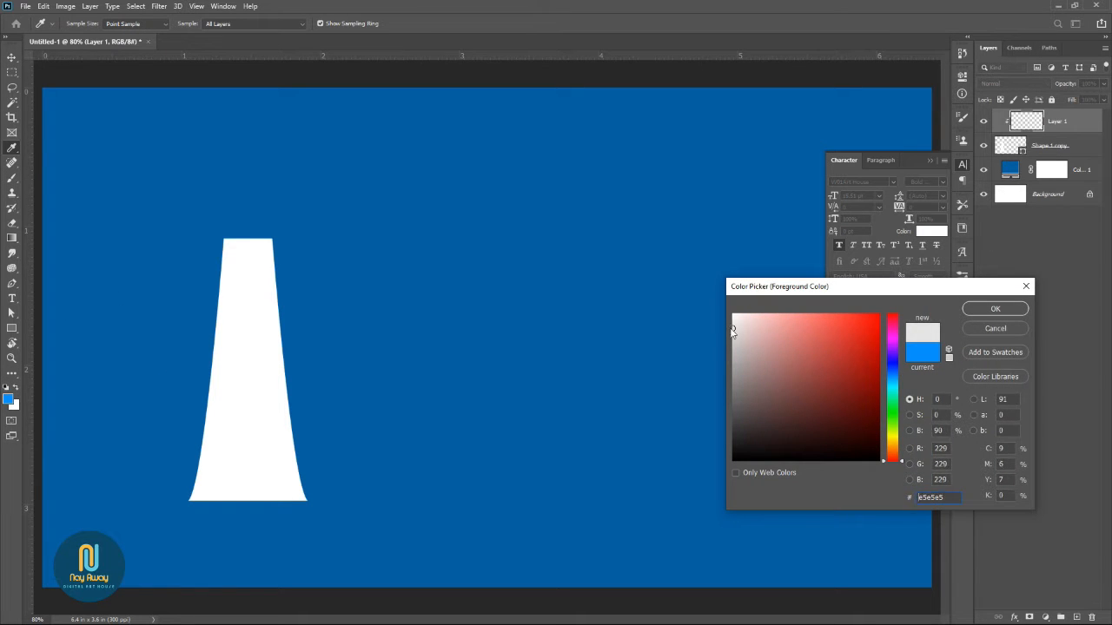
pyautogui.press('Return')
# - Paint light grey shading down both sides of the shape with a soft brush of about 250 px, keeping the centre brighter
pyautogui.press('b')
pyautogui.rightClick(319, 311)
pyautogui.doubleClick(426, 430)
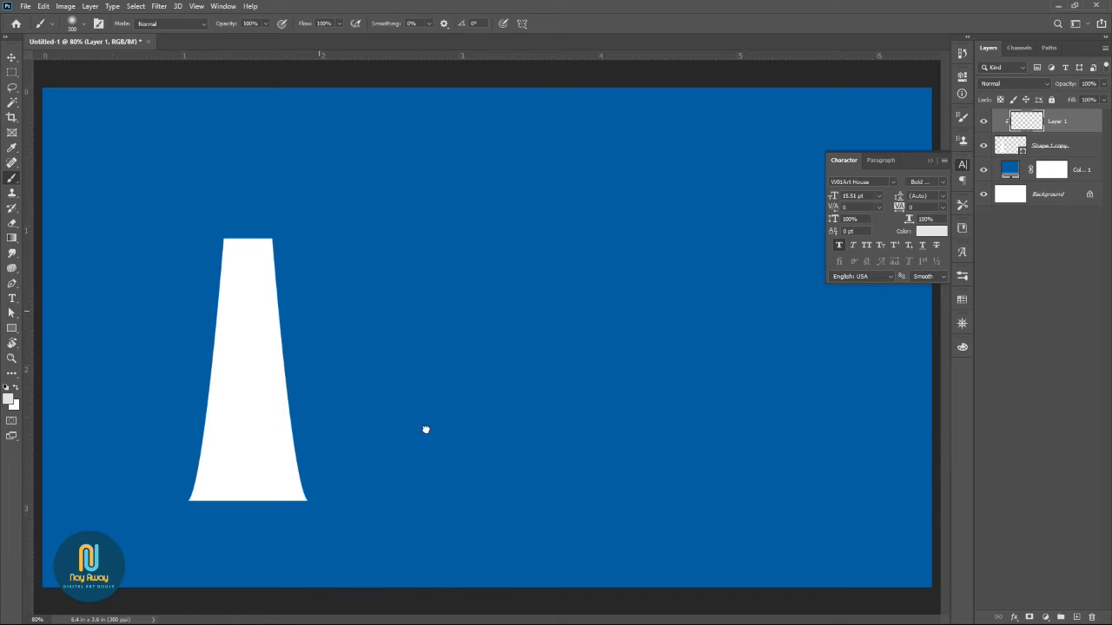
pyautogui.moveTo(253, 197); pyautogui.dragTo(256, 512)
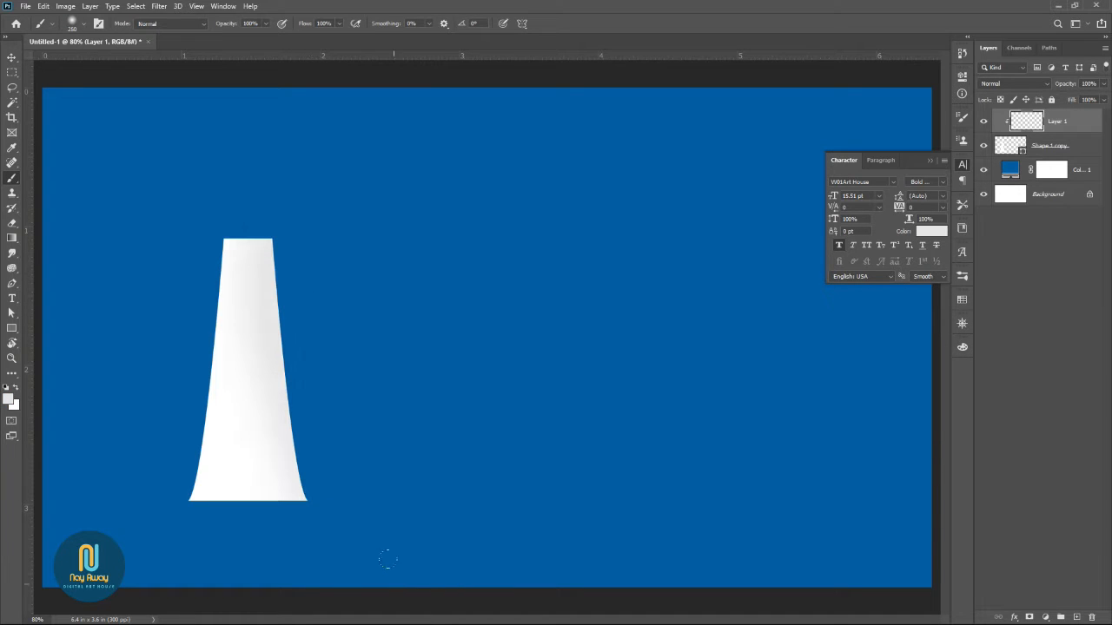
pyautogui.moveTo(187, 232)
pyautogui.mouseDown()
pyautogui.moveTo(86, 527)
pyautogui.moveTo(115, 405)
pyautogui.moveTo(103, 442)
pyautogui.moveTo(511, 460)
pyautogui.mouseUp()
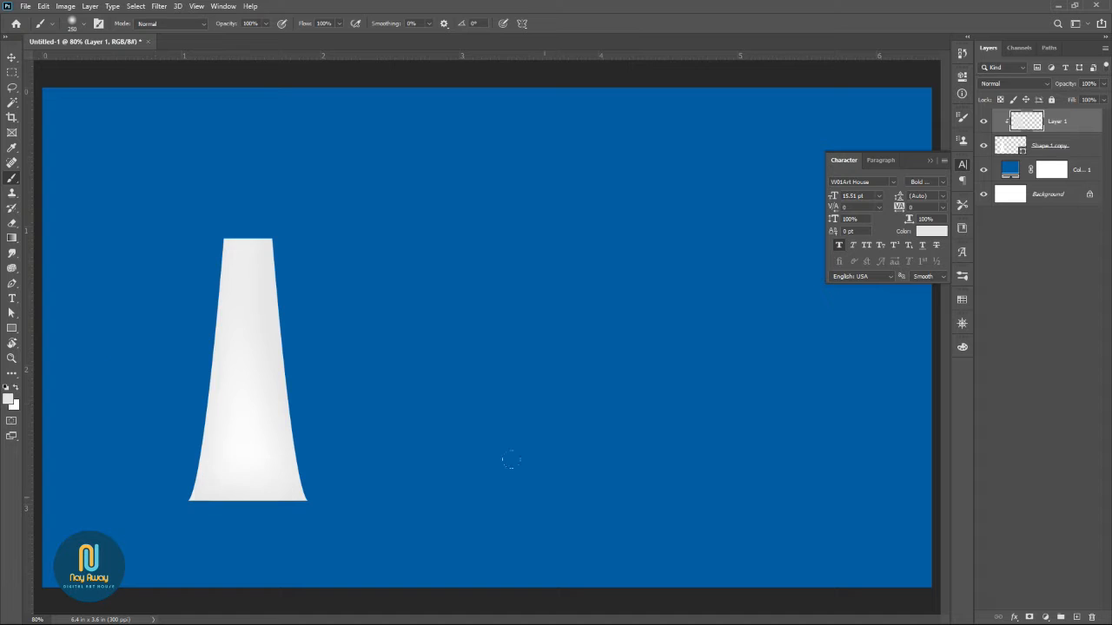
pyautogui.moveTo(136, 457); pyautogui.dragTo(200, 169)
# - Set the foreground colour to grey cecccc and deepen the shading along the shape's sides and base with a 125 px soft brush
pyautogui.click(8, 399)
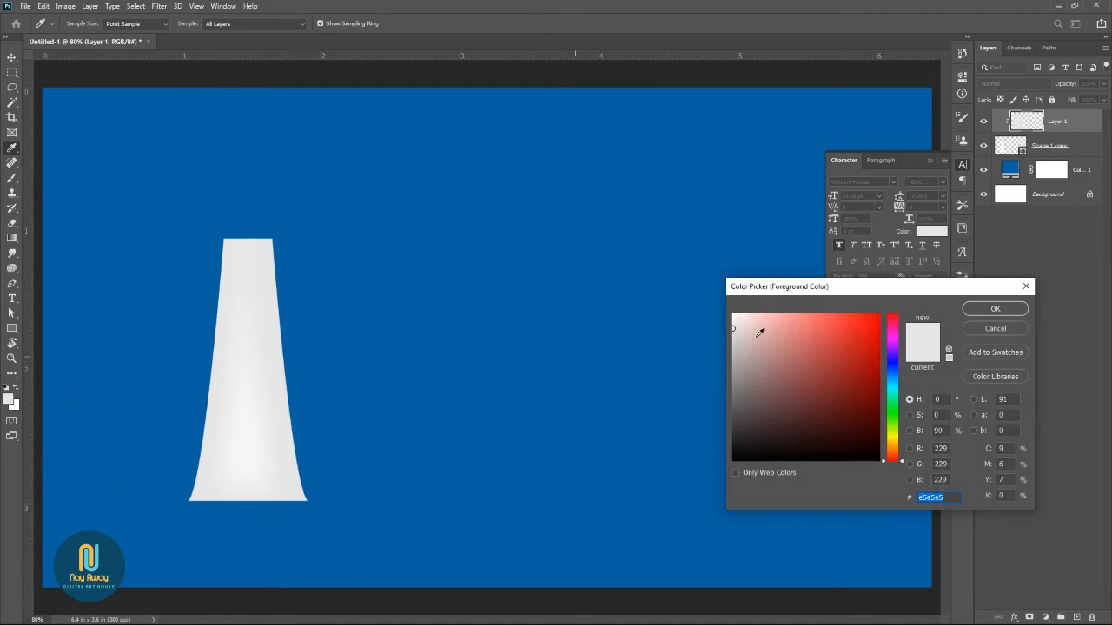
pyautogui.click(734, 339)
pyautogui.press('Return')
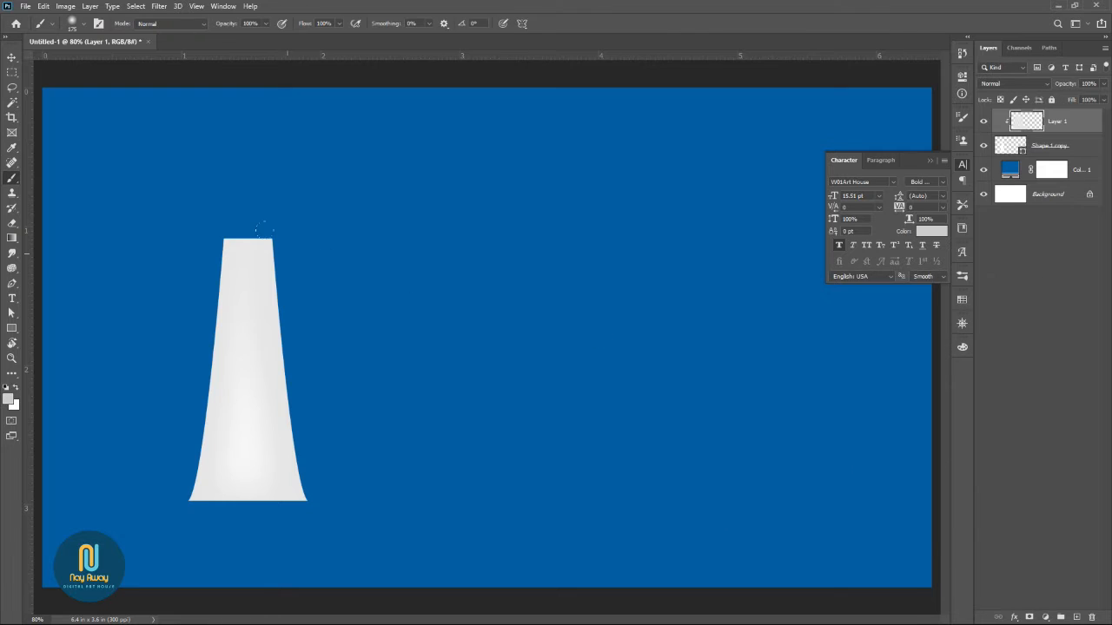
pyautogui.moveTo(267, 220)
pyautogui.mouseDown()
pyautogui.moveTo(294, 434)
pyautogui.moveTo(314, 485)
pyautogui.mouseUp()
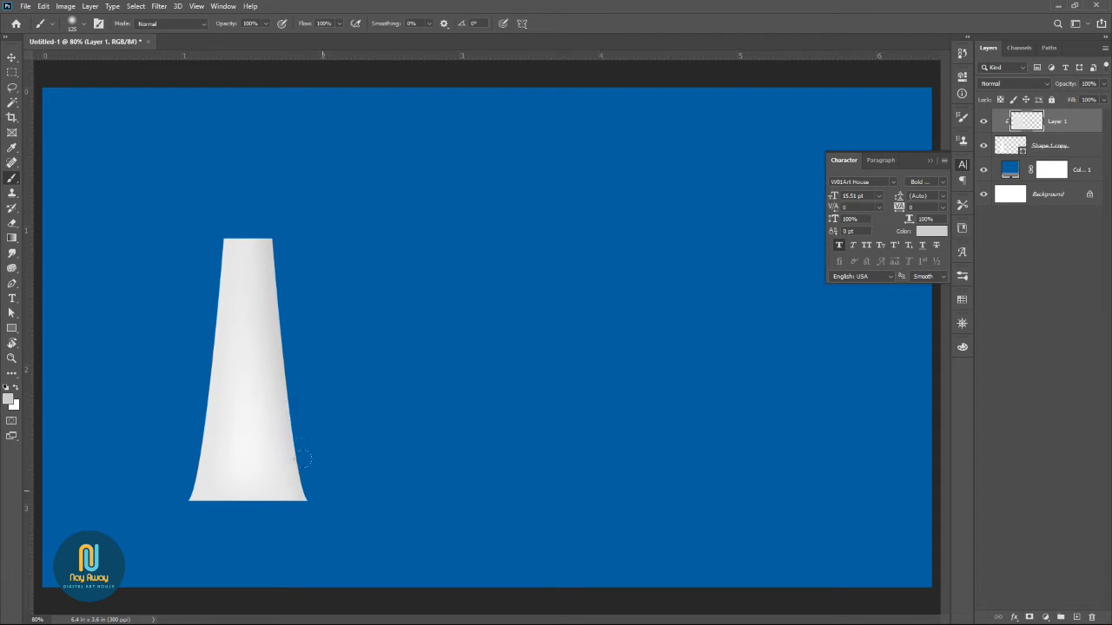
pyautogui.moveTo(196, 221); pyautogui.dragTo(164, 448)
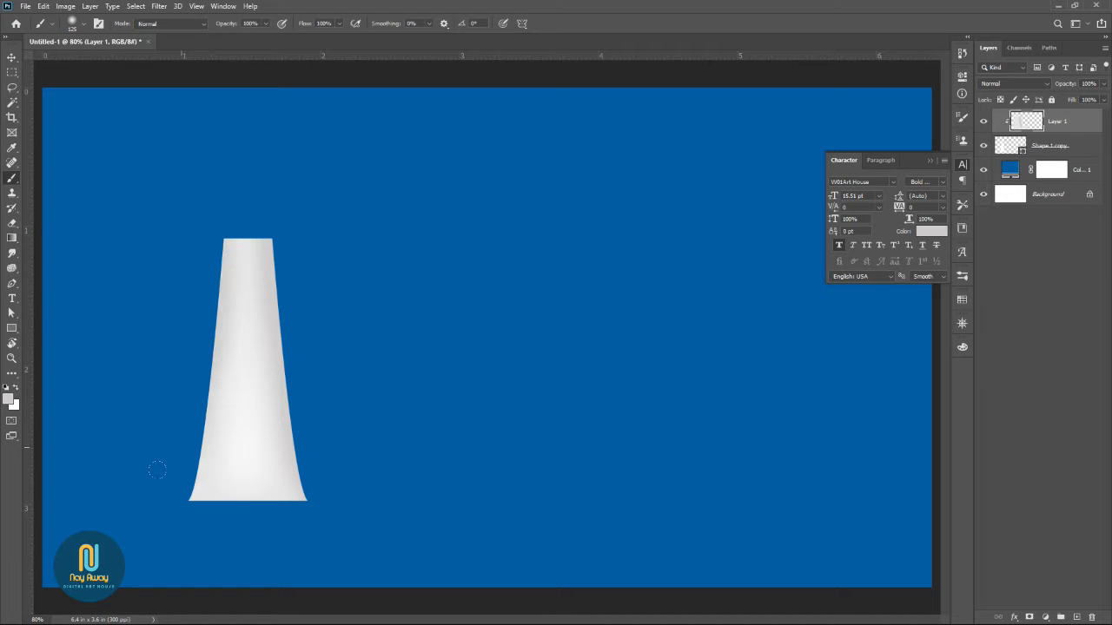
pyautogui.moveTo(197, 179); pyautogui.dragTo(155, 492)
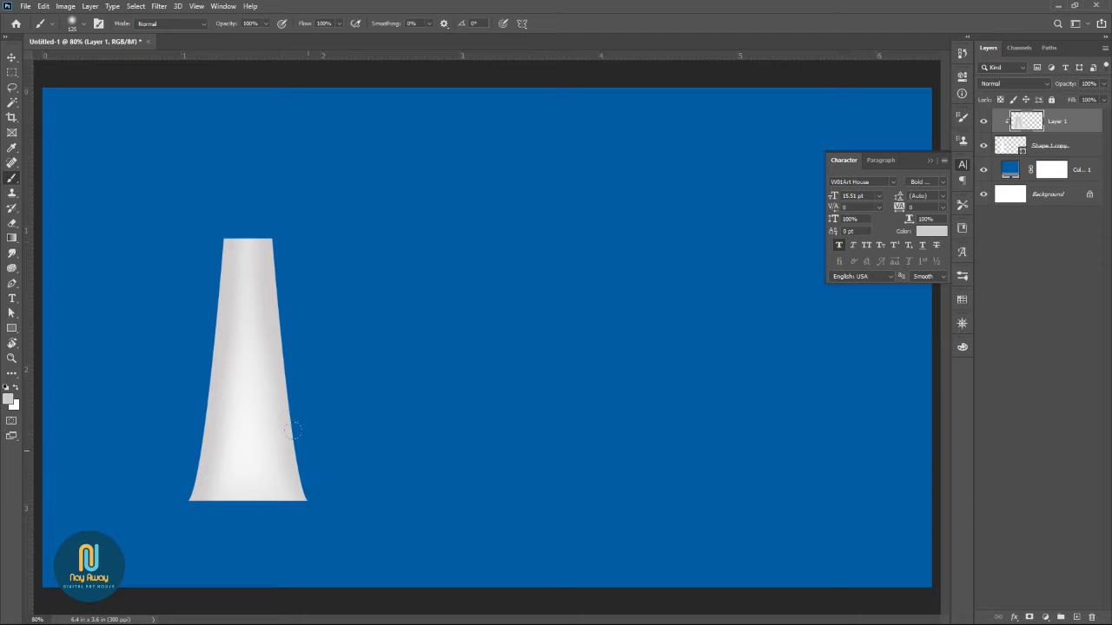
pyautogui.moveTo(395, 499)
pyautogui.mouseDown()
pyautogui.moveTo(209, 503)
pyautogui.moveTo(458, 489)
pyautogui.mouseUp()
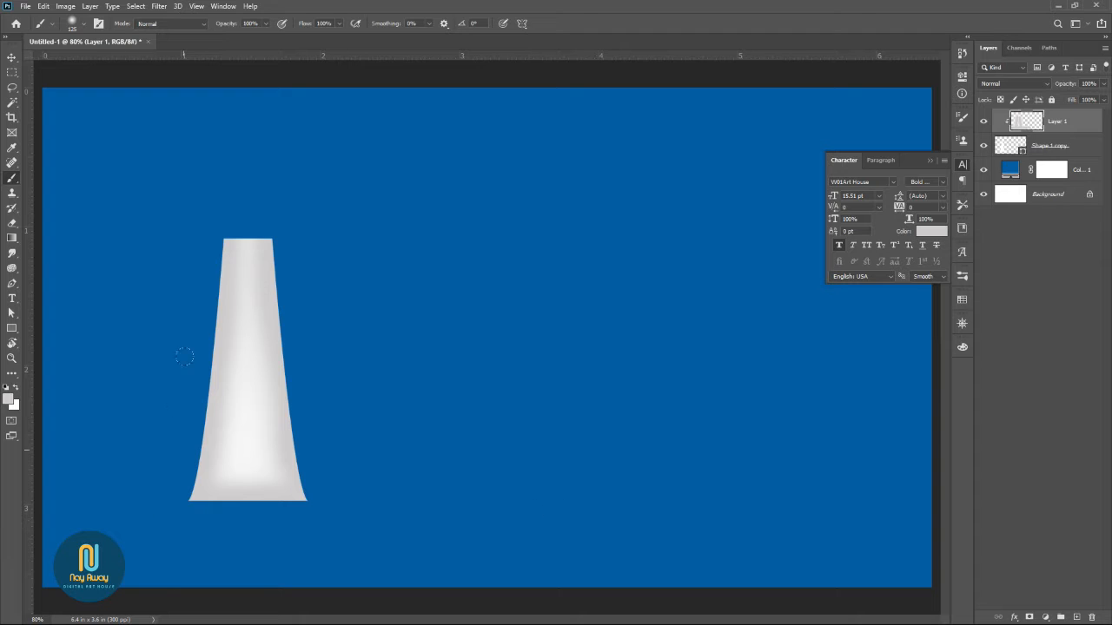
# - Set the foreground colour to a6a6a6 and darken the outermost left and right edges of the shape with a 90 px soft brush
pyautogui.click(9, 400)
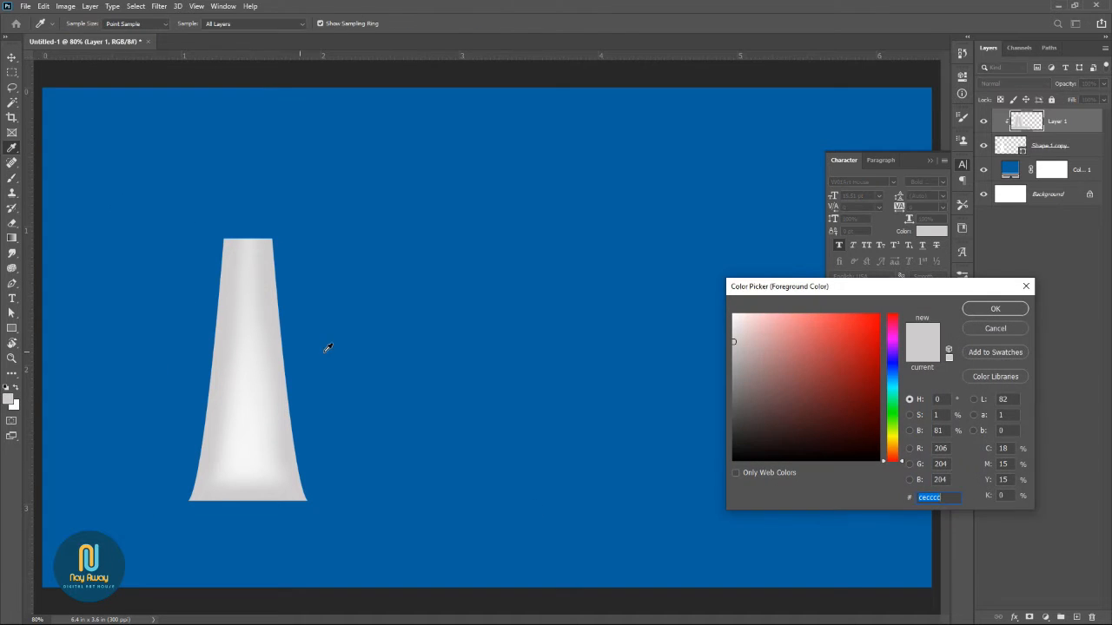
pyautogui.click(732, 353)
pyautogui.press('Return')
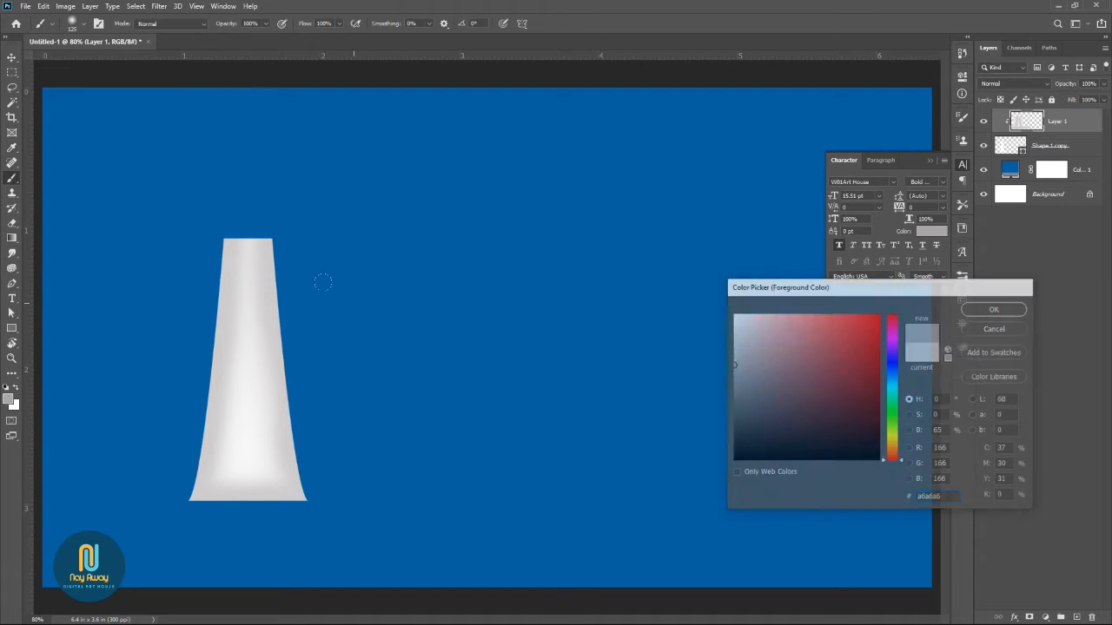
pyautogui.moveTo(272, 233)
pyautogui.mouseDown()
pyautogui.moveTo(289, 422)
pyautogui.moveTo(313, 497)
pyautogui.mouseUp()
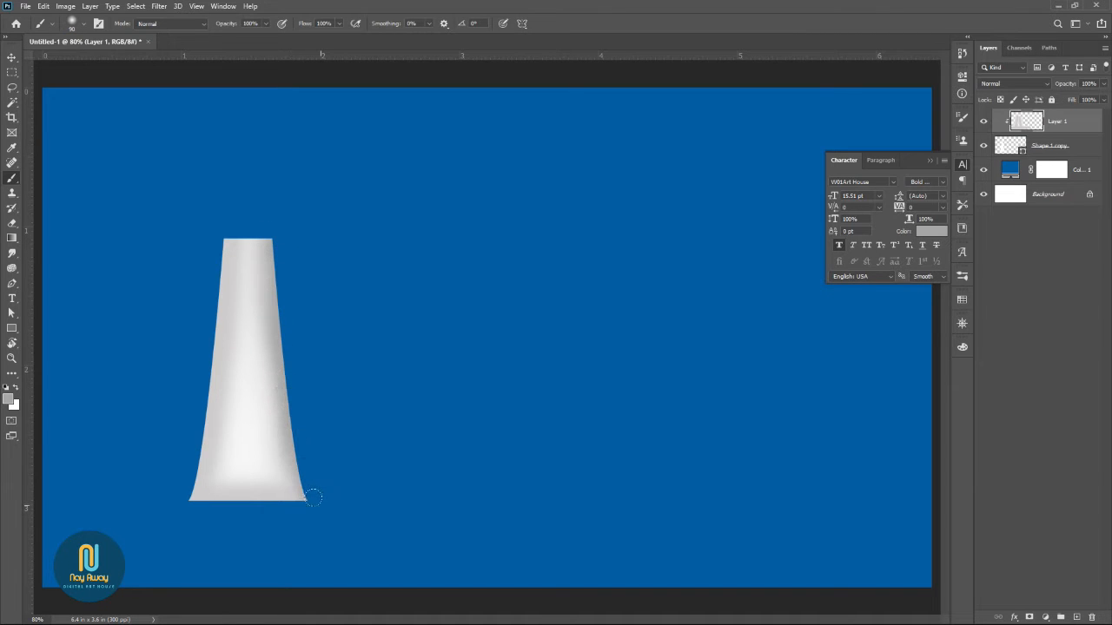
pyautogui.scroll(3, 314, 497)
pyautogui.moveTo(296, 467)
pyautogui.mouseDown()
pyautogui.moveTo(256, 255)
pyautogui.moveTo(250, 97)
pyautogui.mouseUp()
pyautogui.moveTo(181, 122)
pyautogui.mouseDown()
pyautogui.moveTo(150, 444)
pyautogui.moveTo(97, 493)
pyautogui.mouseUp()
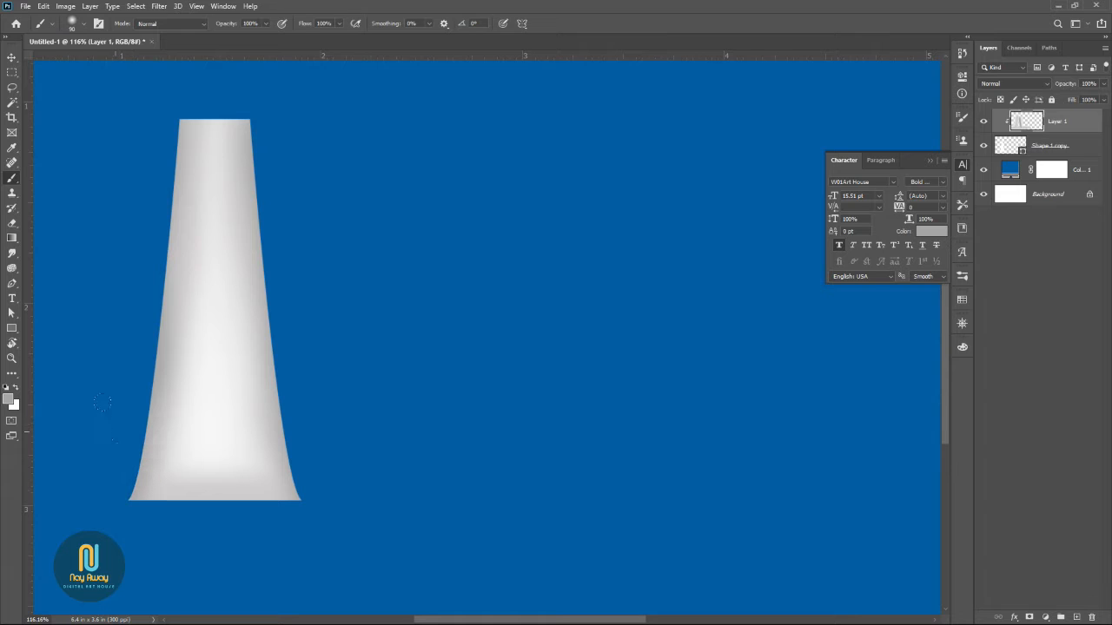
pyautogui.moveTo(177, 115)
pyautogui.mouseDown()
pyautogui.moveTo(146, 465)
pyautogui.moveTo(113, 513)
pyautogui.mouseUp()
pyautogui.moveTo(294, 469); pyautogui.dragTo(285, 420)
pyautogui.moveTo(271, 351); pyautogui.dragTo(265, 326)
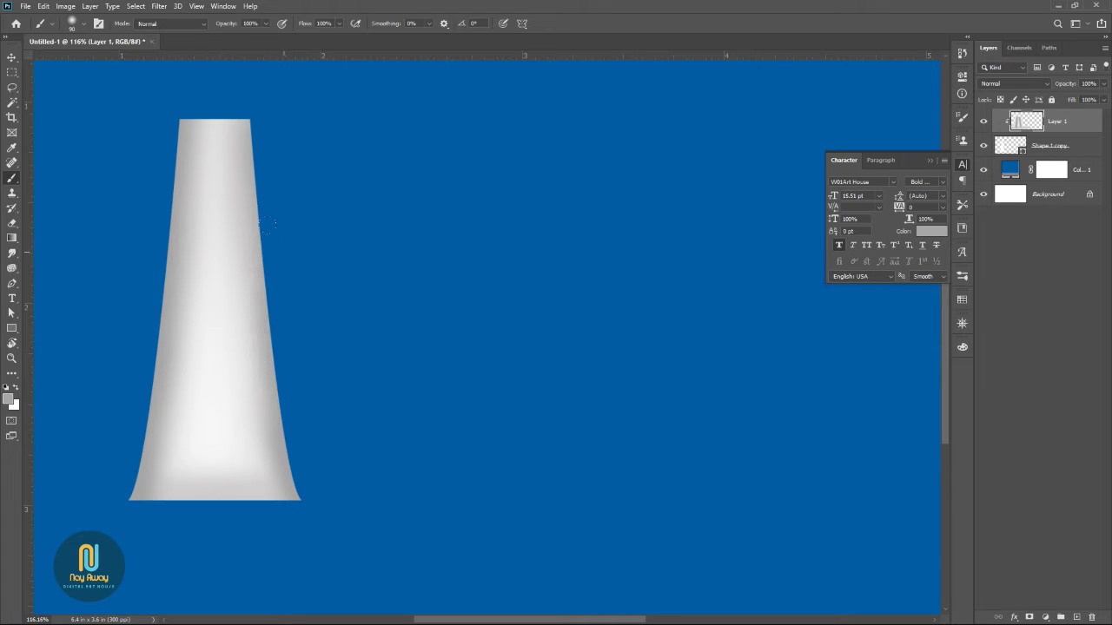
pyautogui.scroll(-5, 339, 206)
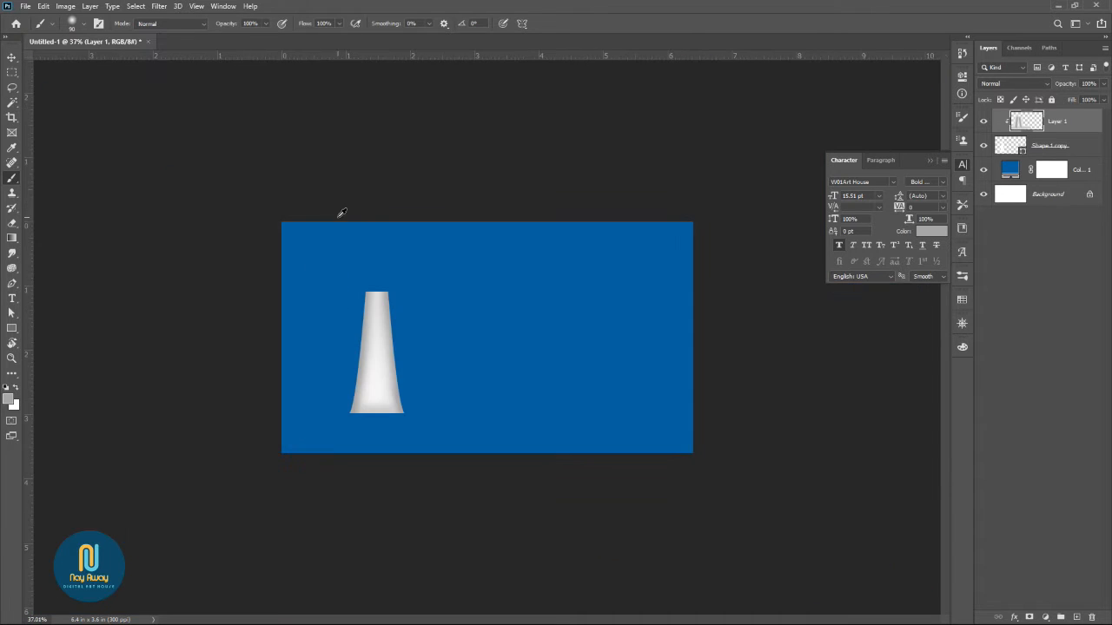
pyautogui.scroll(4, 322, 391)
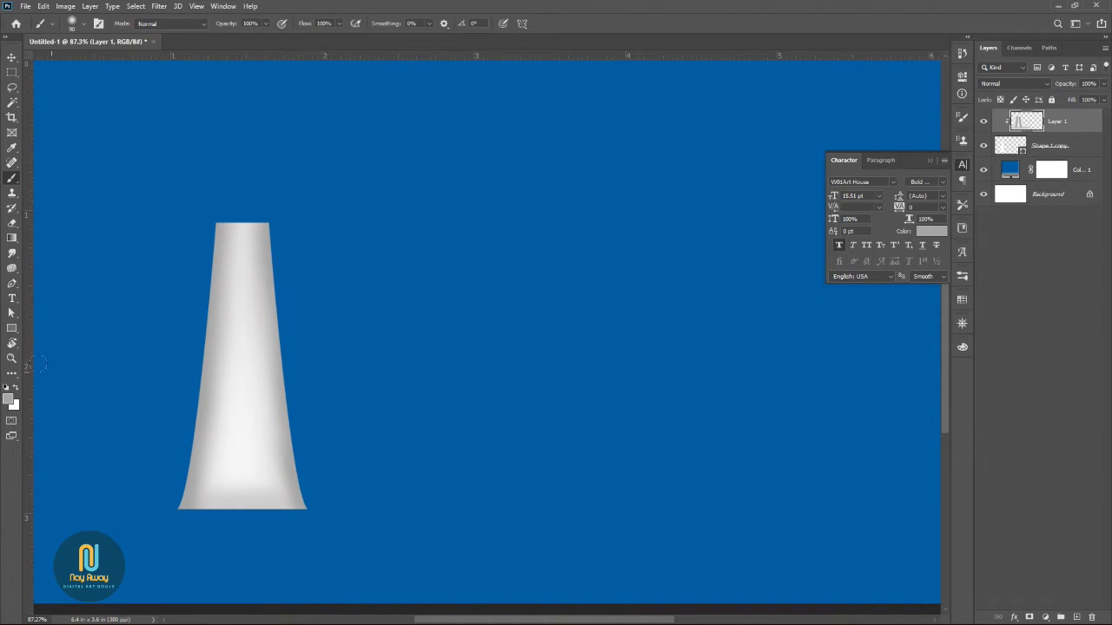
# - Draw a grey rectangle about 282 × 40 px across the shape's base and round its corners to 20 px
pyautogui.click(11, 328)
pyautogui.click(169, 499)
pyautogui.moveTo(169, 498); pyautogui.dragTo(311, 518)
pyautogui.click(848, 189)
pyautogui.write('20')
pyautogui.press('Return')
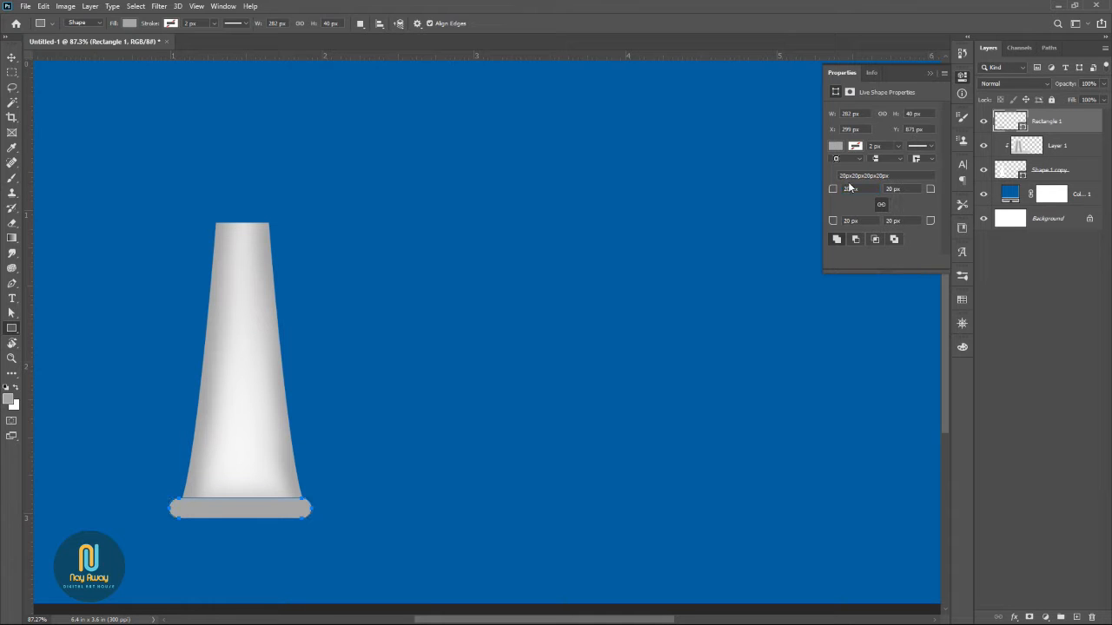
# - Change the fill of the rounded base bar to dark grey 212121
pyautogui.doubleClick(1009, 127)
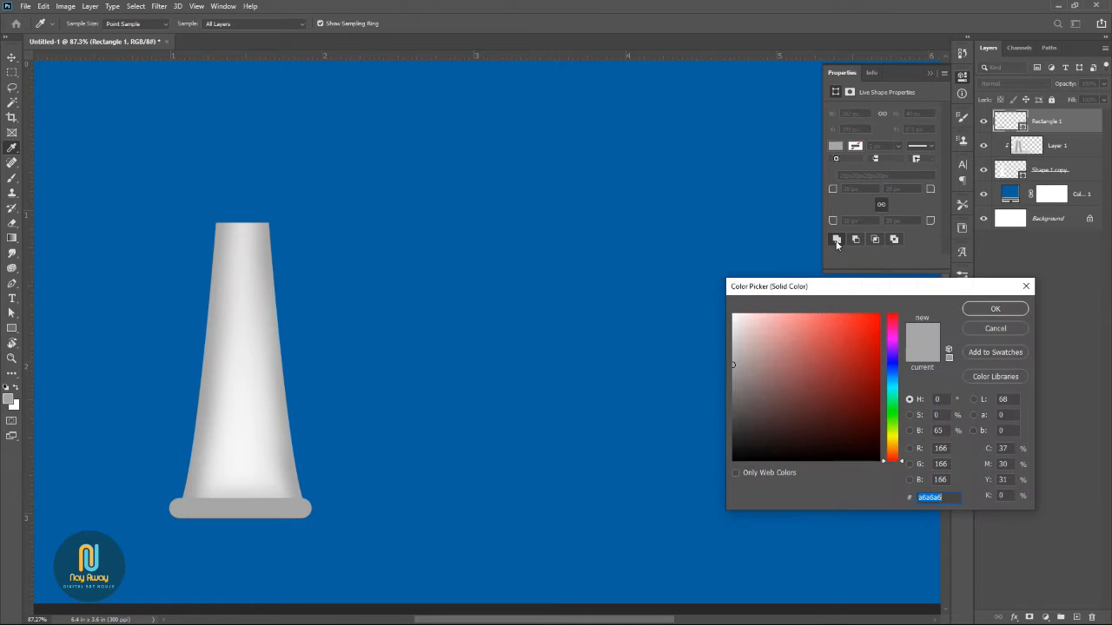
pyautogui.moveTo(780, 405); pyautogui.dragTo(729, 442)
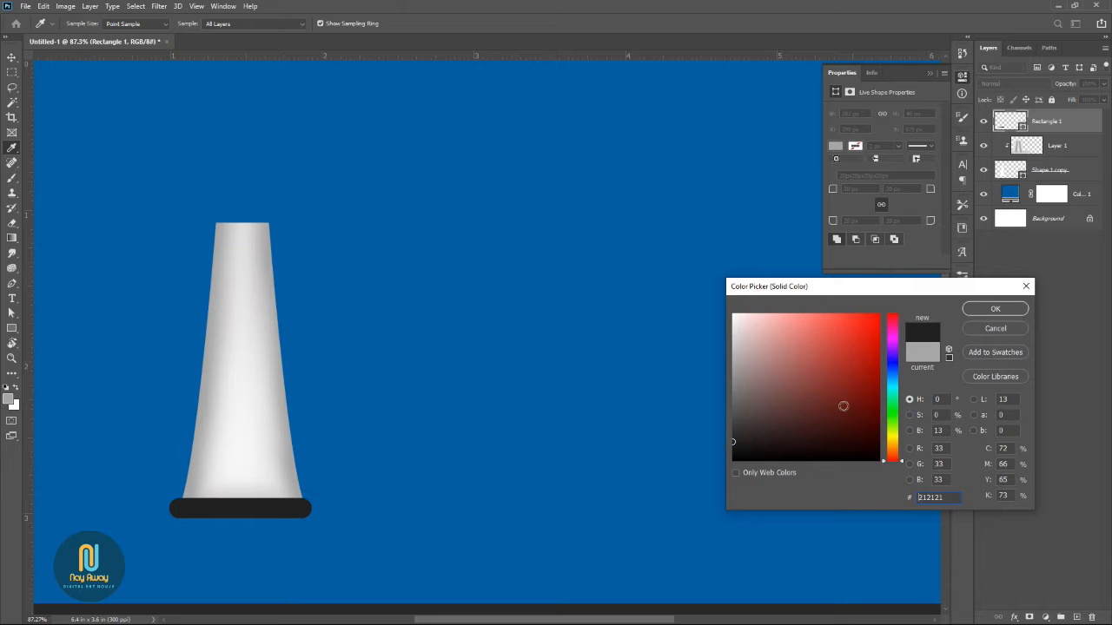
pyautogui.click(980, 309)
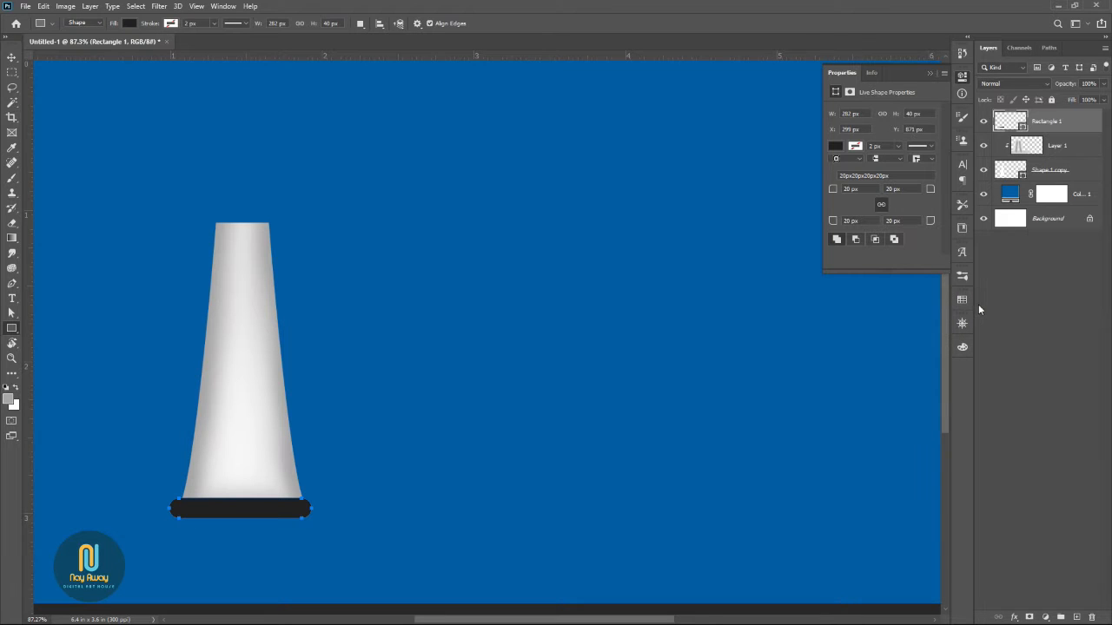
# - Draw a thin rectangle about 321 × 11 px across the base bar and fill it with grey 696969
pyautogui.click(11, 59)
pyautogui.click(11, 329)
pyautogui.moveTo(161, 508); pyautogui.dragTo(323, 514)
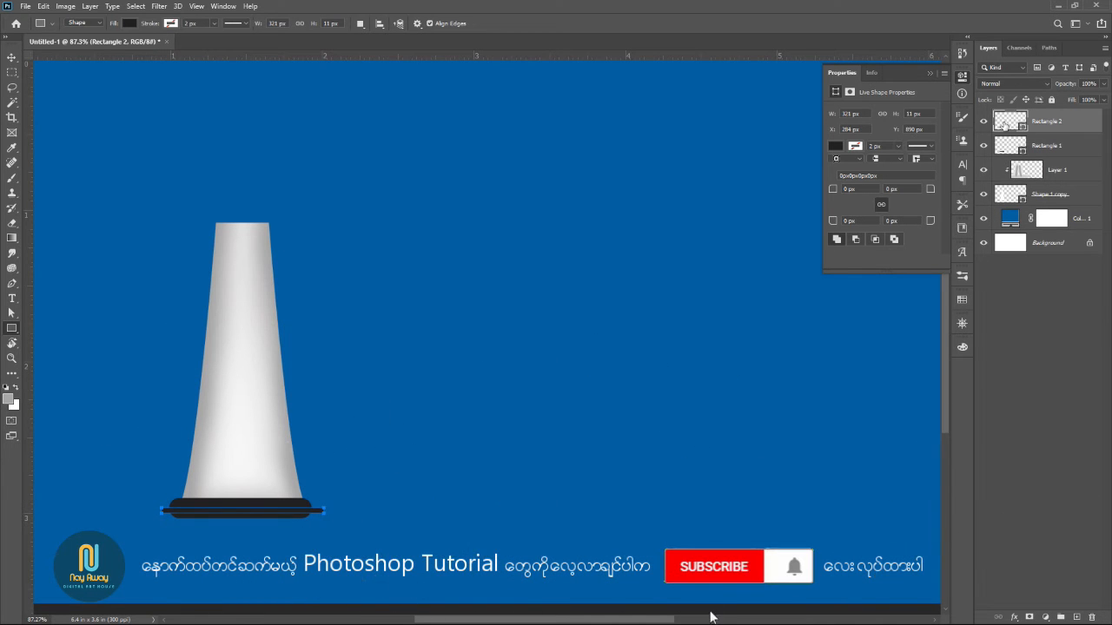
pyautogui.doubleClick(1009, 120)
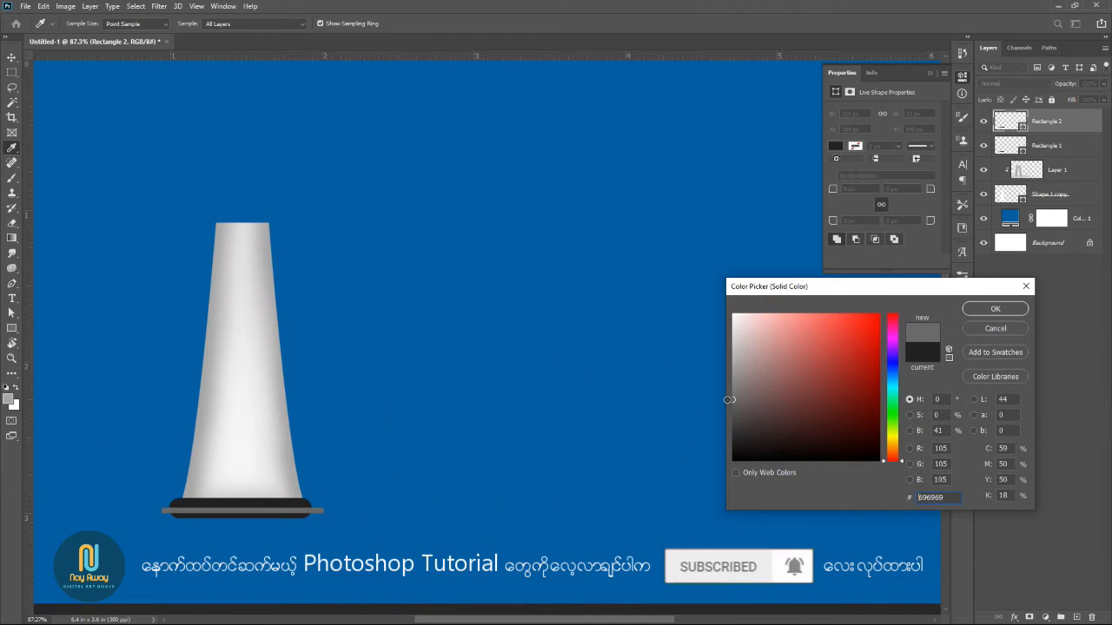
pyautogui.click(995, 309)
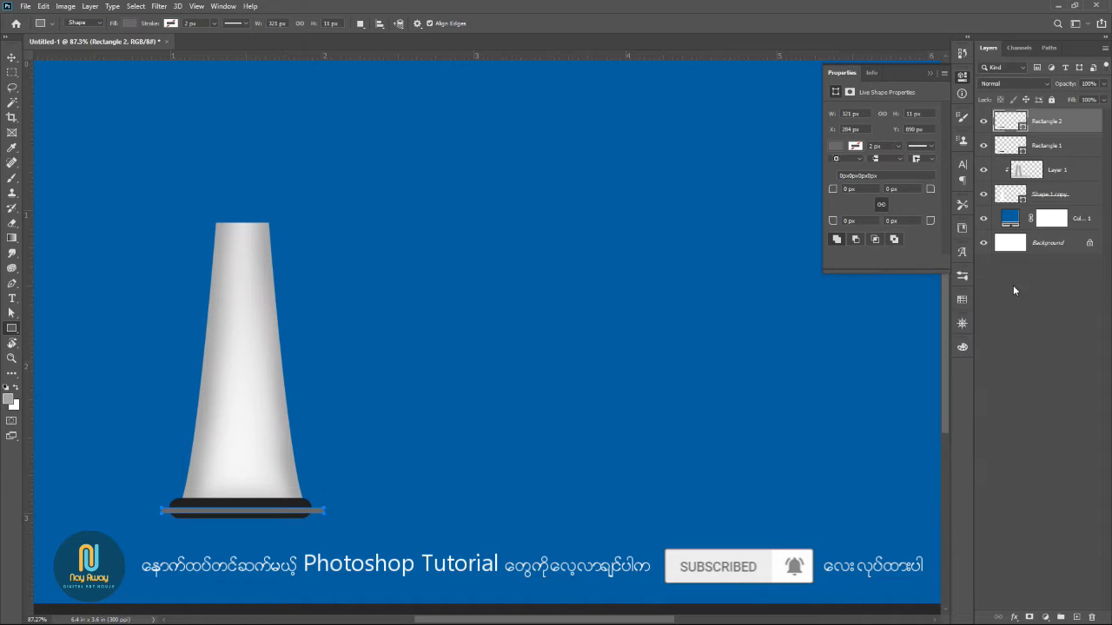
# - Clip the thin grey strip to the base bar and nudge it up 6 px to the bar's vertical centre
pyautogui.keyDown('alt'); pyautogui.click(1065, 130); pyautogui.keyUp('alt')
pyautogui.press('v')
pyautogui.press('Up')
pyautogui.press('Up')
pyautogui.press('Up')
pyautogui.press('Up')
pyautogui.press('Up')
pyautogui.press('Up')
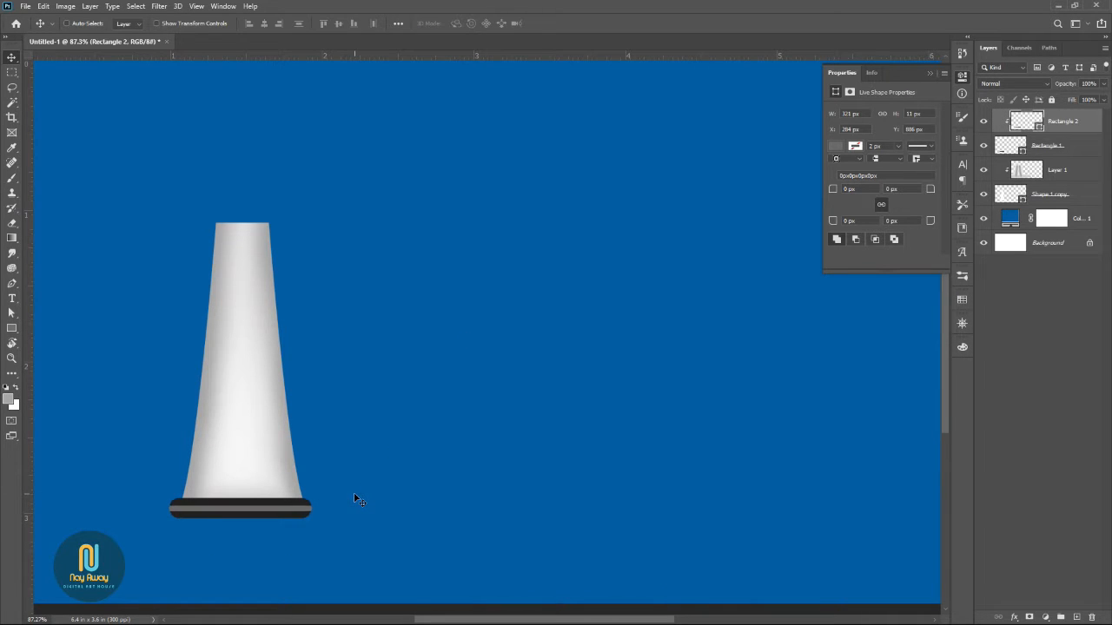
# - Convert the grey strip to a smart object and apply a Gaussian Blur with a radius of about 8 px
pyautogui.click(165, 8)
pyautogui.moveTo(261, 138)
pyautogui.click(343, 180)
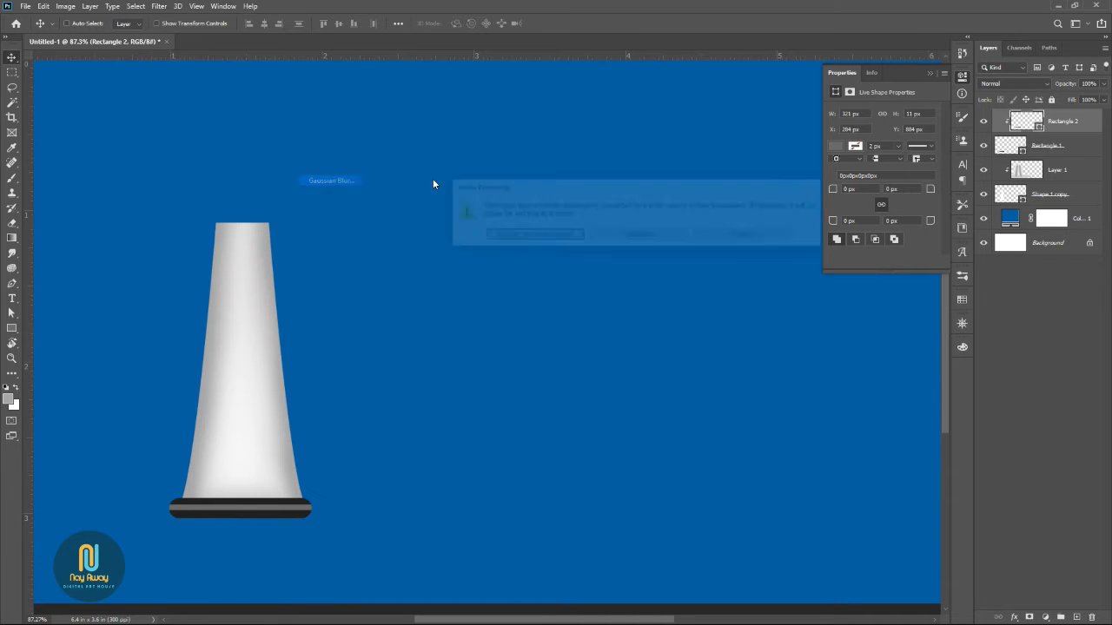
pyautogui.click(563, 236)
pyautogui.moveTo(880, 286); pyautogui.dragTo(859, 287)
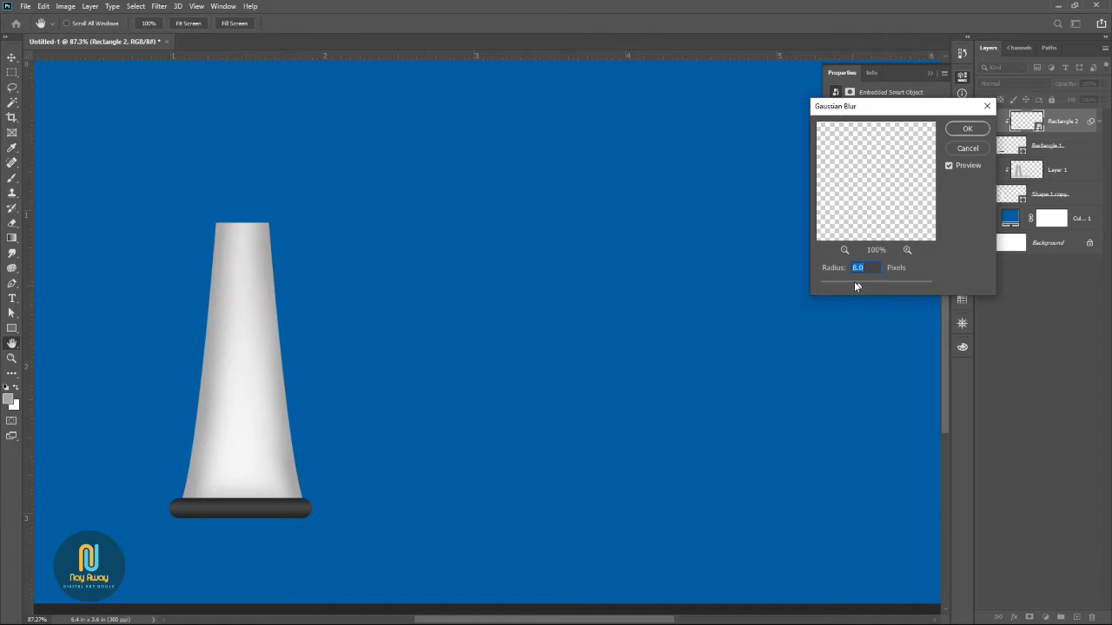
pyautogui.moveTo(855, 286); pyautogui.dragTo(853, 287)
pyautogui.click(967, 129)
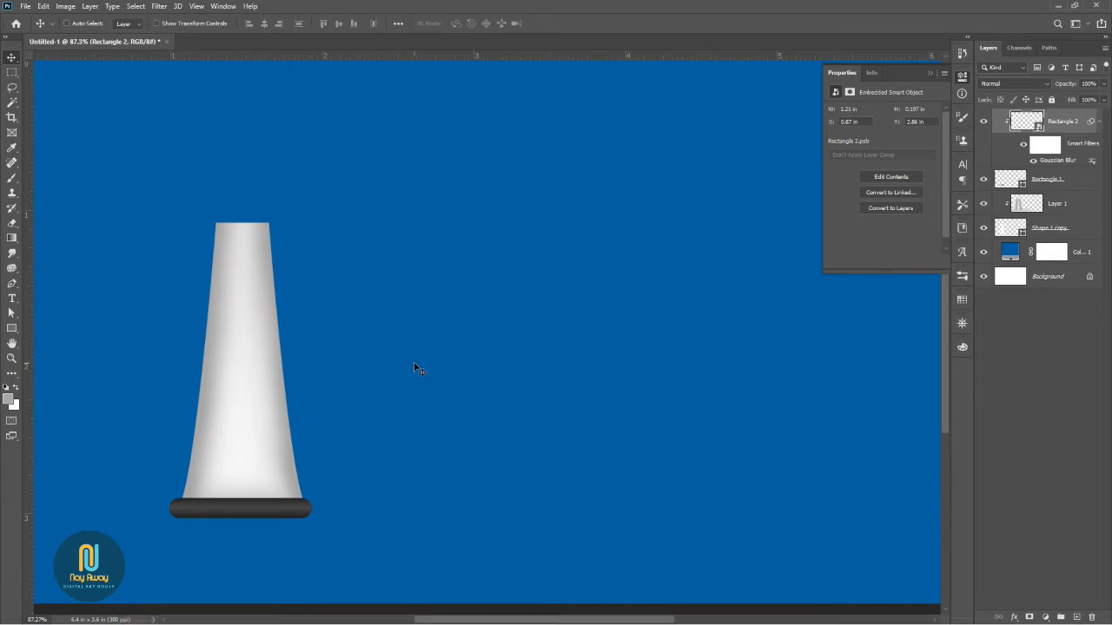
# - Draw a rectangle about 110 × 10 px along the top edge of the tapered shape with 5 px corners
pyautogui.scroll(1, 217, 276)
pyautogui.moveTo(217, 276); pyautogui.dragTo(374, 252)
pyautogui.click(12, 328)
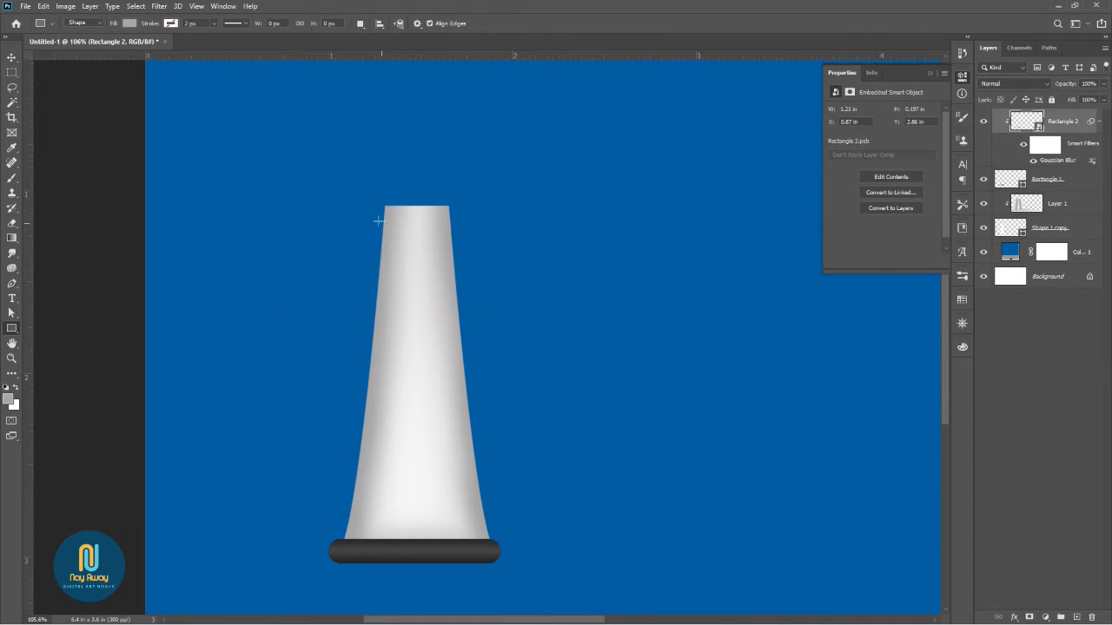
pyautogui.scroll(5, 380, 203)
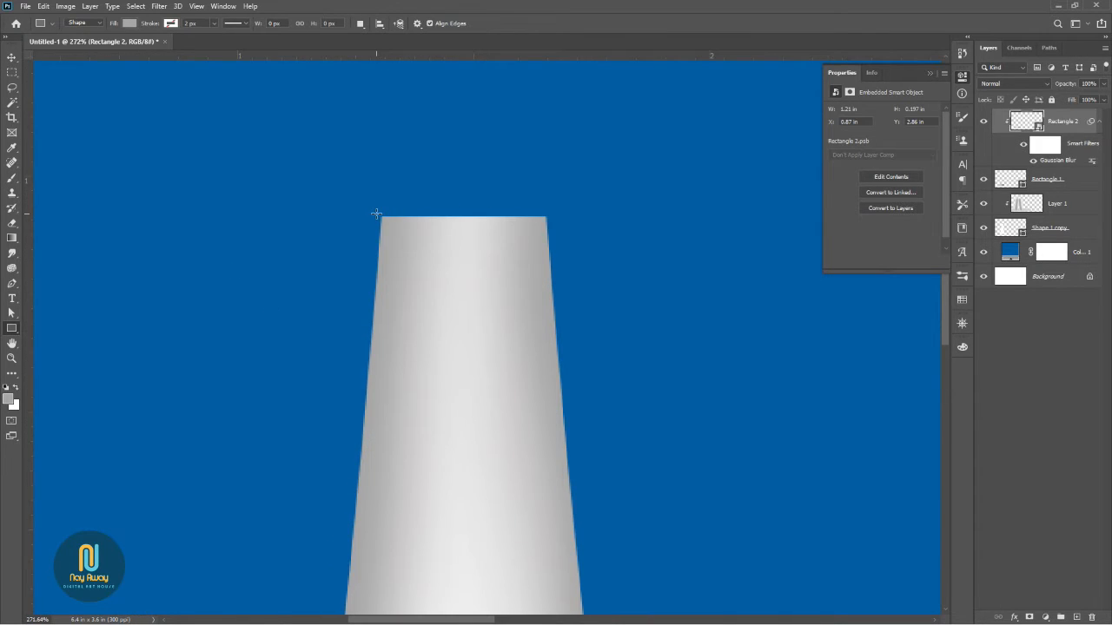
pyautogui.moveTo(378, 216); pyautogui.dragTo(549, 227)
pyautogui.moveTo(832, 190); pyautogui.dragTo(877, 184)
# - Fill the top band with black 000000 and stretch it at both ends to about 118 px wide
pyautogui.doubleClick(1010, 120)
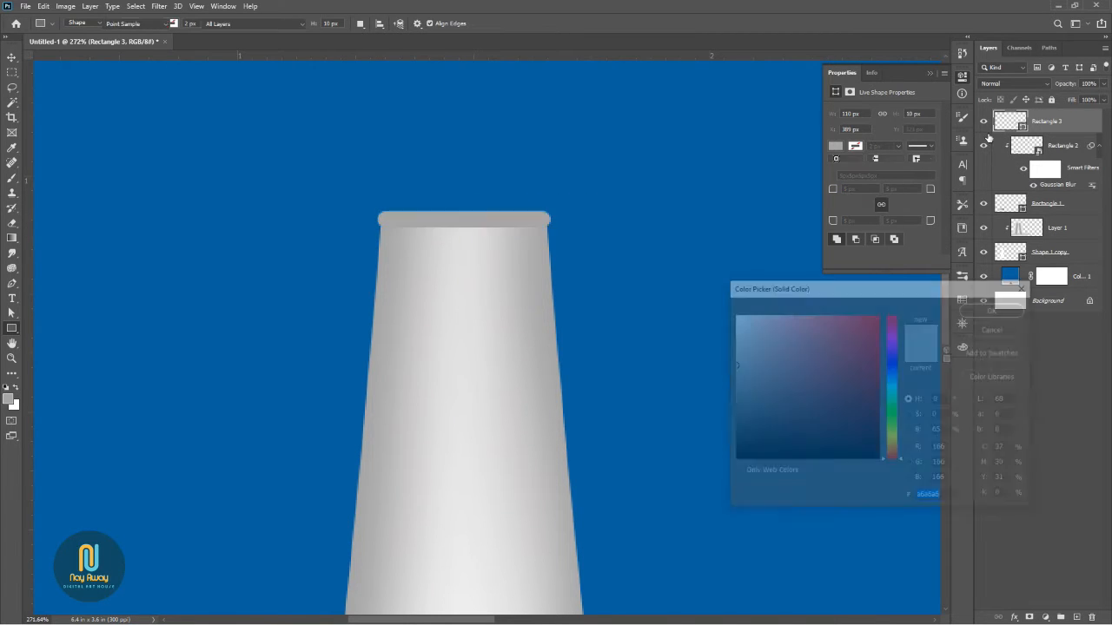
pyautogui.click(734, 461)
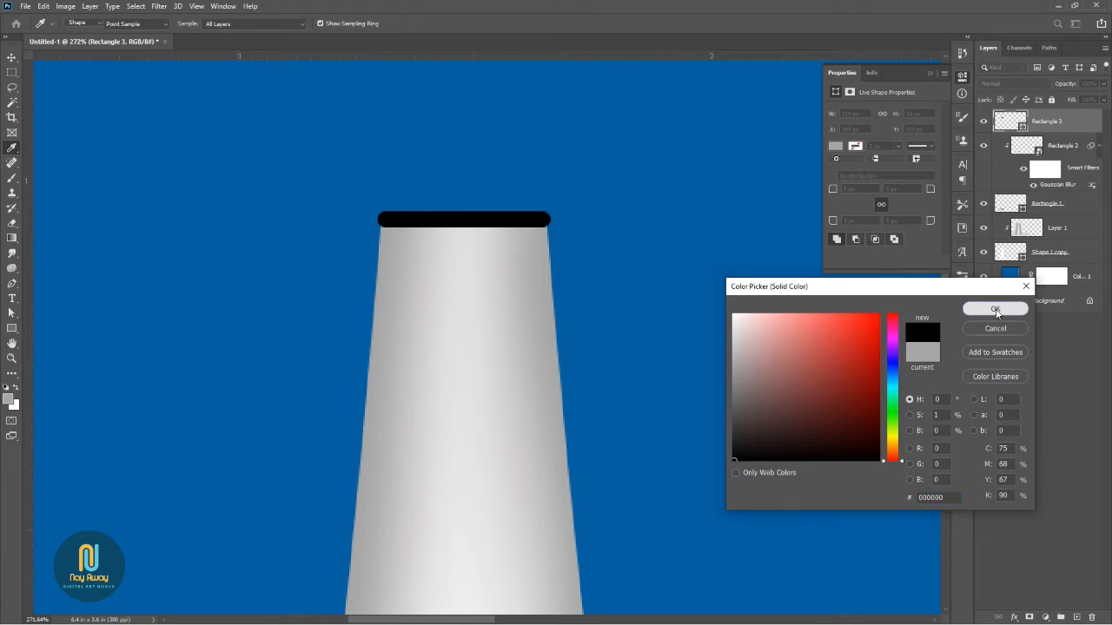
pyautogui.click(996, 310)
pyautogui.hotkey('ctrl', 't')
pyautogui.moveTo(547, 219); pyautogui.dragTo(557, 219)
pyautogui.moveTo(377, 219); pyautogui.dragTo(371, 219)
pyautogui.press('Return')
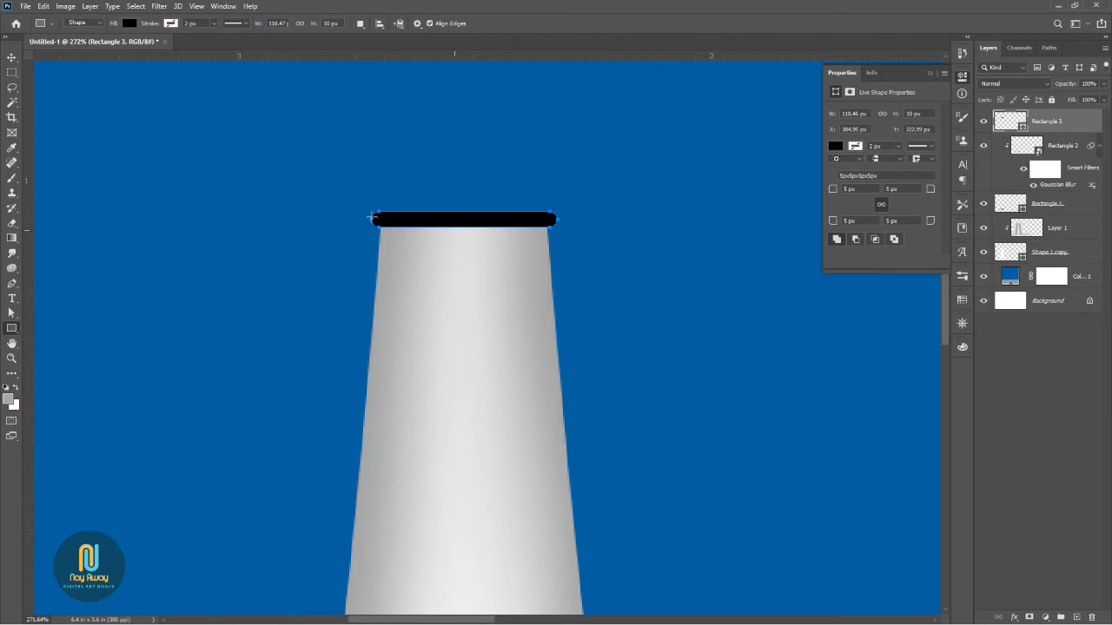
# - Nudge the black top band 1 px to the left to centre it on the tapered shape
pyautogui.click(10, 56)
pyautogui.click(497, 271)
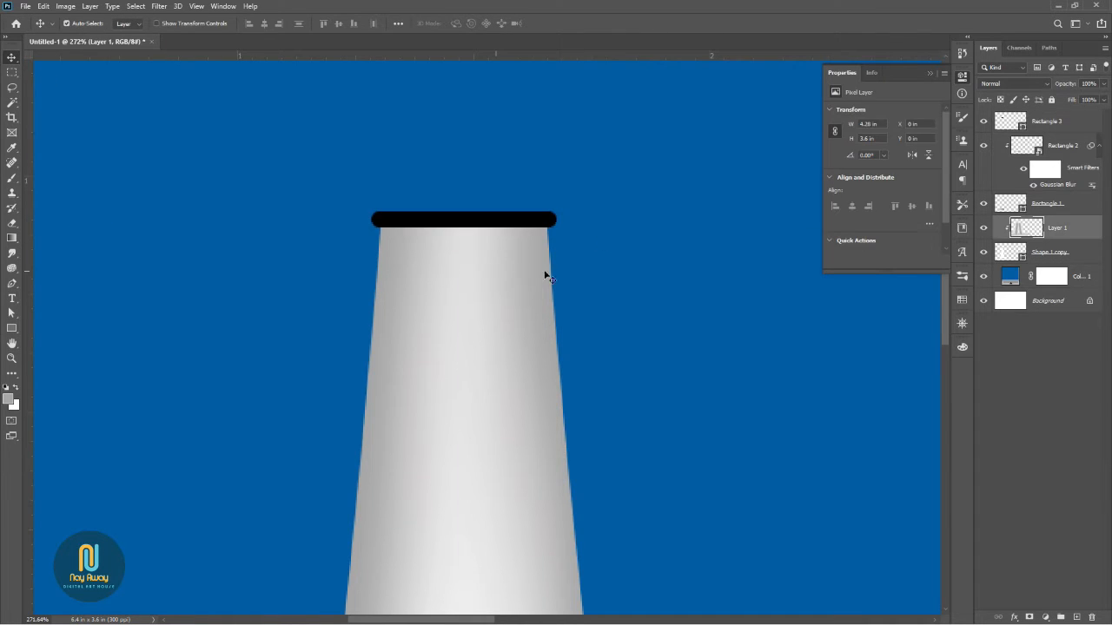
pyautogui.press('Left')
pyautogui.click(543, 222)
pyautogui.press('Left')
# - Draw a black rectangle about 140 × 31 px over the top band as a cap and nudge it 4 px left
pyautogui.press('u')
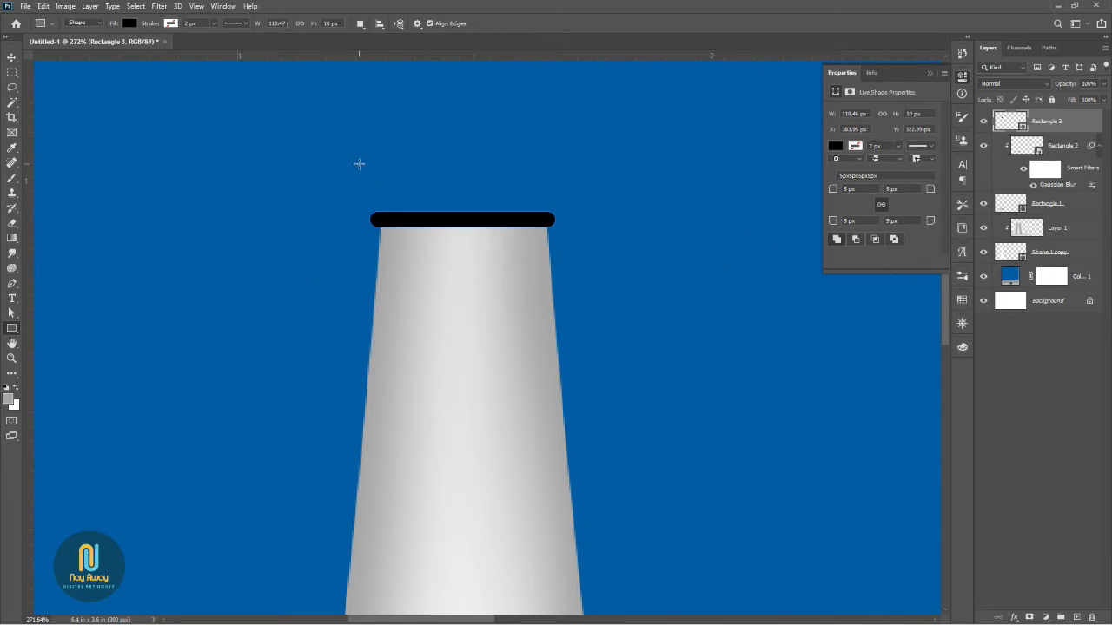
pyautogui.moveTo(359, 173); pyautogui.dragTo(577, 222)
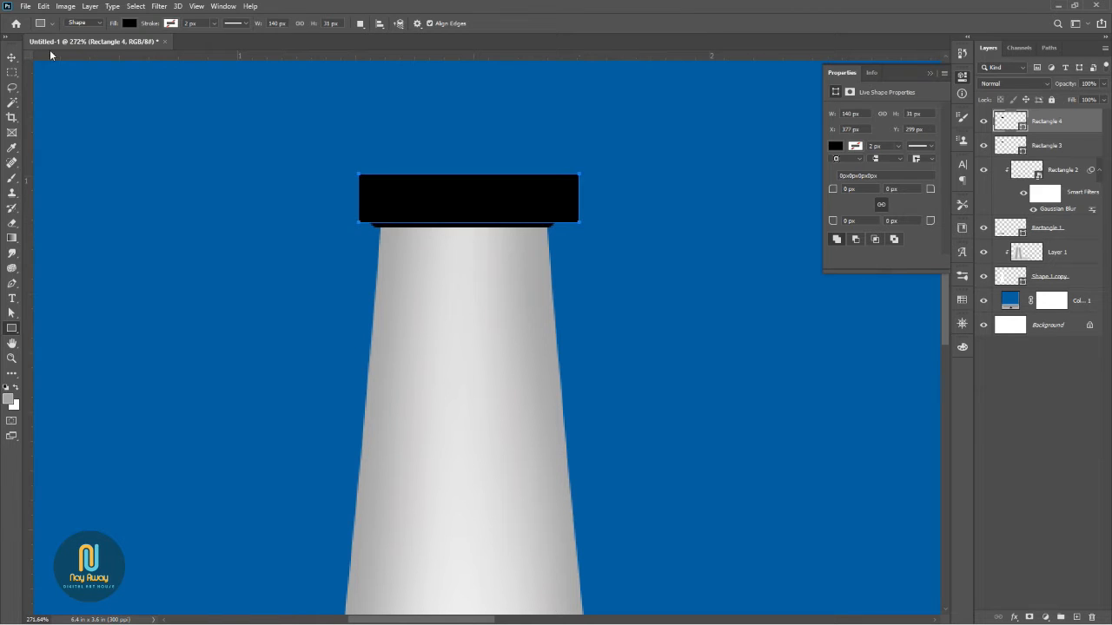
pyautogui.press('v')
pyautogui.press('Left')
pyautogui.press('Left')
pyautogui.press('Left')
pyautogui.press('Left')
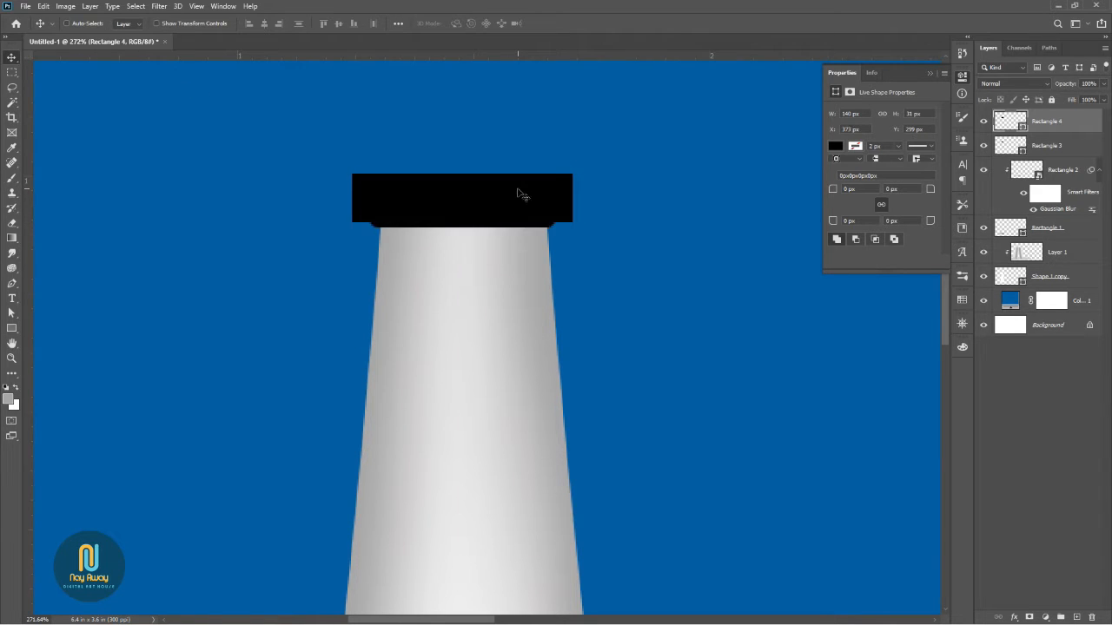
# - Unlink the cap's corner radii and round both lower corners to 31 px
pyautogui.press('ctrl')
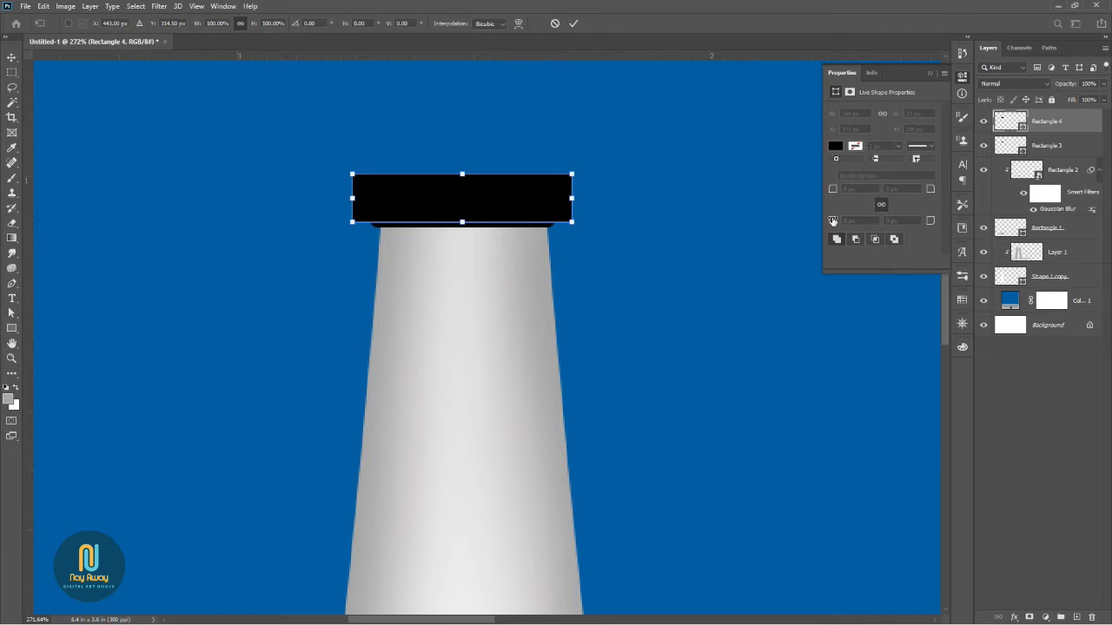
pyautogui.press('Return')
pyautogui.moveTo(836, 221); pyautogui.dragTo(864, 216)
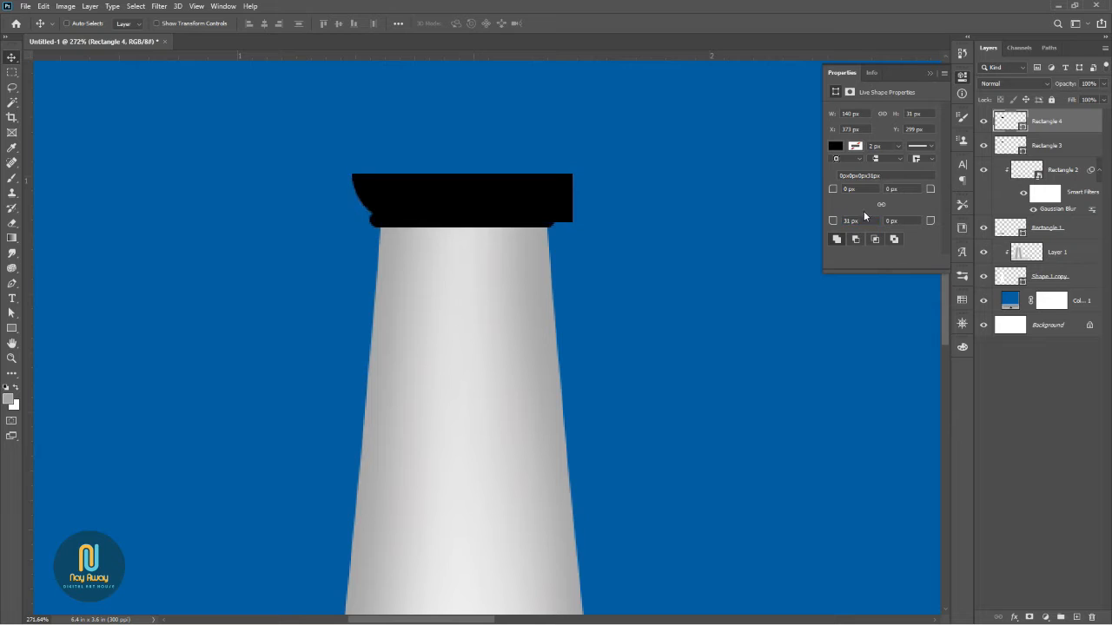
pyautogui.moveTo(931, 223)
pyautogui.mouseDown()
pyautogui.moveTo(977, 217)
pyautogui.moveTo(948, 218)
pyautogui.mouseUp()
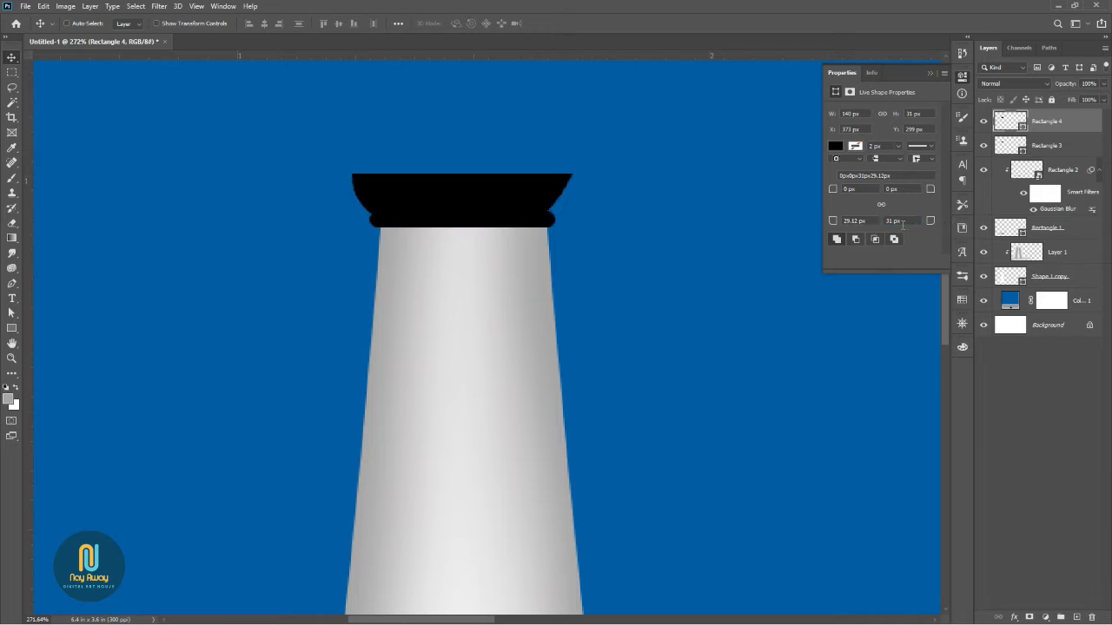
pyautogui.click(871, 222)
pyautogui.write('31')
pyautogui.press('Return')
# - Lift the cap off the band, reduce its lower-right corner radius to 28.74 px, and seat it back on the band
pyautogui.moveTo(549, 207); pyautogui.dragTo(551, 171)
pyautogui.click(840, 222)
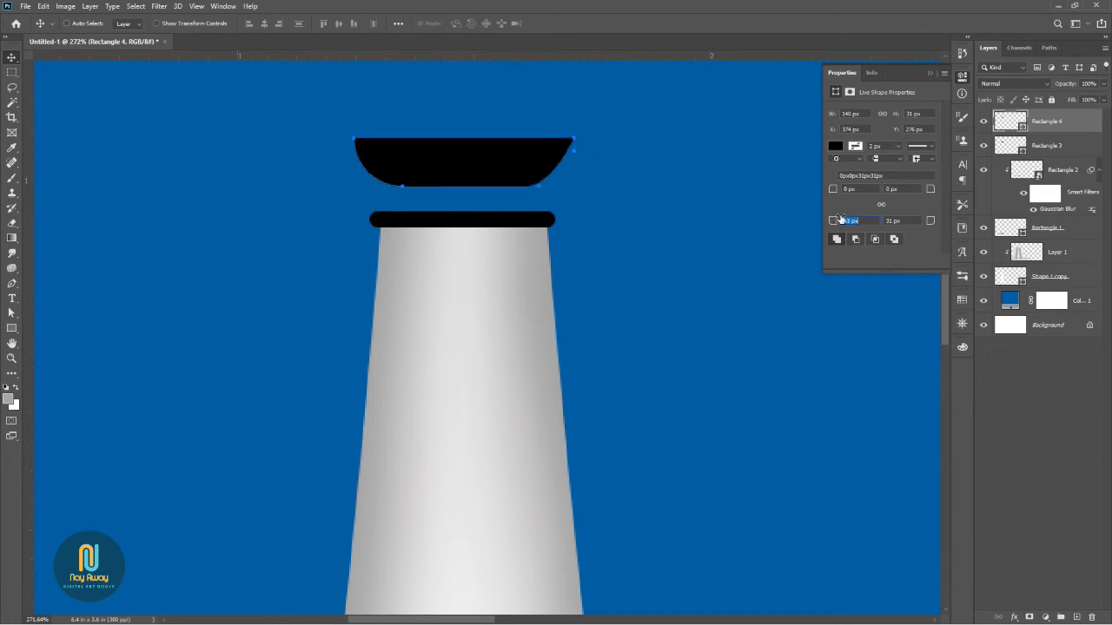
pyautogui.moveTo(840, 219); pyautogui.dragTo(839, 218)
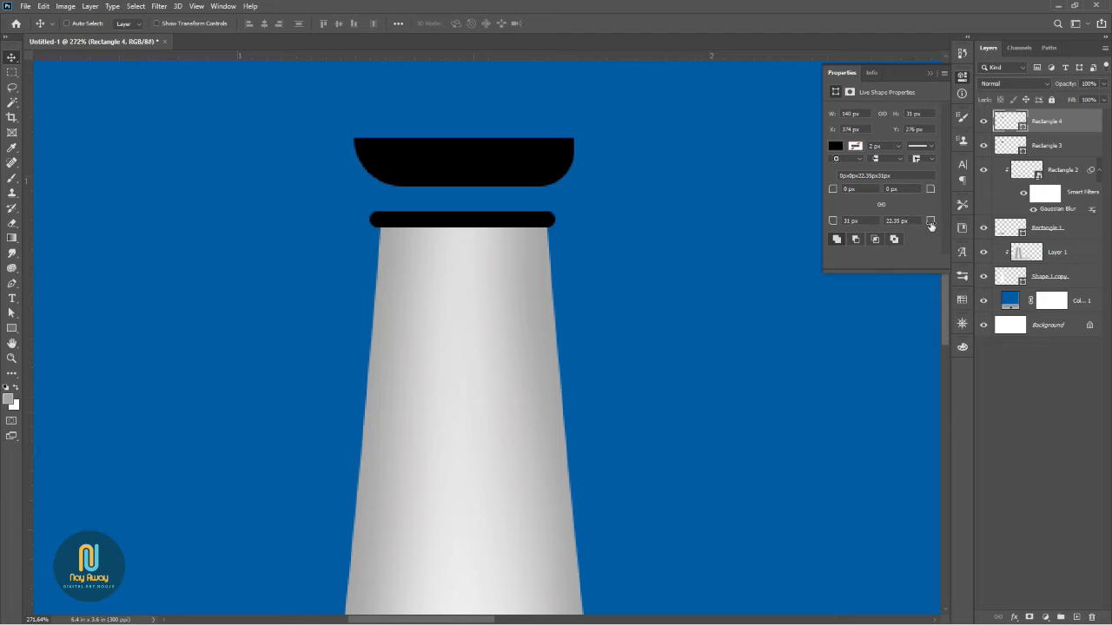
pyautogui.moveTo(930, 223); pyautogui.dragTo(933, 222)
pyautogui.moveTo(833, 223)
pyautogui.mouseDown()
pyautogui.moveTo(845, 220)
pyautogui.moveTo(819, 224)
pyautogui.mouseUp()
pyautogui.moveTo(516, 176); pyautogui.dragTo(515, 209)
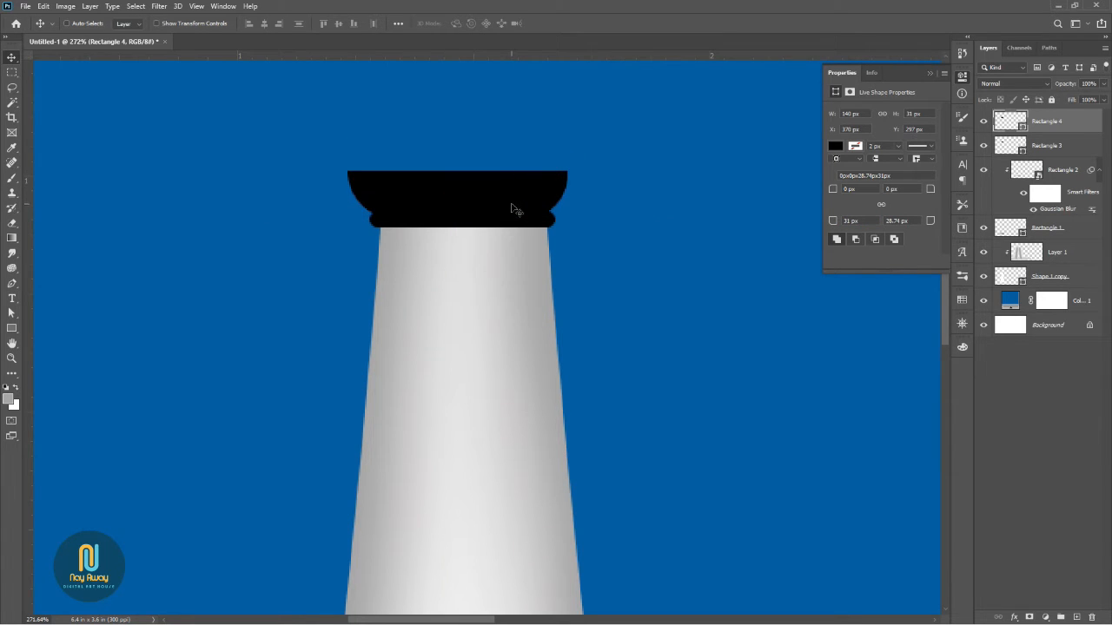
# - Reduce the cap's lower corner radii to 25 px left and 23.74 px right, and nudge it to centre on the band
pyautogui.press('Right')
pyautogui.press('Right')
pyautogui.moveTo(927, 222); pyautogui.dragTo(924, 224)
pyautogui.press('Left')
pyautogui.moveTo(833, 224); pyautogui.dragTo(831, 223)
pyautogui.press('Right')
pyautogui.scroll(-6, 574, 259)
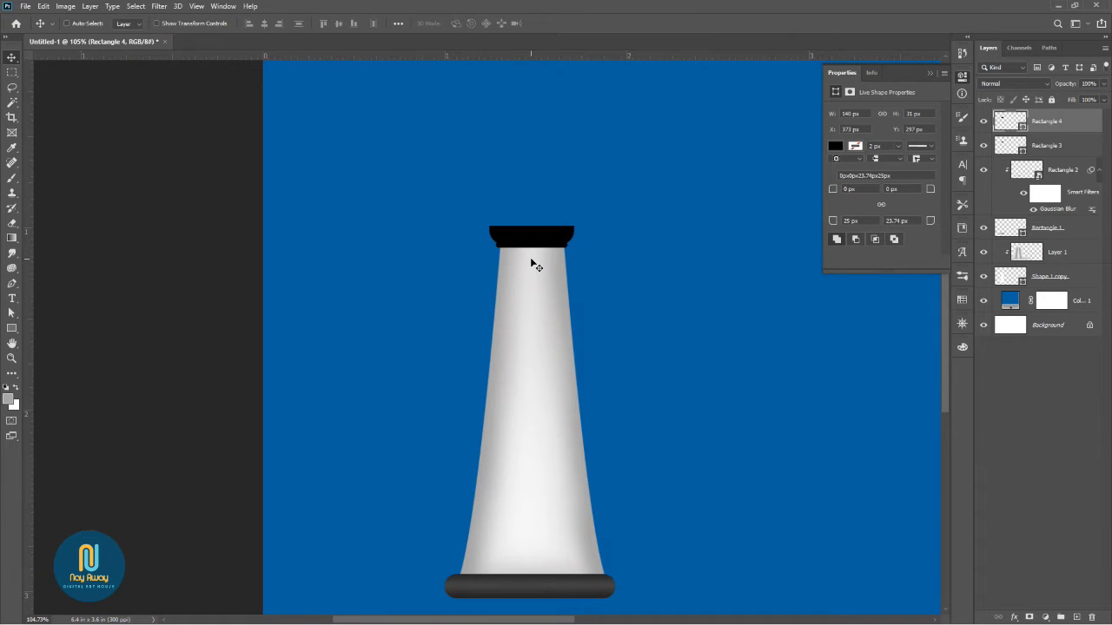
# - Draw a thin black rectangle about 144 × 9 px across the cap's upper edge
pyautogui.scroll(5, 533, 263)
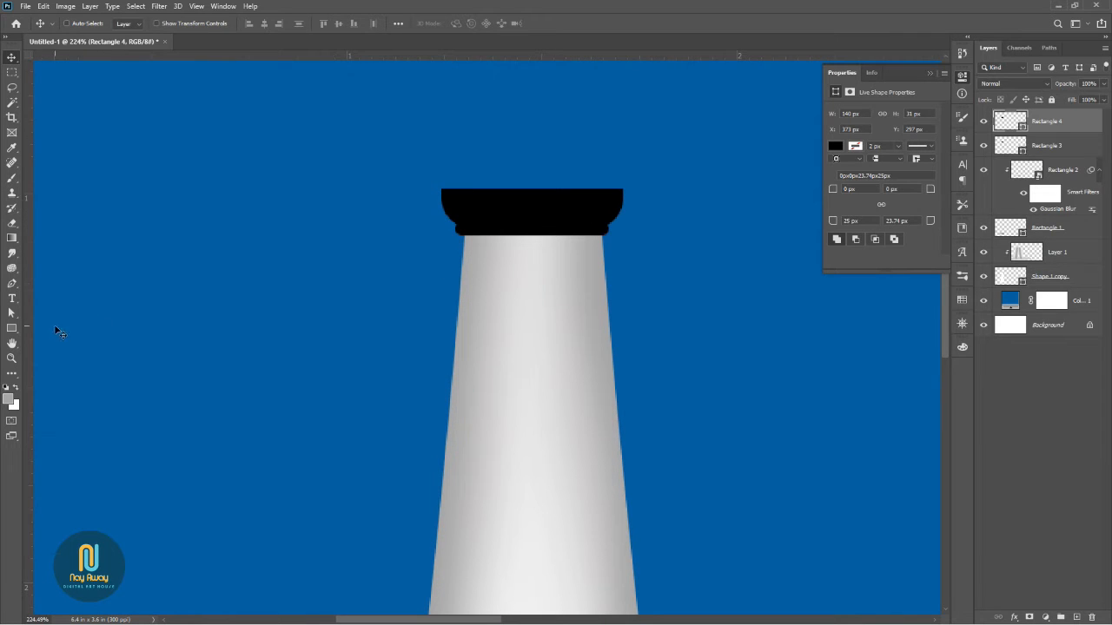
pyautogui.click(11, 329)
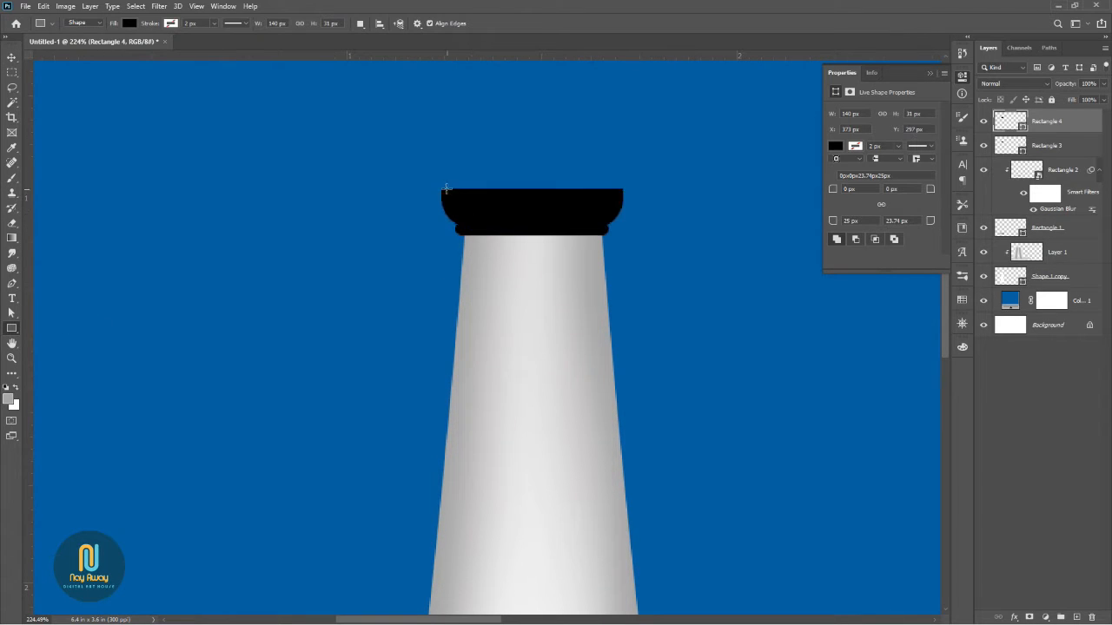
pyautogui.moveTo(440, 183); pyautogui.dragTo(625, 192)
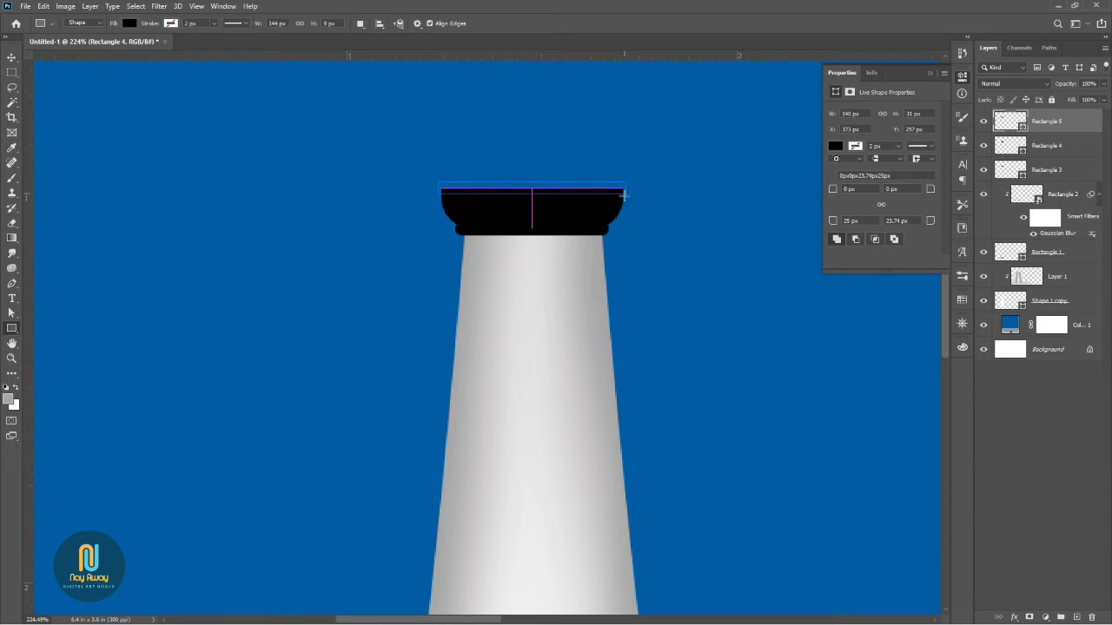
pyautogui.press('v')
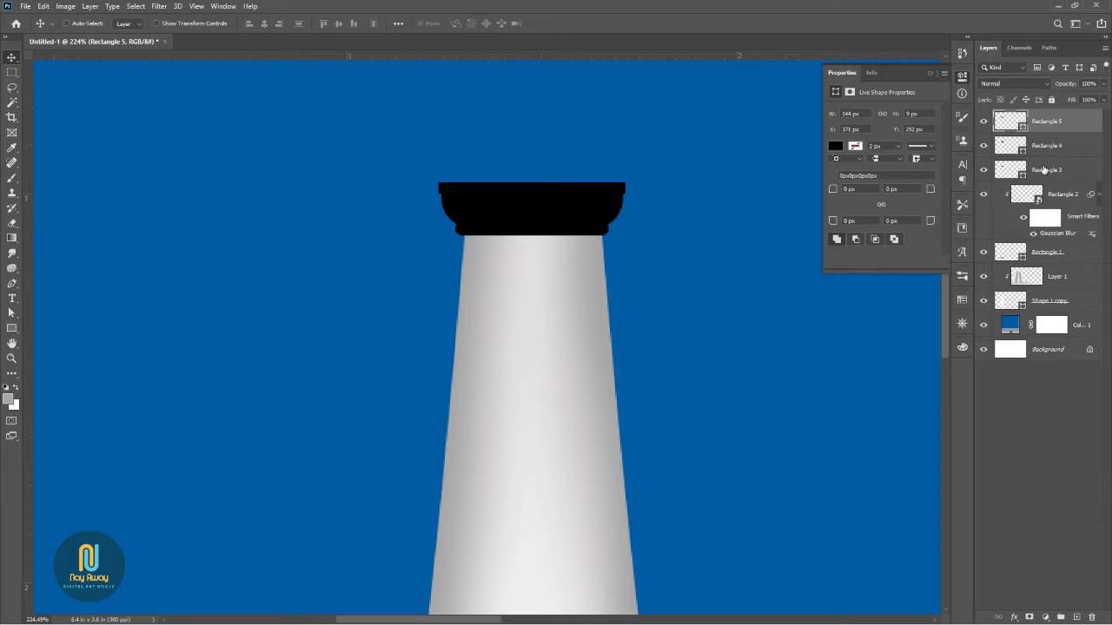
# - Add a new layer above Rectangle 3 and clip it to that black band
pyautogui.click(1044, 170)
pyautogui.click(1077, 617)
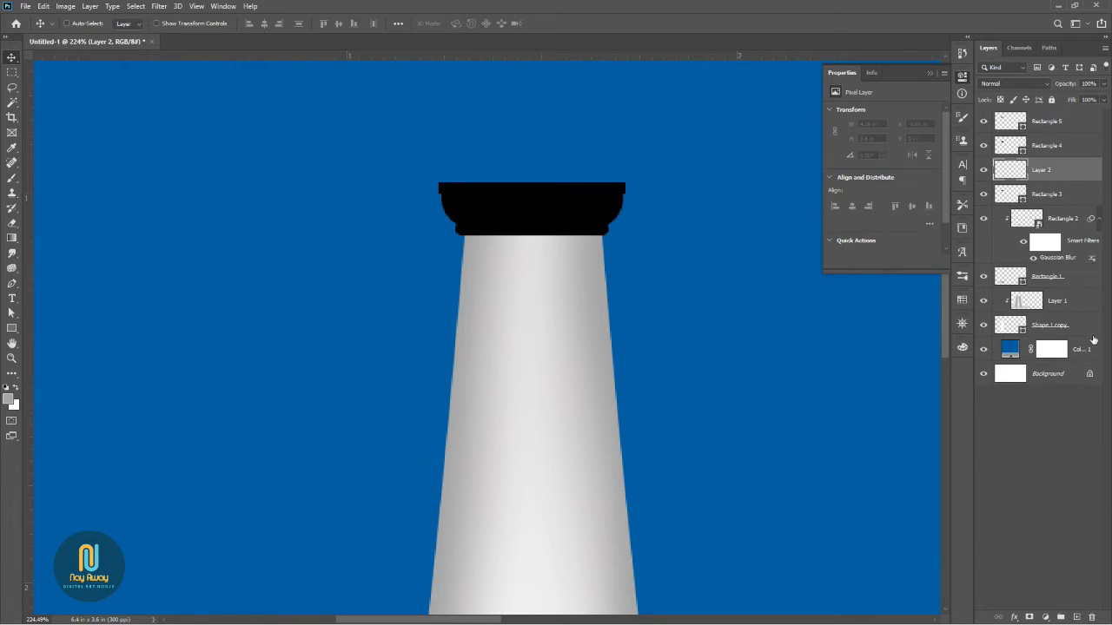
pyautogui.keyDown('alt'); pyautogui.click(1075, 182); pyautogui.keyUp('alt')
# - Activate the Brush tool and set its foreground colour to grey 919191
pyautogui.press('b')
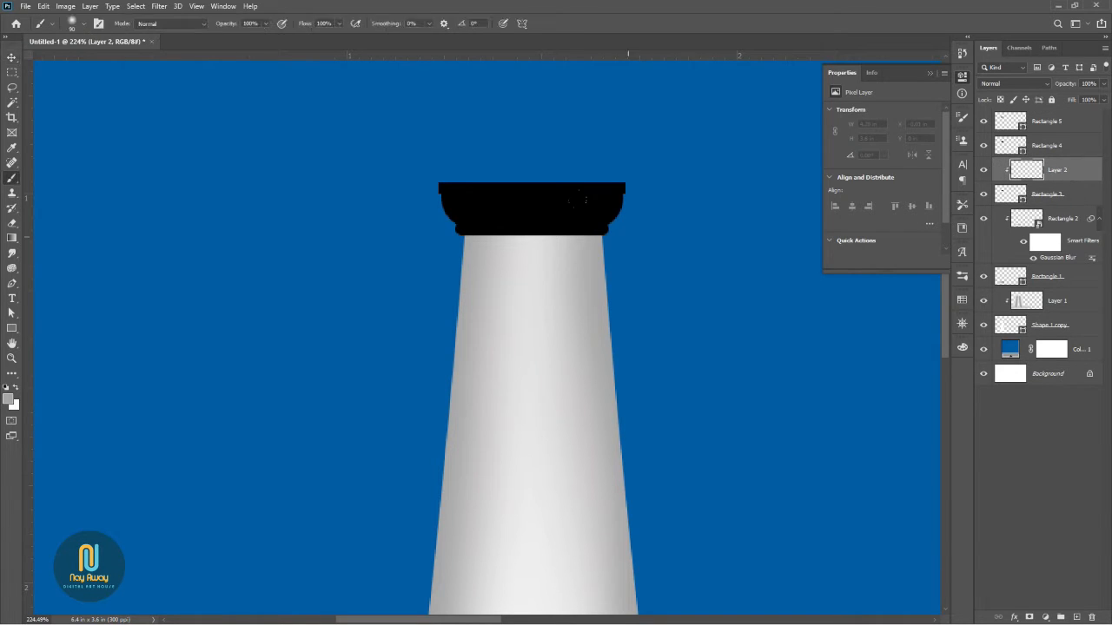
pyautogui.click(9, 401)
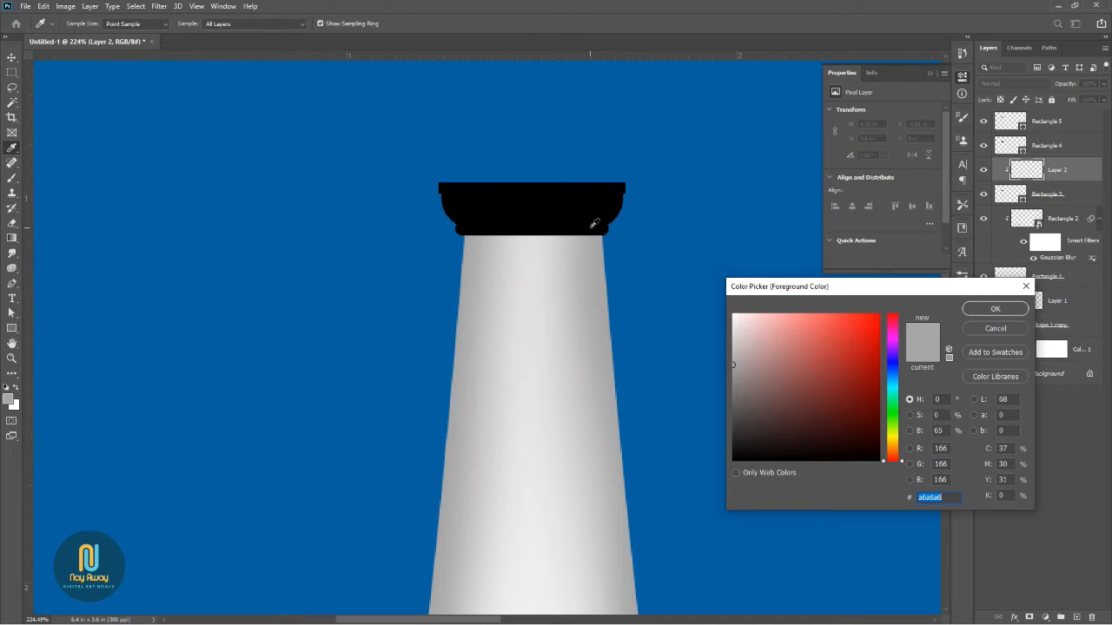
pyautogui.click(596, 224)
pyautogui.moveTo(736, 378); pyautogui.dragTo(722, 377)
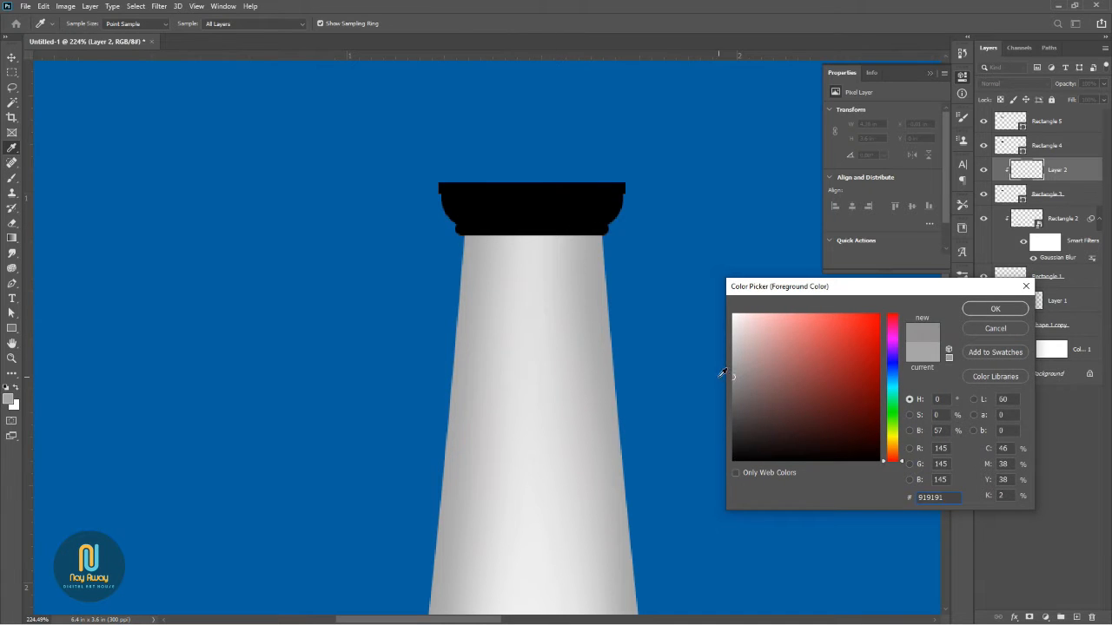
pyautogui.press('Return')
# - Paint soft grey highlights on both ends of the narrow band beneath the cap, undoing the first stroke
pyautogui.moveTo(599, 229); pyautogui.dragTo(662, 231)
pyautogui.hotkey('ctrl', 'z')
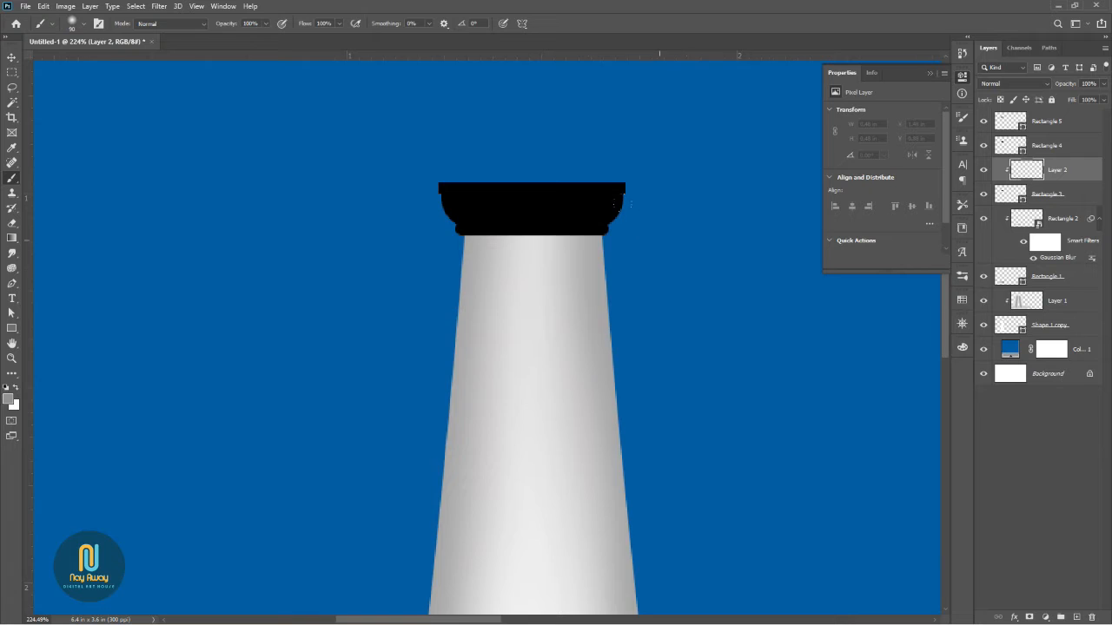
pyautogui.scroll(2, 661, 231)
pyautogui.moveTo(556, 228); pyautogui.dragTo(584, 227)
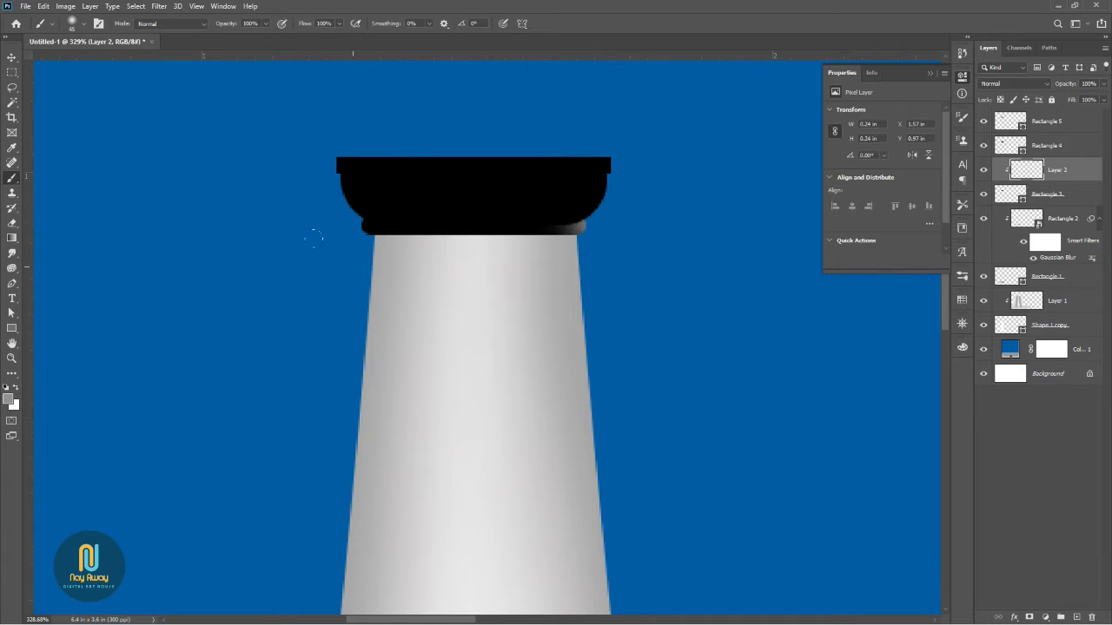
pyautogui.moveTo(363, 228); pyautogui.dragTo(389, 228)
# - Add a new layer clipped to Rectangle 4 and brush soft grey highlights along both curved sides of the cap
pyautogui.click(1084, 153)
pyautogui.click(1076, 617)
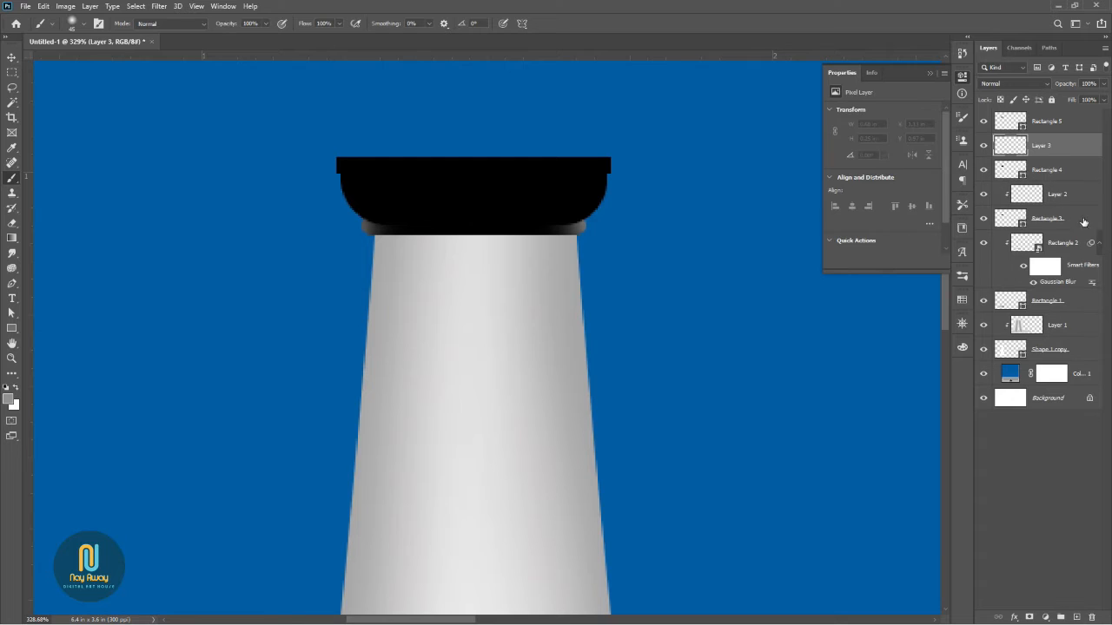
pyautogui.keyDown('alt'); pyautogui.click(1084, 153); pyautogui.keyUp('alt')
pyautogui.moveTo(612, 155)
pyautogui.mouseDown()
pyautogui.moveTo(604, 193)
pyautogui.moveTo(560, 228)
pyautogui.mouseUp()
pyautogui.moveTo(327, 226)
pyautogui.mouseDown()
pyautogui.moveTo(280, 181)
pyautogui.moveTo(276, 151)
pyautogui.mouseUp()
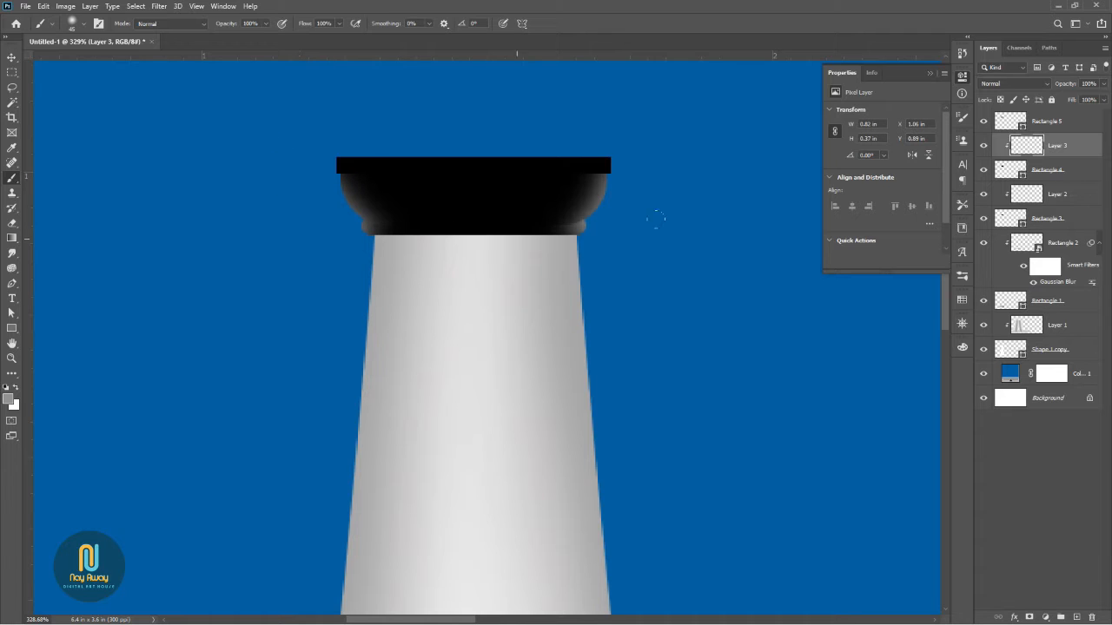
# - Add a new layer clipped to Rectangle 5 and brush grey highlights on both ends of the cap's thin upper band
pyautogui.click(1074, 126)
pyautogui.click(1077, 616)
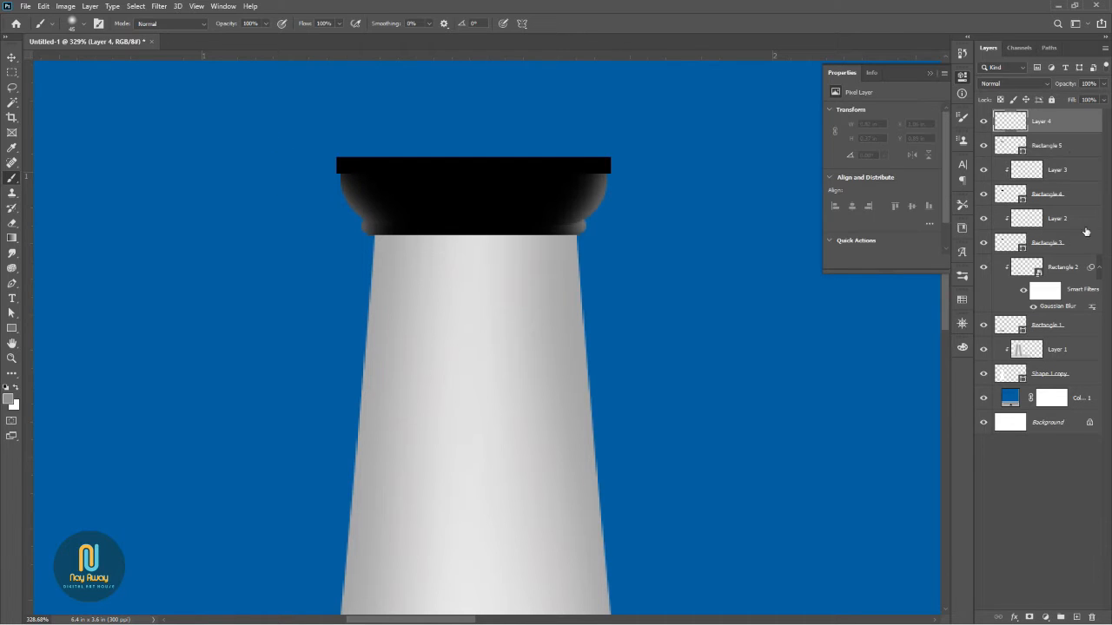
pyautogui.keyDown('alt'); pyautogui.click(1074, 132); pyautogui.keyUp('alt')
pyautogui.moveTo(615, 140); pyautogui.dragTo(560, 90)
pyautogui.moveTo(323, 96); pyautogui.dragTo(275, 143)
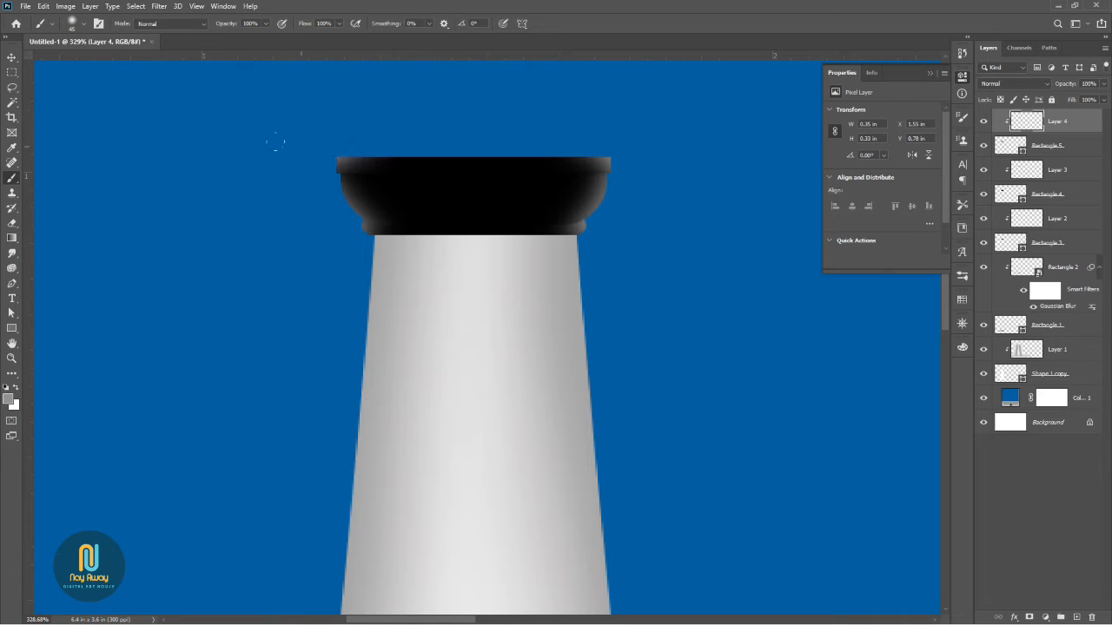
# - Round all four corners of Rectangle 5 to 4.5 px with the corner radii linked
pyautogui.scroll(-9, 678, 273)
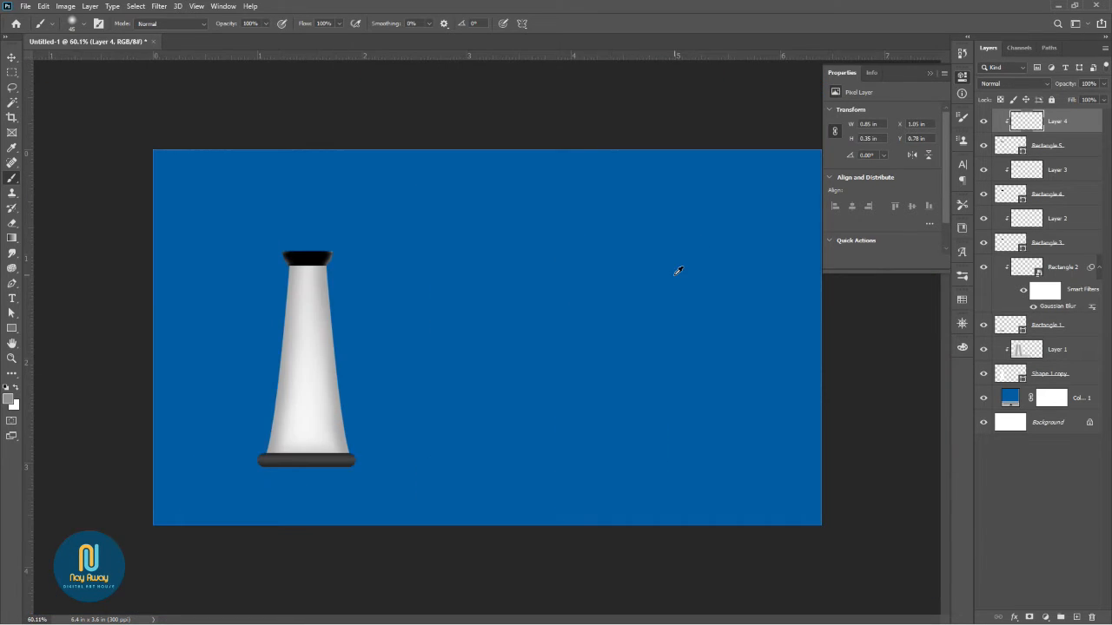
pyautogui.scroll(3, 351, 274)
pyautogui.scroll(5, 271, 214)
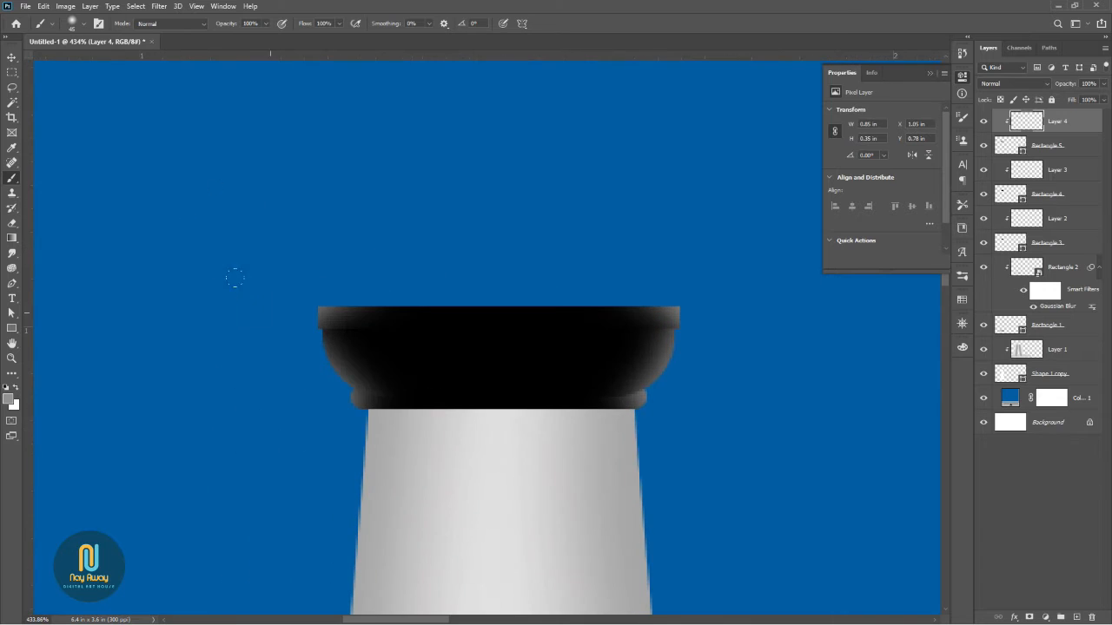
pyautogui.click(1047, 146)
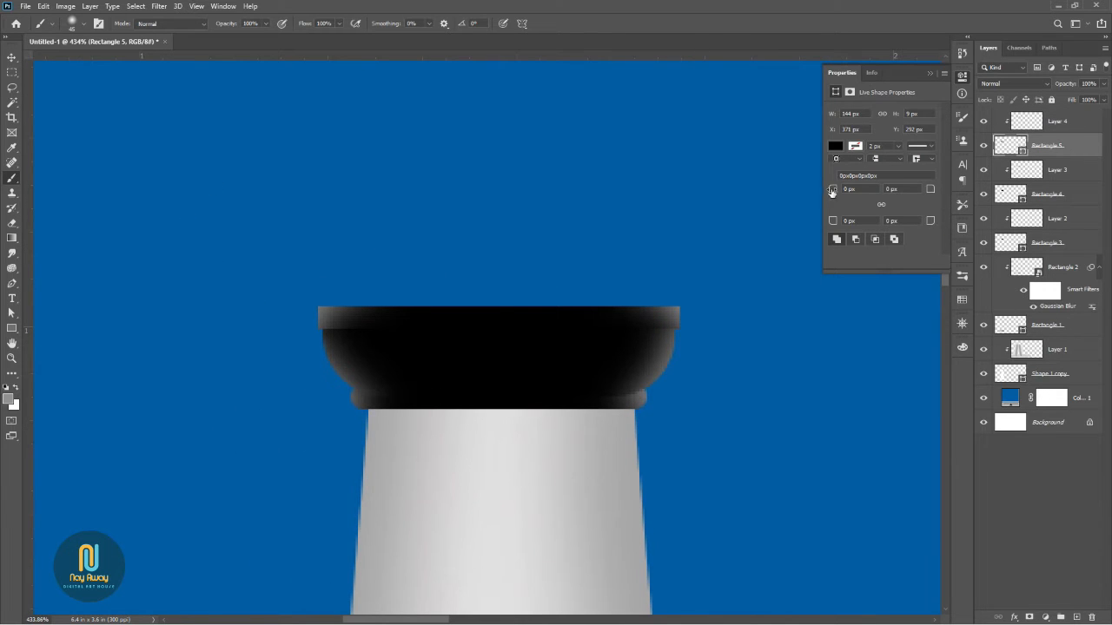
pyautogui.click(838, 188)
pyautogui.moveTo(838, 188); pyautogui.dragTo(838, 189)
pyautogui.hotkey('ctrl', 'z')
pyautogui.click(880, 206)
# - Recolour the cap body, Rectangle 4, from black to a very dark grey
pyautogui.scroll(-5, 696, 273)
pyautogui.scroll(-6, 708, 278)
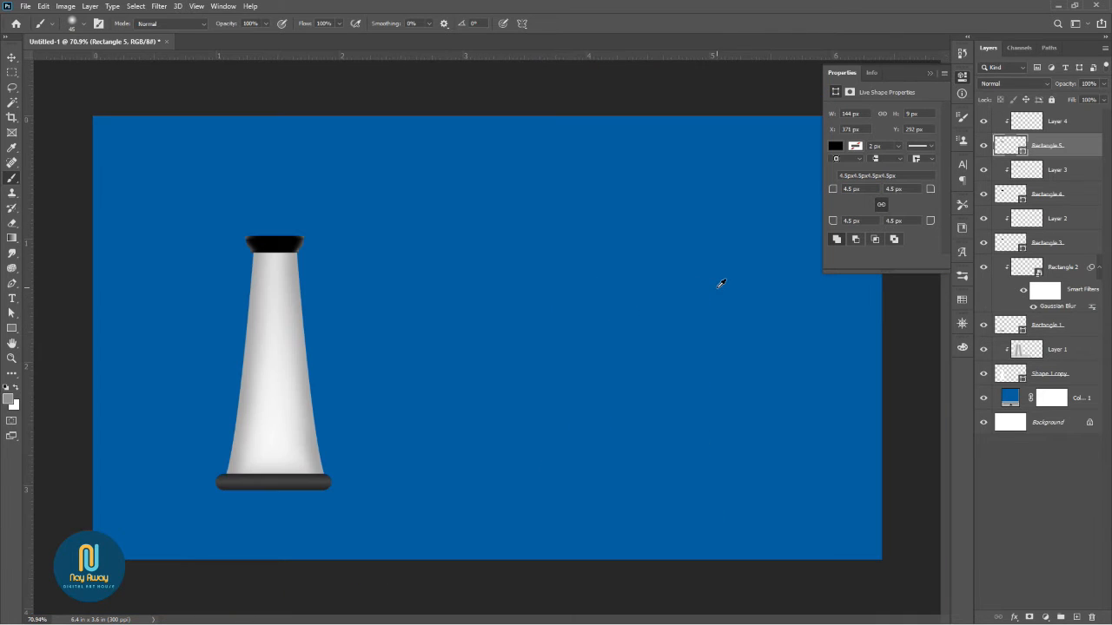
pyautogui.scroll(8, 218, 231)
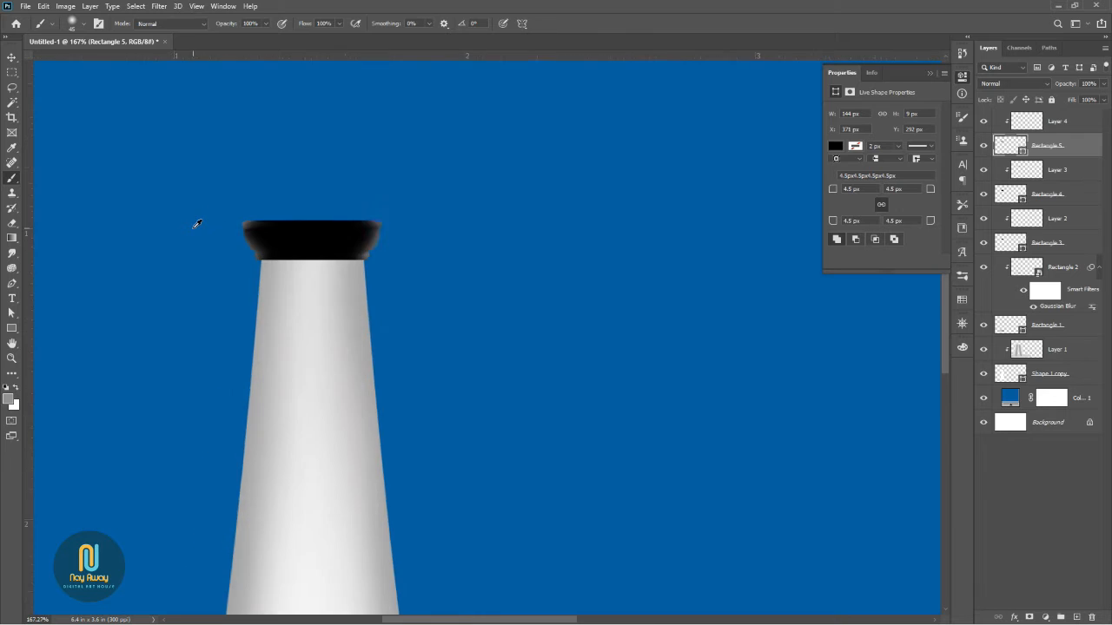
pyautogui.scroll(-4, 197, 225)
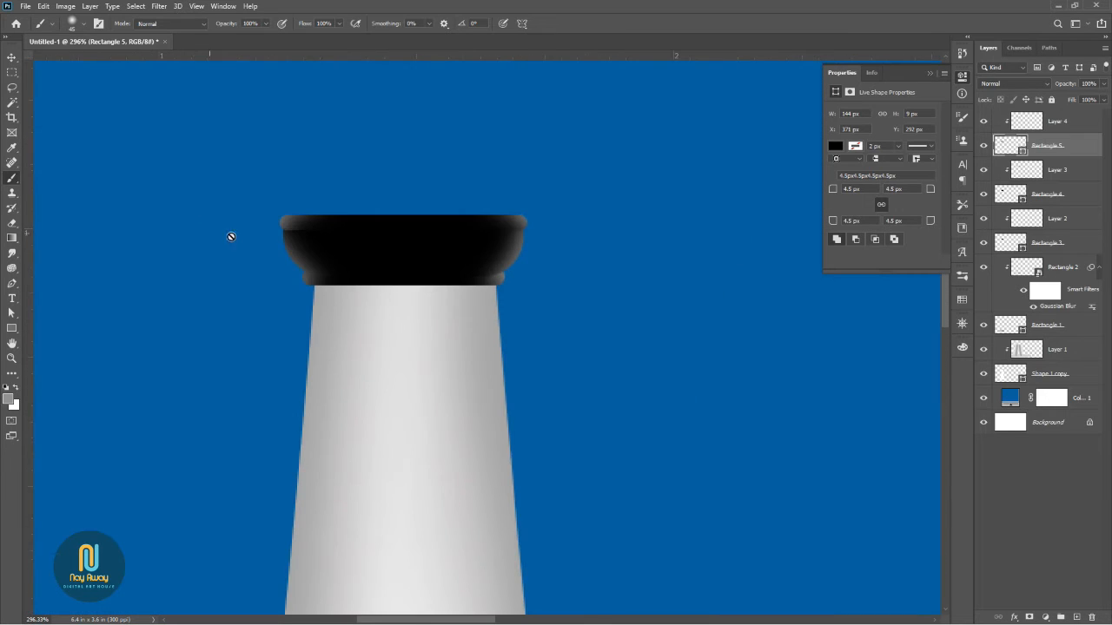
pyautogui.scroll(-1, 404, 253)
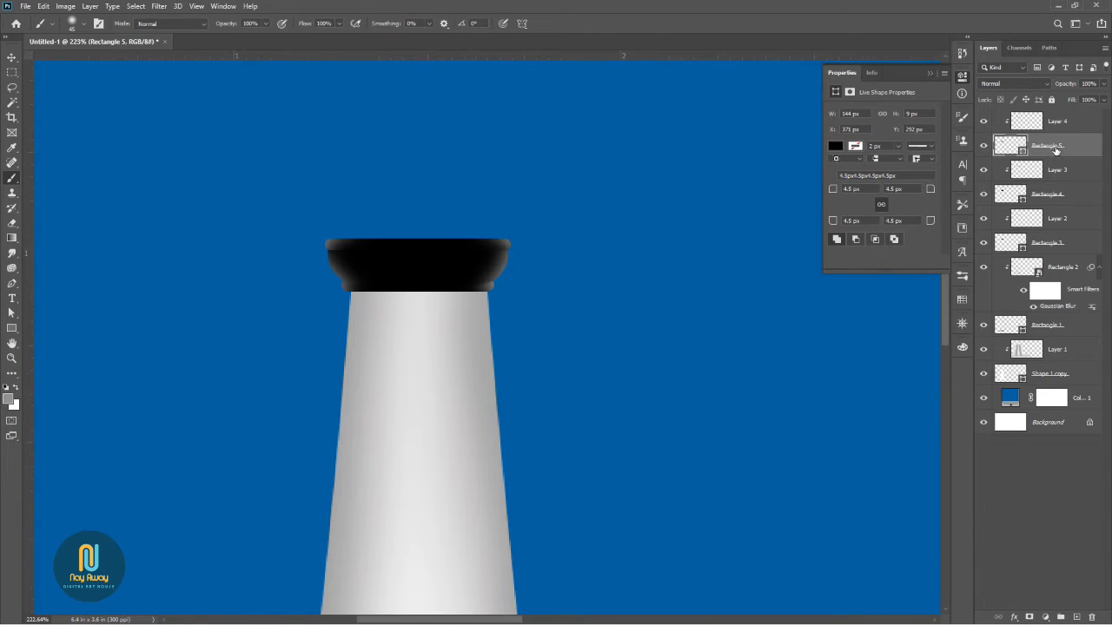
pyautogui.click(1057, 195)
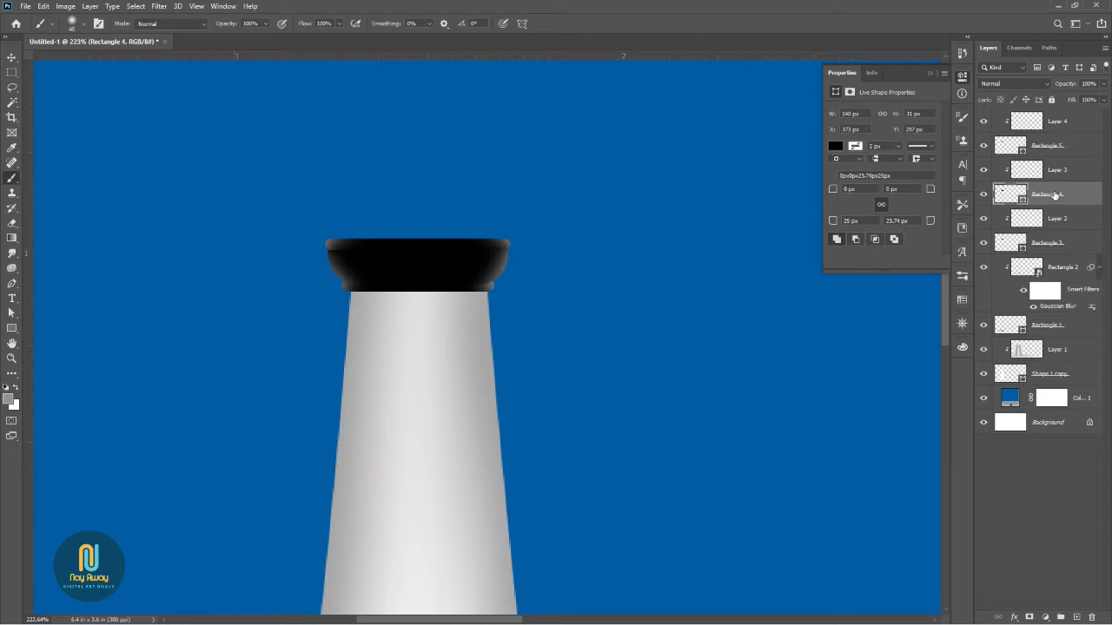
pyautogui.doubleClick(1009, 195)
pyautogui.click(731, 449)
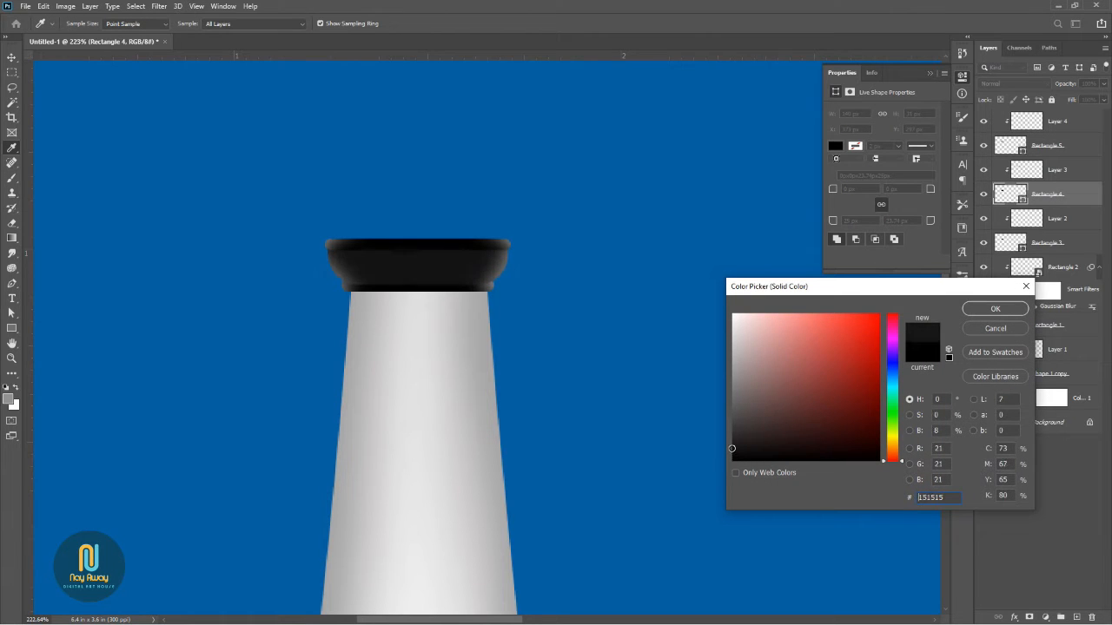
pyautogui.moveTo(731, 449); pyautogui.dragTo(736, 444)
pyautogui.click(984, 308)
# - Draw a dark rectangle about 138 × 15 px over the cap's upper edge and move its layer directly below Rectangle 1
pyautogui.scroll(-4, 528, 322)
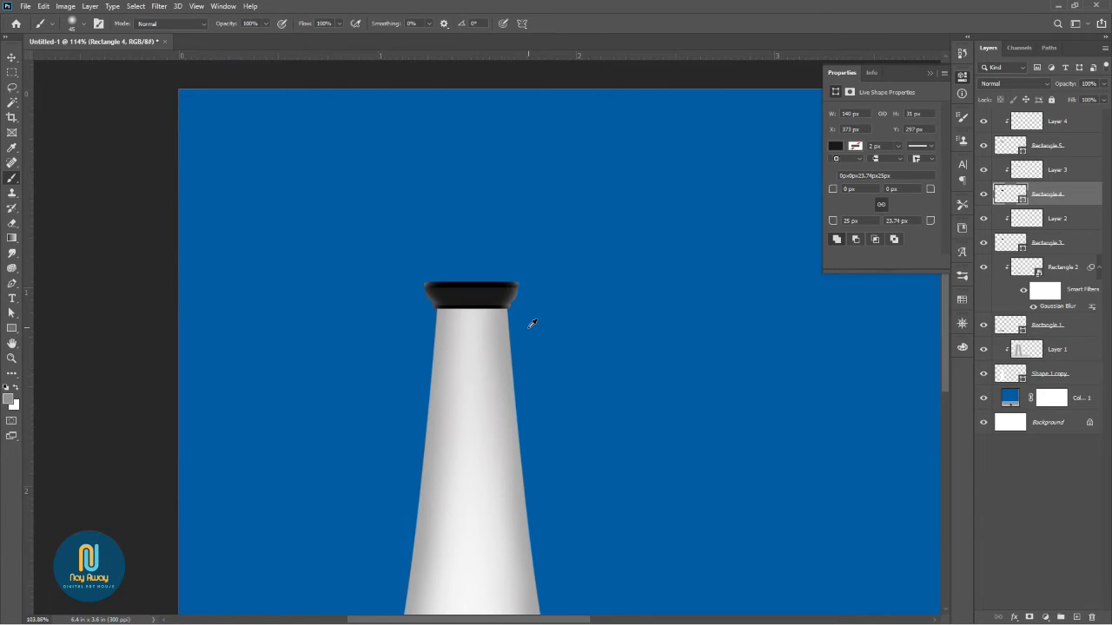
pyautogui.scroll(3, 470, 281)
pyautogui.press('u')
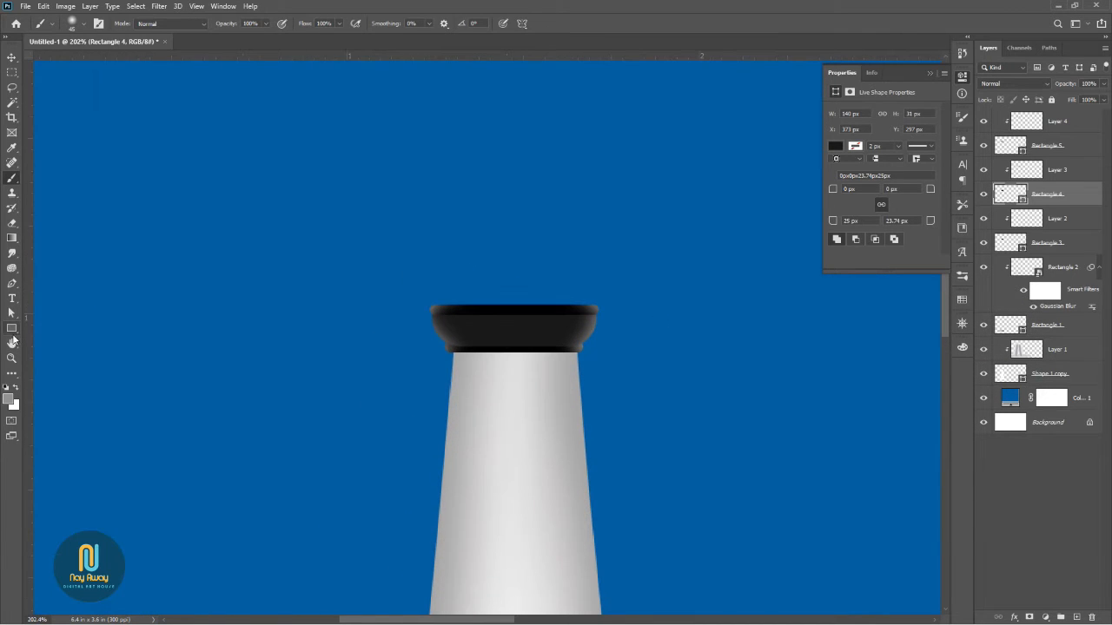
pyautogui.moveTo(434, 305); pyautogui.dragTo(595, 313)
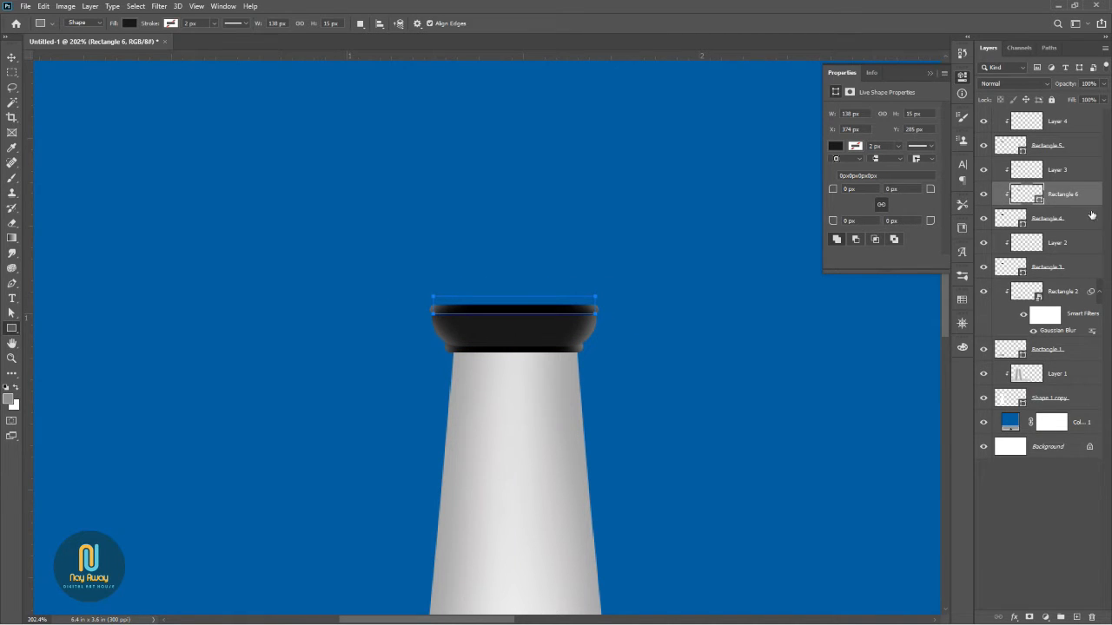
pyautogui.moveTo(1082, 198); pyautogui.dragTo(1061, 370)
pyautogui.press('Return')
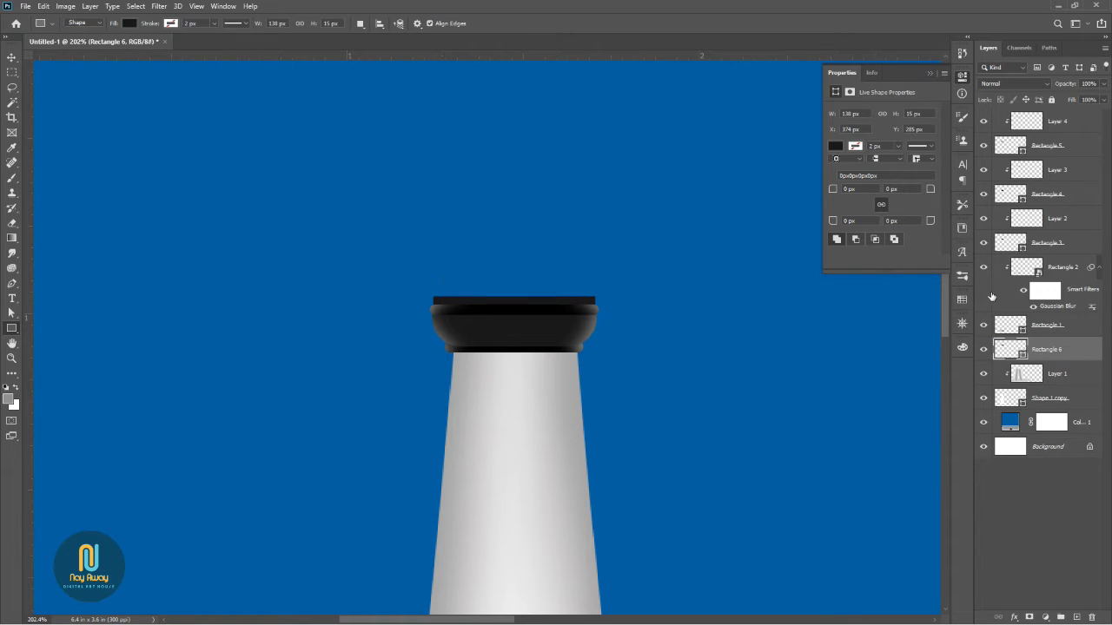
# - Duplicate Rectangle 6 and stretch the copy upward to a height of about 34 px
pyautogui.hotkey('ctrl', 'j')
pyautogui.hotkey('ctrl', 't')
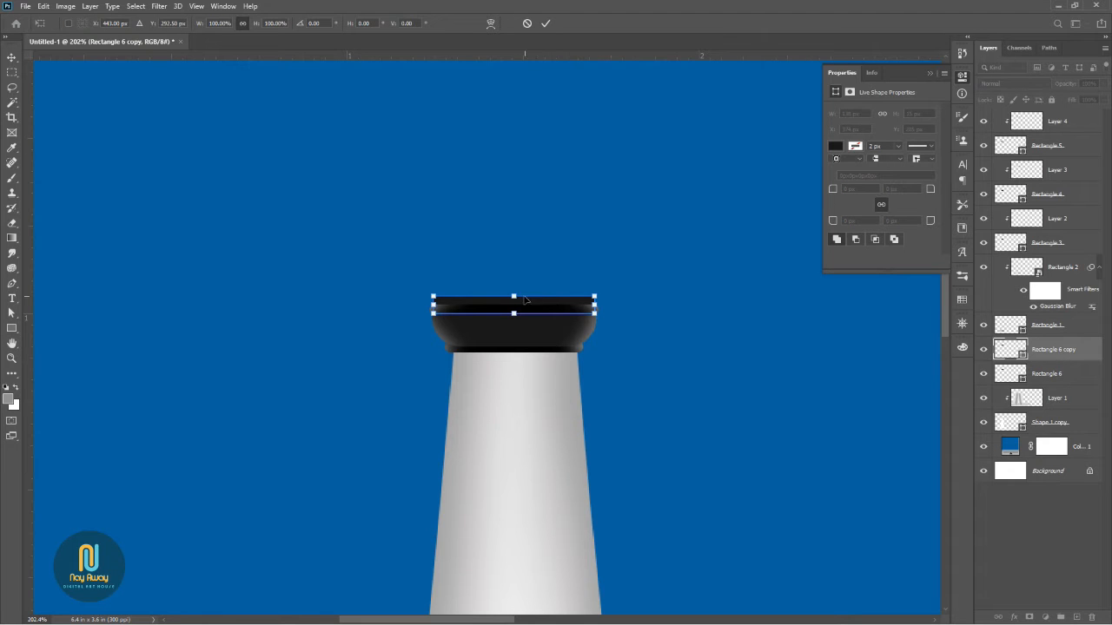
pyautogui.moveTo(514, 294); pyautogui.dragTo(513, 268)
pyautogui.press('Return')
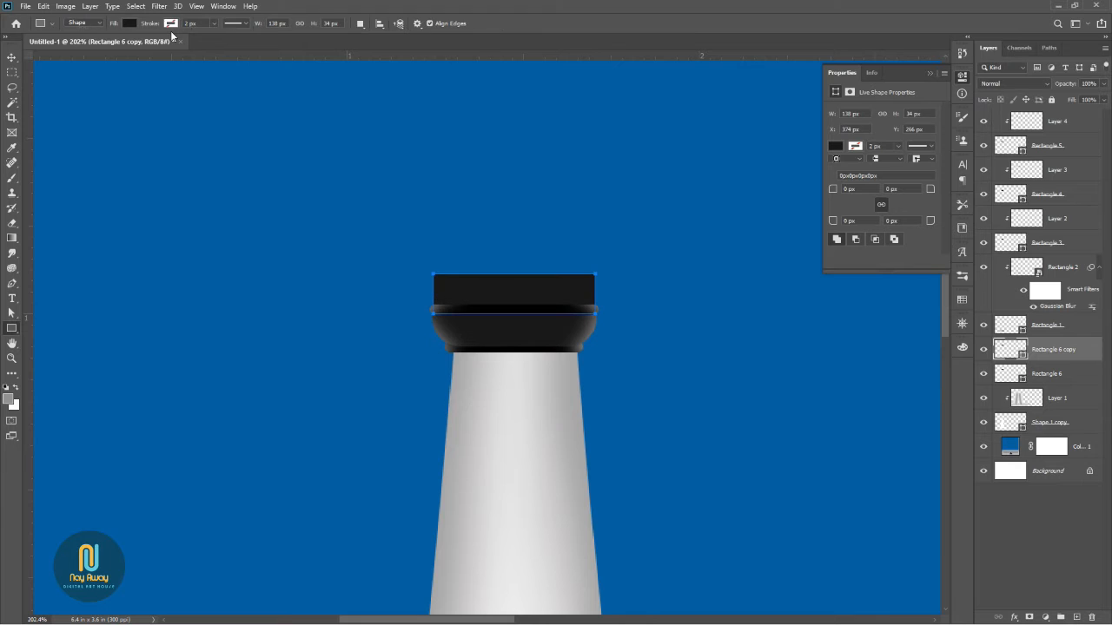
# - Turn the Rectangle 6 copy into an open frame with a 6 px black stroke and no fill
pyautogui.click(170, 23)
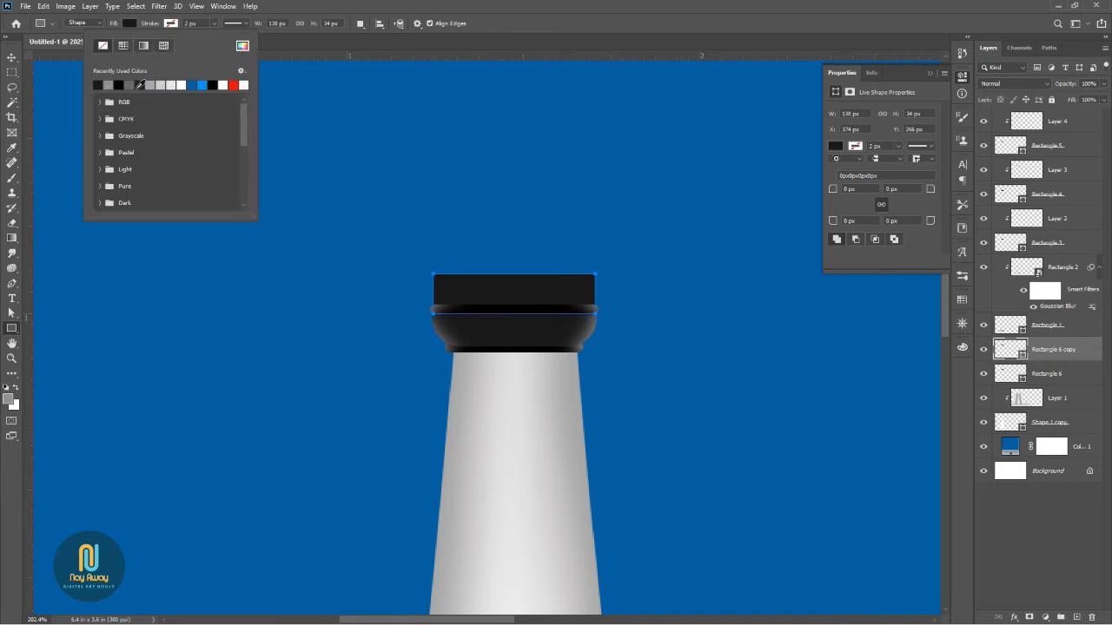
pyautogui.click(119, 84)
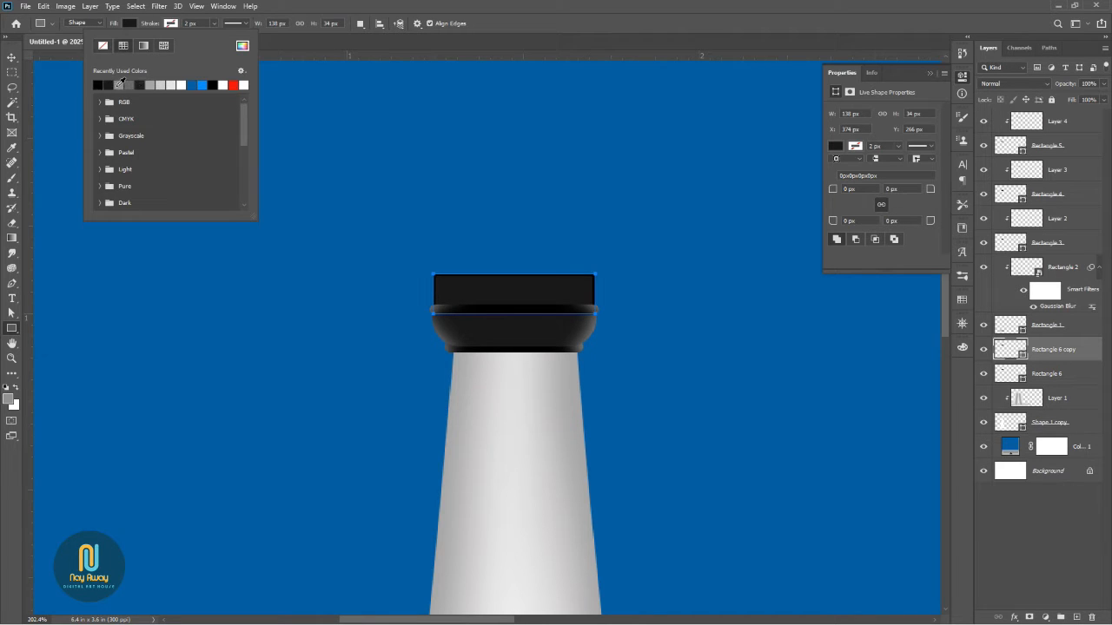
pyautogui.click(130, 24)
pyautogui.click(60, 47)
pyautogui.moveTo(148, 24); pyautogui.dragTo(150, 23)
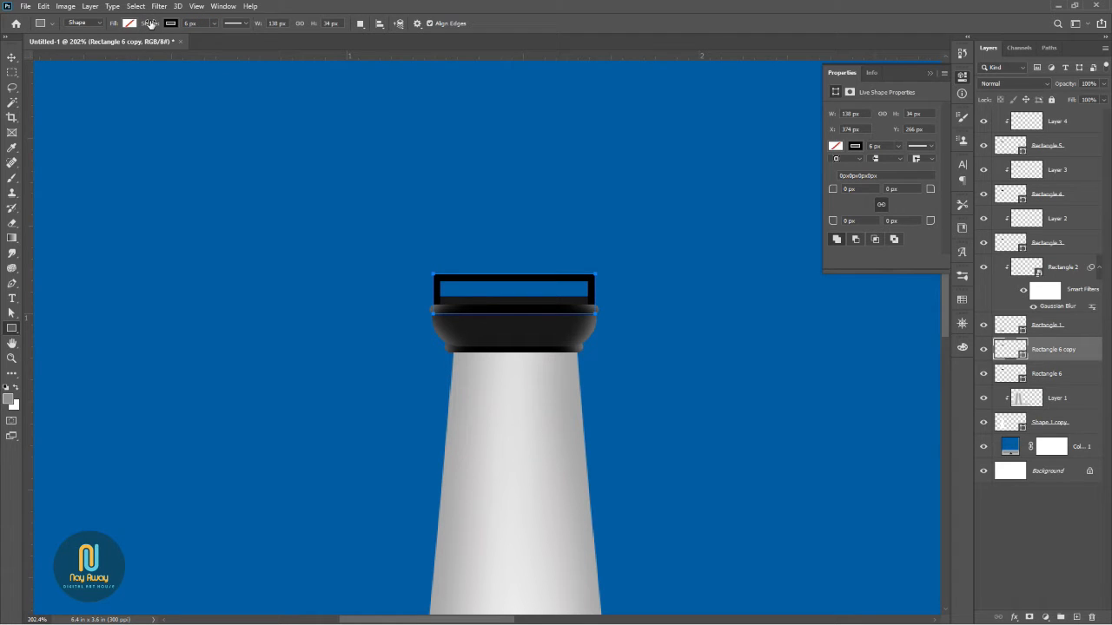
pyautogui.scroll(2, 560, 280)
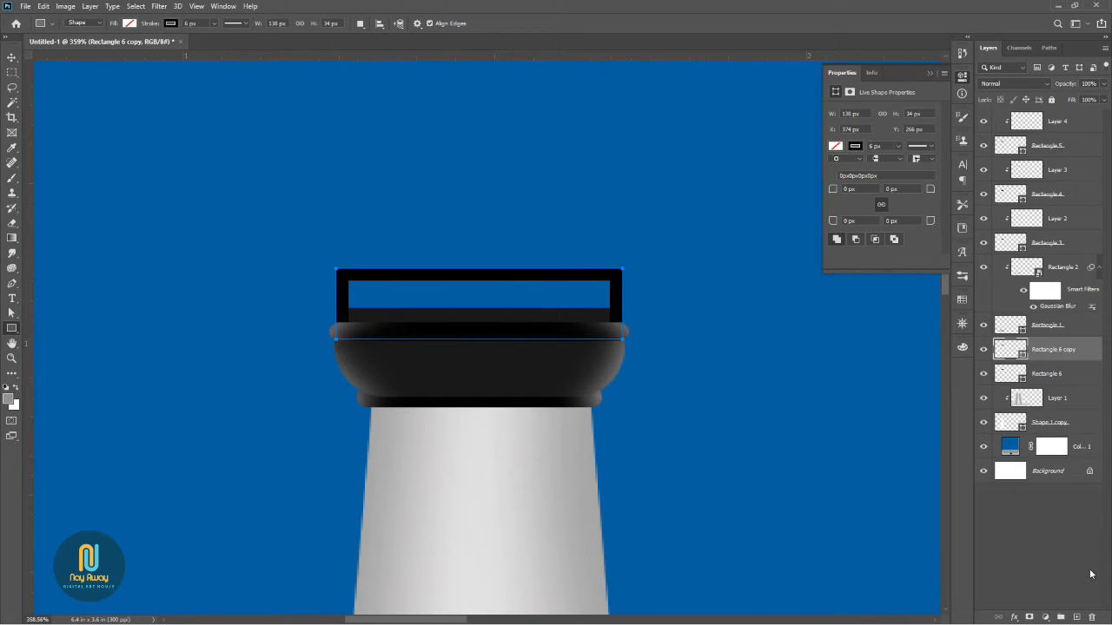
# - Add a new layer clipped to the Rectangle 6 copy and set the brush colour to dark grey, about 636363
pyautogui.click(1076, 617)
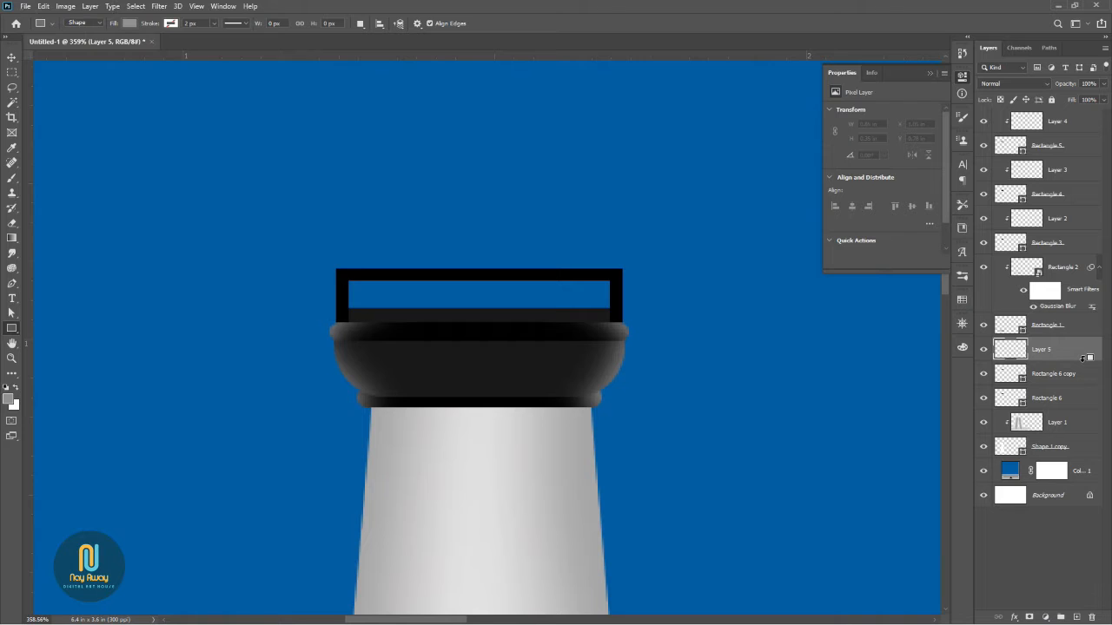
pyautogui.keyDown('alt'); pyautogui.click(1083, 359); pyautogui.keyUp('alt')
pyautogui.press('b')
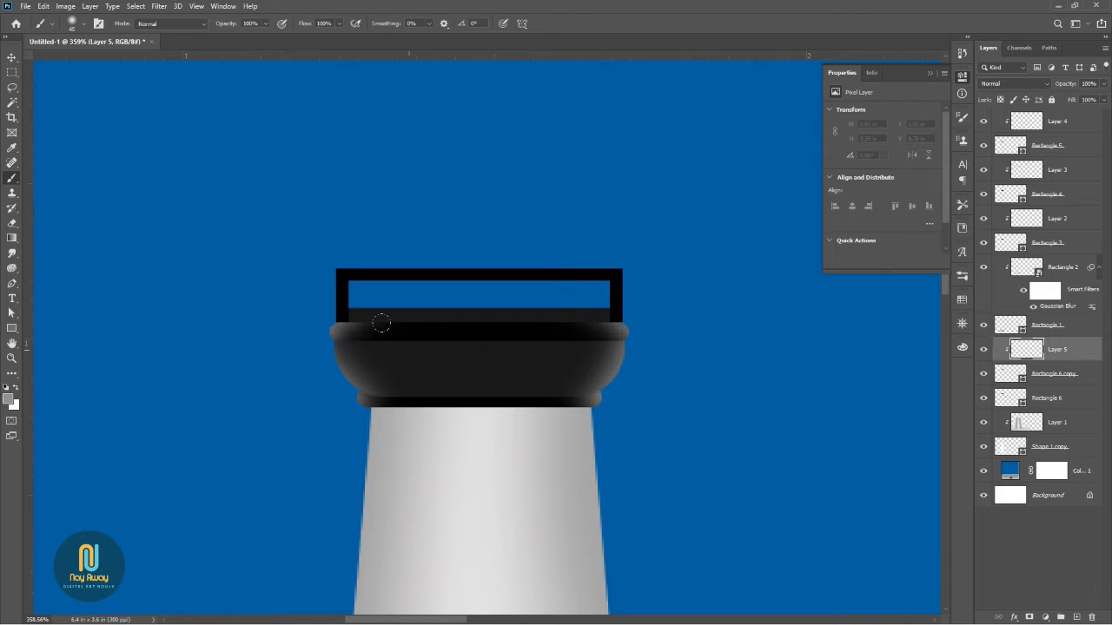
pyautogui.click(7, 399)
pyautogui.moveTo(799, 386); pyautogui.dragTo(728, 407)
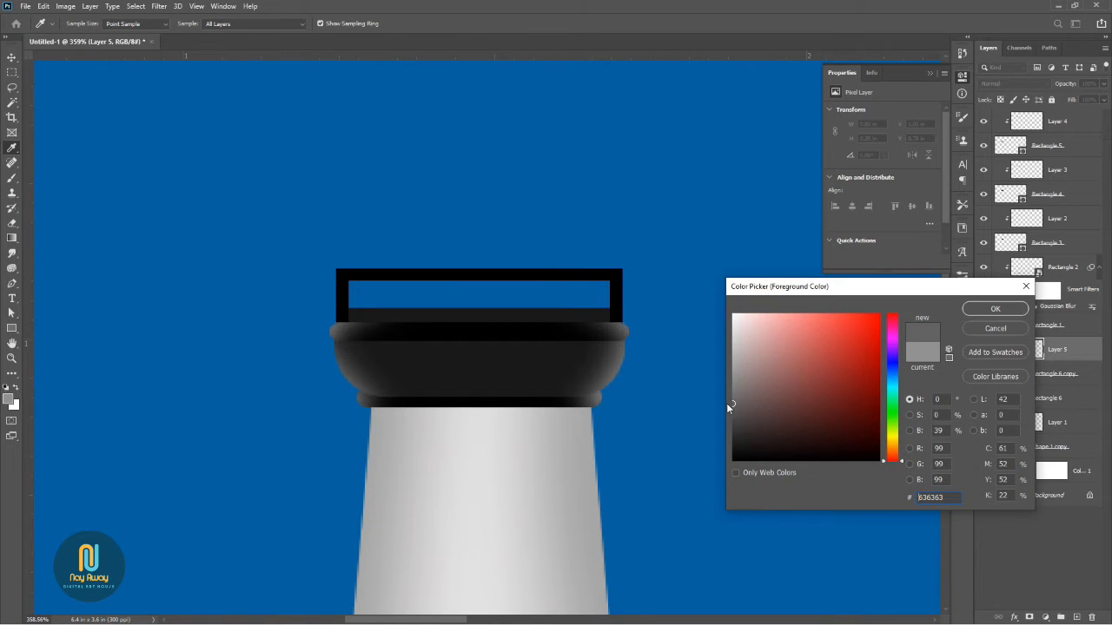
pyautogui.press('Return')
# - Paint straight soft highlights along the upper edge and outer sides of the frame above the cap
pyautogui.click(616, 257)
pyautogui.keyDown('shift'); pyautogui.click(337, 258); pyautogui.keyUp('shift')
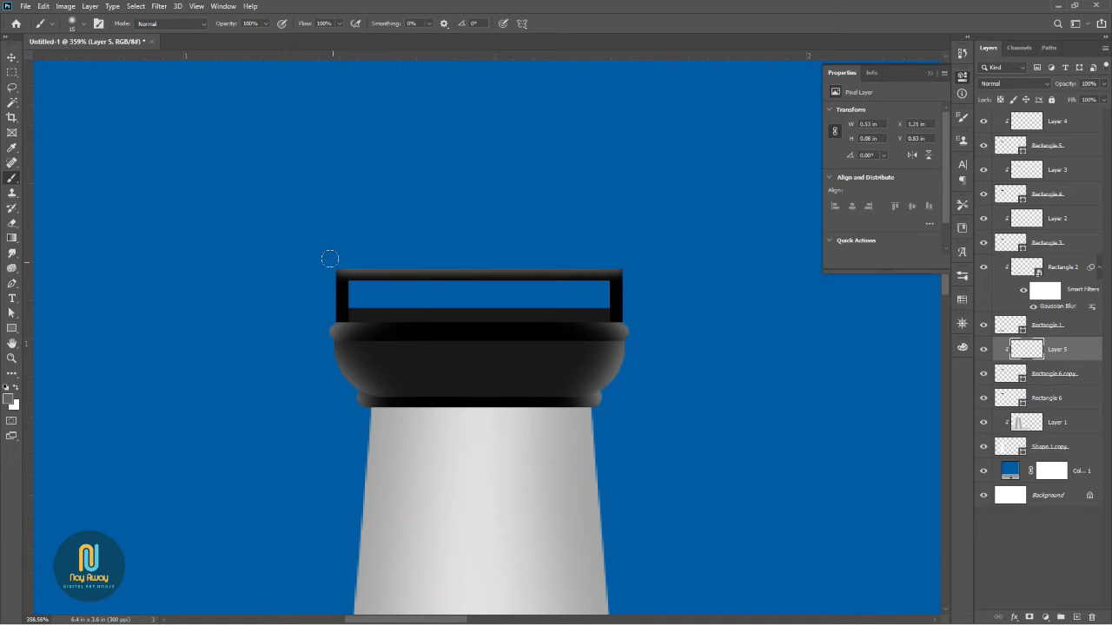
pyautogui.keyDown('shift'); pyautogui.click(324, 319); pyautogui.keyUp('shift')
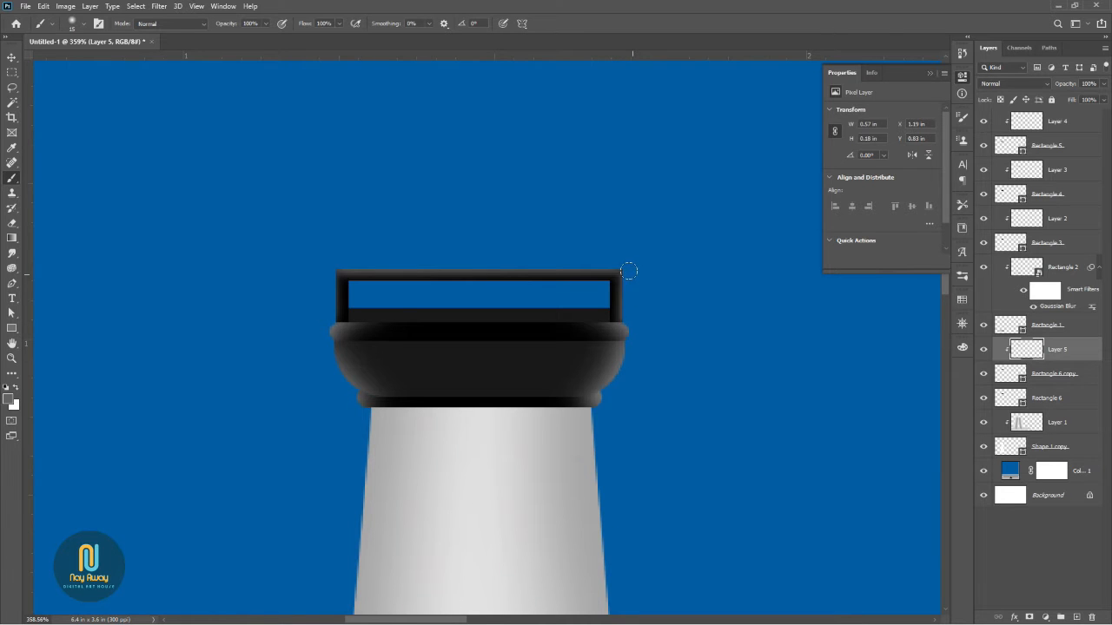
# - Draw a narrow upright post of 5 × 22 px above Rectangle 6, near the inner side of the open frame
pyautogui.scroll(-5, 699, 300)
pyautogui.scroll(4, 701, 298)
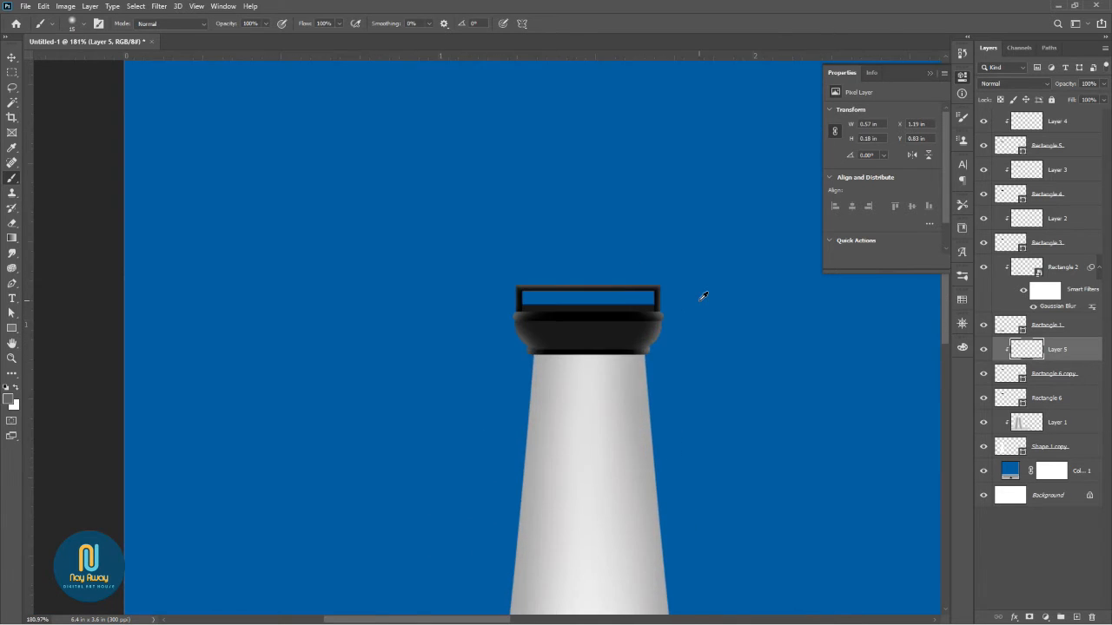
pyautogui.click(12, 329)
pyautogui.click(62, 329)
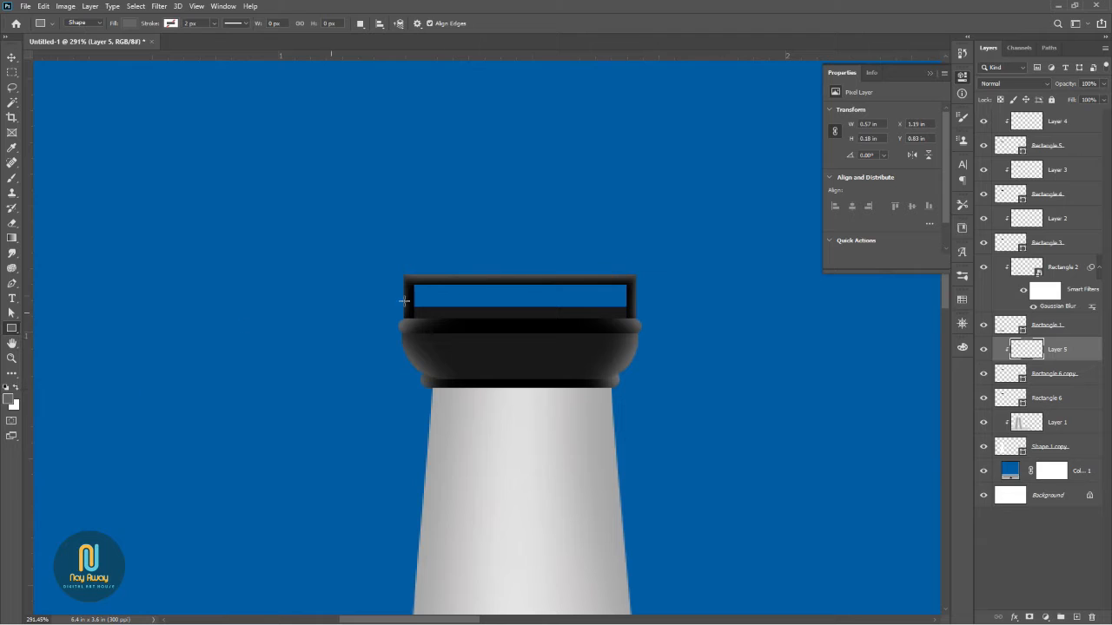
pyautogui.click(1047, 397)
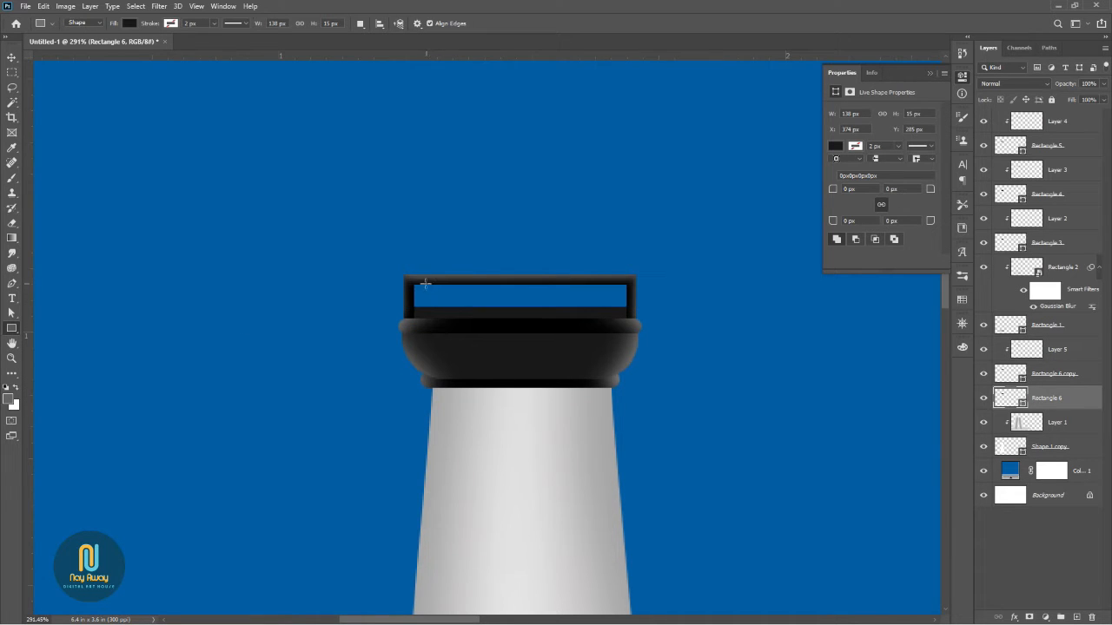
pyautogui.moveTo(423, 281); pyautogui.dragTo(431, 316)
pyautogui.press('Return')
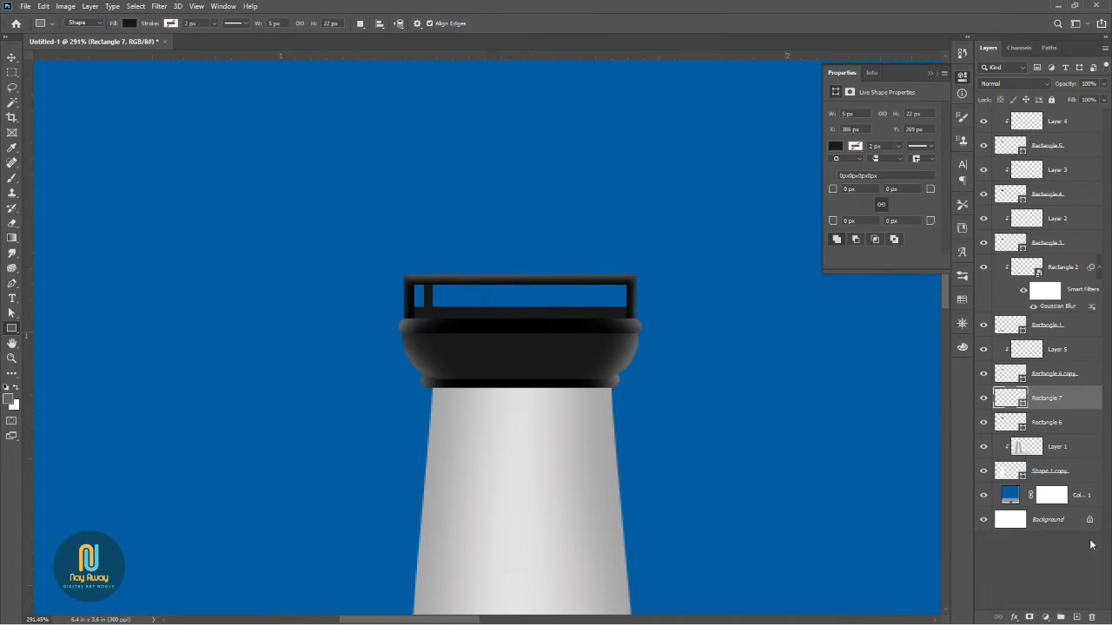
# - Add a new layer clipped to Rectangle 7 and paint a thin soft highlight down one side of the post
pyautogui.click(1076, 615)
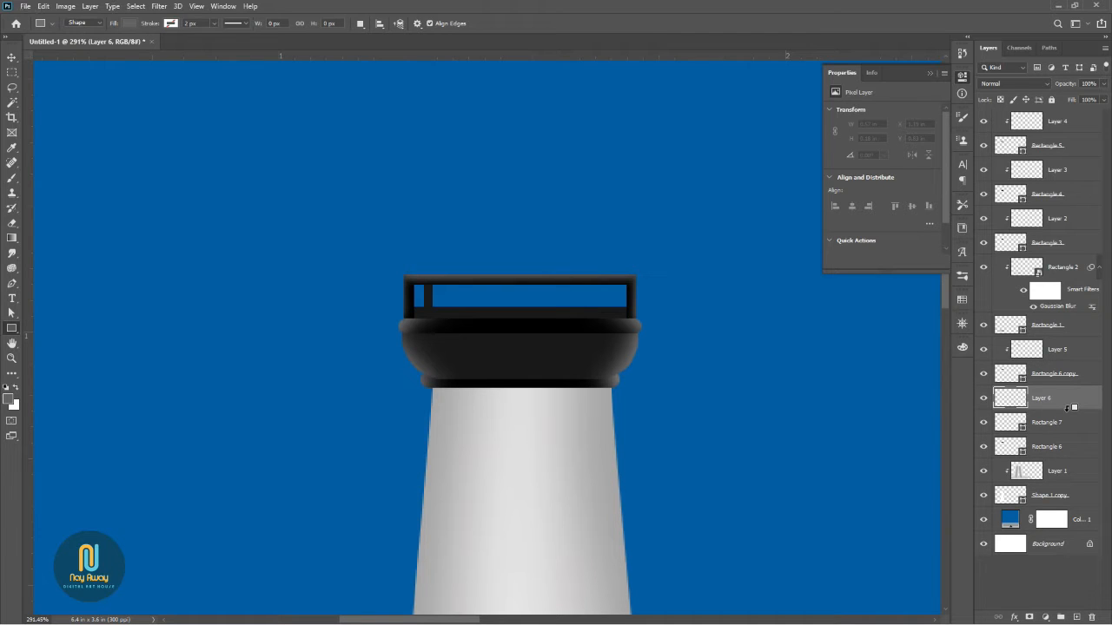
pyautogui.keyDown('alt'); pyautogui.click(1043, 409); pyautogui.keyUp('alt')
pyautogui.press('b')
pyautogui.scroll(3, 442, 301)
pyautogui.press('[')
pyautogui.press('[')
pyautogui.press('[')
pyautogui.click(426, 277)
pyautogui.keyDown('shift'); pyautogui.click(435, 310); pyautogui.keyUp('shift')
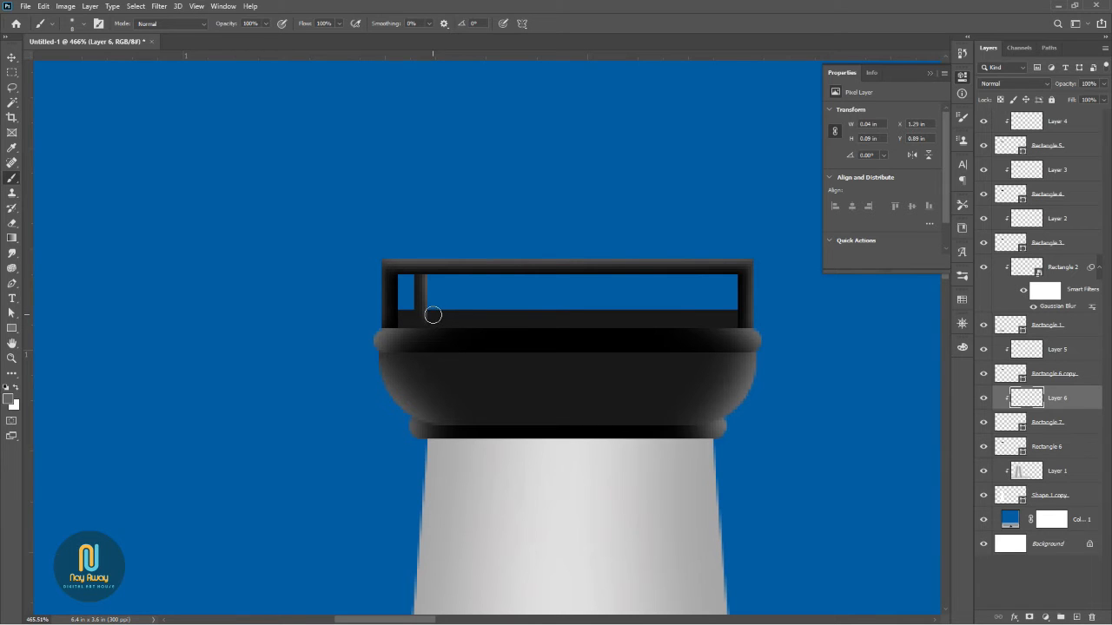
# - Convert the post and its highlight layer together into one smart object
pyautogui.scroll(-3, 477, 292)
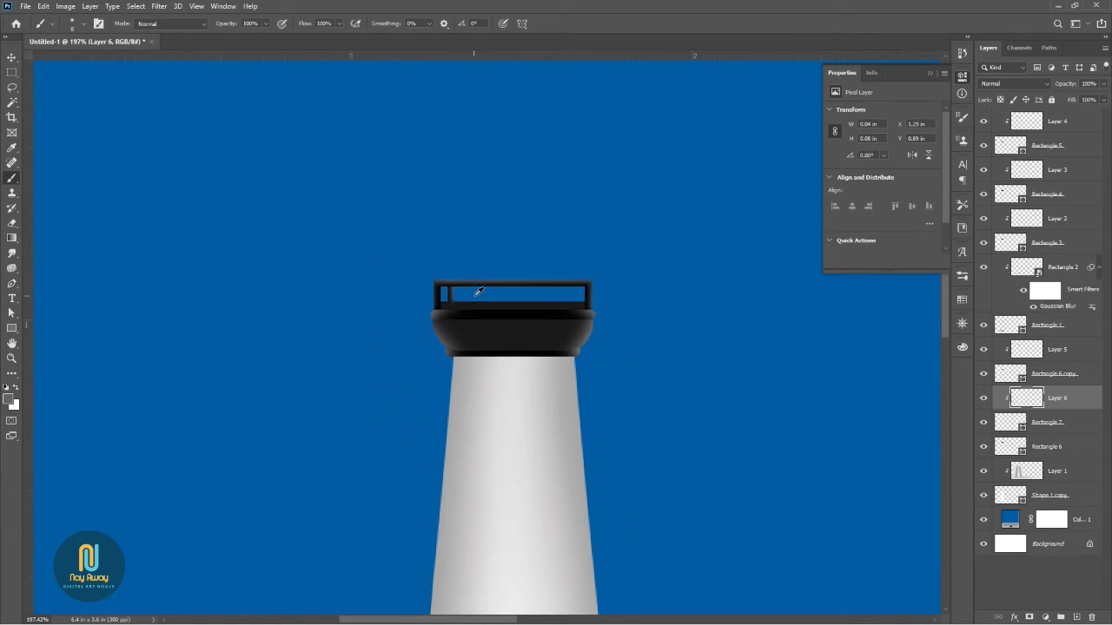
pyautogui.scroll(2, 476, 293)
pyautogui.keyDown('shift'); pyautogui.click(1048, 421); pyautogui.keyUp('shift')
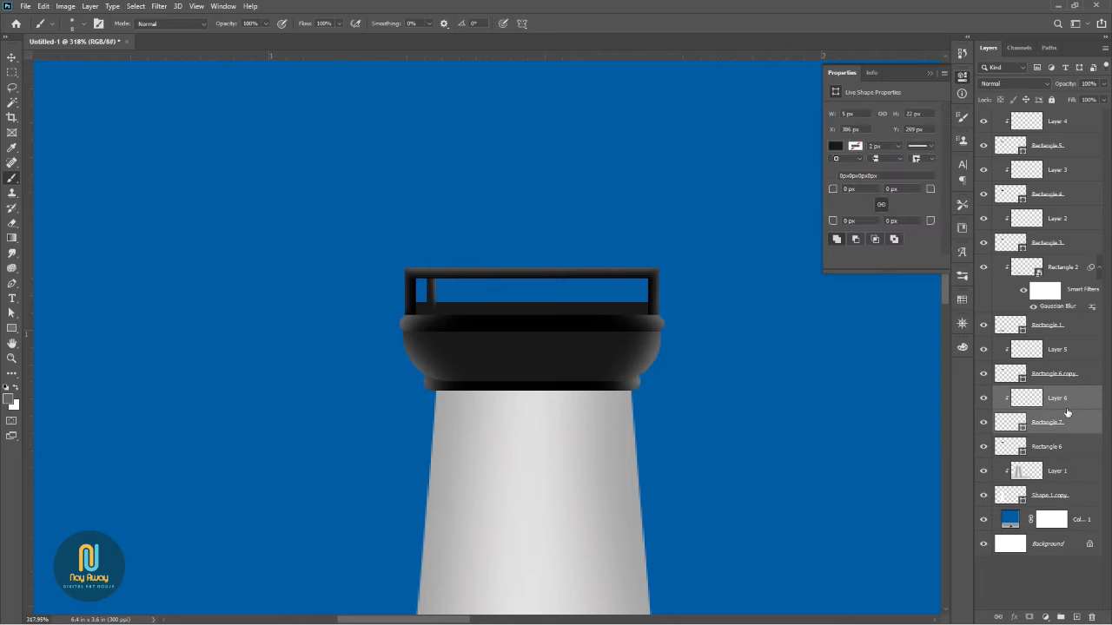
pyautogui.rightClick(1067, 412)
pyautogui.click(968, 295)
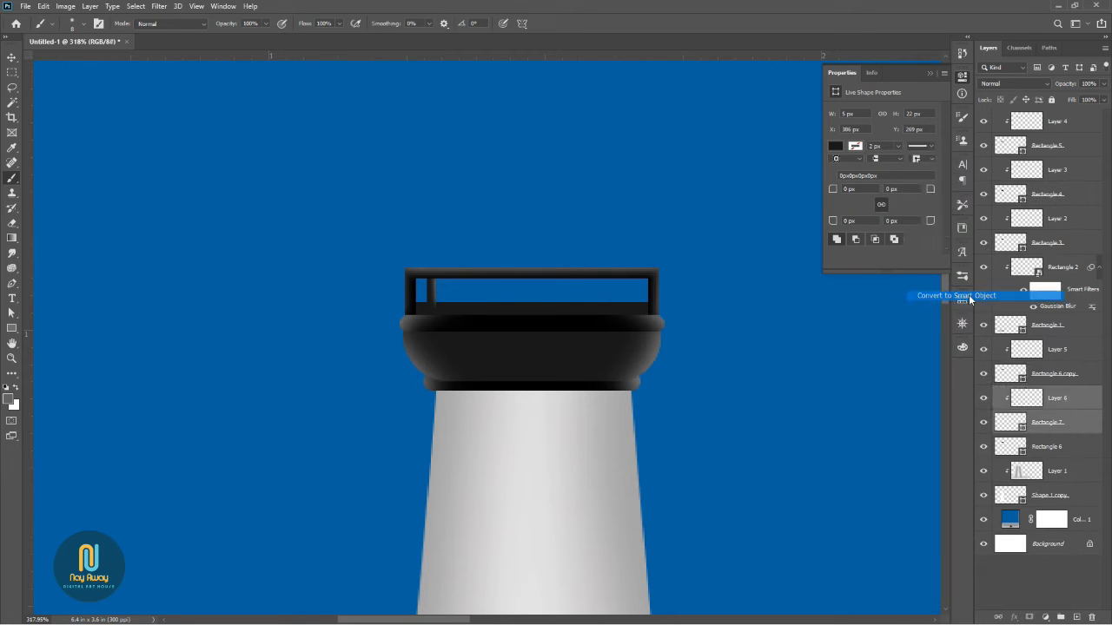
# - Duplicate the post smart object repeatedly to form a row of eight evenly spaced posts across the frame
pyautogui.press('v')
pyautogui.keyDown('alt'); pyautogui.moveTo(443, 303); pyautogui.dragTo(488, 304); pyautogui.keyUp('alt')
pyautogui.moveTo(489, 306); pyautogui.dragTo(513, 300)
pyautogui.keyDown('shift'); pyautogui.click(486, 300); pyautogui.keyUp('shift')
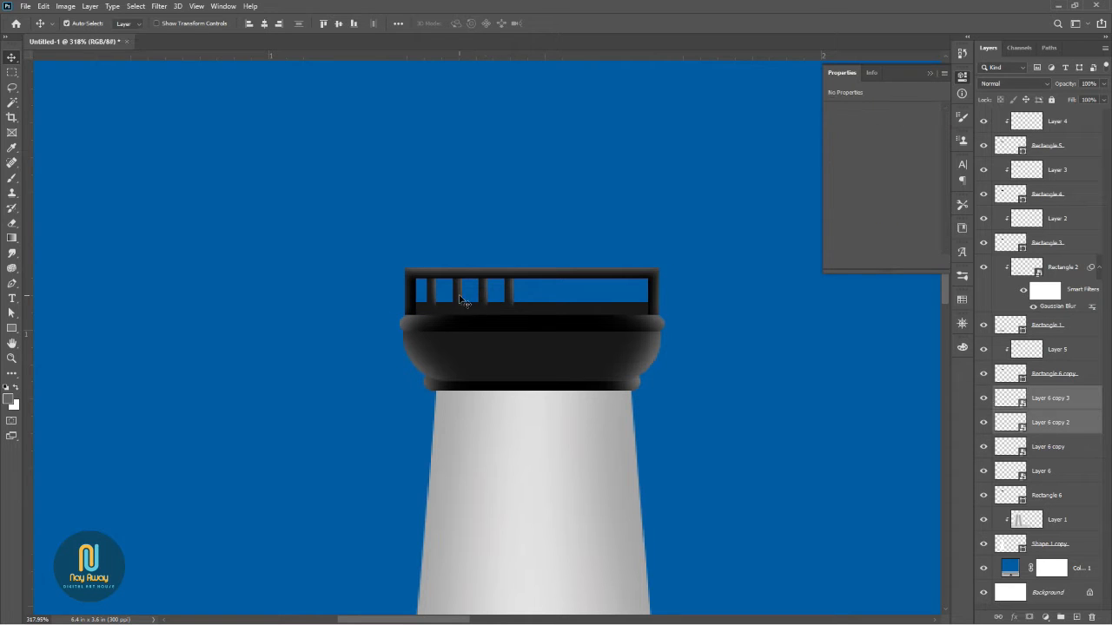
pyautogui.keyDown('shift'); pyautogui.click(460, 298); pyautogui.keyUp('shift')
pyautogui.keyDown('shift'); pyautogui.click(433, 297); pyautogui.keyUp('shift')
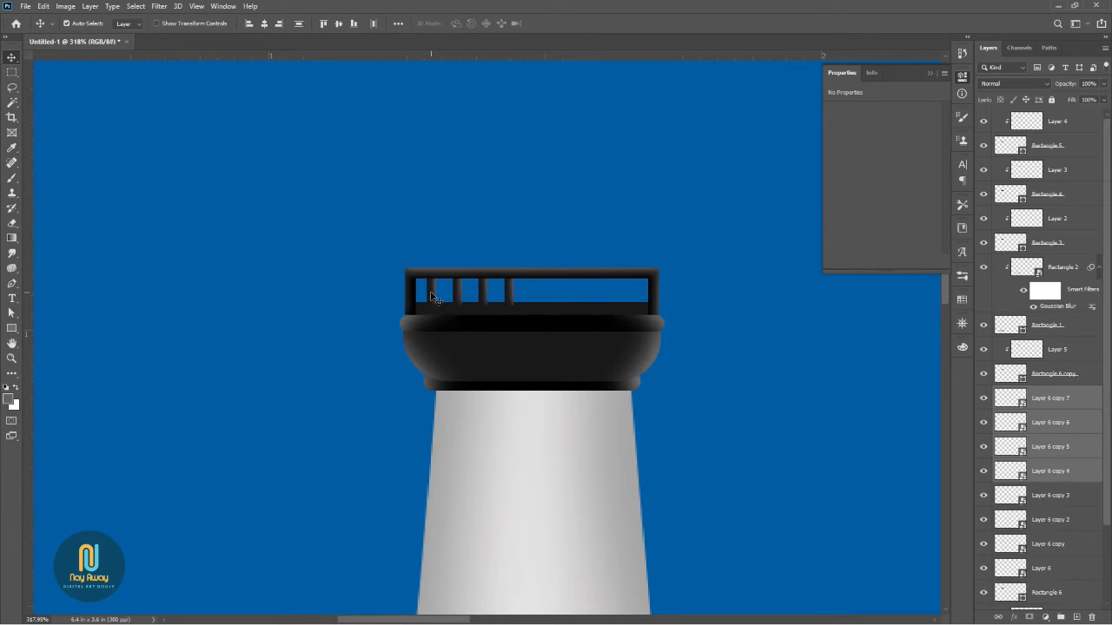
pyautogui.moveTo(505, 300); pyautogui.dragTo(612, 302)
# - Shift the eight posts together with Rectangle 6 horizontally so the posts are evenly spaced within the frame
pyautogui.keyDown('ctrl'); pyautogui.click(696, 299); pyautogui.keyUp('ctrl')
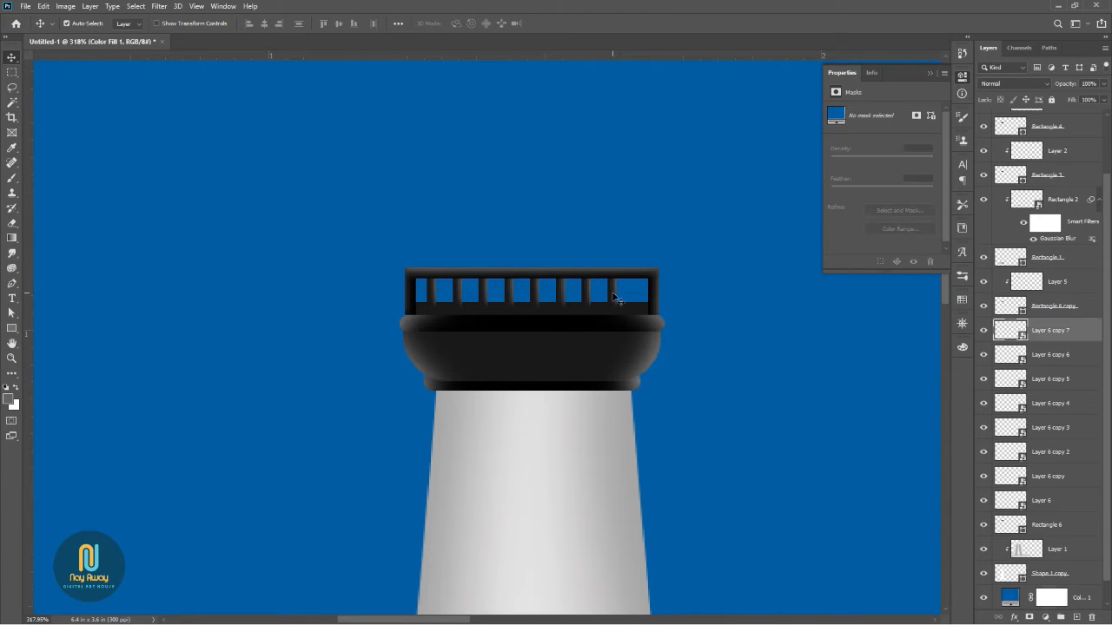
pyautogui.keyDown('ctrl'); pyautogui.click(612, 298); pyautogui.keyUp('ctrl')
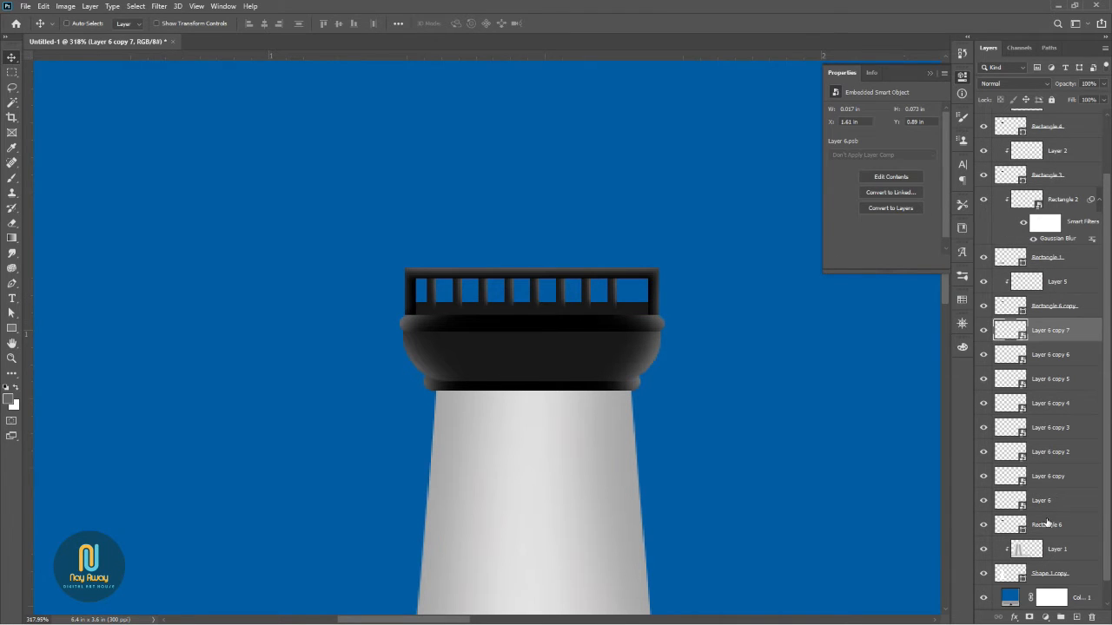
pyautogui.keyDown('shift'); pyautogui.click(1047, 523); pyautogui.keyUp('shift')
pyautogui.moveTo(605, 301); pyautogui.dragTo(619, 298)
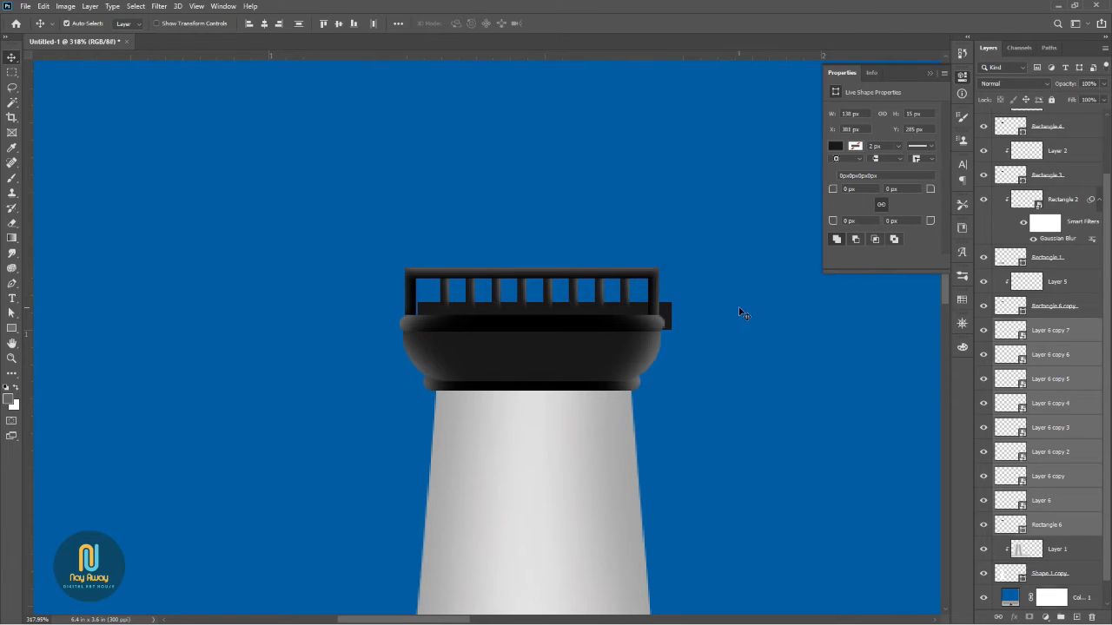
# - Move Rectangle 6 alone back beneath the frame, at X 374 px
pyautogui.keyDown('ctrl'); pyautogui.click(674, 314); pyautogui.keyUp('ctrl')
pyautogui.keyDown('ctrl'); pyautogui.click(668, 313); pyautogui.keyUp('ctrl')
pyautogui.moveTo(698, 317); pyautogui.dragTo(687, 316)
pyautogui.press('Left')
pyautogui.press('Left')
pyautogui.scroll(-4, 716, 306)
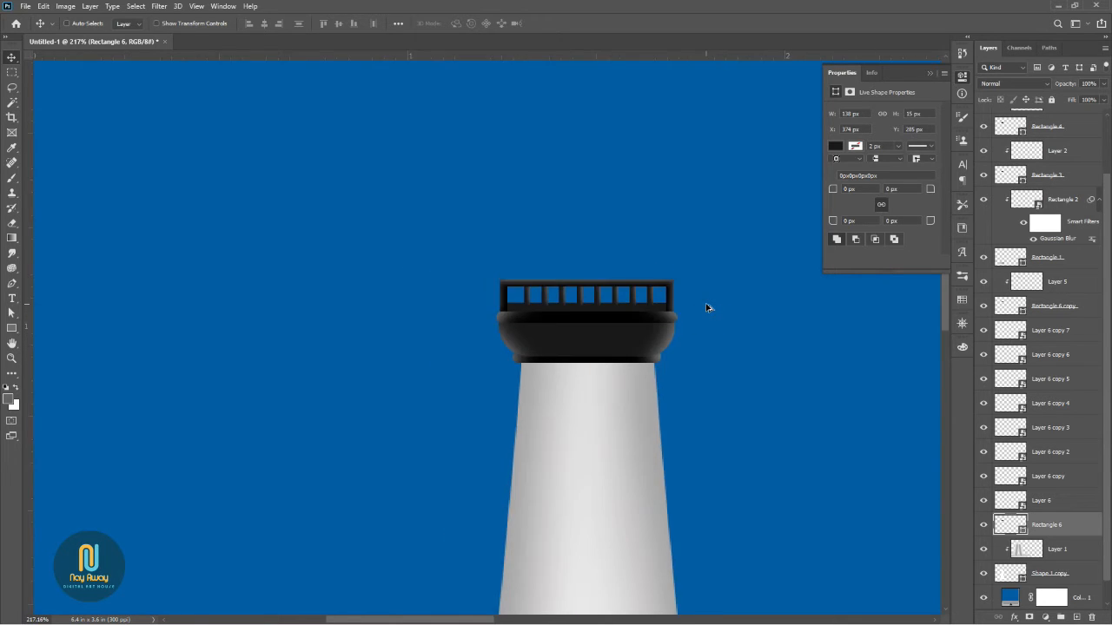
pyautogui.hotkey('ctrl', '0')
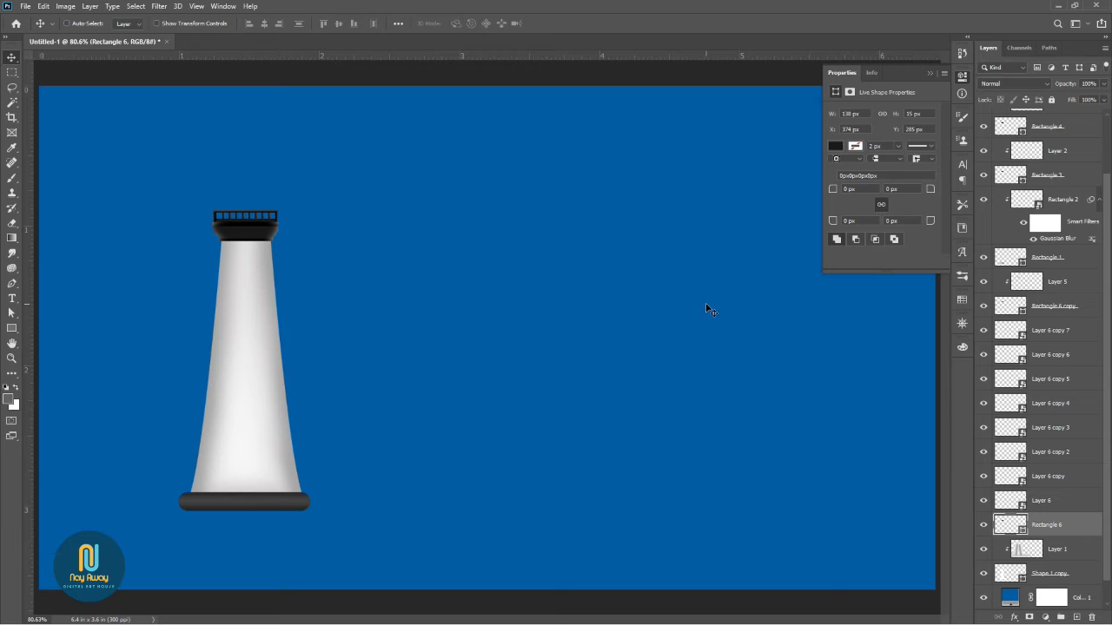
# - Draw a 123 × 97 px rectangle above Layer 1, rising behind the railing, and nudge it into line with the tower
pyautogui.scroll(1, 346, 225)
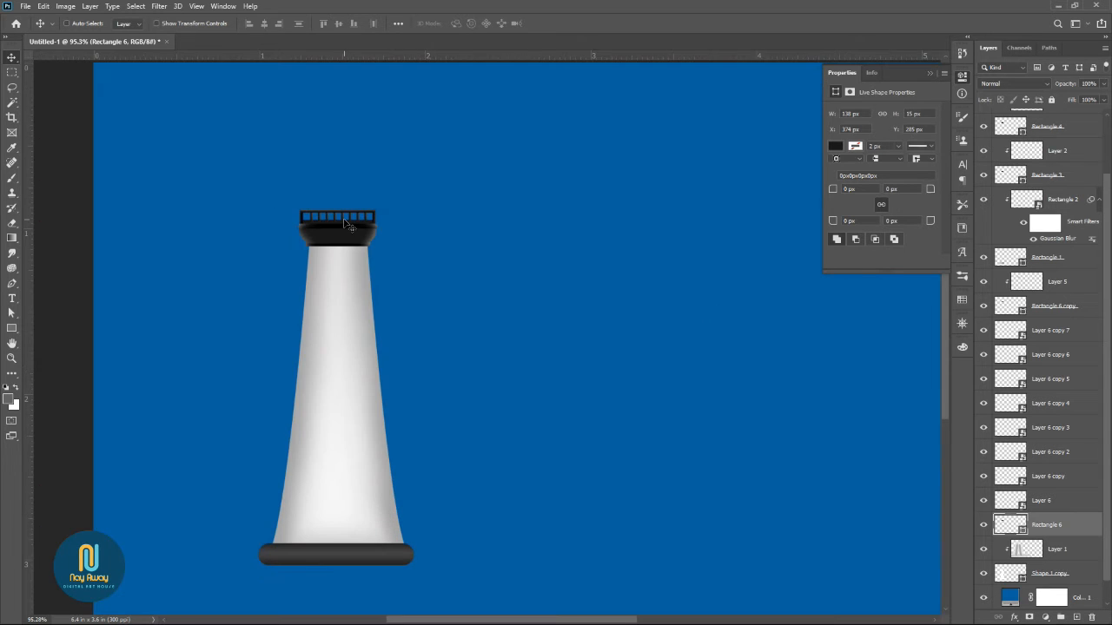
pyautogui.scroll(1, 346, 225)
pyautogui.click(11, 329)
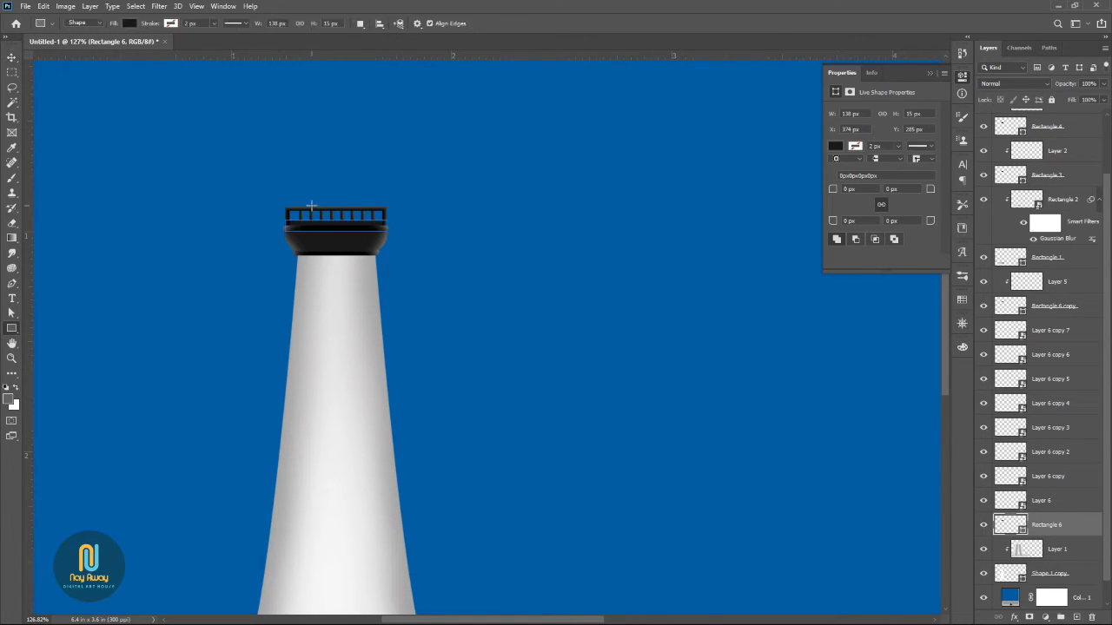
pyautogui.moveTo(311, 206); pyautogui.dragTo(408, 271)
pyautogui.click(1070, 554)
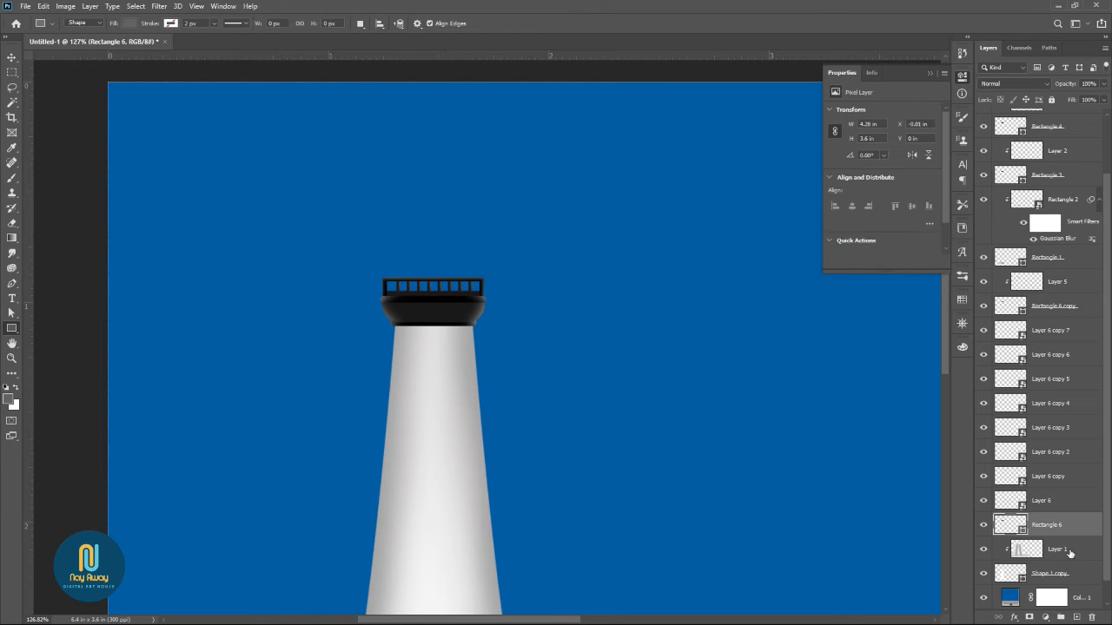
pyautogui.moveTo(391, 235); pyautogui.dragTo(479, 305)
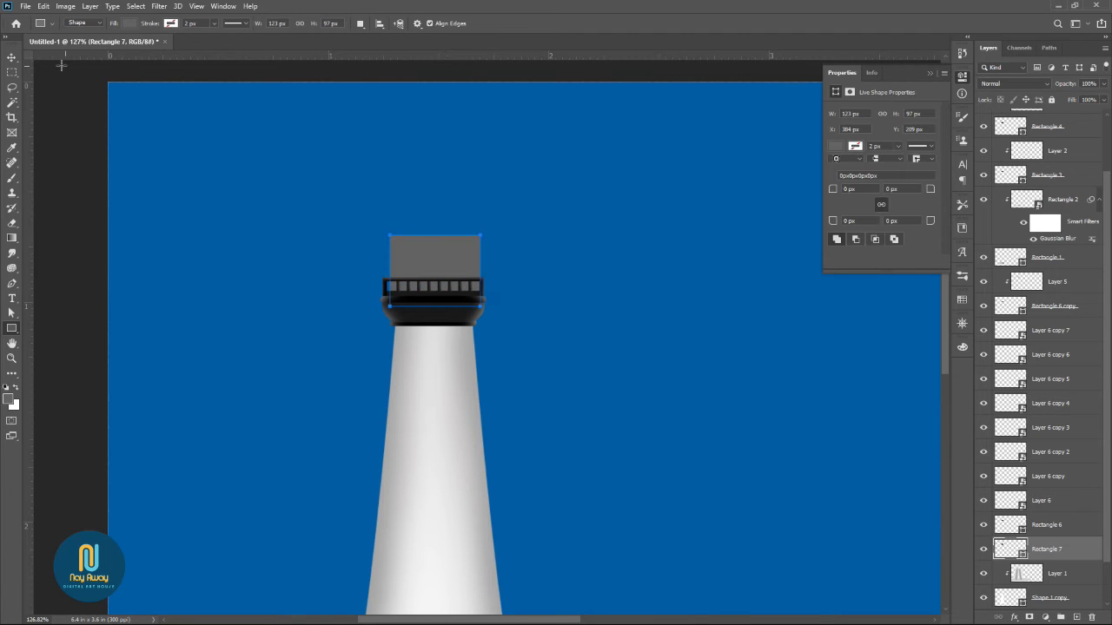
pyautogui.click(12, 58)
pyautogui.moveTo(469, 255); pyautogui.dragTo(468, 254)
pyautogui.press('Left')
# - Recolour the new rectangle with a dark grey sampled from the cap
pyautogui.doubleClick(1010, 550)
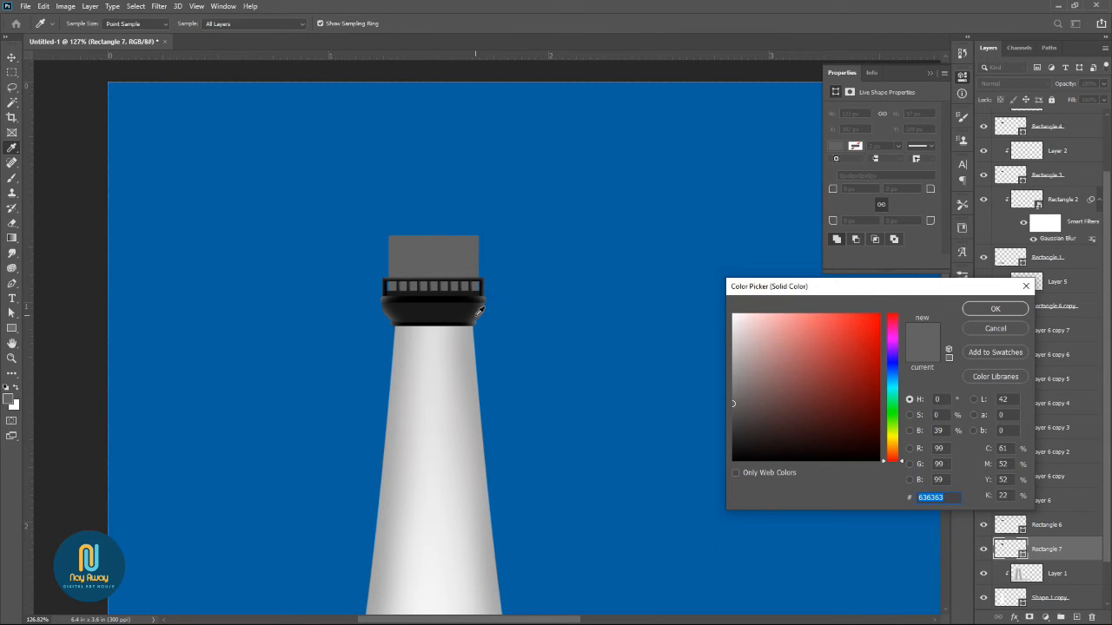
pyautogui.click(477, 310)
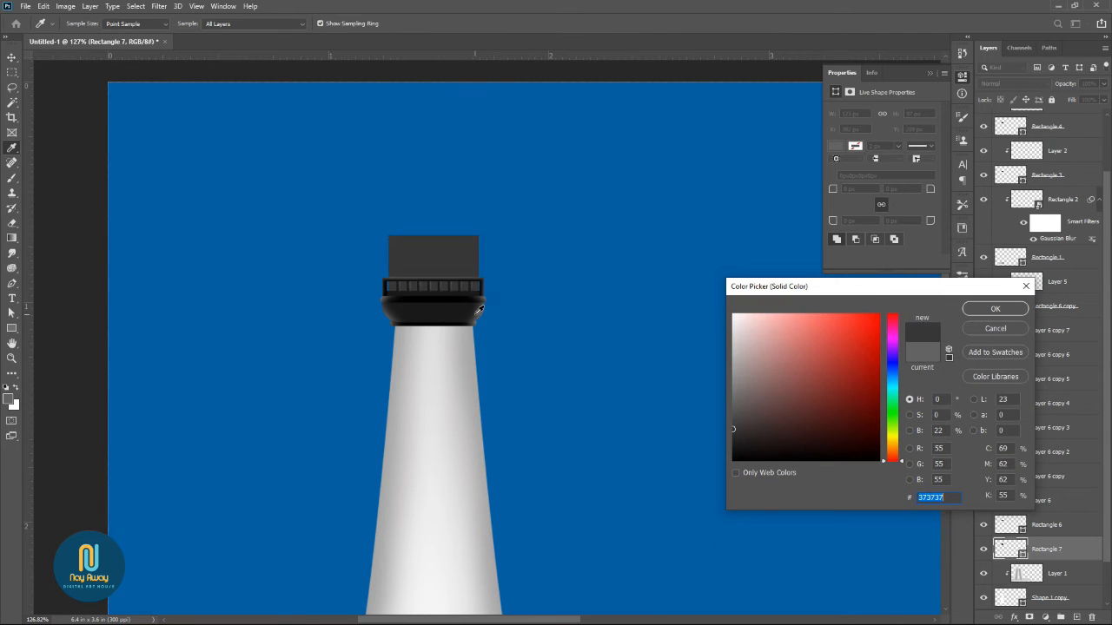
pyautogui.click(977, 310)
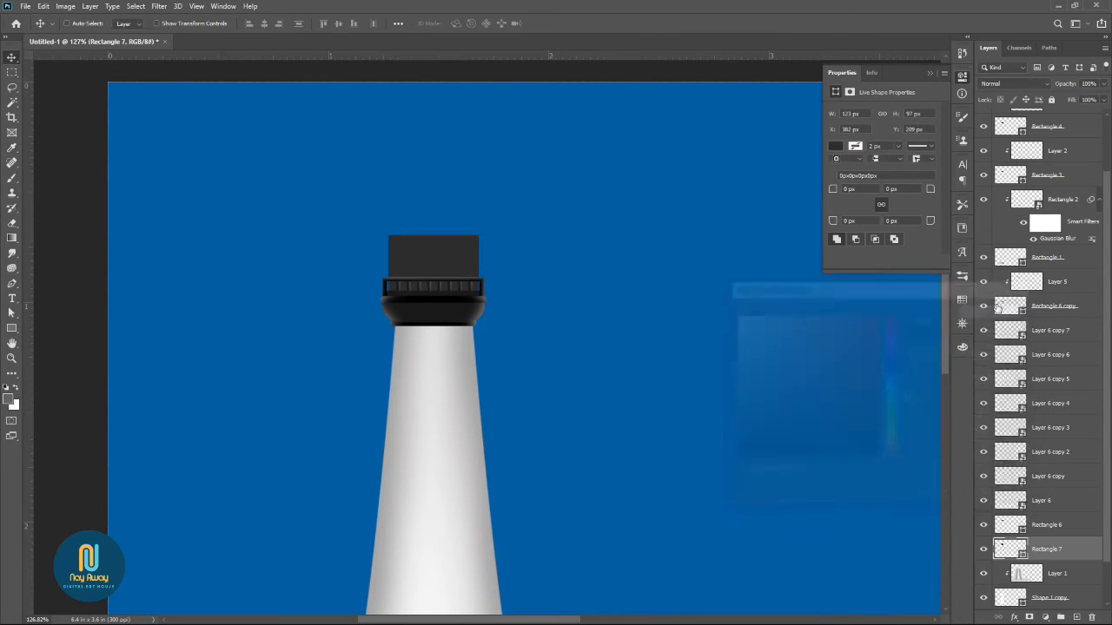
# - Add a new layer clipped to Rectangle 7 and enlarge the soft brush to 70 px
pyautogui.click(1076, 617)
pyautogui.keyDown('alt'); pyautogui.click(1083, 560); pyautogui.keyUp('alt')
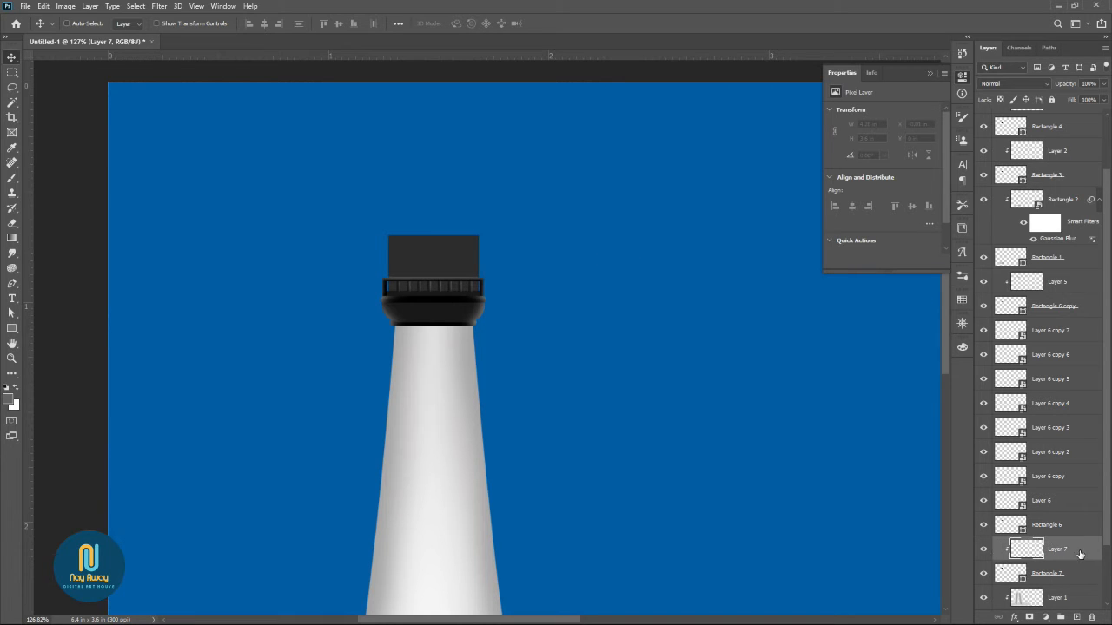
pyautogui.press('b')
pyautogui.press(']')
pyautogui.press(']')
pyautogui.press(']')
pyautogui.press(']')
pyautogui.press(']')
pyautogui.press(']')
pyautogui.press(']')
pyautogui.press(']')
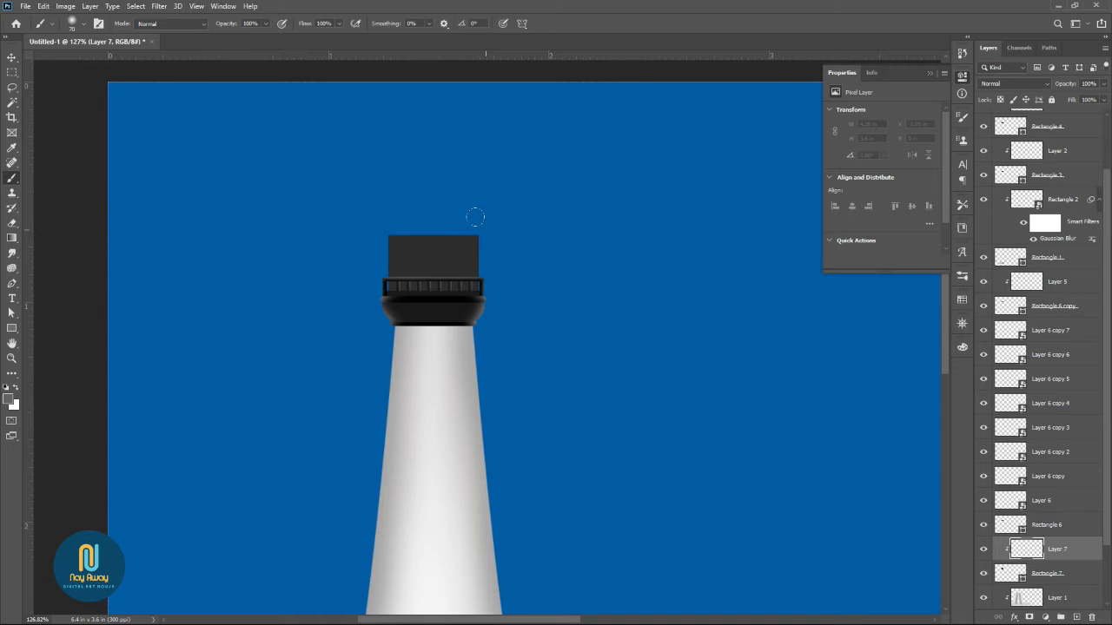
# - Set the brush to a darker shade of the block's grey and paint soft vertical shading down both sides of it
pyautogui.click(12, 400)
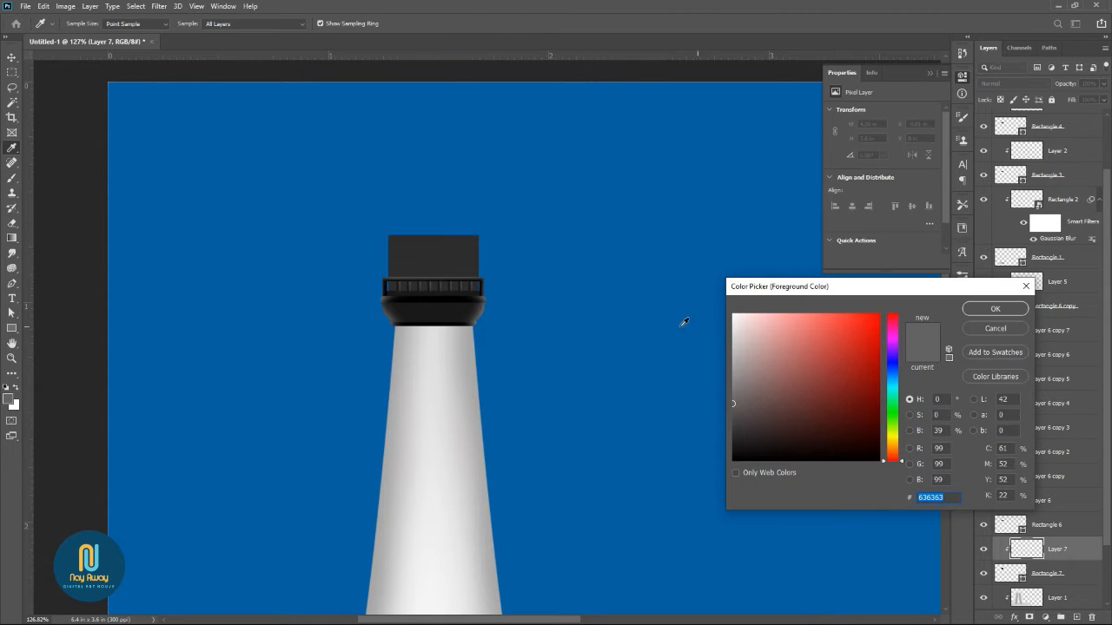
pyautogui.click(456, 265)
pyautogui.moveTo(733, 433); pyautogui.dragTo(733, 445)
pyautogui.press('Return')
pyautogui.moveTo(477, 225); pyautogui.dragTo(470, 347)
pyautogui.moveTo(362, 226); pyautogui.dragTo(361, 358)
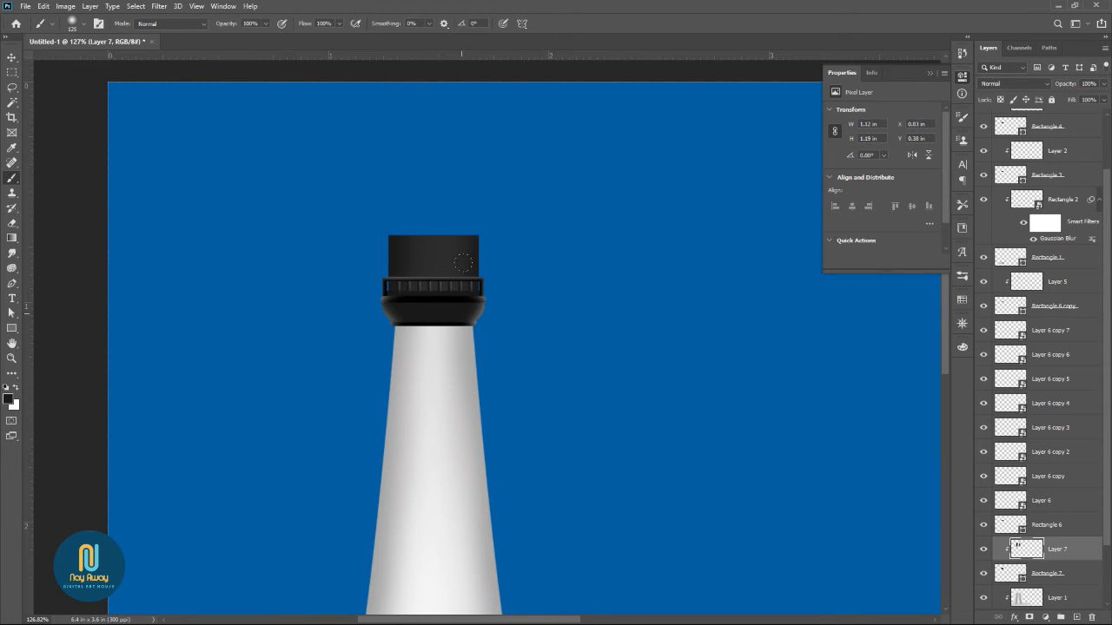
# - Deepen the block's two outer edges with soft near-black strokes, using a 70 px brush
pyautogui.click(9, 402)
pyautogui.click(474, 253)
pyautogui.press('Return')
pyautogui.press('[')
pyautogui.press('[')
pyautogui.moveTo(483, 221); pyautogui.dragTo(482, 304)
pyautogui.moveTo(366, 222); pyautogui.dragTo(365, 283)
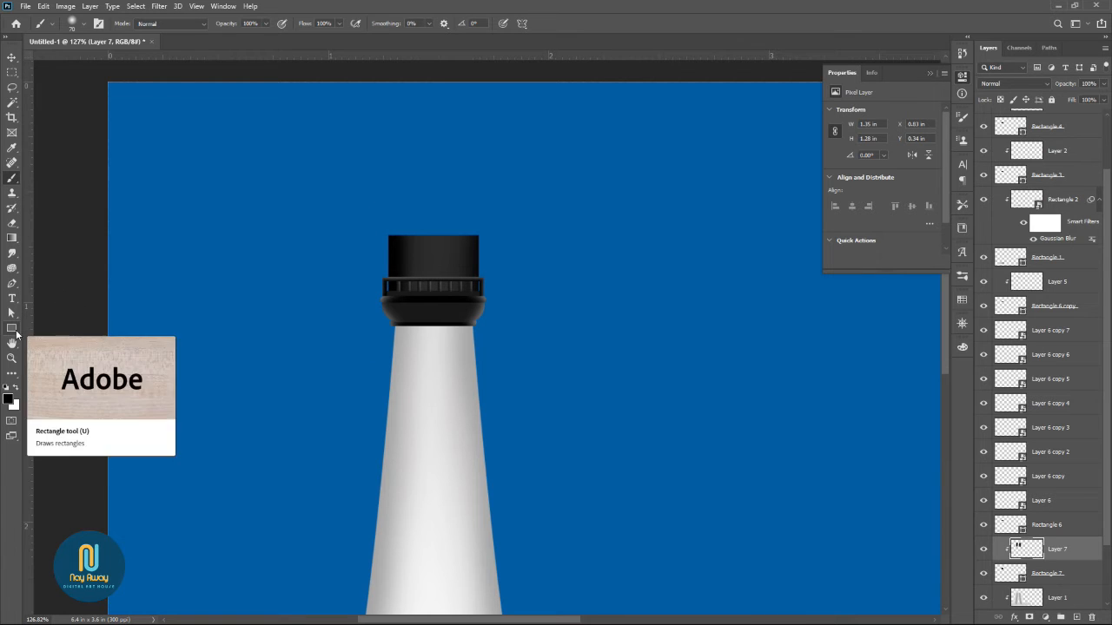
# - Duplicate Rectangle 5 and Layer 4 together with the railing frame, its highlight layer, all eight posts and Rectangle 6
pyautogui.scroll(1, 494, 298)
pyautogui.press('v')
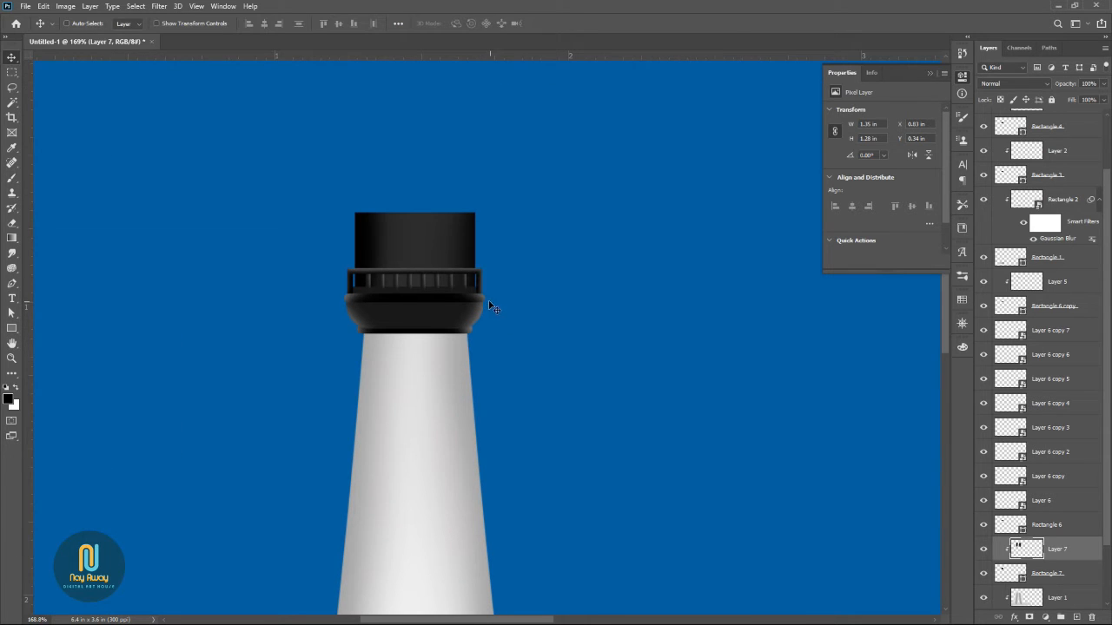
pyautogui.keyDown('ctrl'); pyautogui.click(479, 302); pyautogui.keyUp('ctrl')
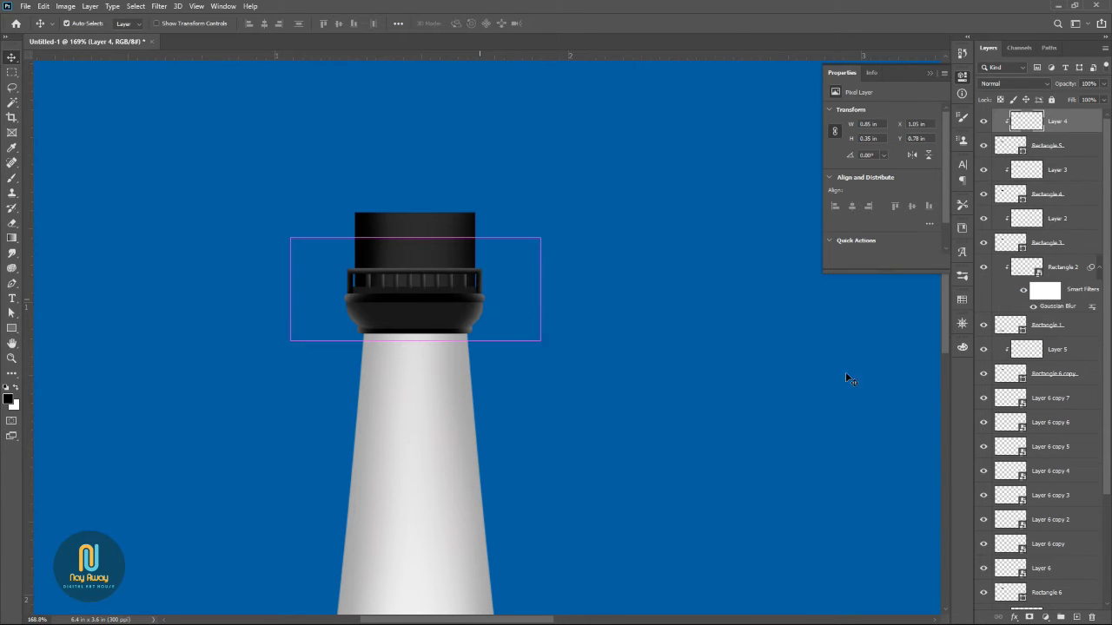
pyautogui.keyDown('ctrl'); pyautogui.click(1054, 146); pyautogui.keyUp('ctrl')
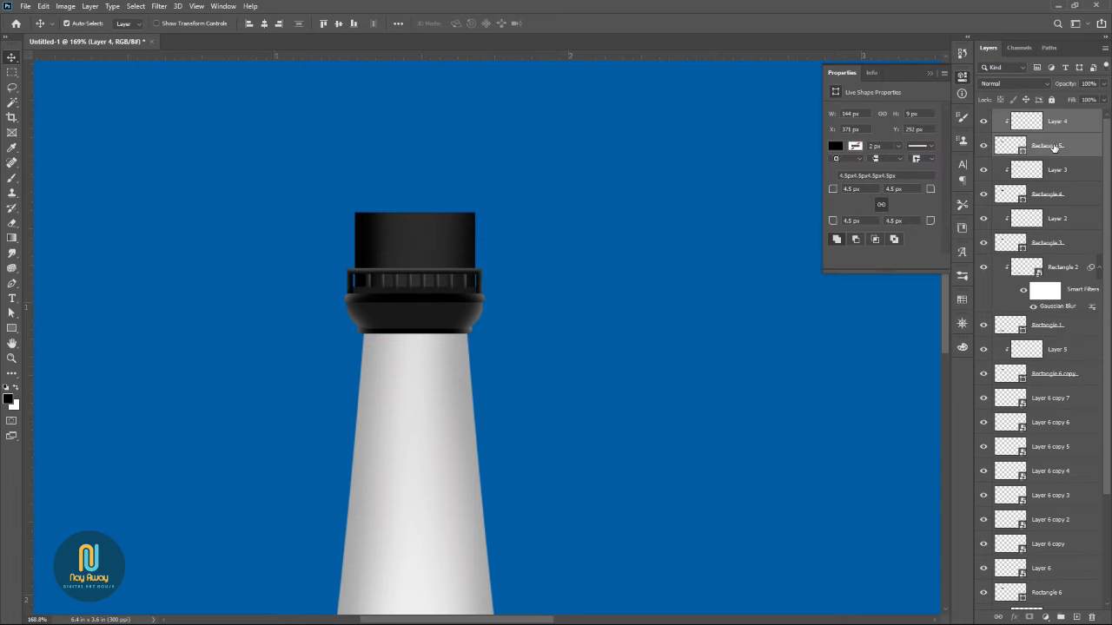
pyautogui.keyDown('ctrl'); pyautogui.keyDown('shift'); pyautogui.click(483, 282); pyautogui.keyUp('shift'); pyautogui.keyUp('ctrl')
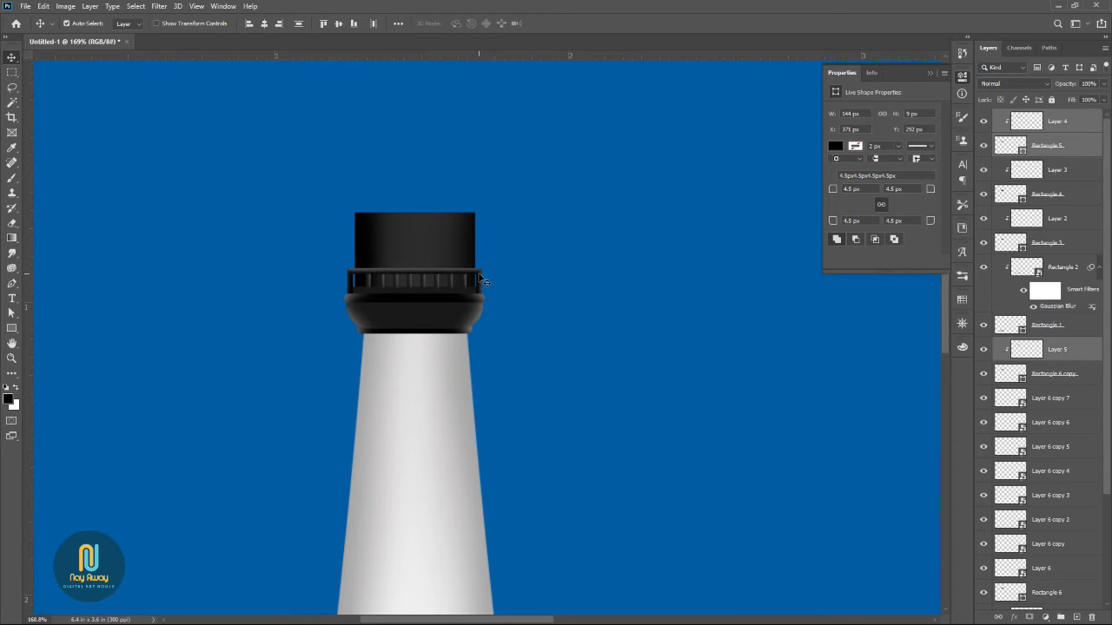
pyautogui.keyDown('ctrl'); pyautogui.click(1064, 375); pyautogui.keyUp('ctrl')
pyautogui.keyDown('ctrl'); pyautogui.click(1055, 399); pyautogui.keyUp('ctrl')
pyautogui.keyDown('ctrl'); pyautogui.click(1052, 425); pyautogui.keyUp('ctrl')
pyautogui.keyDown('ctrl'); pyautogui.click(1053, 448); pyautogui.keyUp('ctrl')
pyautogui.keyDown('ctrl'); pyautogui.click(1053, 472); pyautogui.keyUp('ctrl')
pyautogui.keyDown('ctrl'); pyautogui.click(1054, 496); pyautogui.keyUp('ctrl')
pyautogui.keyDown('ctrl'); pyautogui.click(1051, 519); pyautogui.keyUp('ctrl')
pyautogui.keyDown('ctrl'); pyautogui.click(1050, 543); pyautogui.keyUp('ctrl')
pyautogui.keyDown('ctrl'); pyautogui.click(1051, 568); pyautogui.keyUp('ctrl')
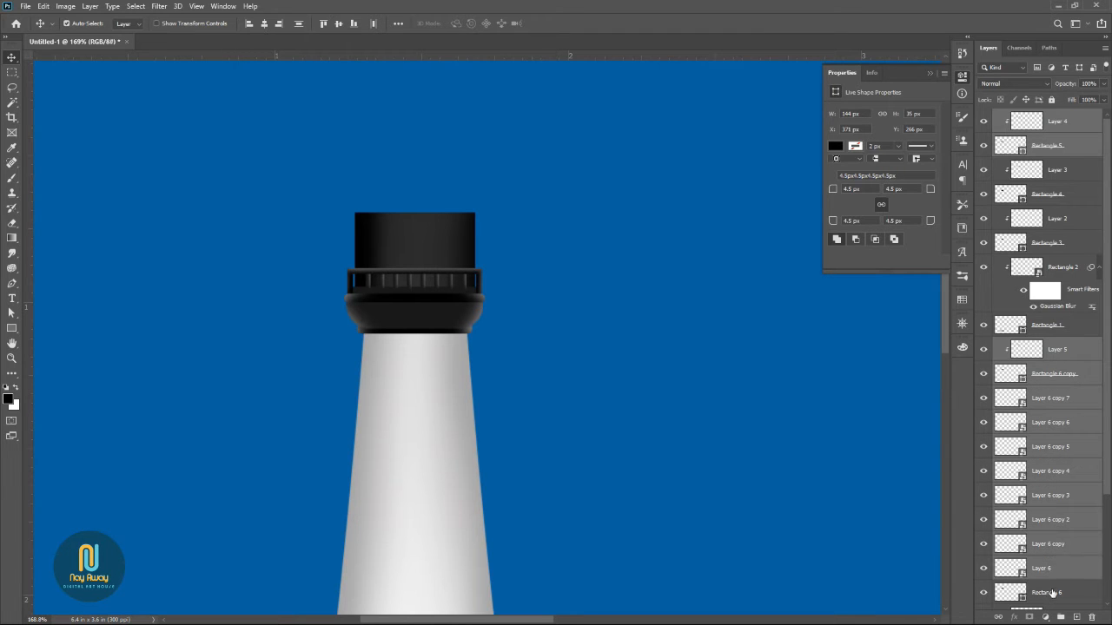
pyautogui.keyDown('ctrl'); pyautogui.click(1050, 593); pyautogui.keyUp('ctrl')
pyautogui.scroll(-2, 1049, 576)
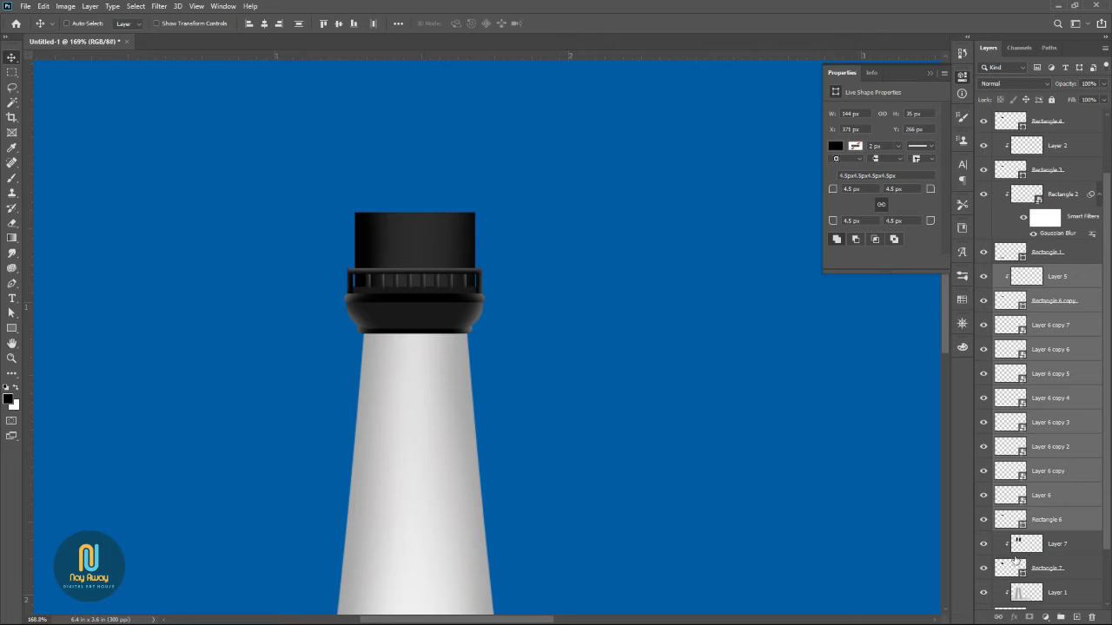
pyautogui.hotkey('ctrl', 'j')
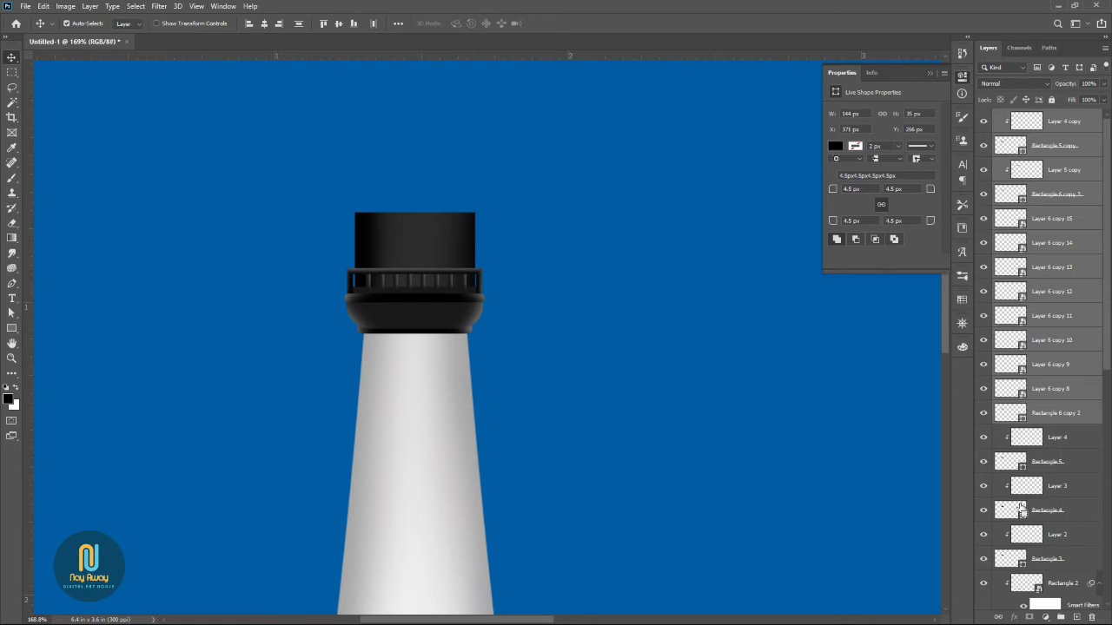
pyautogui.rightClick(1030, 300)
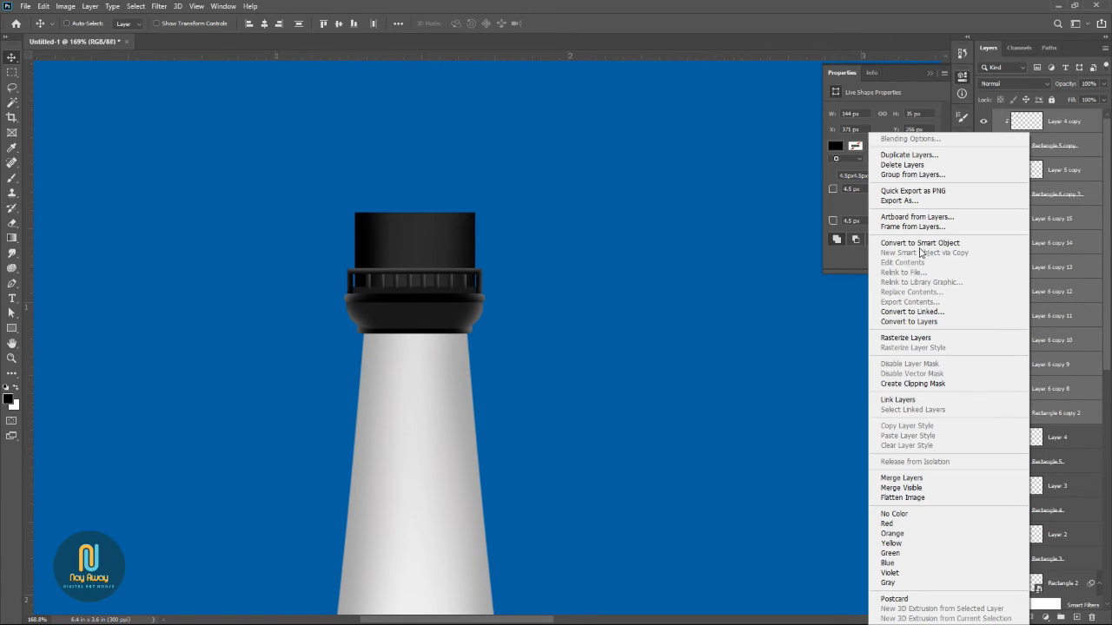
pyautogui.click(919, 243)
pyautogui.moveTo(412, 278); pyautogui.dragTo(412, 207)
pyautogui.press('ctrl')
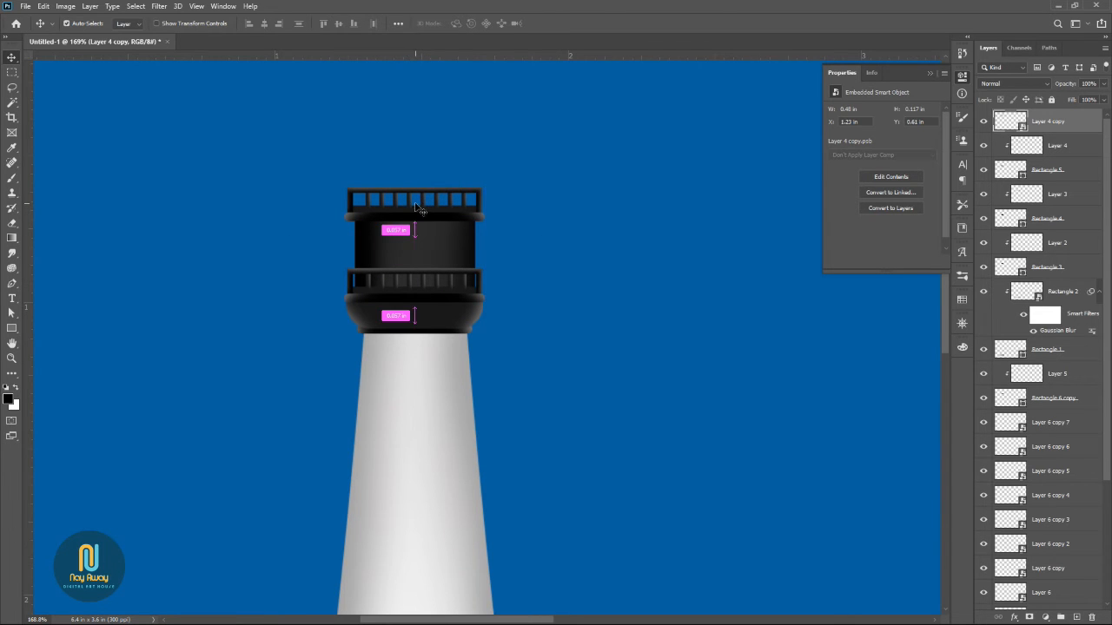
pyautogui.hotkey('ctrl', 't')
pyautogui.moveTo(546, 153); pyautogui.dragTo(458, 189)
pyautogui.moveTo(434, 226)
pyautogui.mouseDown()
pyautogui.moveTo(464, 204)
pyautogui.moveTo(441, 206)
pyautogui.mouseUp()
pyautogui.press('Return')
pyautogui.press('Delete')
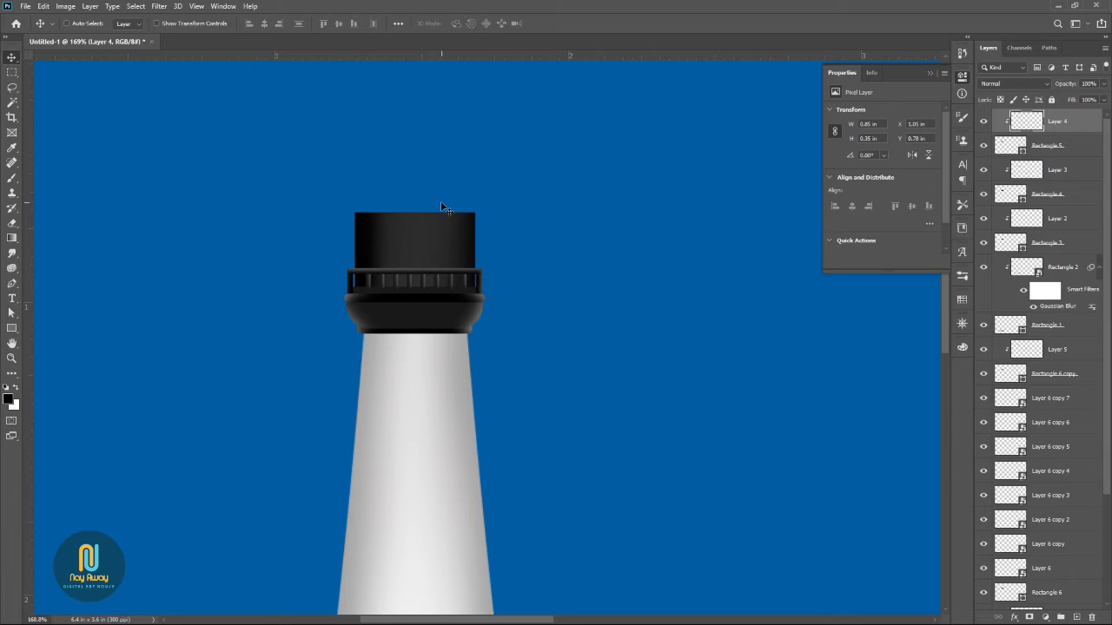
# - Draw a thin black 127 × 6 px rectangle across the dark upper block's top edge and round its corners to 3 px
pyautogui.click(17, 330)
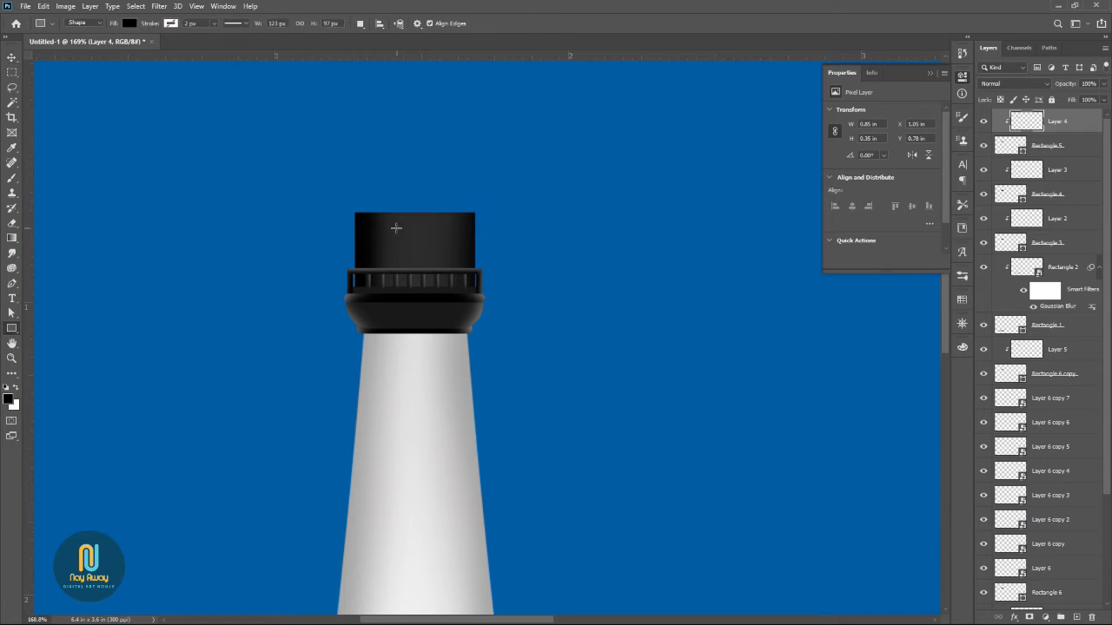
pyautogui.scroll(4, 385, 224)
pyautogui.moveTo(340, 205); pyautogui.dragTo(519, 209)
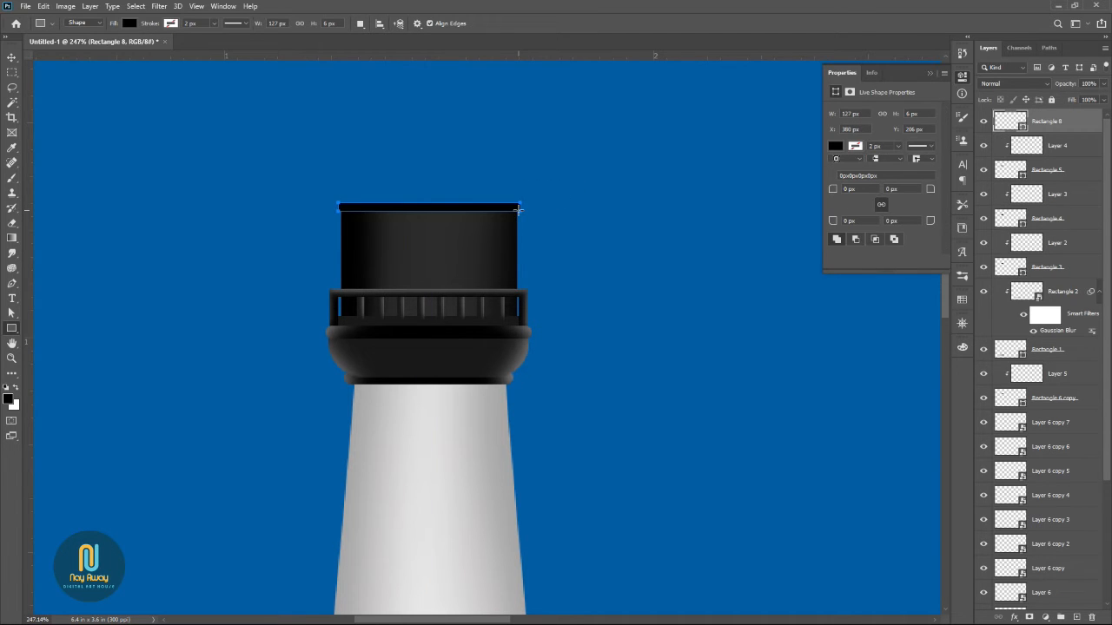
pyautogui.moveTo(834, 189); pyautogui.dragTo(891, 186)
pyautogui.press('v')
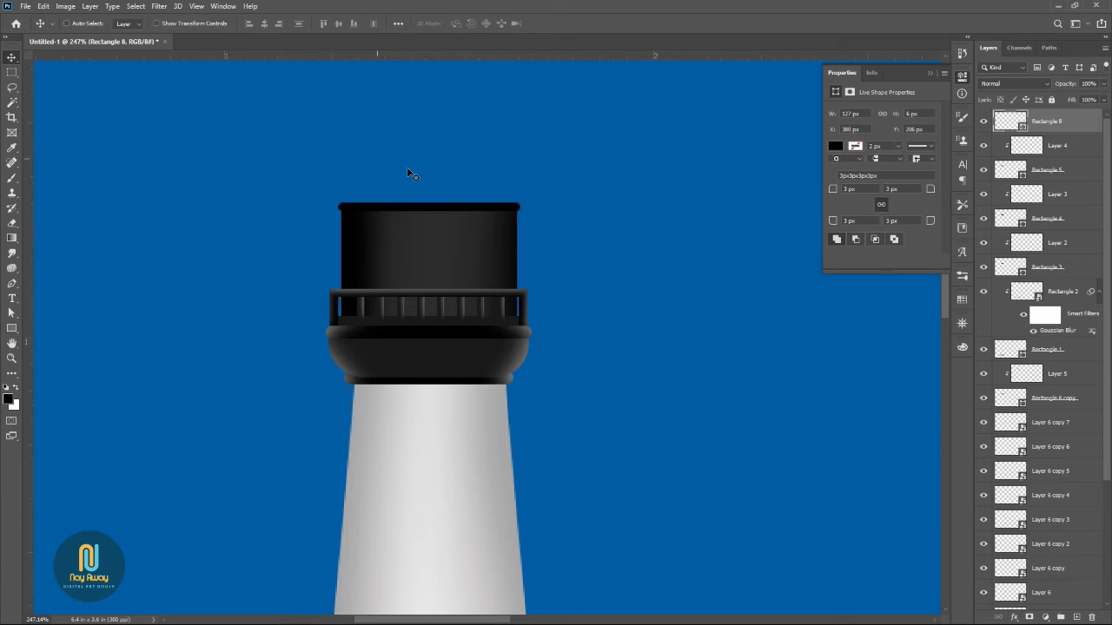
# - Duplicate the railing frame together with its highlight layer and place the copy directly above the dark upper block
pyautogui.scroll(-5, 500, 208)
pyautogui.scroll(5, 500, 209)
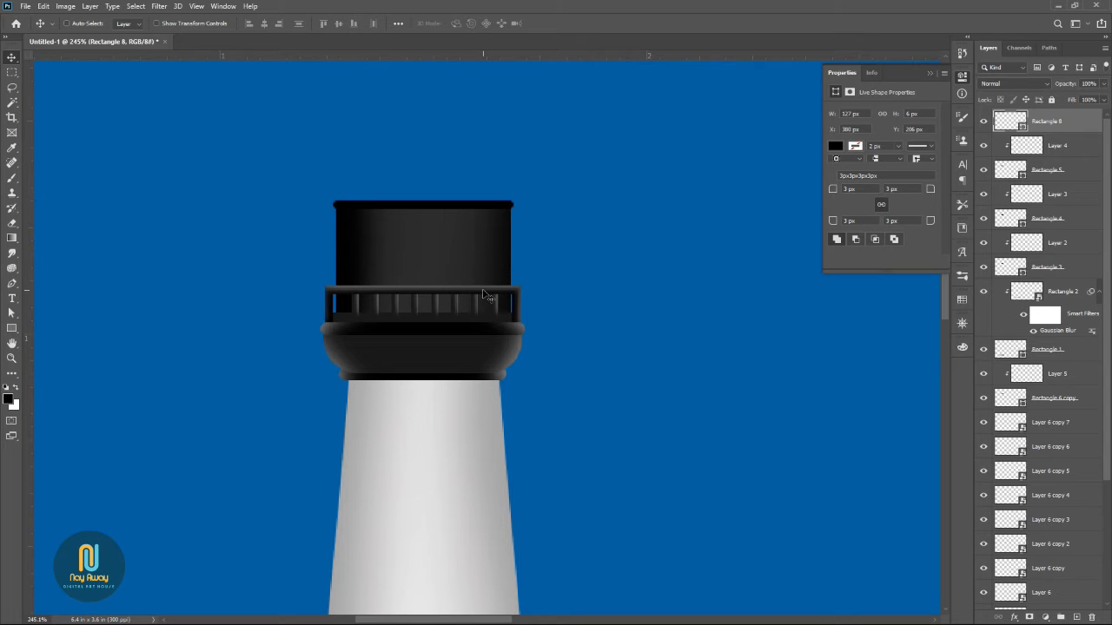
pyautogui.keyDown('ctrl'); pyautogui.click(487, 296); pyautogui.keyUp('ctrl')
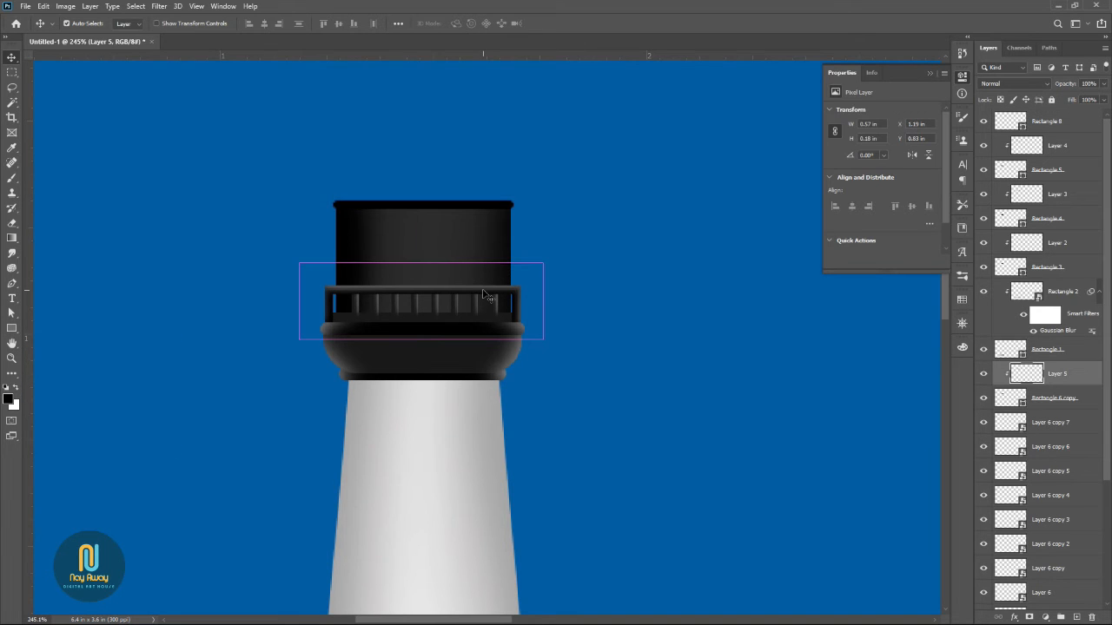
pyautogui.keyDown('shift'); pyautogui.click(1047, 400); pyautogui.keyUp('shift')
pyautogui.moveTo(507, 300); pyautogui.dragTo(482, 165)
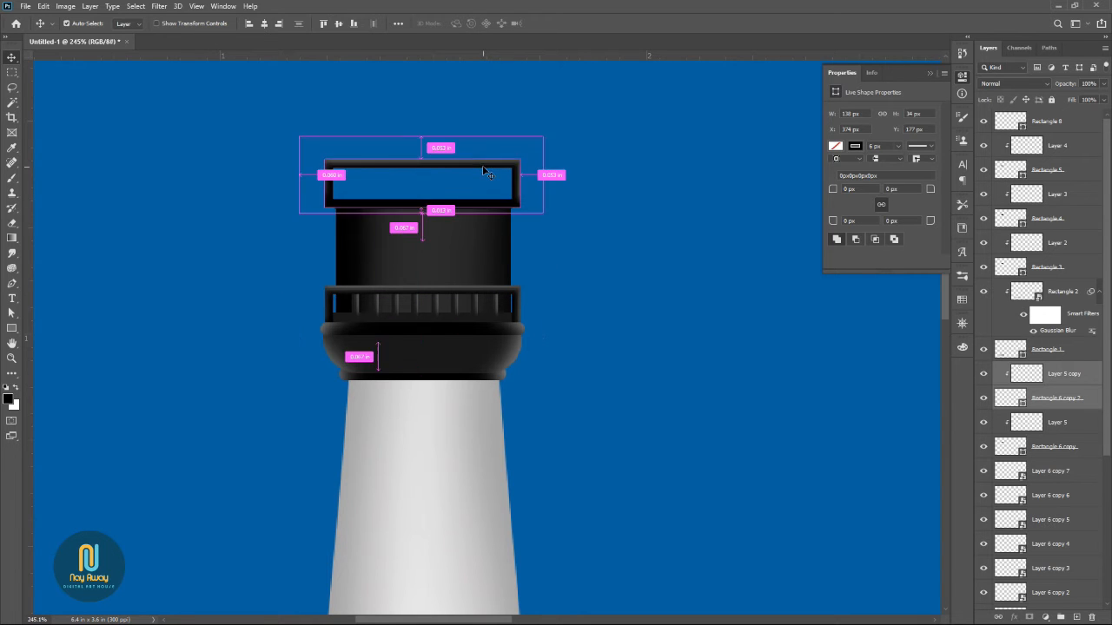
# - Scale the railing frame copy down to about 121 × 17 px and seat it centred on the block's rounded top edge
pyautogui.hotkey('ctrl', 't')
pyautogui.moveTo(544, 136); pyautogui.dragTo(448, 190)
pyautogui.moveTo(390, 163); pyautogui.dragTo(392, 170)
pyautogui.moveTo(464, 189); pyautogui.dragTo(532, 189)
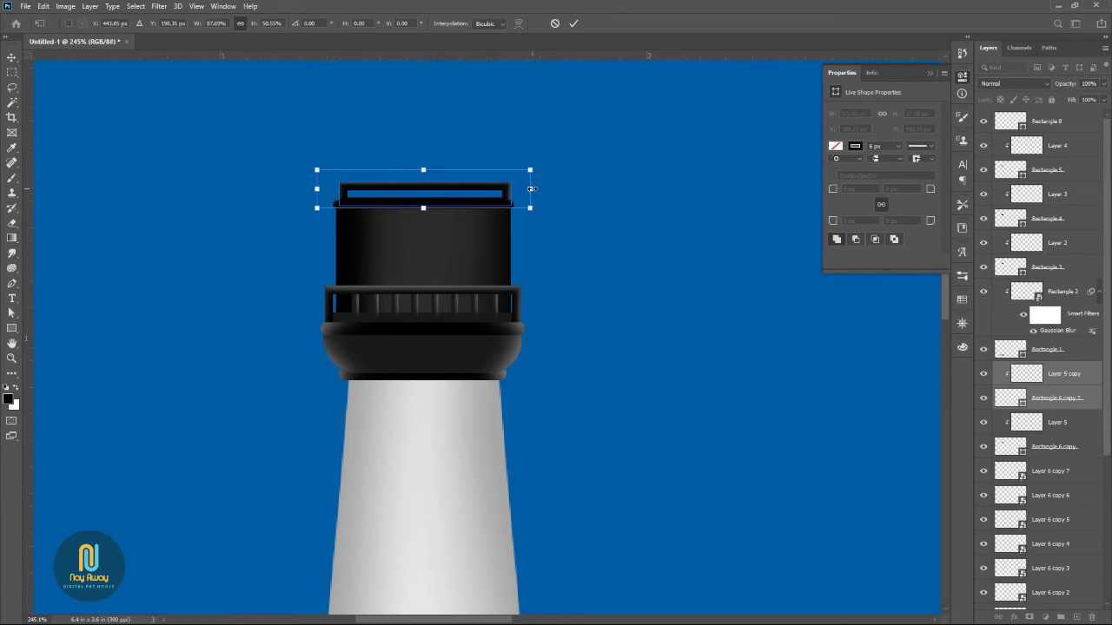
pyautogui.press('Return')
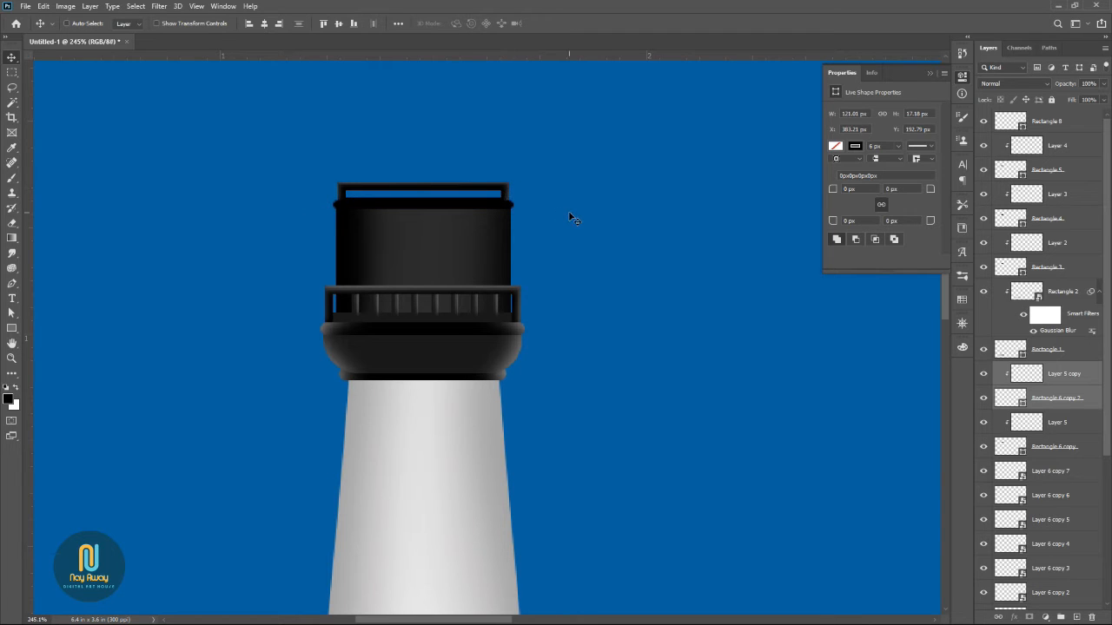
pyautogui.press('Right')
# - Reduce the stroke width of the upper railing frame, Rectangle 6 copy 2, to 4 px
pyautogui.click(1052, 398)
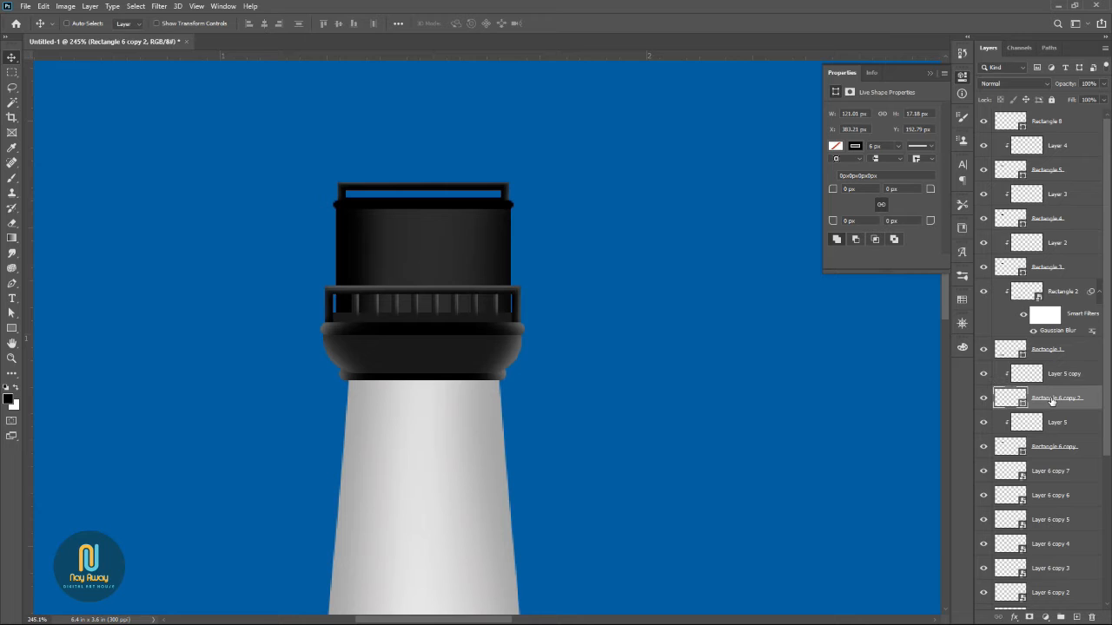
pyautogui.press('u')
pyautogui.moveTo(152, 26); pyautogui.dragTo(151, 27)
pyautogui.press('v')
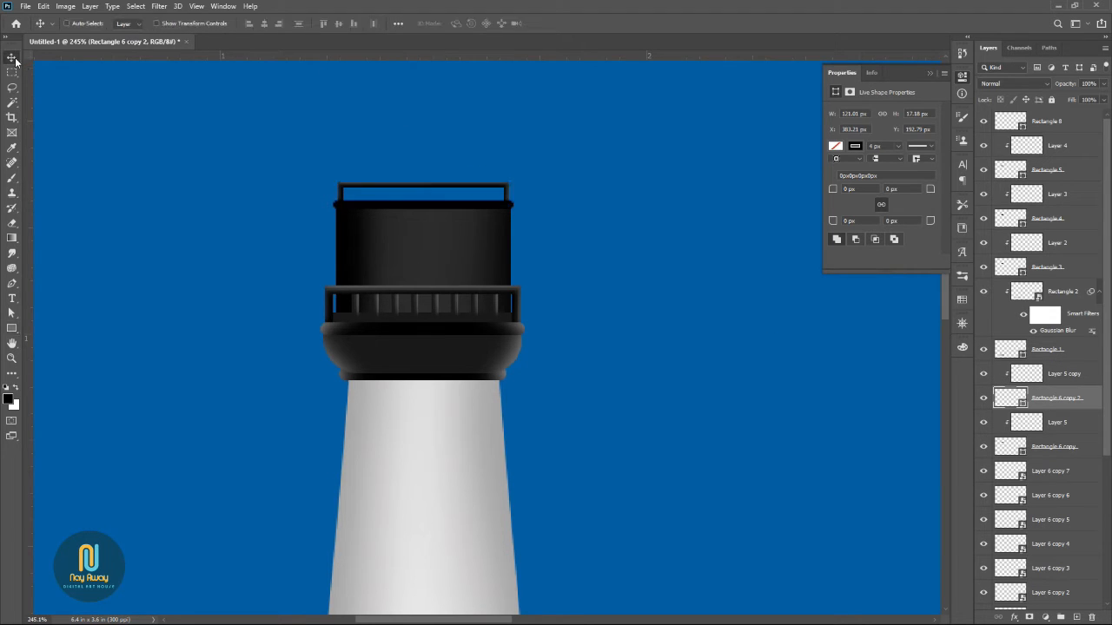
# - Copy the lower railing's leftmost post, shrink it to about 0.01 × 0.05 in, and fill the upper railing with eight evenly spaced posts
pyautogui.scroll(-5, 562, 212)
pyautogui.scroll(6, 522, 199)
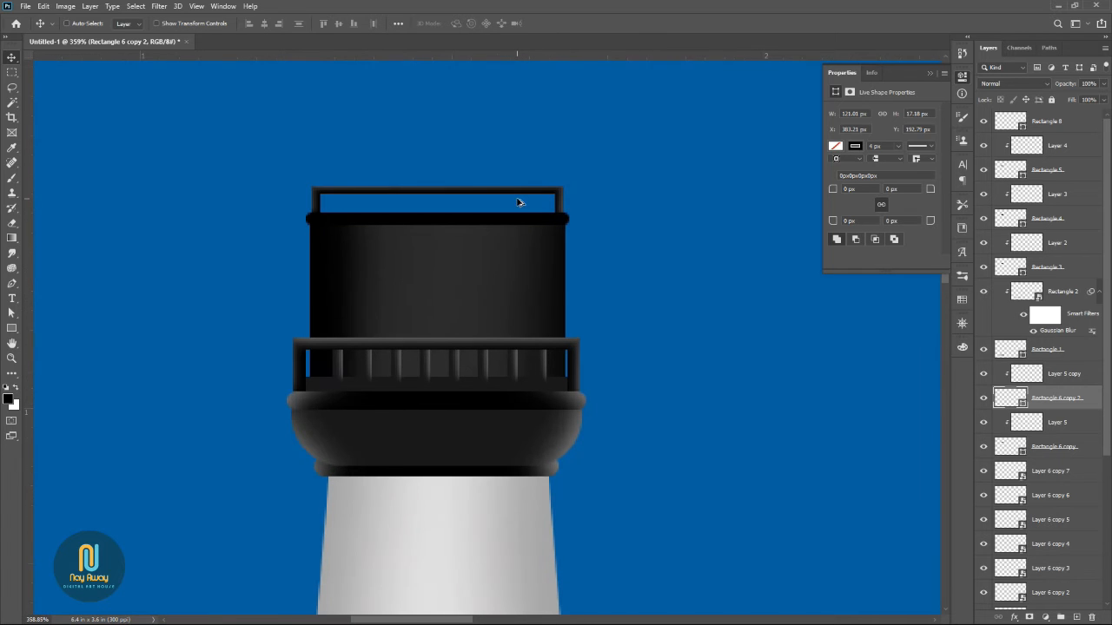
pyautogui.keyDown('ctrl'); pyautogui.click(342, 373); pyautogui.keyUp('ctrl')
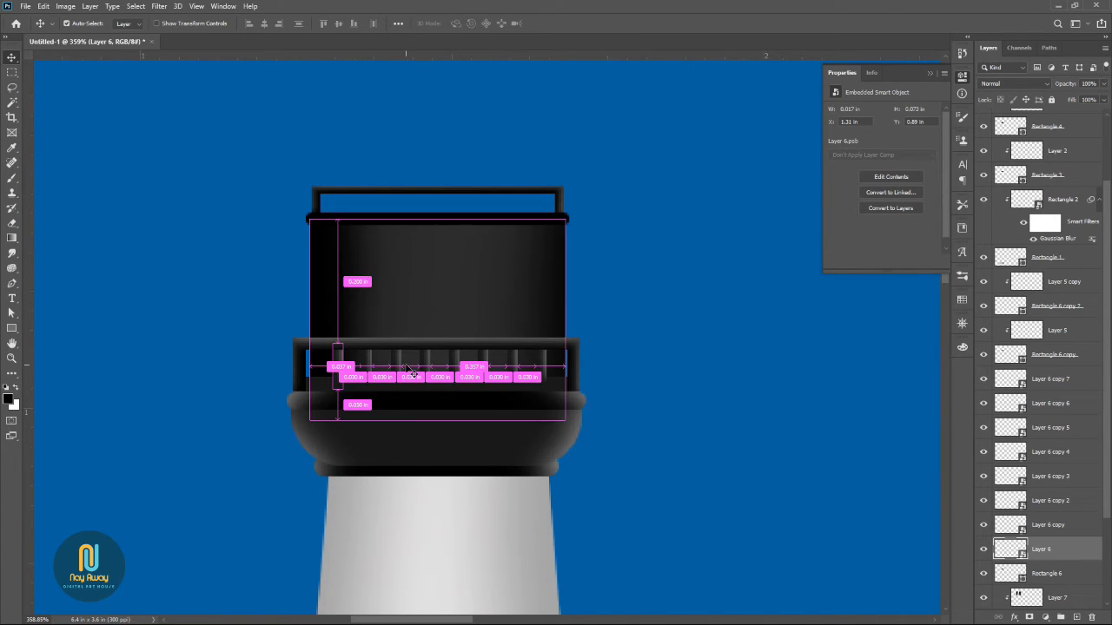
pyautogui.moveTo(347, 373); pyautogui.dragTo(534, 216)
pyautogui.hotkey('ctrl', 't')
pyautogui.press('Return')
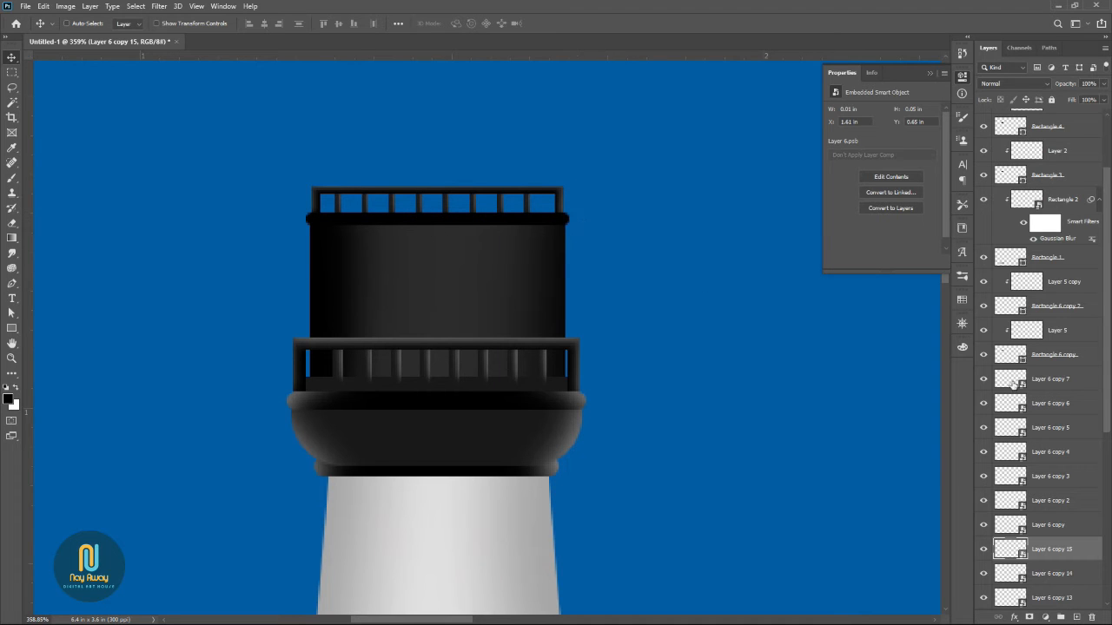
# - Select the post layers from Layer 6 copy 15 down to Layer 6 and shift them slightly to the right
pyautogui.scroll(-5, 1016, 459)
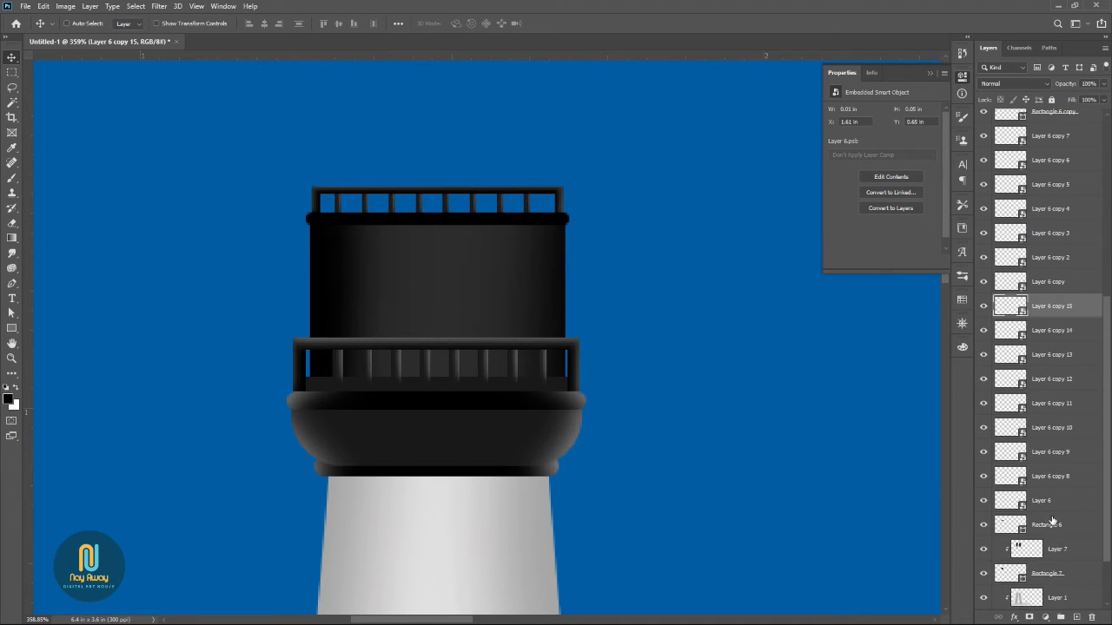
pyautogui.keyDown('shift'); pyautogui.click(1047, 503); pyautogui.keyUp('shift')
pyautogui.moveTo(565, 209); pyautogui.dragTo(569, 209)
# - Duplicate the dark block Rectangle 7 with its shading Layer 7 and move the copy up behind the upper railing
pyautogui.scroll(-4, 621, 228)
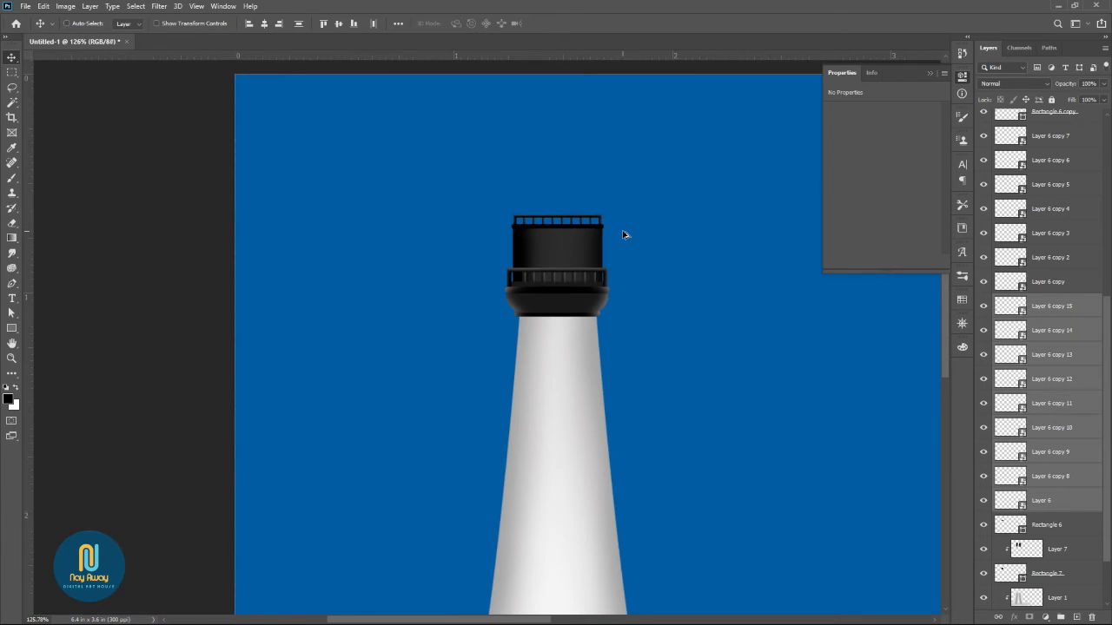
pyautogui.scroll(2, 623, 234)
pyautogui.keyDown('ctrl'); pyautogui.click(563, 280); pyautogui.keyUp('ctrl')
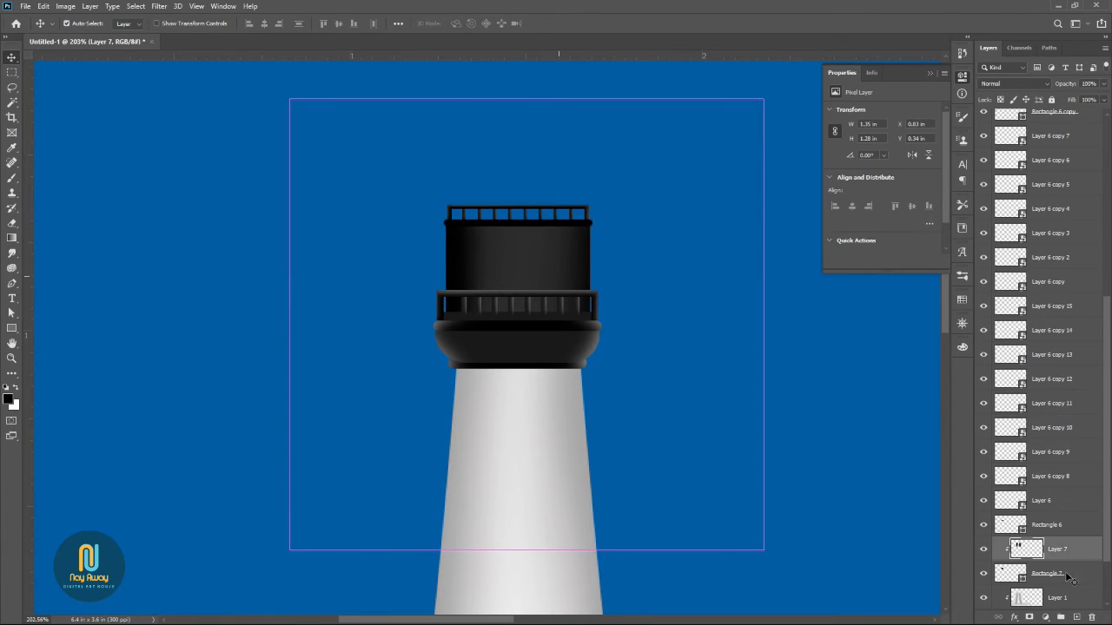
pyautogui.keyDown('ctrl'); pyautogui.click(1066, 574); pyautogui.keyUp('ctrl')
pyautogui.hotkey('ctrl', 'j')
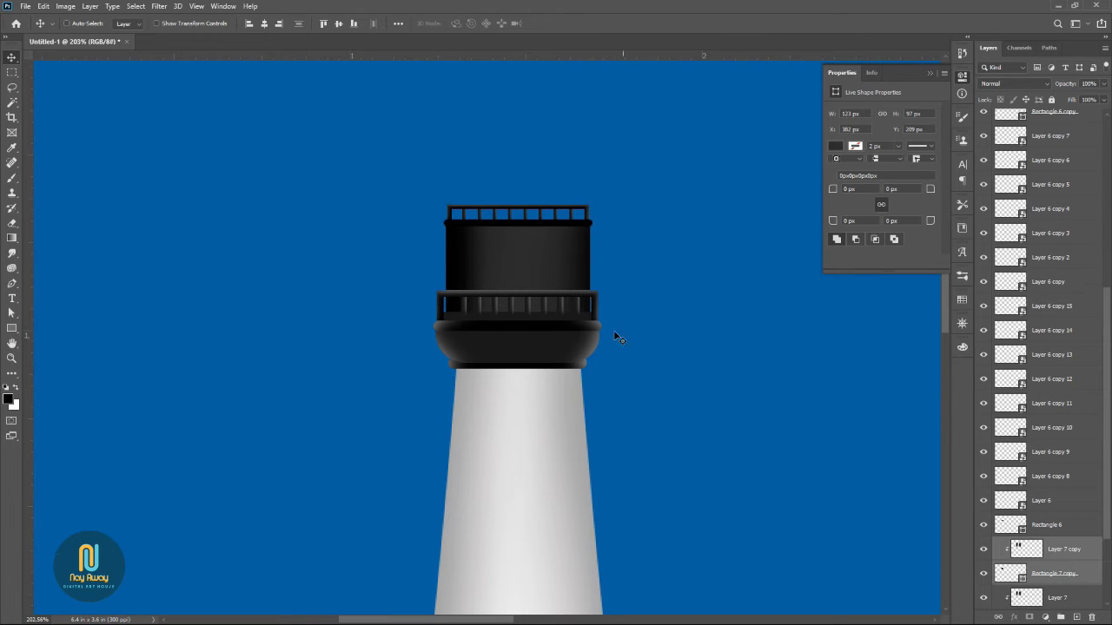
pyautogui.moveTo(580, 272); pyautogui.dragTo(571, 154)
# - Compress the duplicated block and its shading vertically to about 63 px high, keeping it 123 px wide behind the upper railing
pyautogui.hotkey('ctrl', 't')
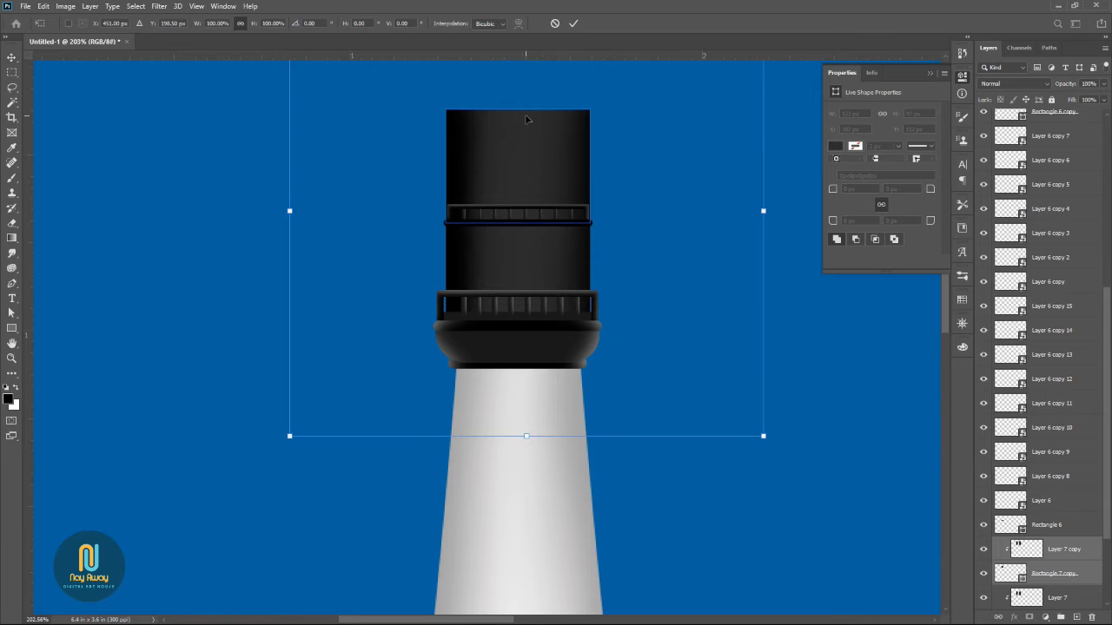
pyautogui.scroll(-5, 524, 114)
pyautogui.moveTo(542, 90); pyautogui.dragTo(543, 154)
pyautogui.moveTo(566, 223); pyautogui.dragTo(566, 192)
pyautogui.moveTo(538, 122); pyautogui.dragTo(540, 132)
pyautogui.moveTo(571, 202); pyautogui.dragTo(576, 184)
pyautogui.press('Return')
pyautogui.scroll(6, 570, 187)
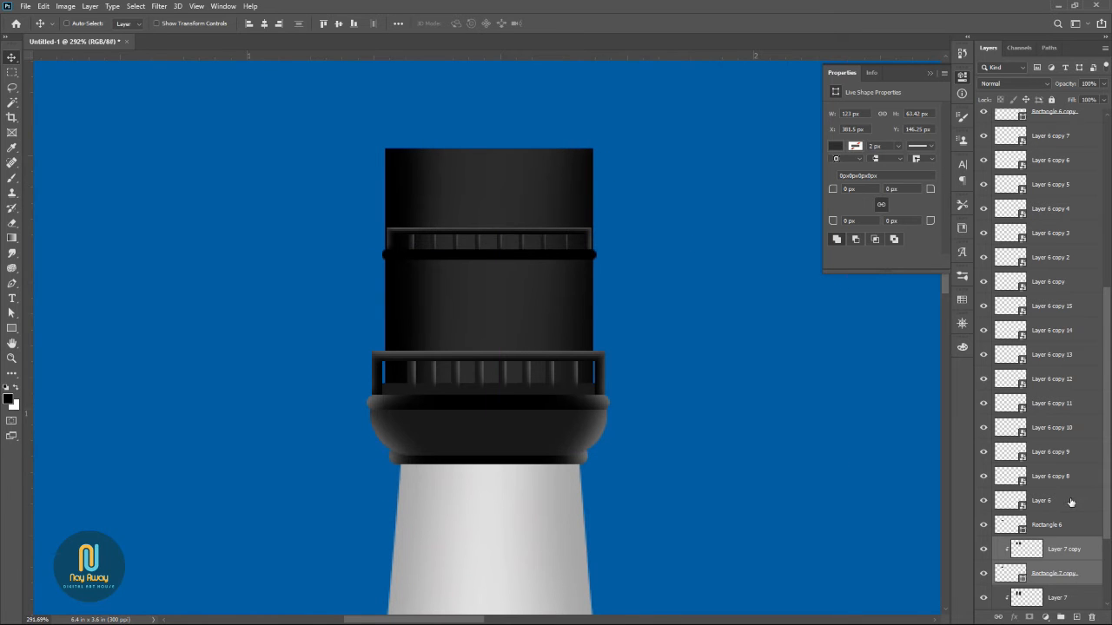
# - Change the fill of Rectangle 7 copy to the light bluish grey #a2a9ab
pyautogui.scroll(-2, 1071, 503)
pyautogui.doubleClick(1010, 476)
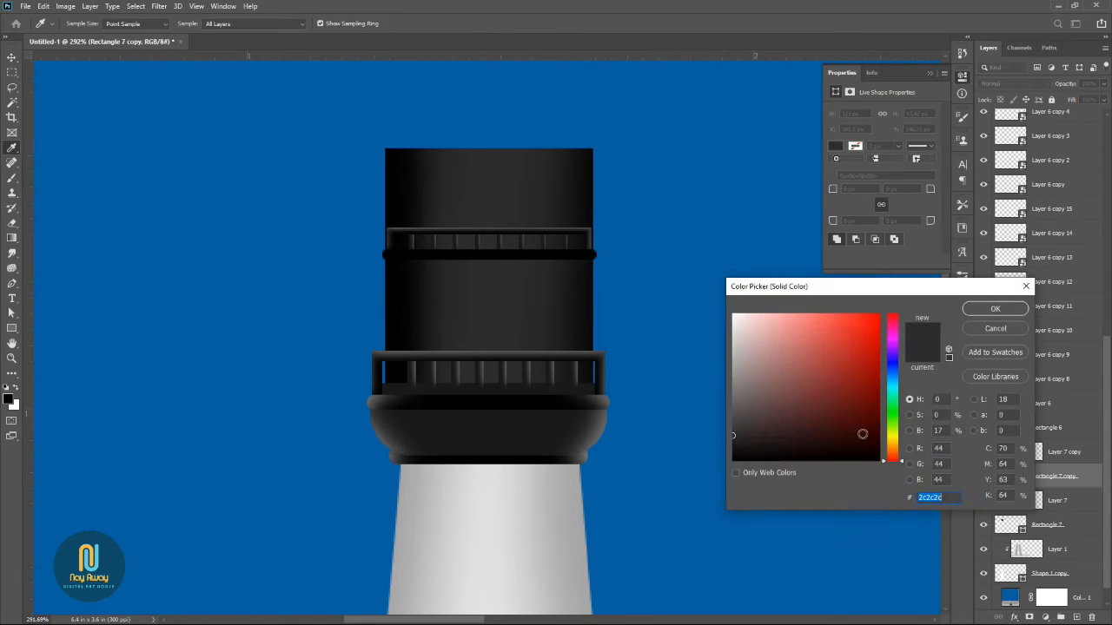
pyautogui.moveTo(752, 375); pyautogui.dragTo(731, 384)
pyautogui.click(892, 392)
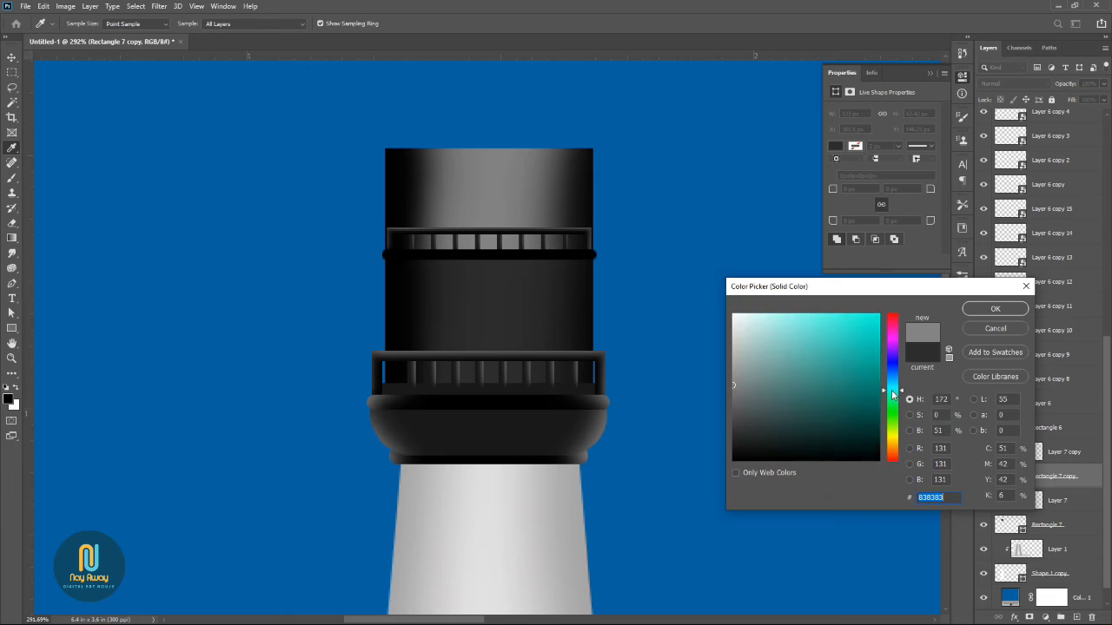
pyautogui.click(850, 387)
pyautogui.moveTo(812, 385); pyautogui.dragTo(809, 385)
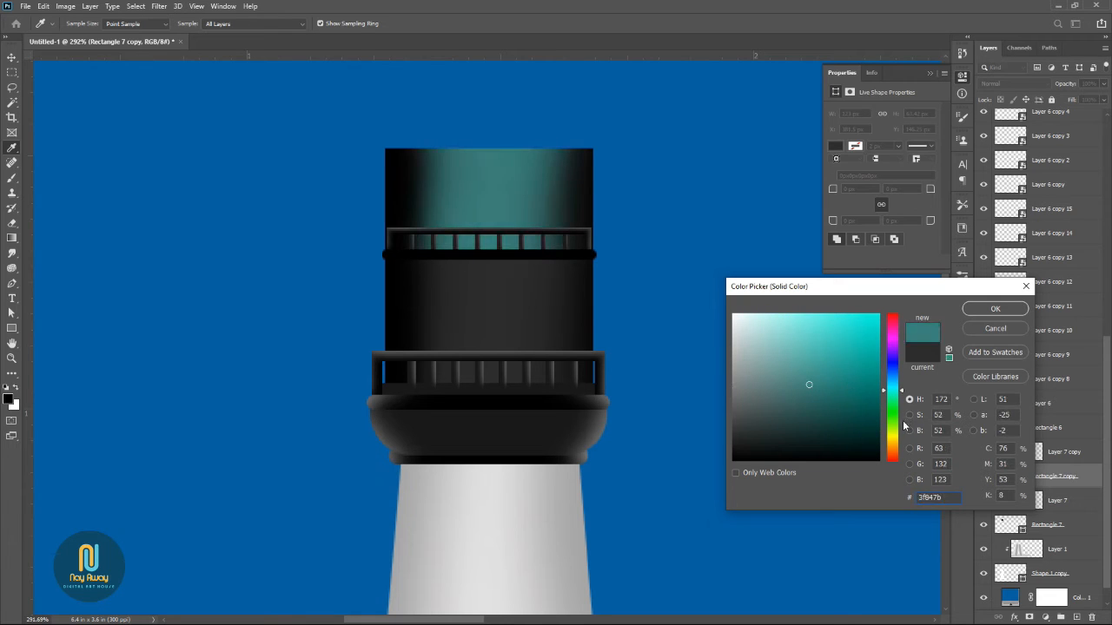
pyautogui.moveTo(890, 399); pyautogui.dragTo(893, 384)
pyautogui.moveTo(774, 372); pyautogui.dragTo(739, 362)
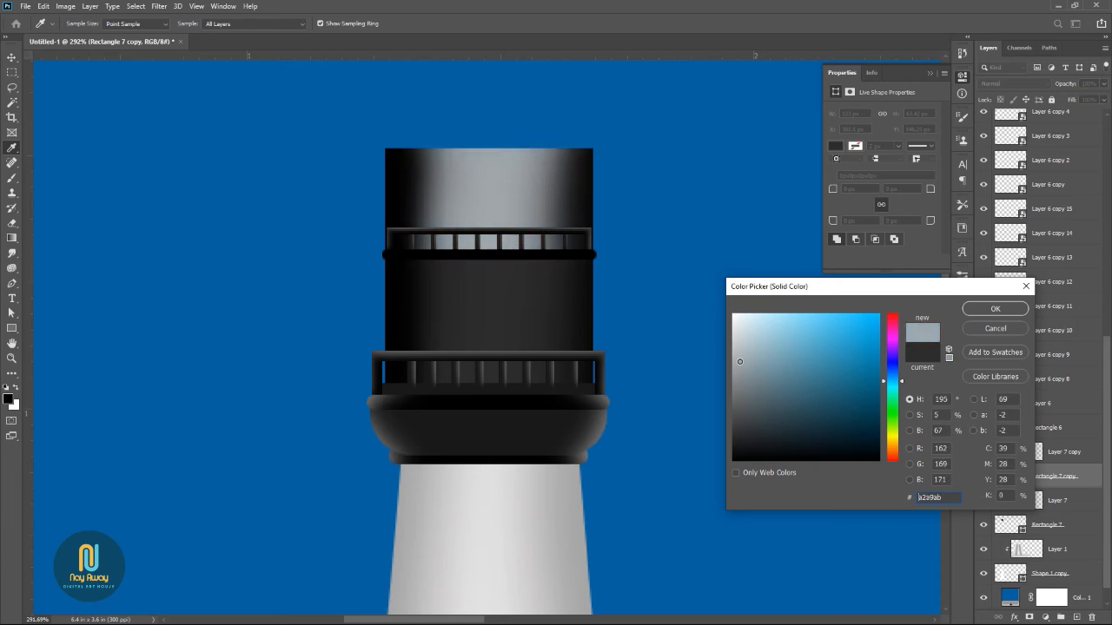
pyautogui.click(995, 309)
# - Clear all the copied dark shading from Layer 7 copy, keeping the empty clipped layer
pyautogui.hotkey('ctrl', '0')
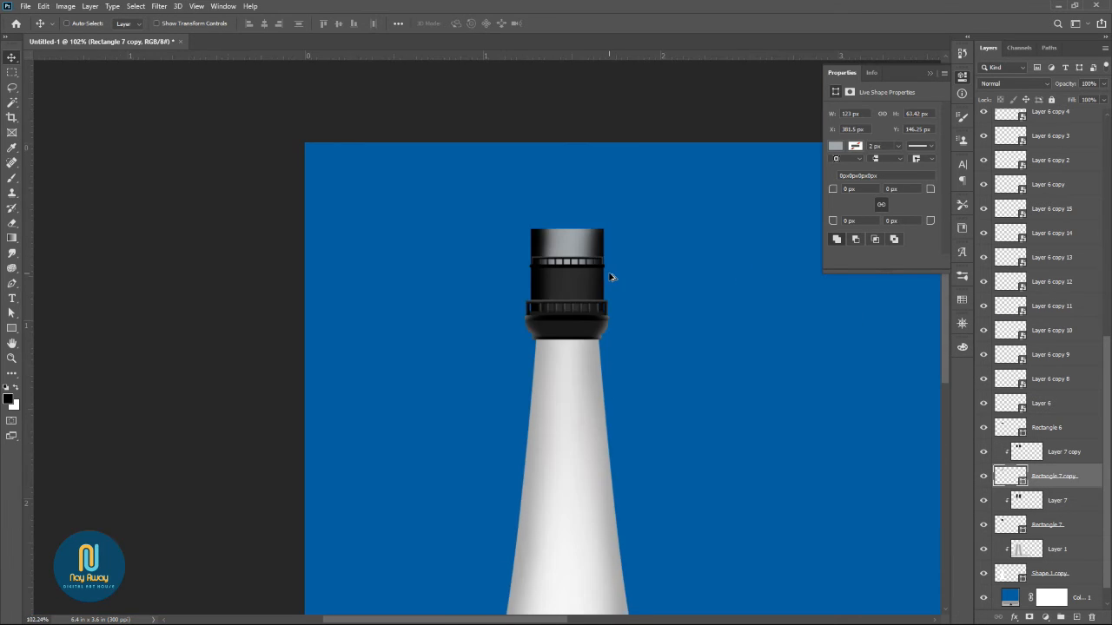
pyautogui.click(1055, 459)
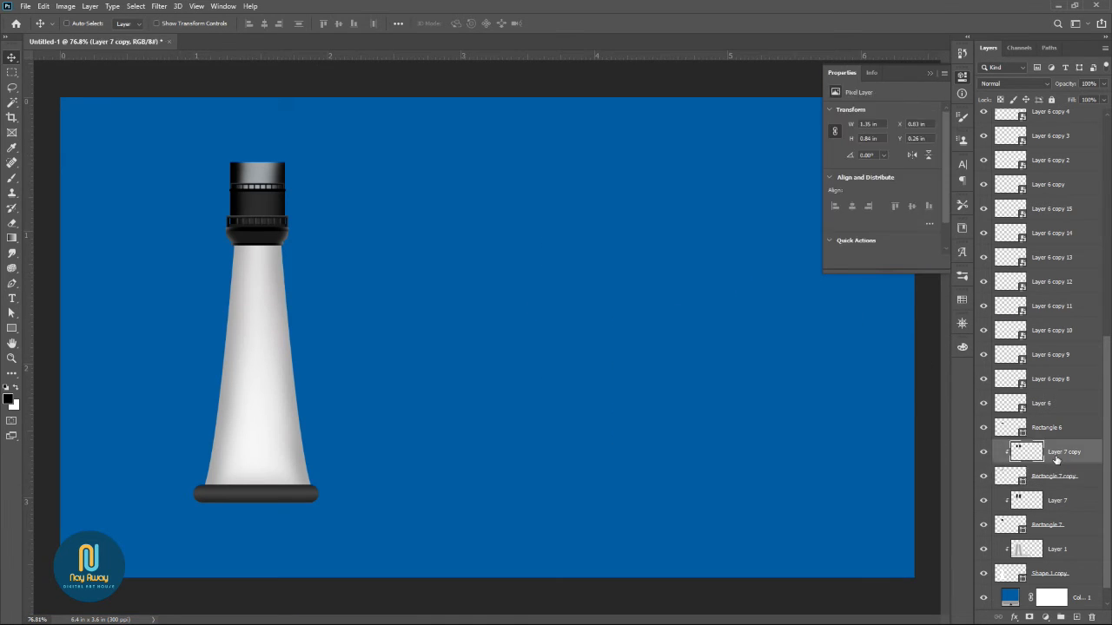
pyautogui.hotkey('ctrl', 'a')
pyautogui.press('Delete')
pyautogui.hotkey('ctrl', 'd')
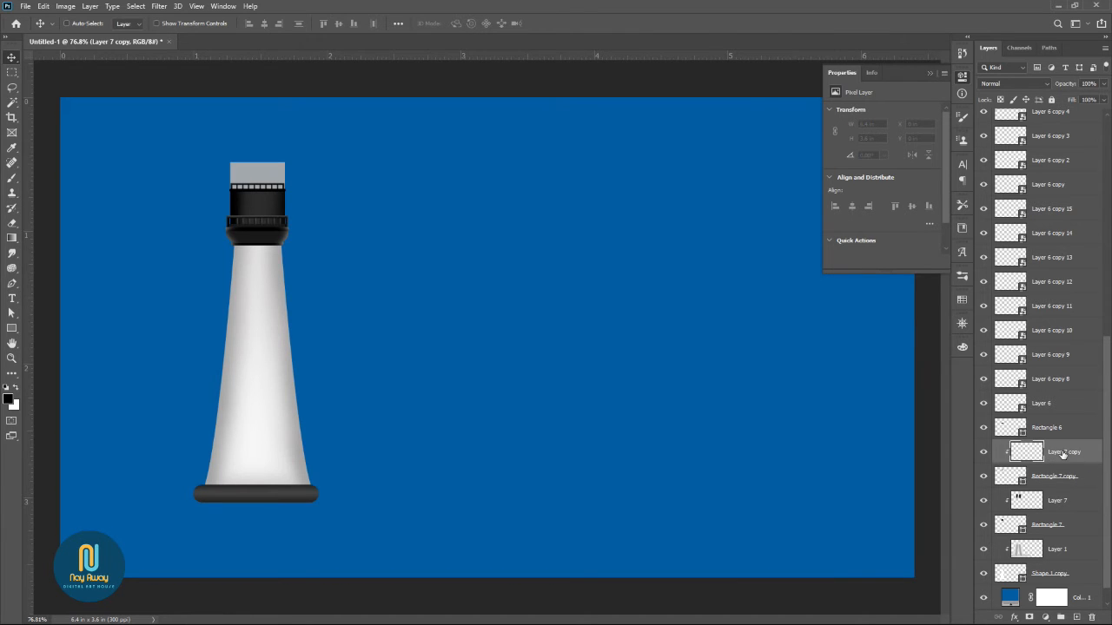
# - Switch to the Brush and sample the top block's light grey as the painting colour
pyautogui.press('b')
pyautogui.click(8, 399)
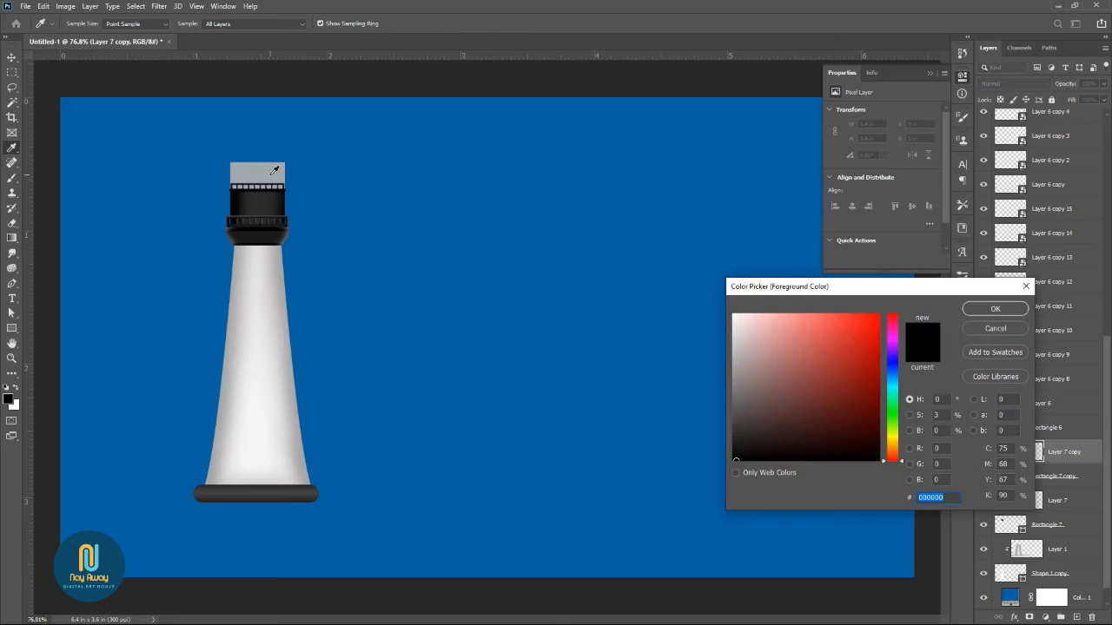
pyautogui.click(272, 174)
pyautogui.click(993, 311)
pyautogui.scroll(5, 257, 163)
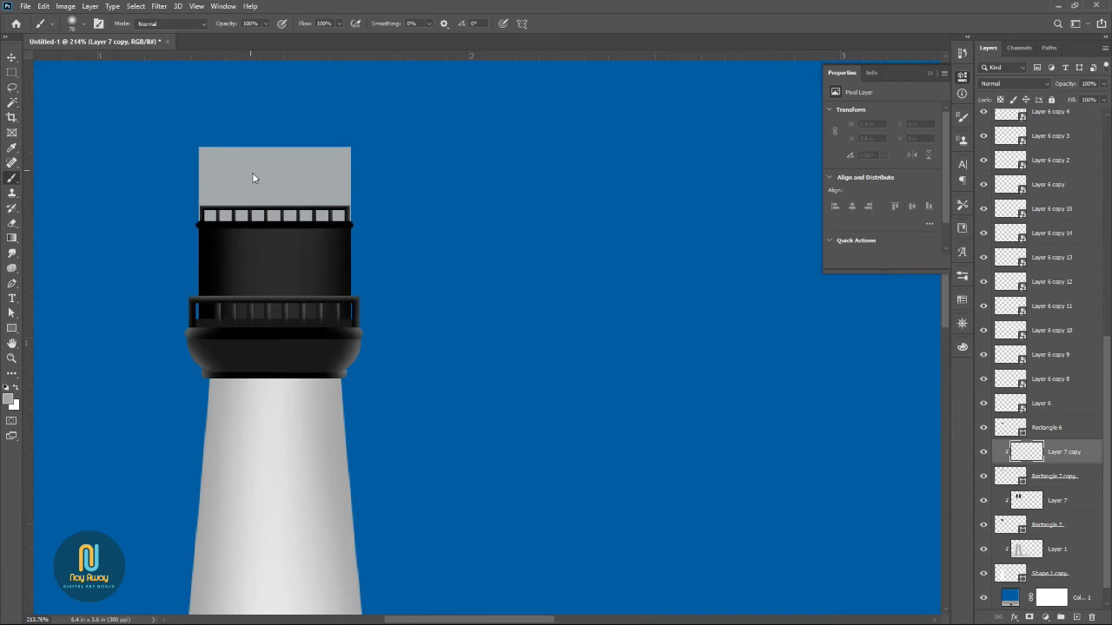
pyautogui.moveTo(400, 216); pyautogui.dragTo(460, 219)
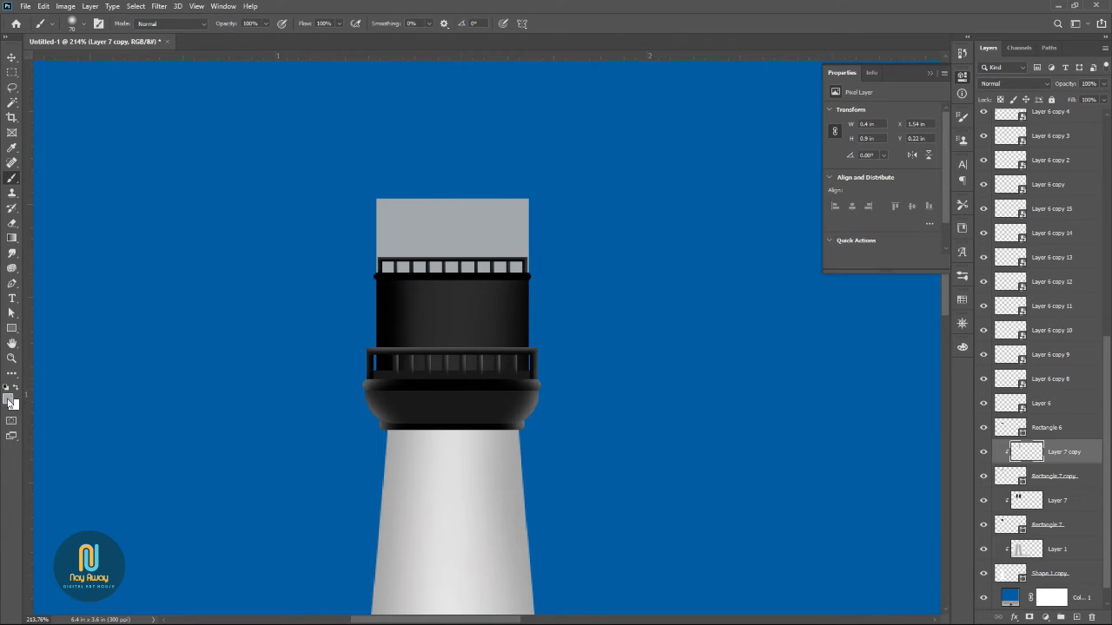
# - Set the brush to a darker grey and paint soft vertical shading down both sides of the light grey top block at 90 px
pyautogui.click(10, 399)
pyautogui.moveTo(736, 372); pyautogui.dragTo(732, 399)
pyautogui.press('Return')
pyautogui.moveTo(504, 188); pyautogui.dragTo(517, 307)
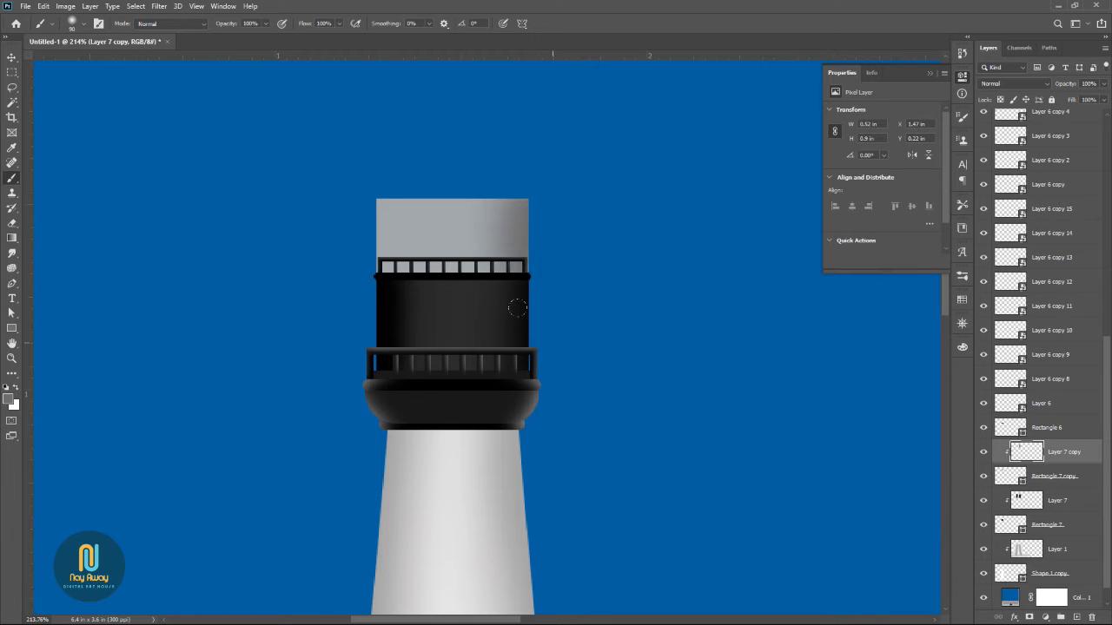
pyautogui.moveTo(309, 165)
pyautogui.mouseDown()
pyautogui.moveTo(326, 226)
pyautogui.moveTo(328, 316)
pyautogui.moveTo(322, 172)
pyautogui.moveTo(337, 339)
pyautogui.mouseUp()
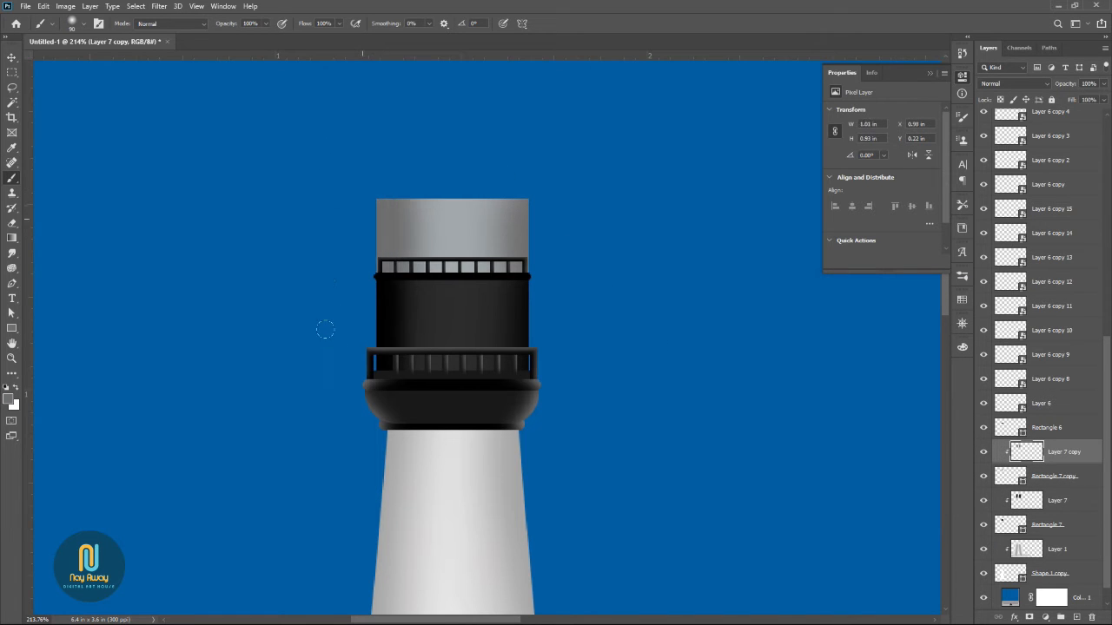
pyautogui.moveTo(526, 160)
pyautogui.mouseDown()
pyautogui.moveTo(526, 321)
pyautogui.moveTo(509, 190)
pyautogui.moveTo(514, 339)
pyautogui.mouseUp()
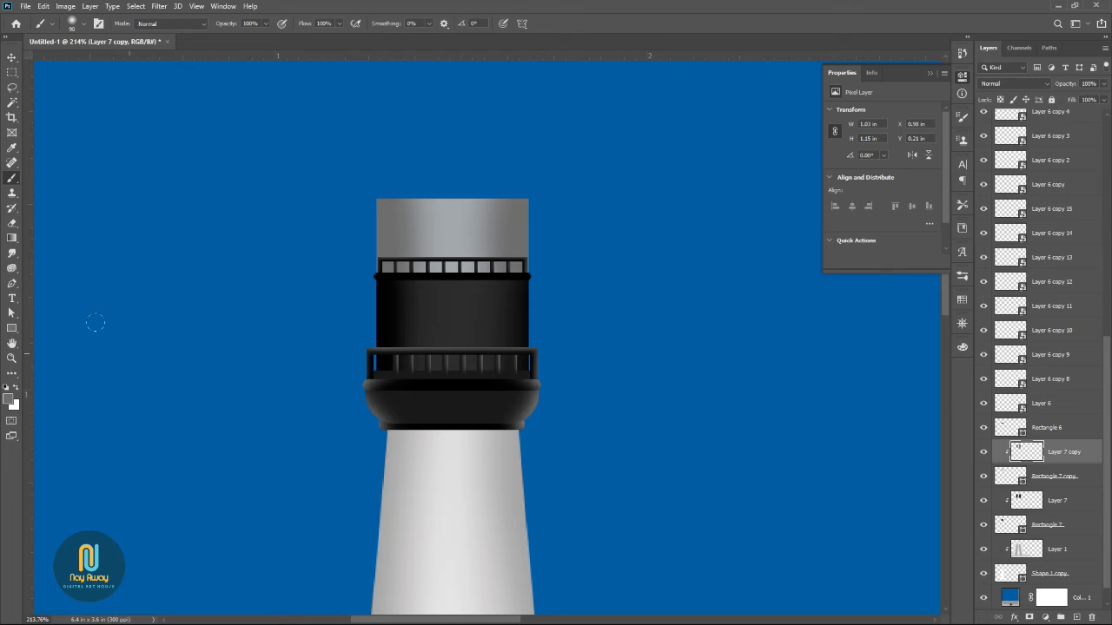
# - Darken the brush colour to #4a4949 and shade both sides of the light grey top block at 60 px
pyautogui.click(9, 402)
pyautogui.click(521, 235)
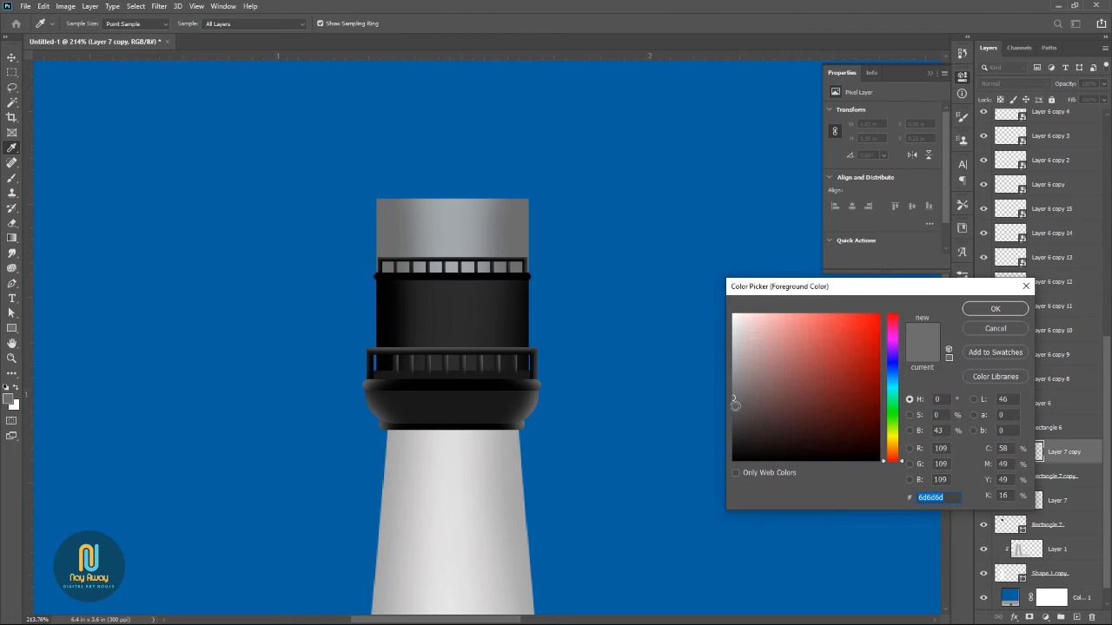
pyautogui.moveTo(736, 407); pyautogui.dragTo(733, 416)
pyautogui.press('Return')
pyautogui.moveTo(523, 181); pyautogui.dragTo(513, 301)
pyautogui.moveTo(351, 174); pyautogui.dragTo(347, 291)
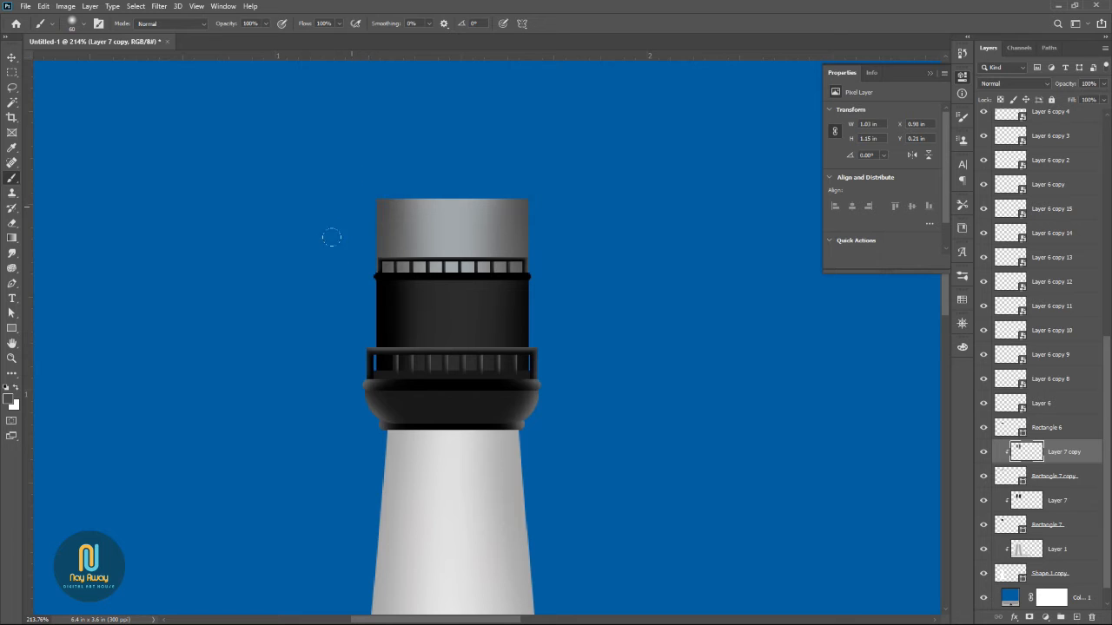
# - Set the painting colour to the very dark grey #252525 and deepen both outer edges of the top block with a smaller brush
pyautogui.click(11, 399)
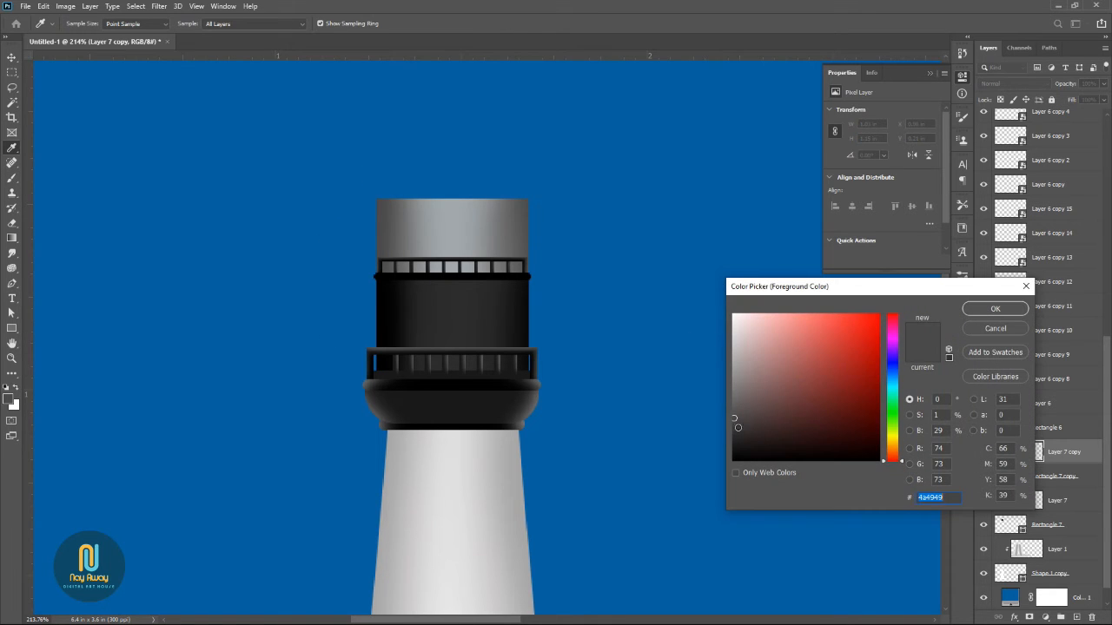
pyautogui.click(738, 425)
pyautogui.press('Return')
pyautogui.press('[')
pyautogui.press('[')
pyautogui.press('[')
pyautogui.moveTo(528, 189); pyautogui.dragTo(535, 307)
pyautogui.moveTo(343, 197)
pyautogui.mouseDown()
pyautogui.moveTo(371, 248)
pyautogui.moveTo(374, 314)
pyautogui.mouseUp()
pyautogui.scroll(-3, 569, 283)
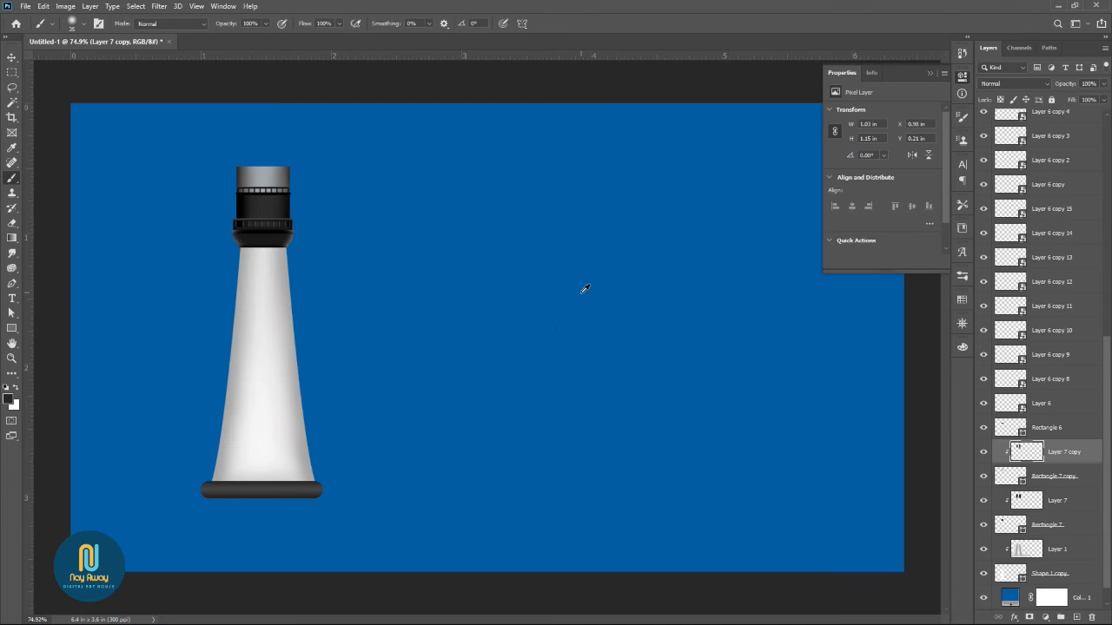
pyautogui.scroll(3, 174, 139)
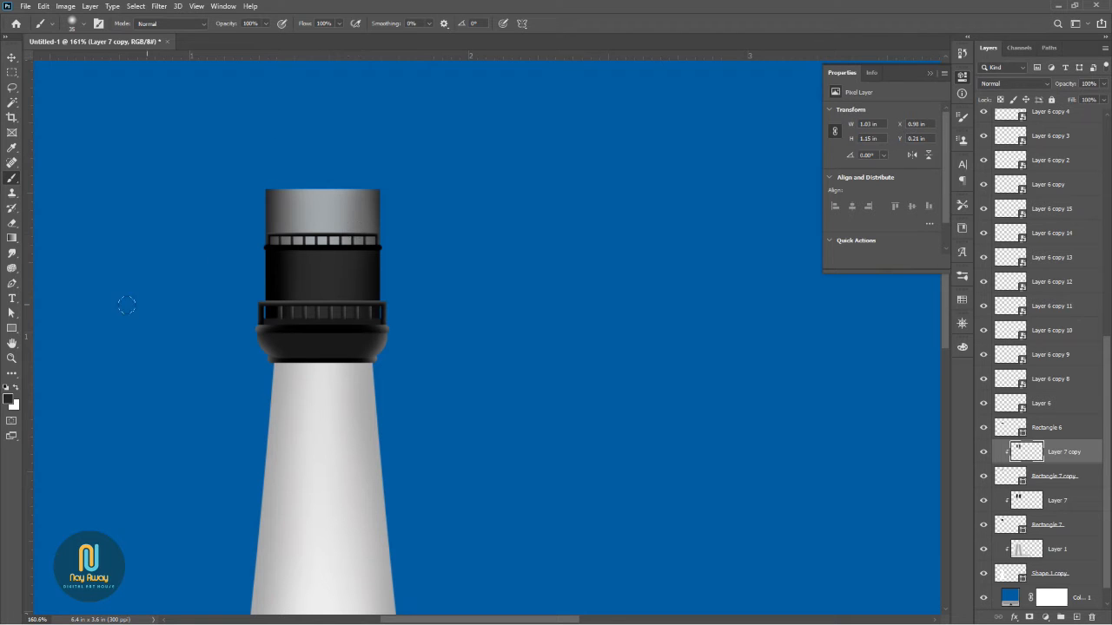
# - Draw a thin dark rectangle about 130 × 10 px along the top edge of the light grey block
pyautogui.click(12, 329)
pyautogui.scroll(2, 286, 181)
pyautogui.moveTo(255, 185); pyautogui.dragTo(414, 195)
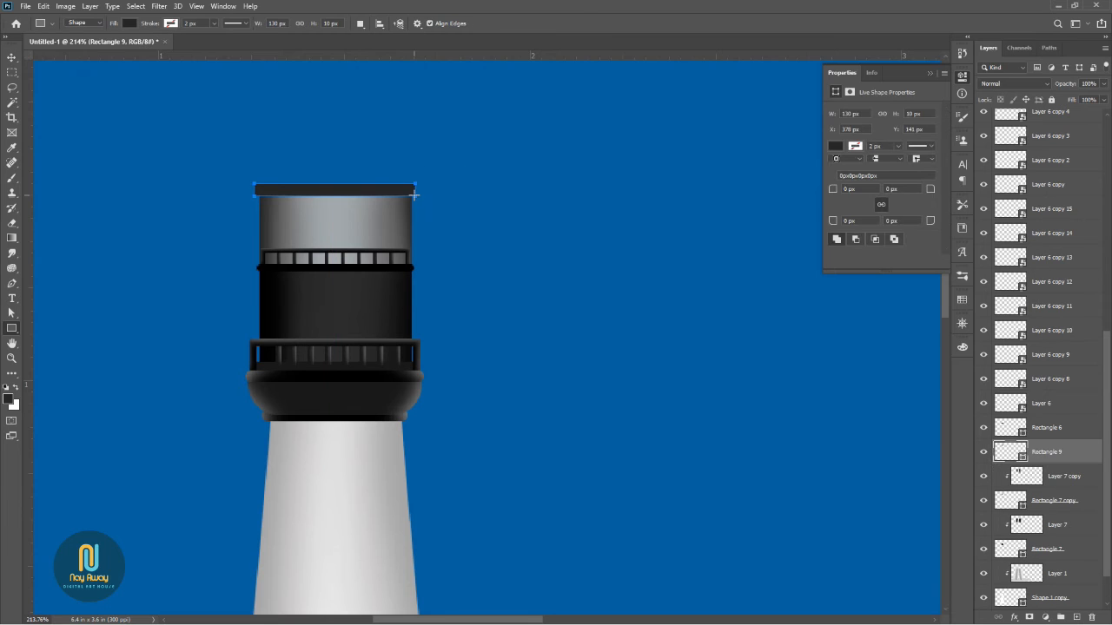
pyautogui.click(11, 57)
pyautogui.scroll(-5, 434, 213)
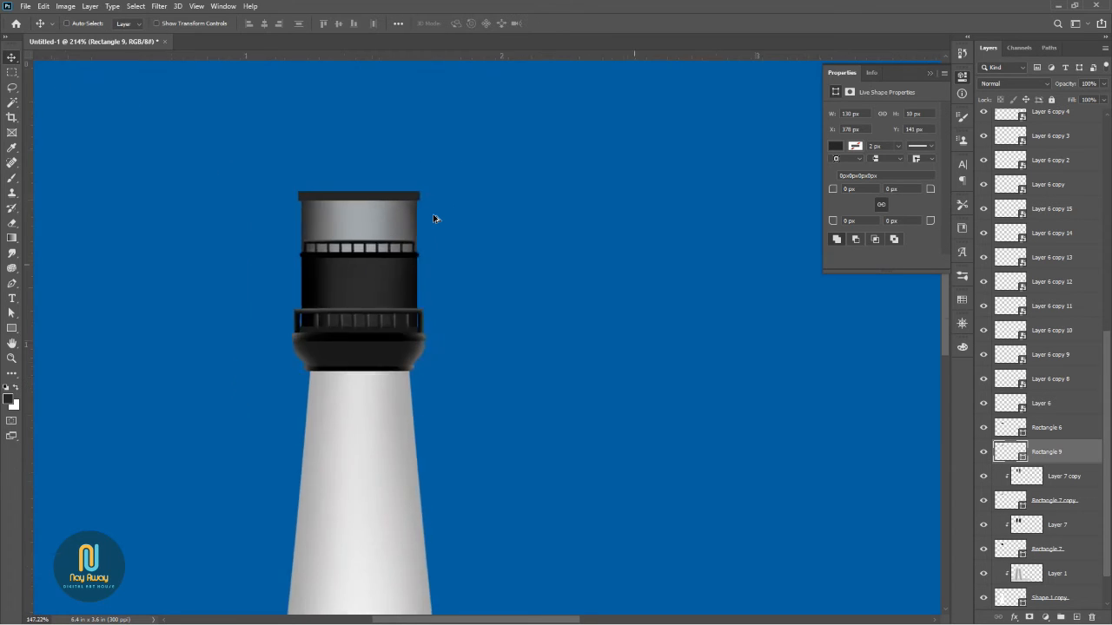
pyautogui.scroll(5, 387, 212)
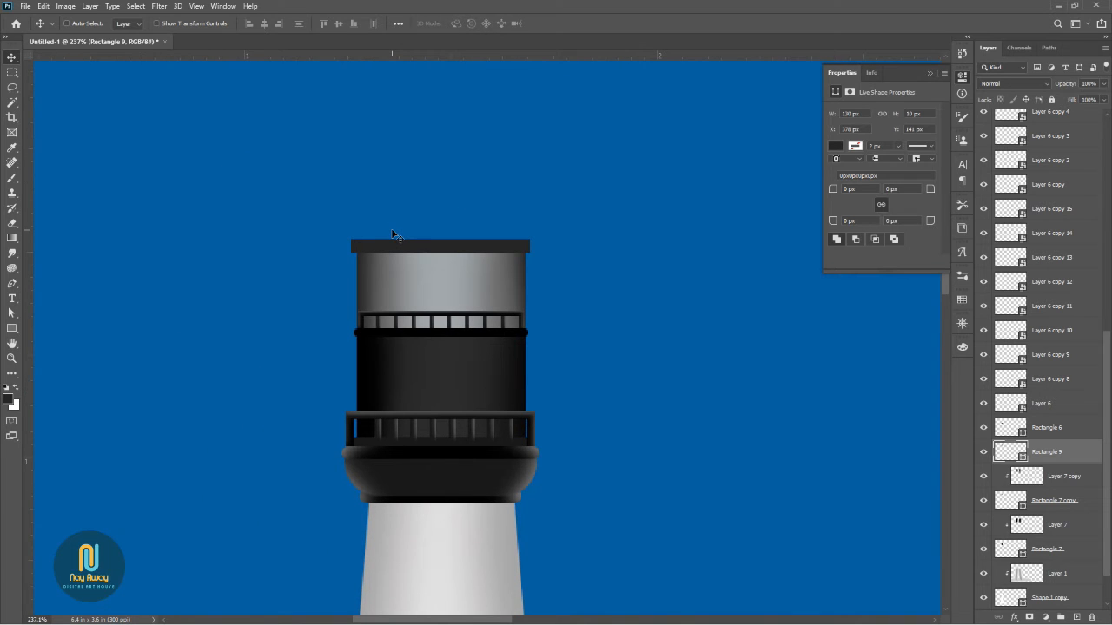
# - Show the guides and draw the left half of the roof as a right triangle about 87 × 66 px, ending at the centre guide
pyautogui.hotkey('ctrl', ';')
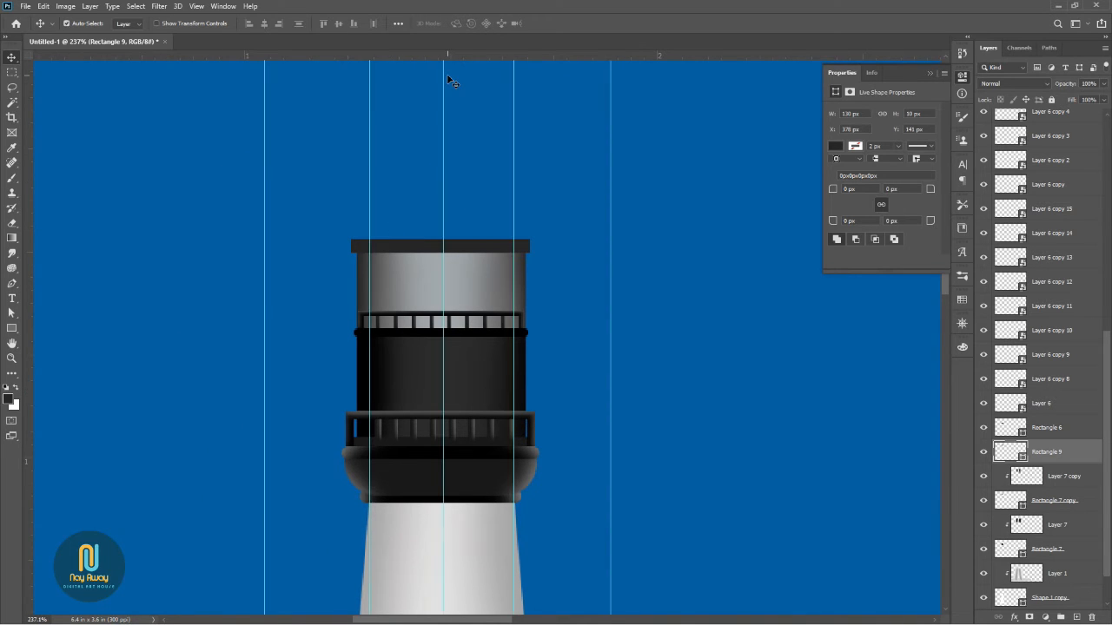
pyautogui.press('p')
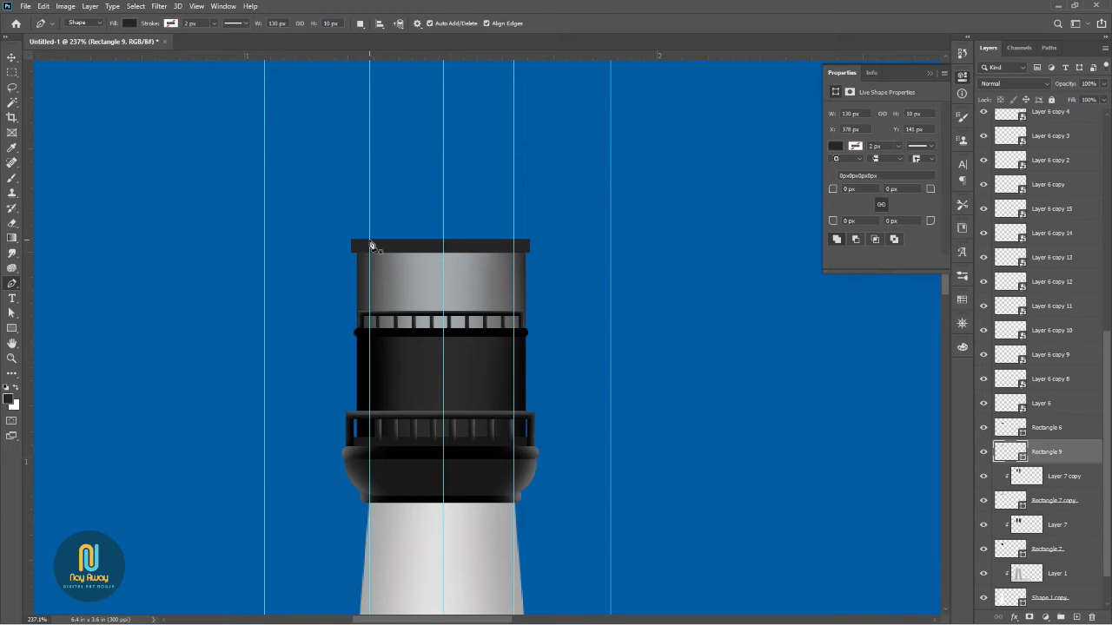
pyautogui.click(443, 242)
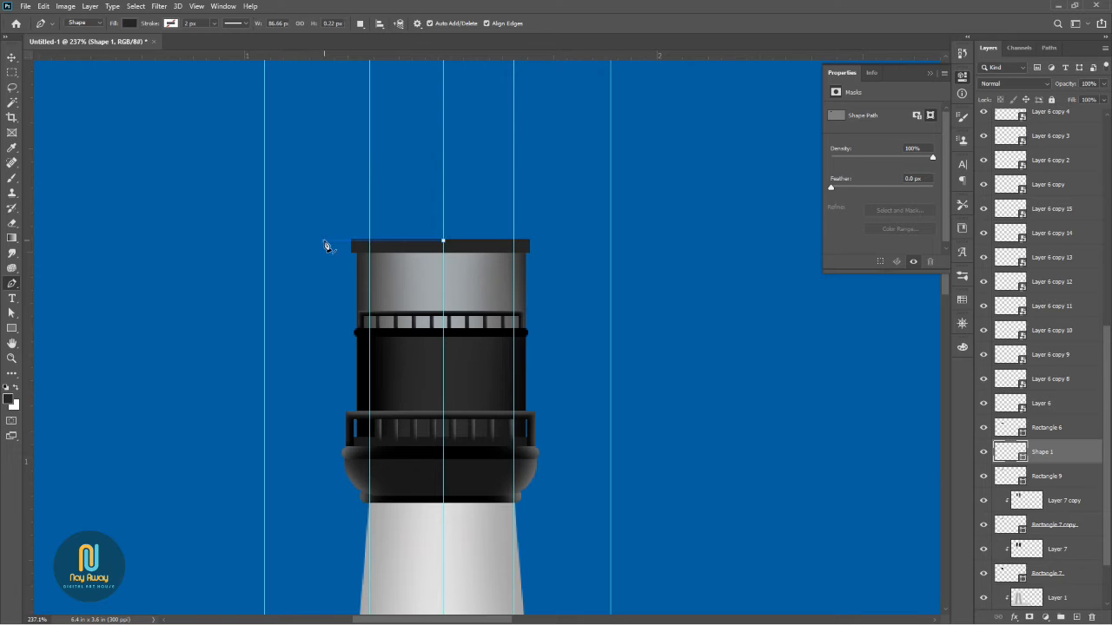
pyautogui.click(323, 241)
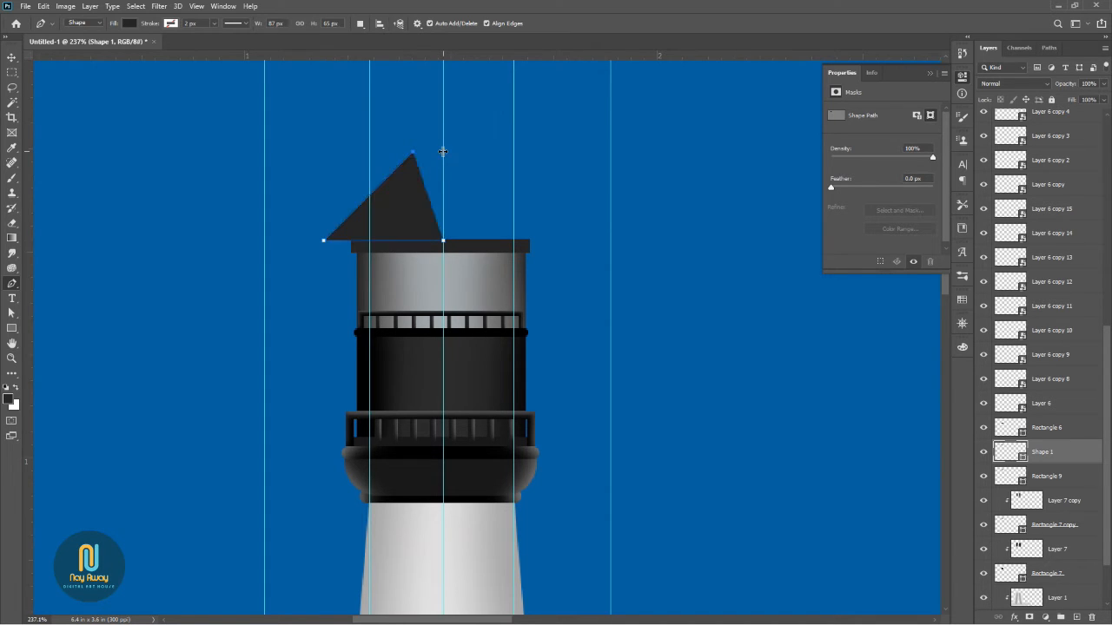
pyautogui.hotkey('ctrl', 'z')
pyautogui.click(444, 156)
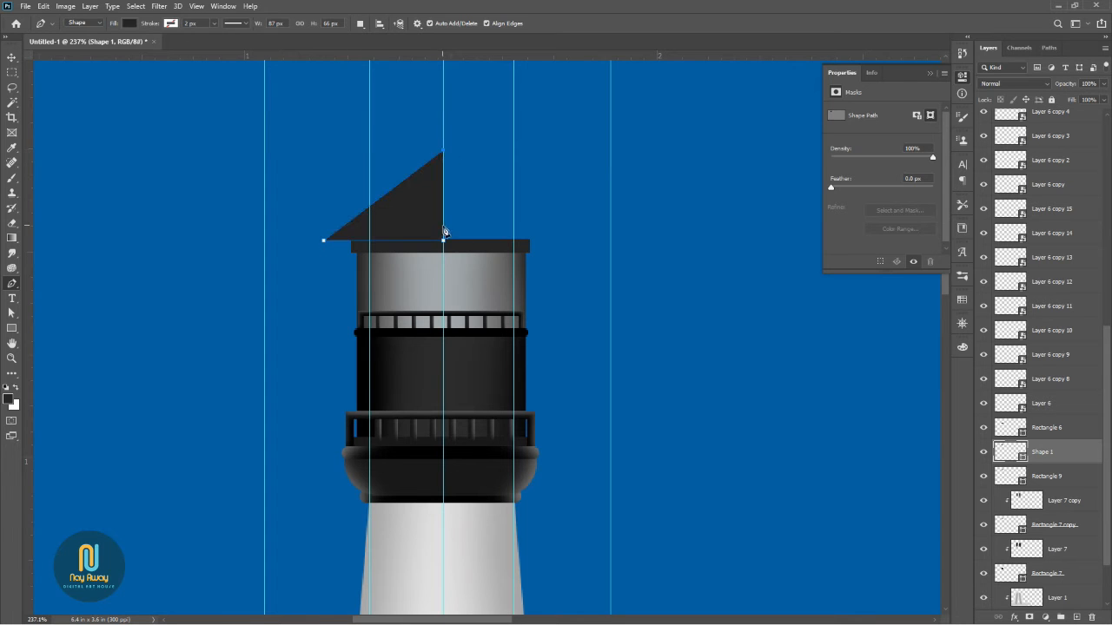
pyautogui.click(443, 240)
# - Duplicate the roof half, flip the copy horizontally and align it as the right half of the roof, with the guides hidden
pyautogui.click(11, 58)
pyautogui.hotkey('ctrl', 'j')
pyautogui.hotkey('ctrl', 't')
pyautogui.rightClick(429, 216)
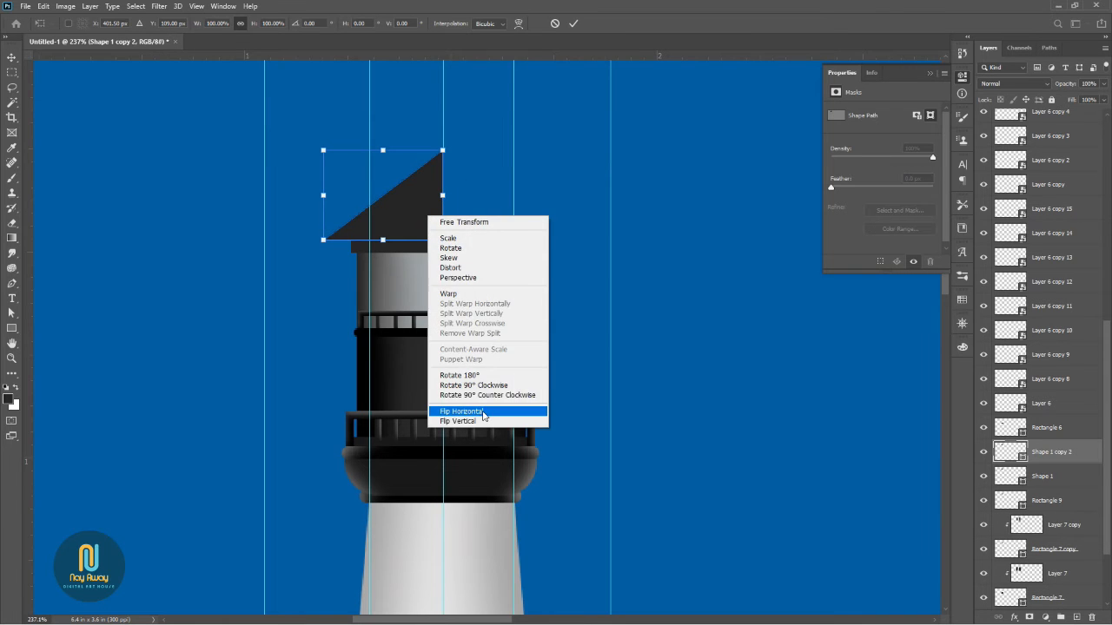
pyautogui.click(461, 411)
pyautogui.moveTo(400, 221); pyautogui.dragTo(515, 218)
pyautogui.press('Return')
pyautogui.hotkey('ctrl', ';')
pyautogui.press('Right')
pyautogui.press('Left')
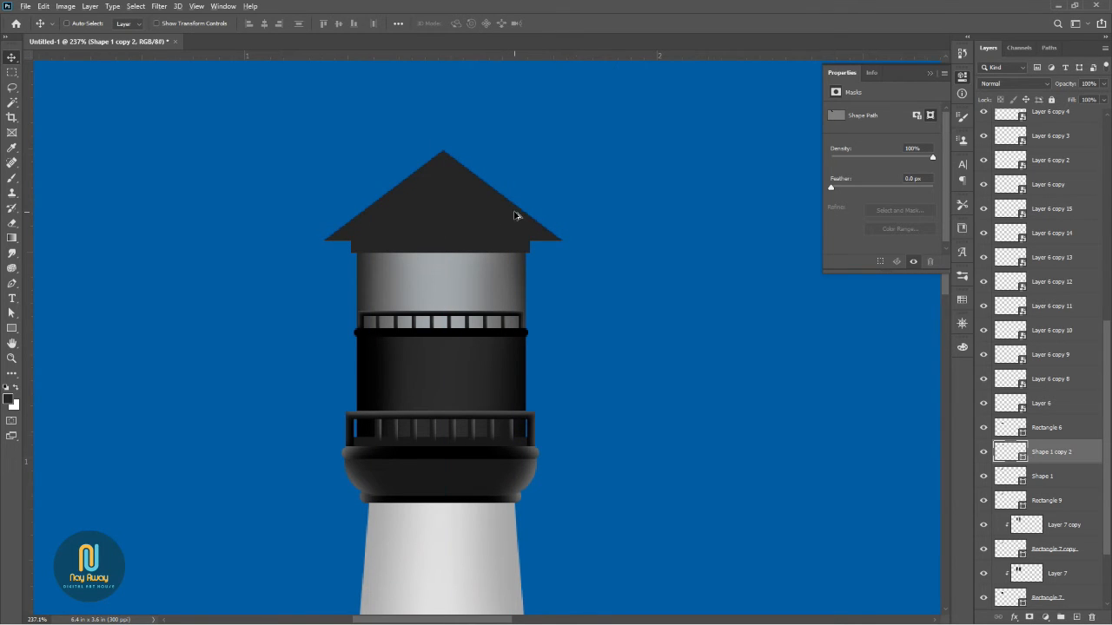
# - Merge the two roof halves into one shape and try a lighter dark grey fill
pyautogui.scroll(-5, 521, 217)
pyautogui.scroll(4, 568, 221)
pyautogui.keyDown('shift'); pyautogui.click(1051, 476); pyautogui.keyUp('shift')
pyautogui.hotkey('ctrl', 'e')
pyautogui.doubleClick(1010, 448)
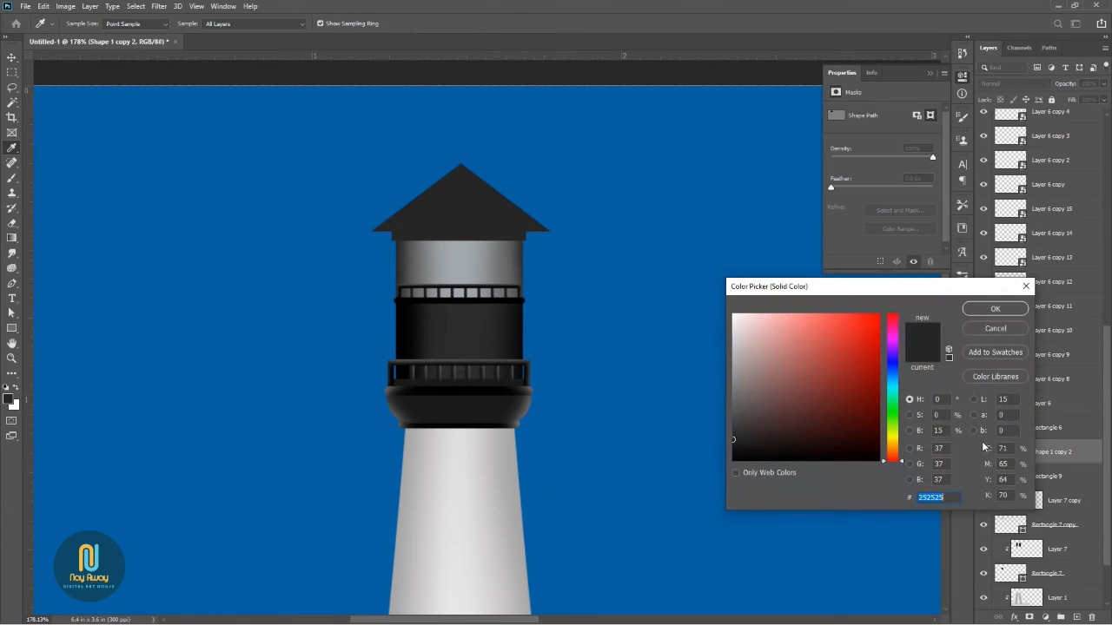
pyautogui.click(732, 457)
pyautogui.moveTo(733, 457); pyautogui.dragTo(729, 426)
pyautogui.click(990, 311)
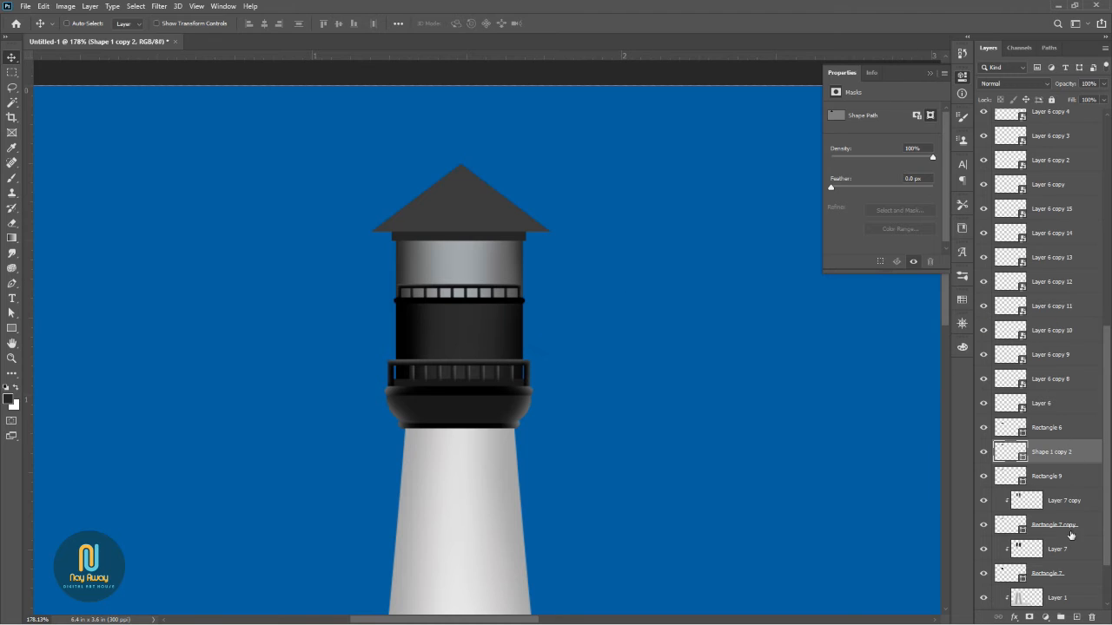
# - Try a clipped layer and a pen shape on the merged roof, and undo back to the two separate roof halves
pyautogui.click(1075, 618)
pyautogui.keyDown('alt'); pyautogui.click(1081, 463); pyautogui.keyUp('alt')
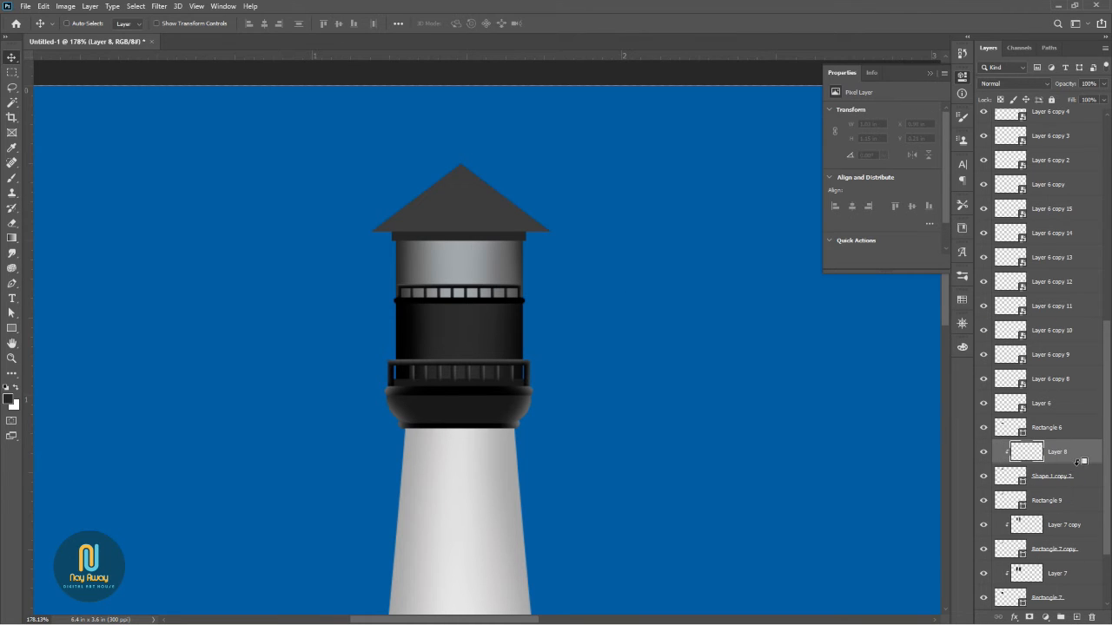
pyautogui.press('p')
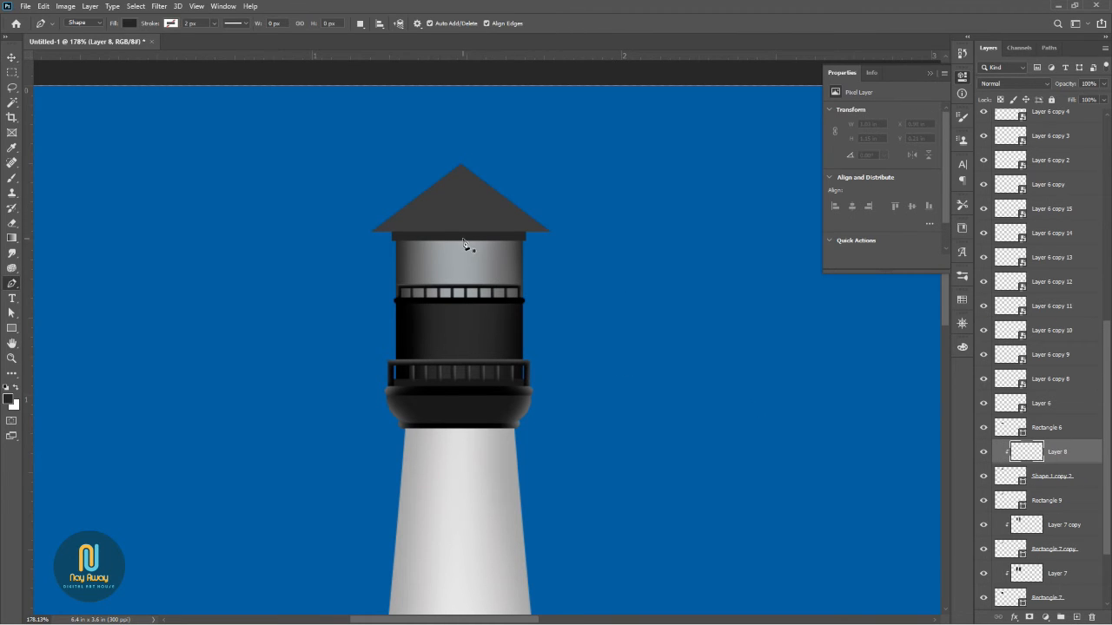
pyautogui.click(462, 236)
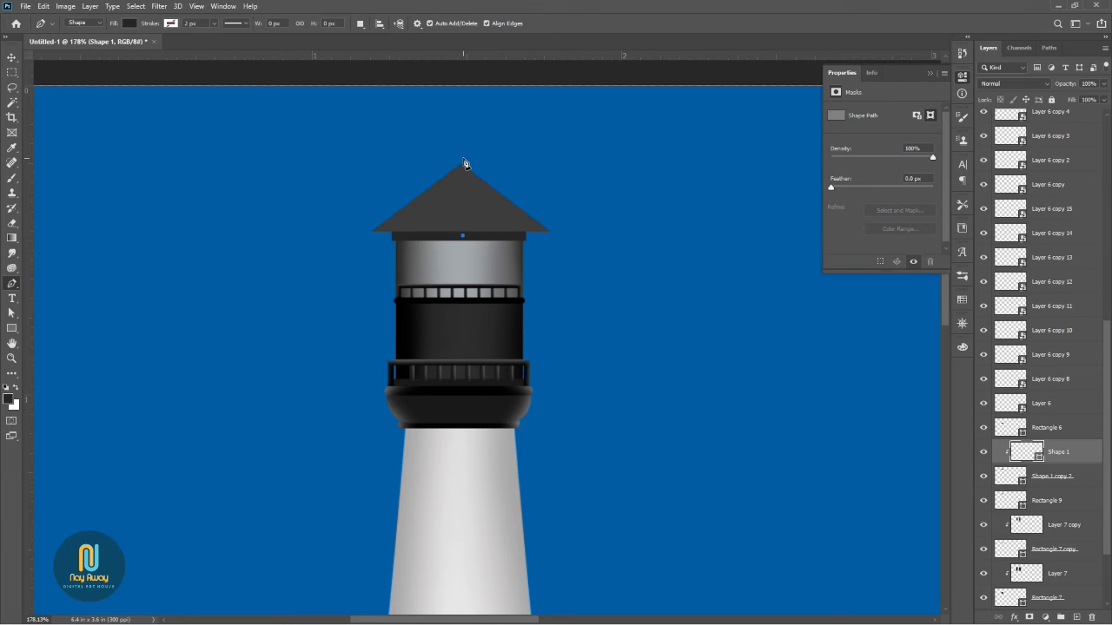
pyautogui.hotkey('ctrl', 'z')
pyautogui.press('Delete')
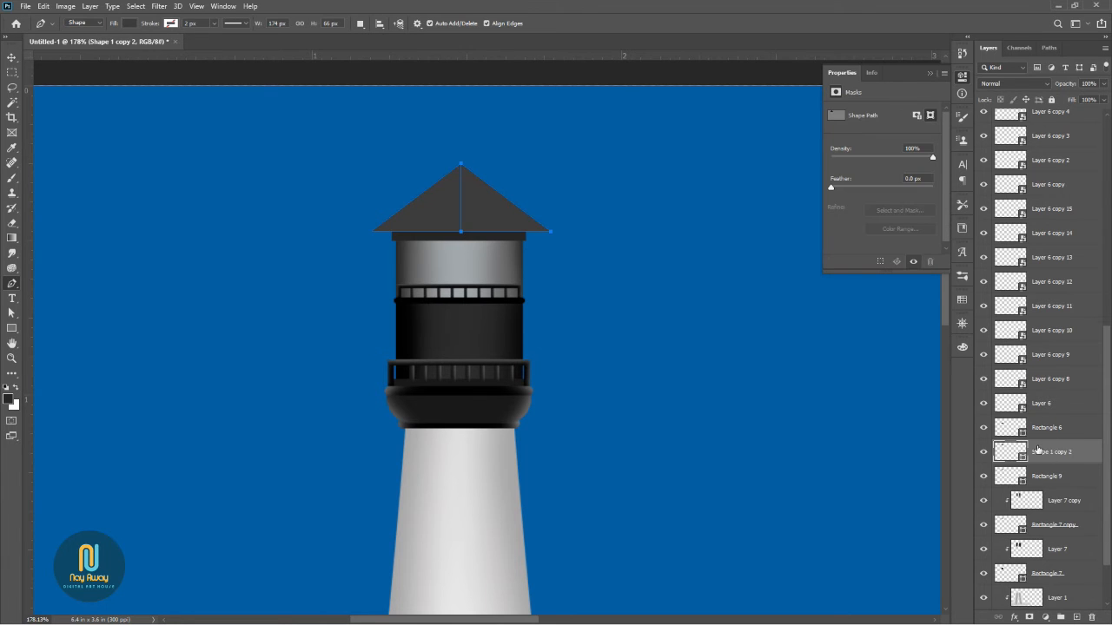
pyautogui.hotkey('alt', 'BackSpace')
pyautogui.hotkey('ctrl', 'z')
pyautogui.click(984, 453)
pyautogui.click(984, 453)
# - Change the fill of the right roof half, Shape 1 copy 2, to a slightly lighter dark grey, about #343232
pyautogui.doubleClick(1007, 452)
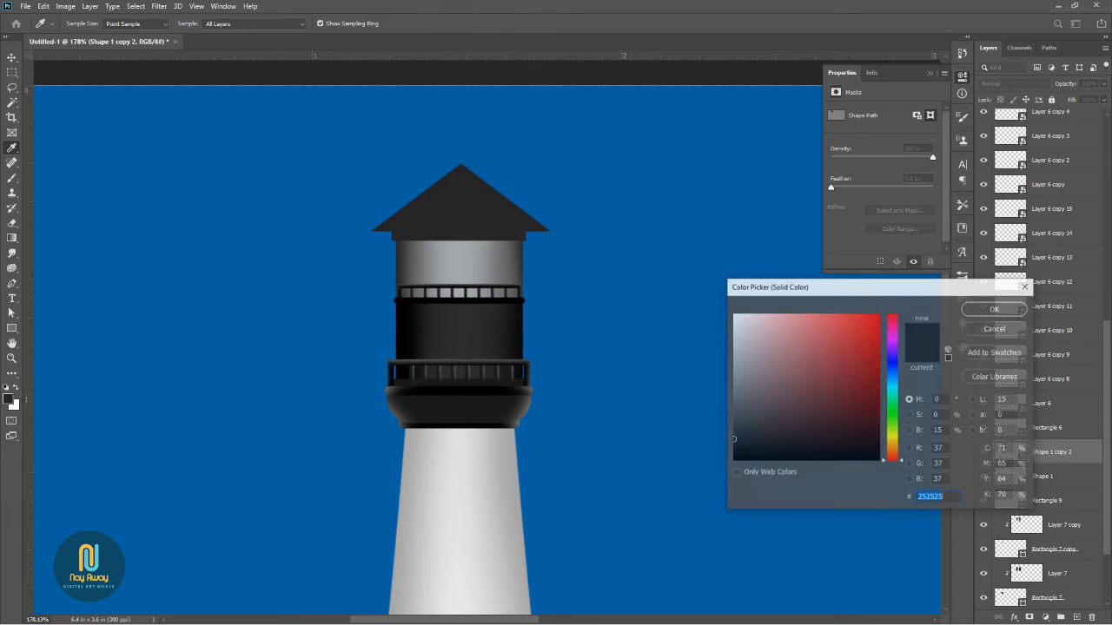
pyautogui.click(735, 413)
pyautogui.moveTo(735, 416); pyautogui.dragTo(737, 429)
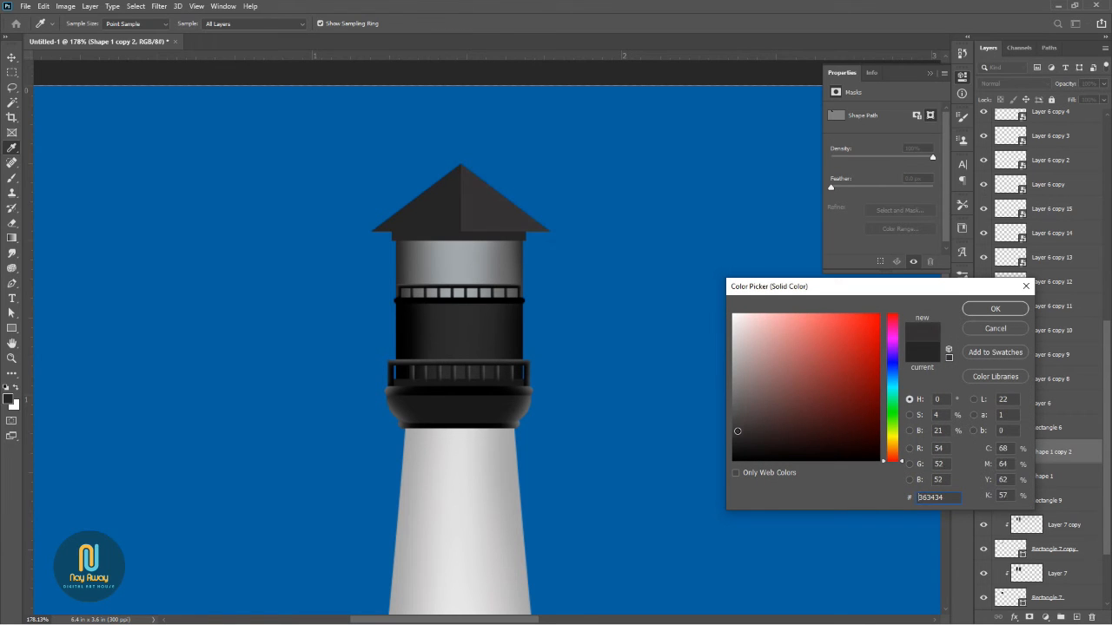
pyautogui.click(995, 309)
pyautogui.scroll(-2, 667, 347)
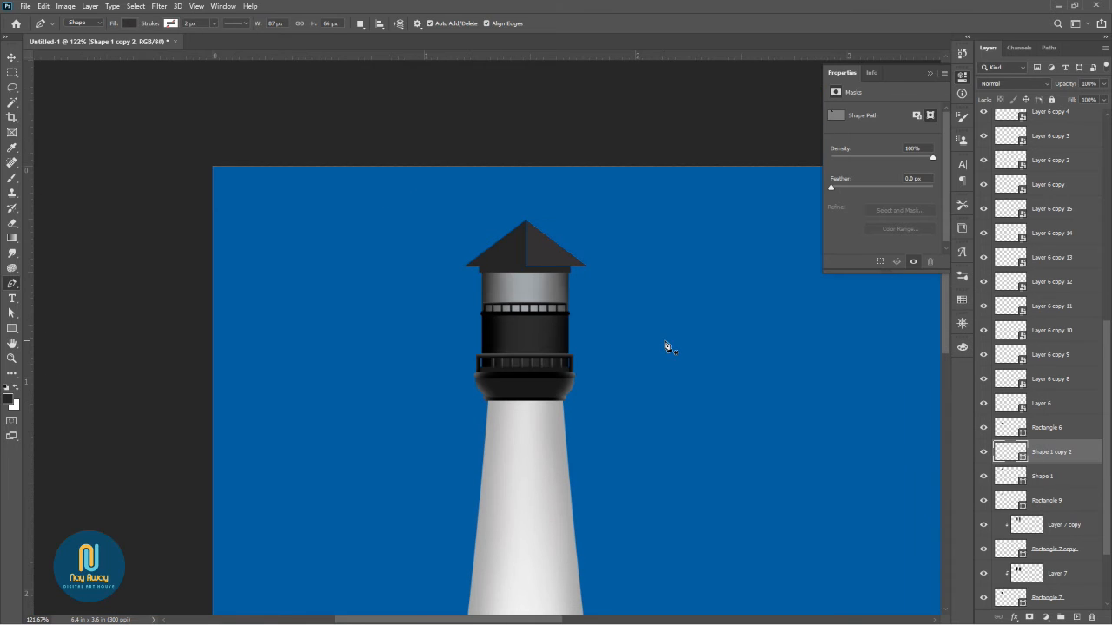
# - Change the fill of the left roof half, Shape 1, to the lighter dark grey #3d3c3c
pyautogui.doubleClick(1011, 478)
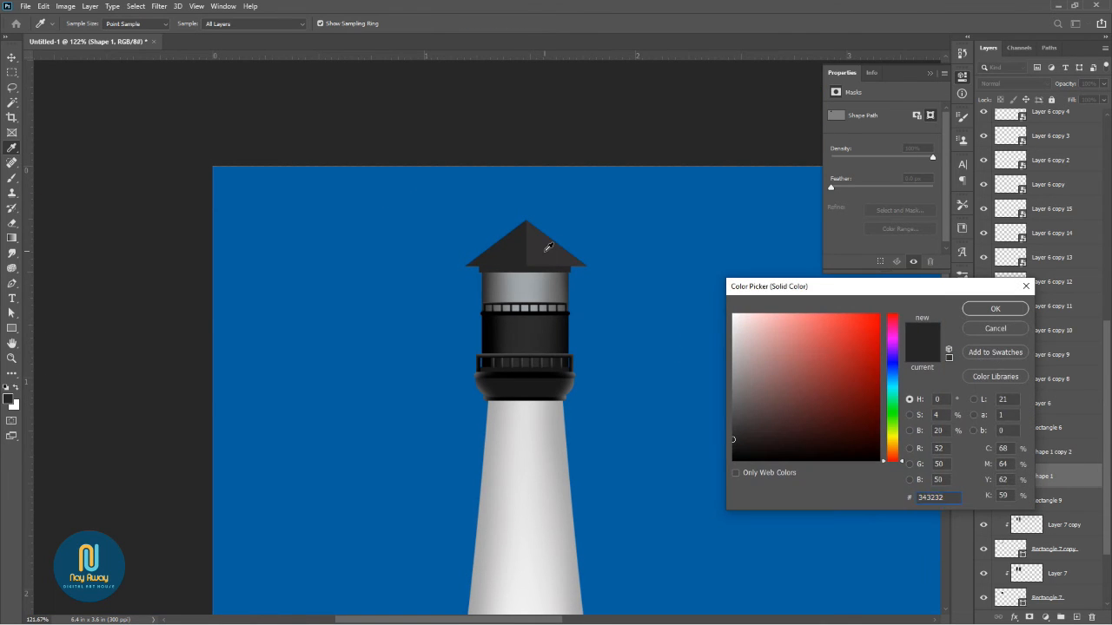
pyautogui.click(548, 248)
pyautogui.click(735, 425)
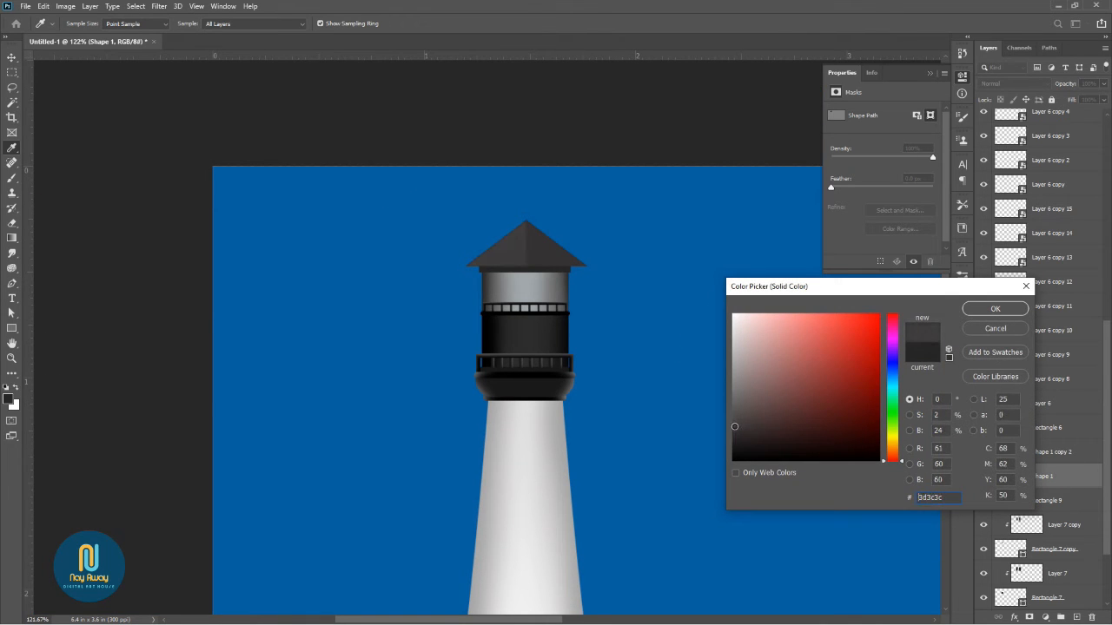
pyautogui.click(990, 309)
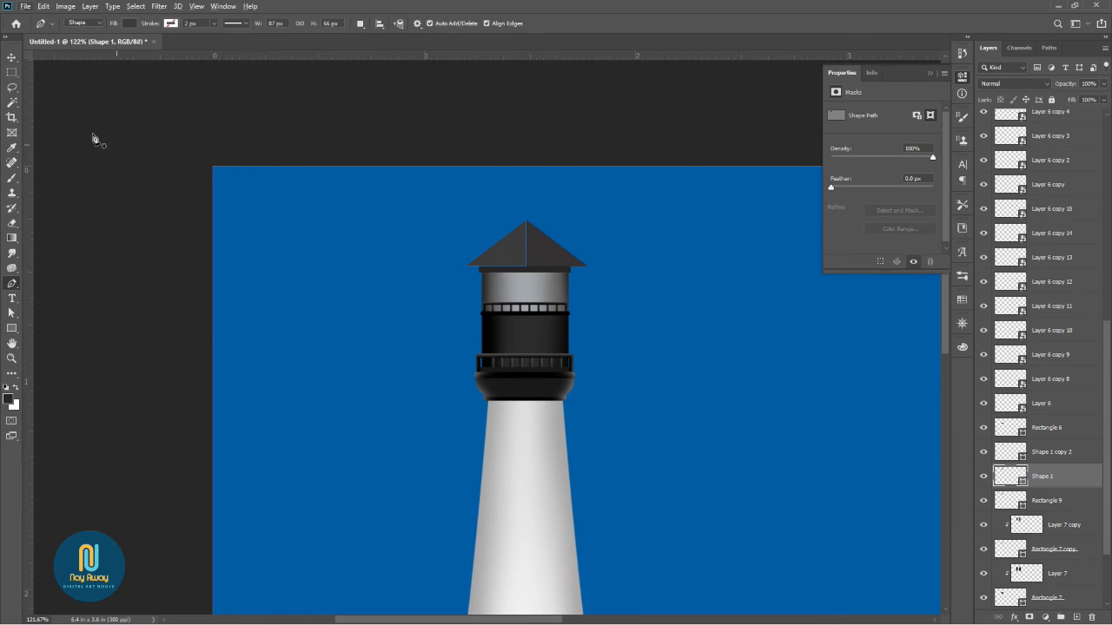
pyautogui.click(11, 57)
pyautogui.scroll(-3, 568, 260)
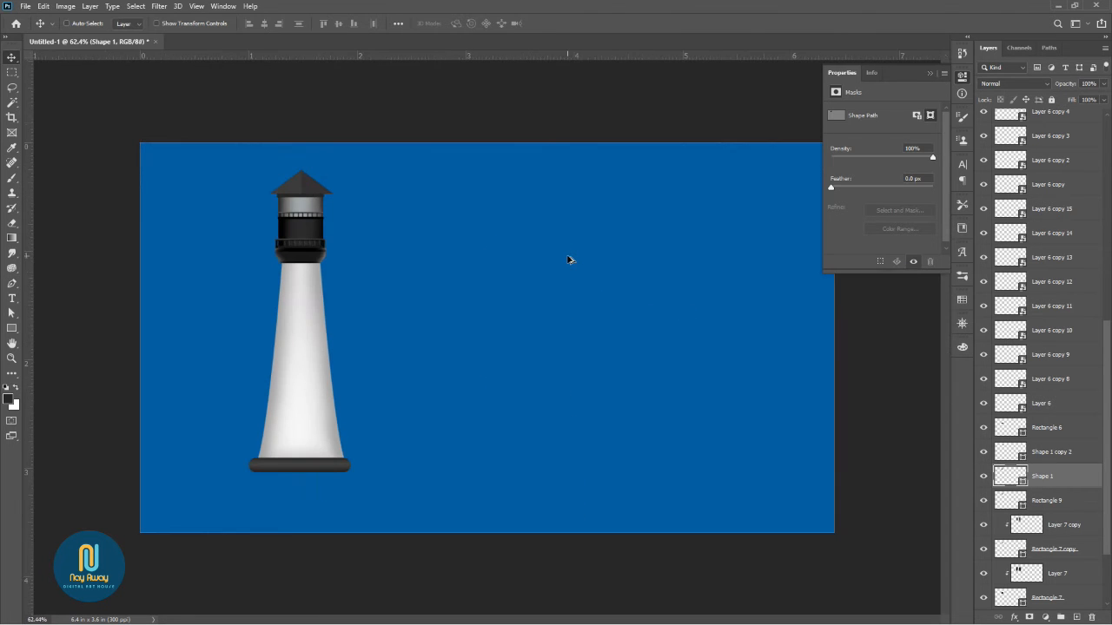
pyautogui.scroll(4, 298, 178)
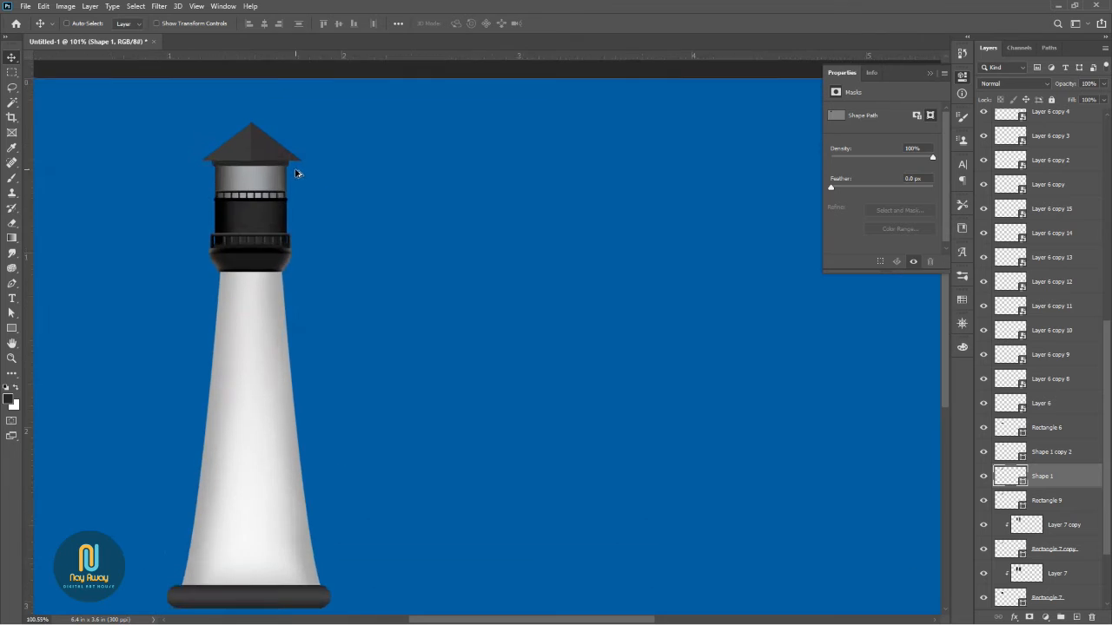
# - Draw a thin vertical flagpole about 5 × 61 px rising from the peak of the roof
pyautogui.moveTo(253, 119); pyautogui.dragTo(371, 382)
pyautogui.click(12, 329)
pyautogui.moveTo(345, 315); pyautogui.dragTo(347, 365)
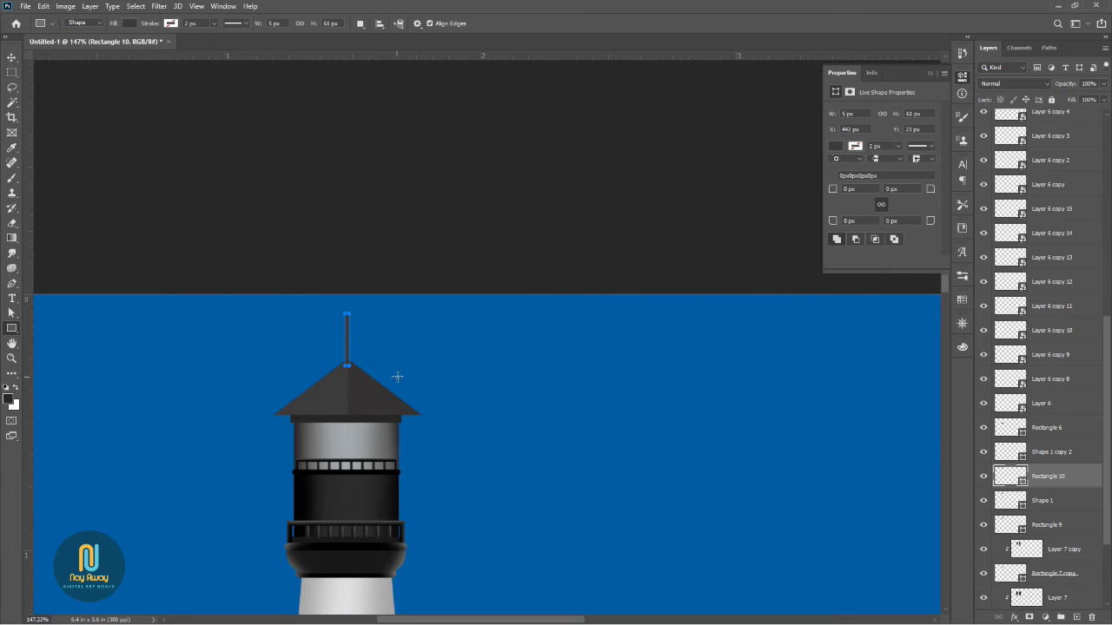
pyautogui.click(11, 57)
pyautogui.scroll(2, 347, 343)
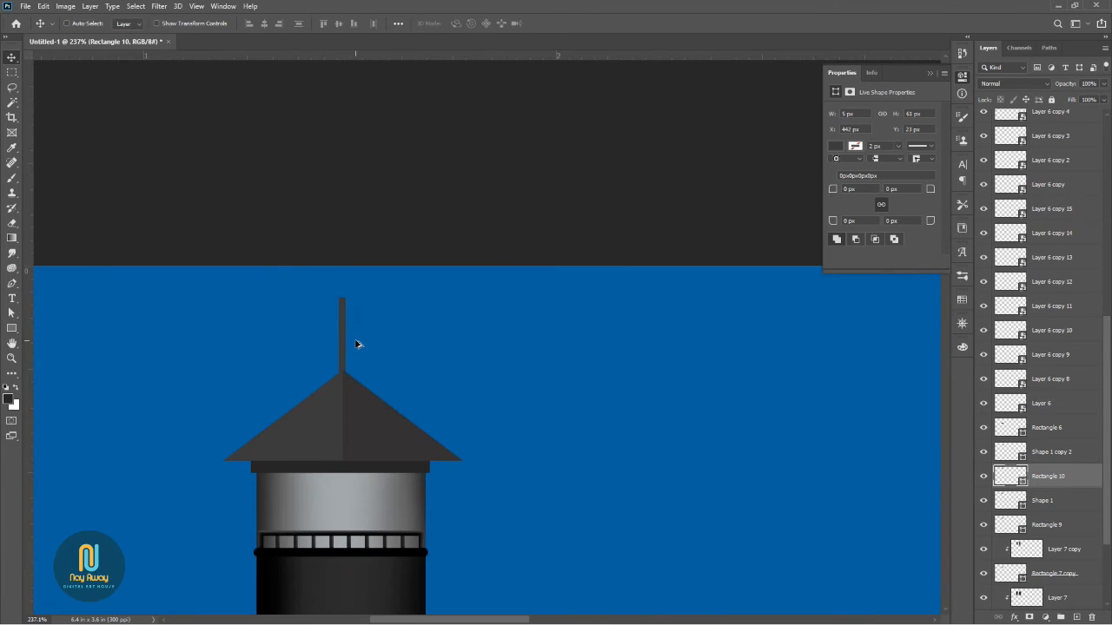
# - Draw a flag rectangle about 32 × 12 px extending right from the top of the flagpole
pyautogui.press('p')
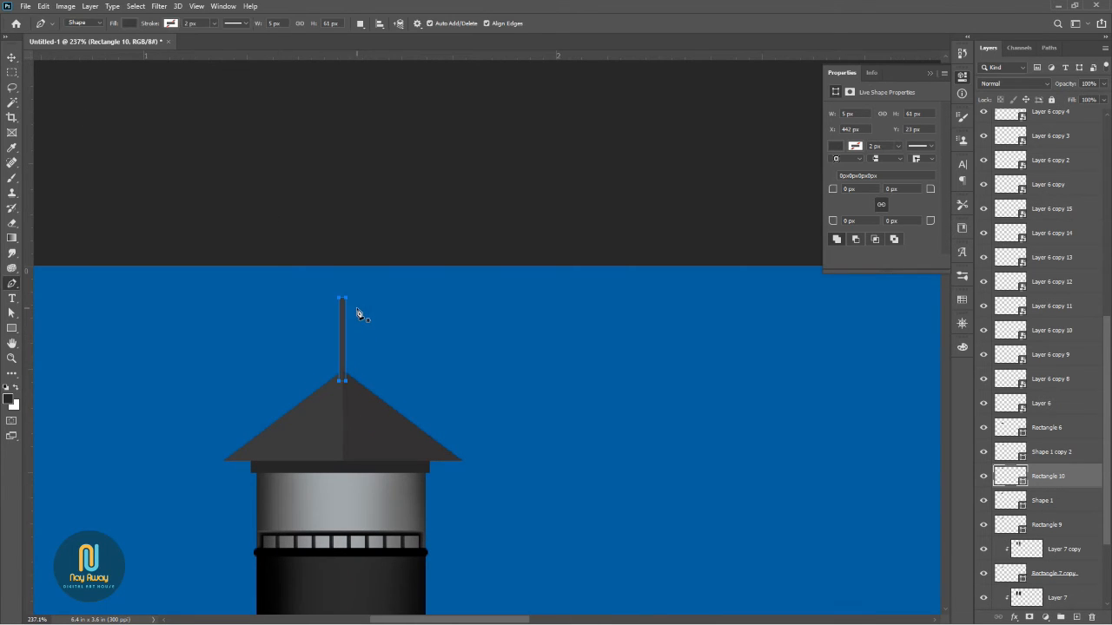
pyautogui.click(11, 329)
pyautogui.scroll(2, 306, 297)
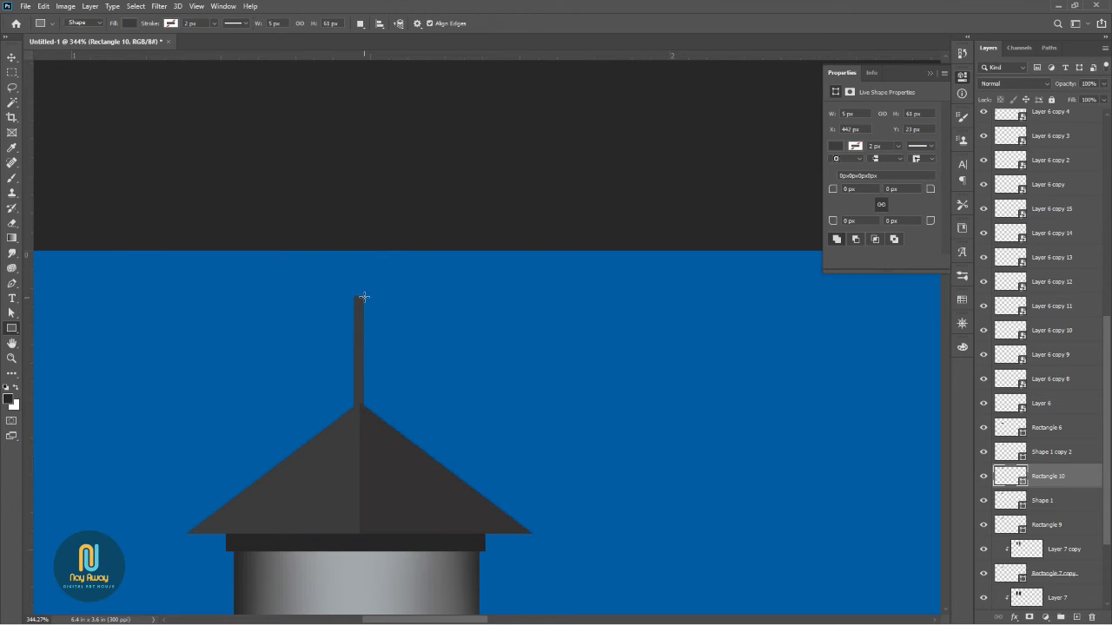
pyautogui.moveTo(363, 296); pyautogui.dragTo(424, 319)
# - Change the flag rectangle's fill to bright yellow, about #fcf902
pyautogui.doubleClick(1012, 476)
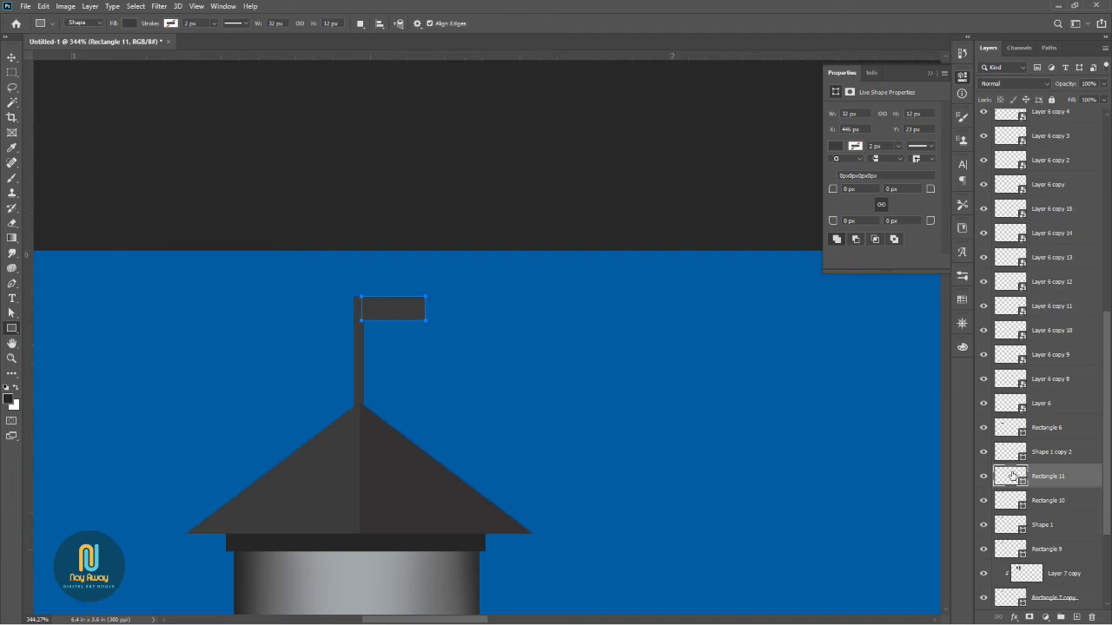
pyautogui.click(893, 436)
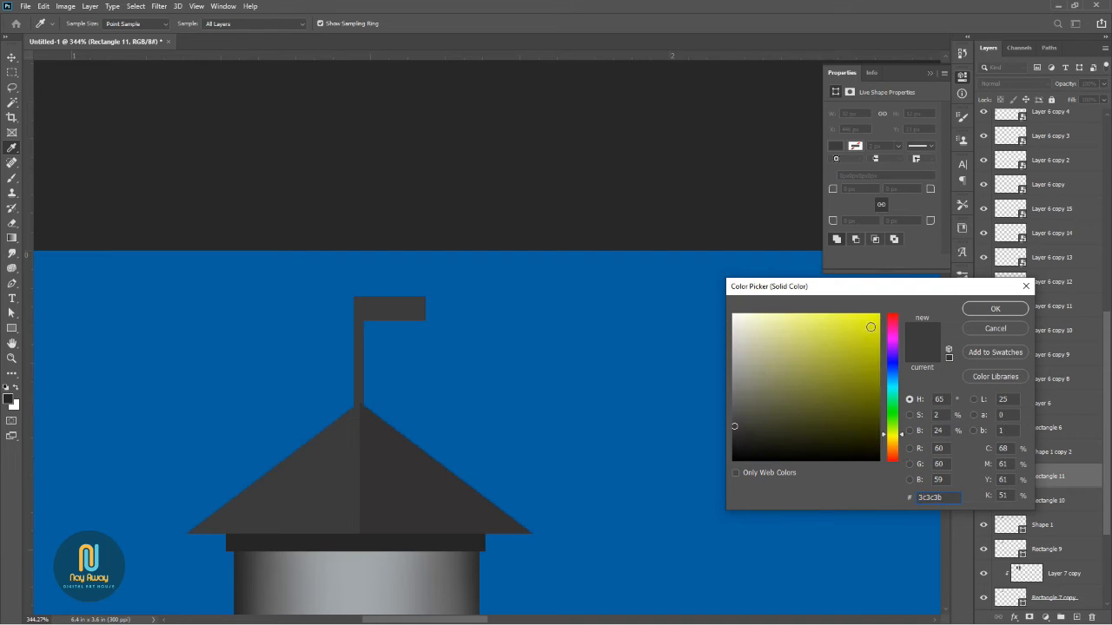
pyautogui.moveTo(872, 323); pyautogui.dragTo(878, 316)
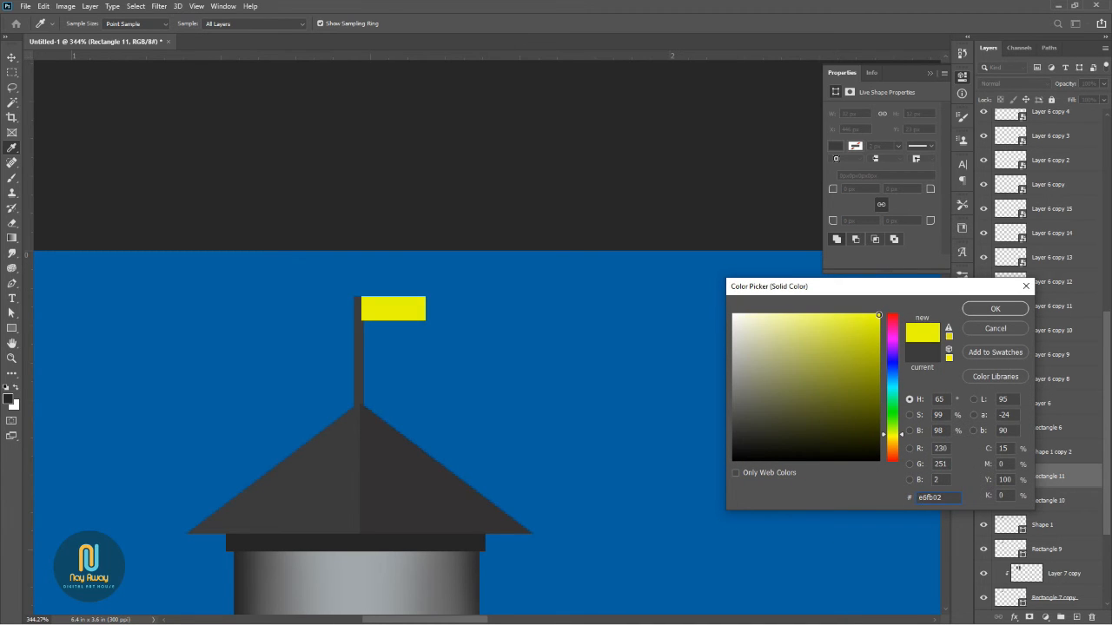
pyautogui.click(894, 437)
pyautogui.click(986, 314)
# - Scale the yellow flag down to a narrow stripe about 29.5 × 6 px, aligned with the top of the pole
pyautogui.scroll(2, 382, 299)
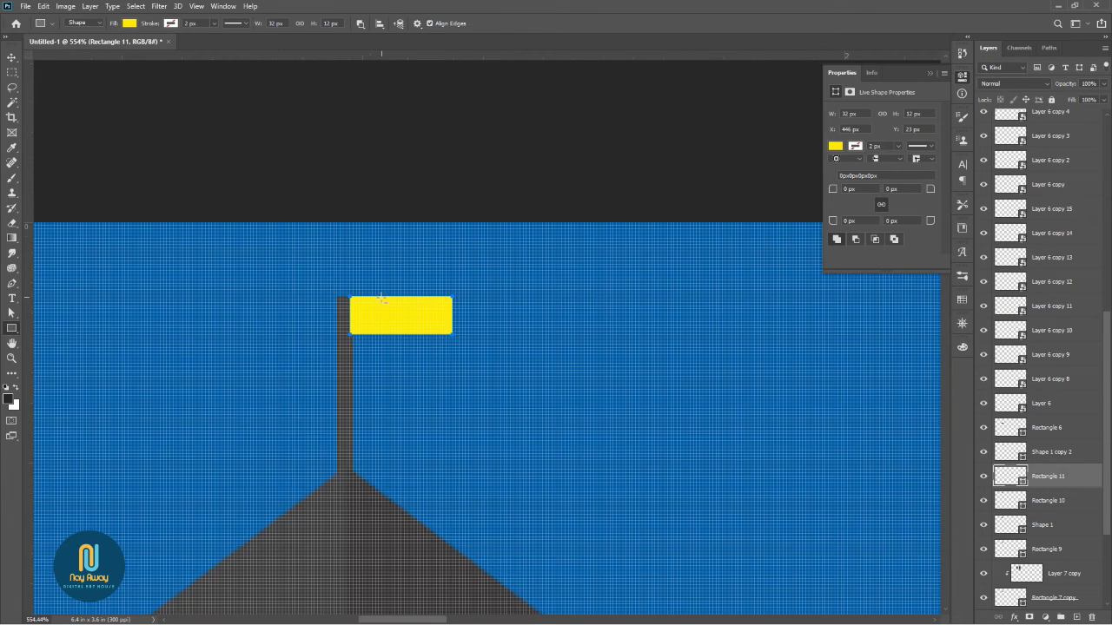
pyautogui.hotkey('ctrl', 't')
pyautogui.moveTo(400, 335); pyautogui.dragTo(445, 305)
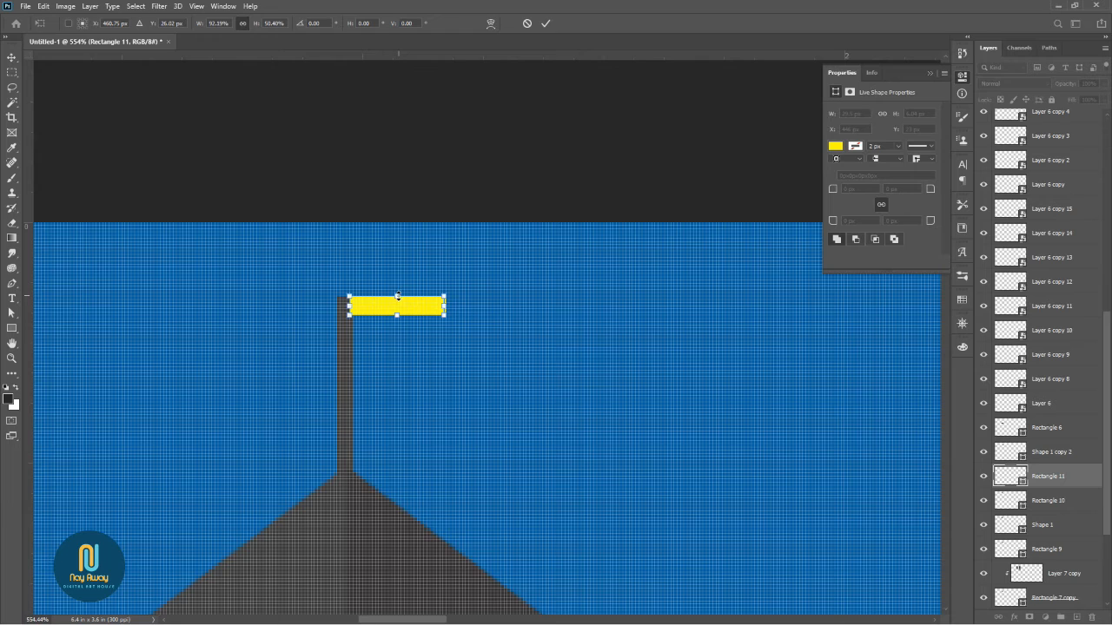
pyautogui.press('Return')
pyautogui.press('v')
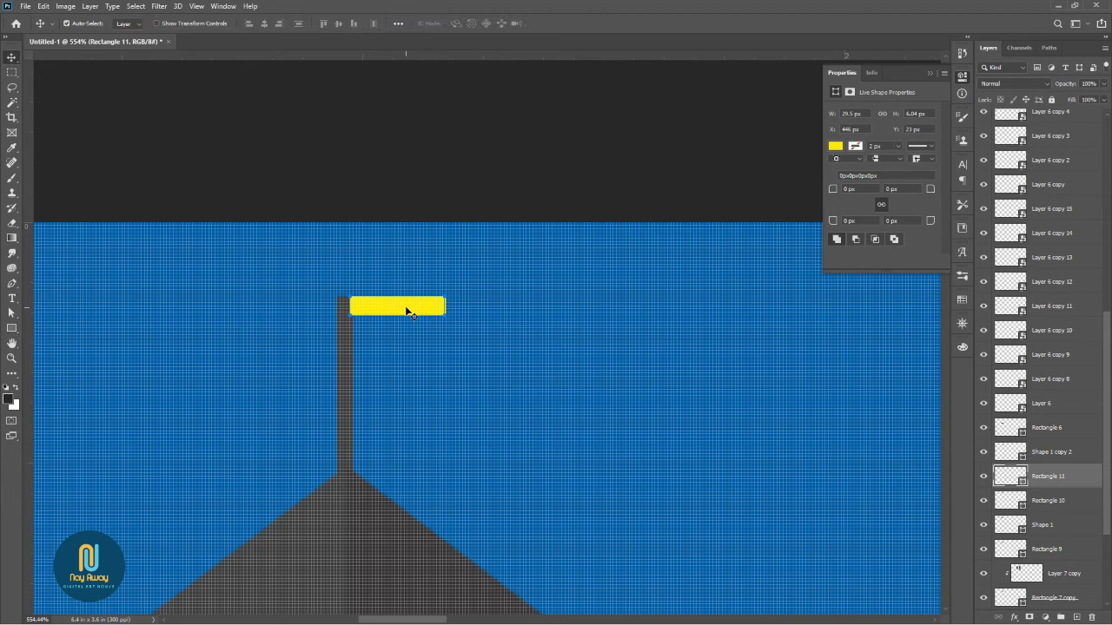
# - Duplicate the yellow stripe, placing one of the two directly beneath the other with a green #5afc02 fill
pyautogui.hotkey('ctrl', 'j')
pyautogui.click(1041, 501)
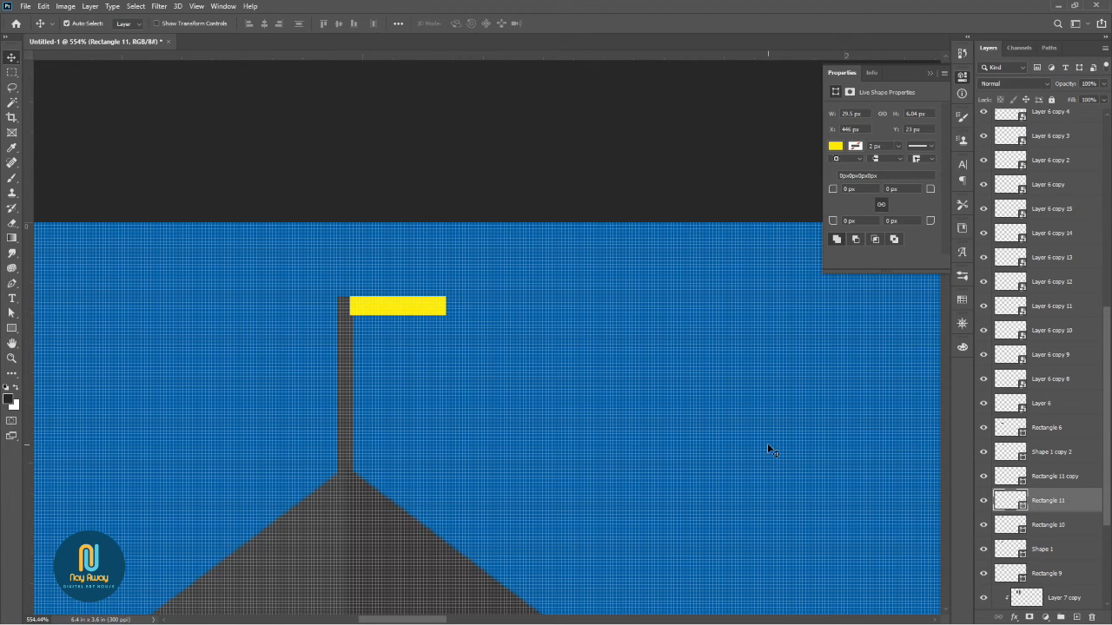
pyautogui.moveTo(433, 317); pyautogui.dragTo(433, 337)
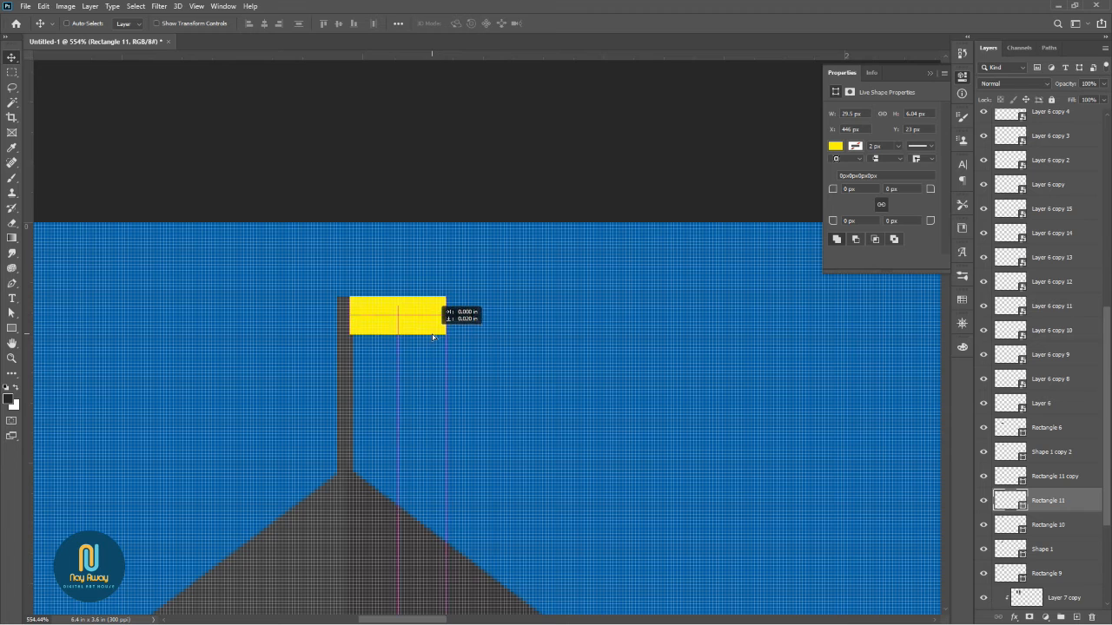
pyautogui.doubleClick(1011, 502)
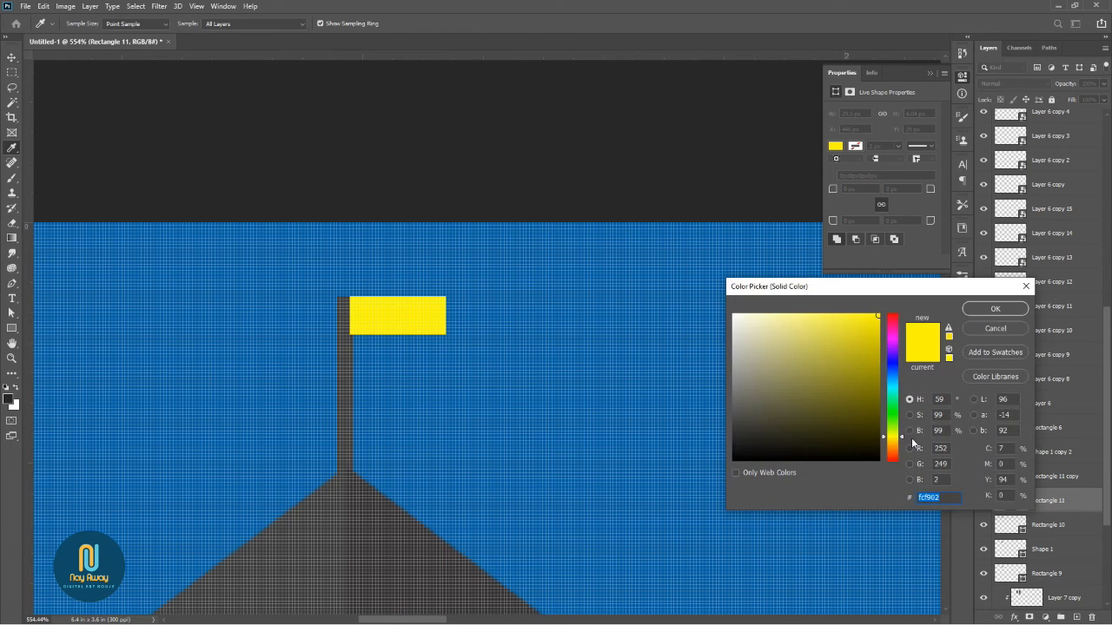
pyautogui.moveTo(896, 437); pyautogui.dragTo(895, 423)
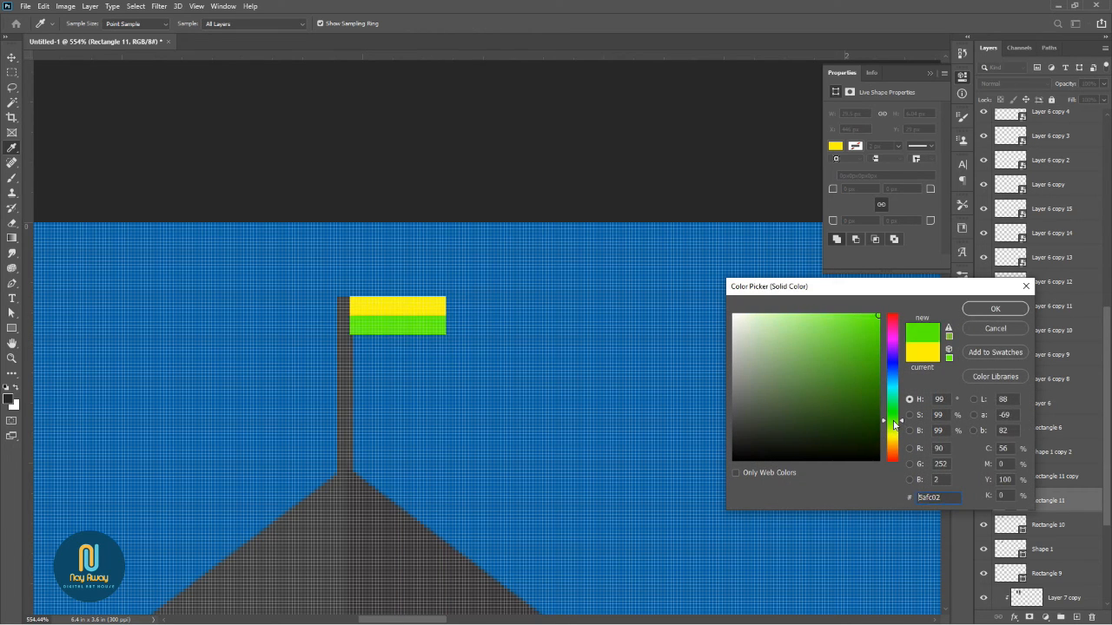
pyautogui.click(979, 313)
# - Duplicate the green stripe, placing the copy directly beneath it with a red #fc0802 fill
pyautogui.hotkey('ctrl', 'j')
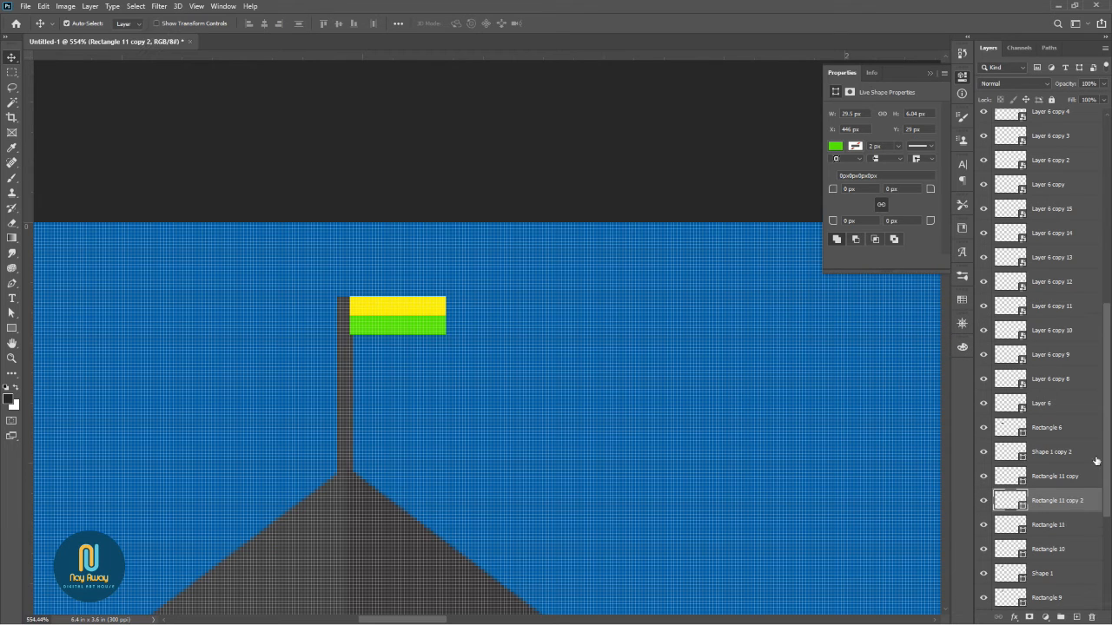
pyautogui.moveTo(408, 345)
pyautogui.mouseDown()
pyautogui.moveTo(407, 367)
pyautogui.moveTo(410, 354)
pyautogui.mouseUp()
pyautogui.doubleClick(1006, 501)
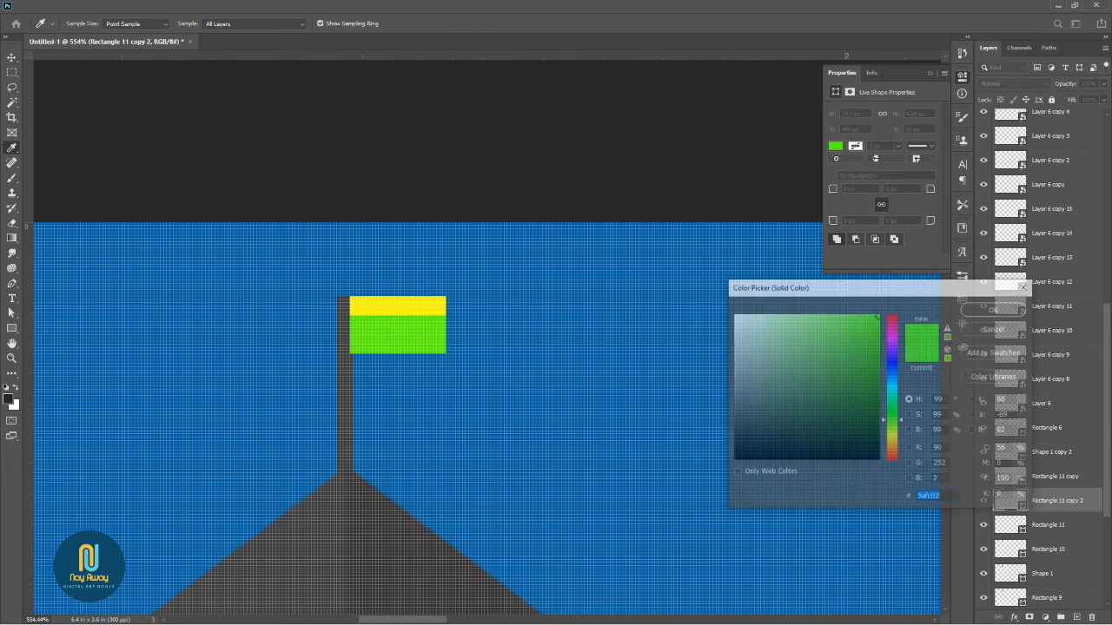
pyautogui.click(894, 464)
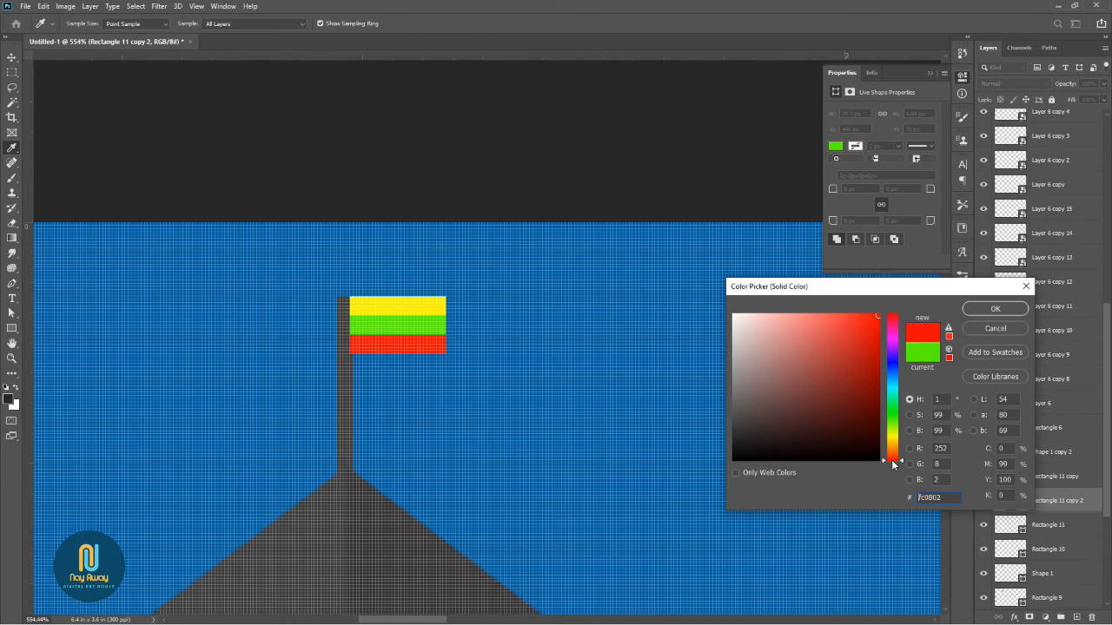
pyautogui.click(995, 309)
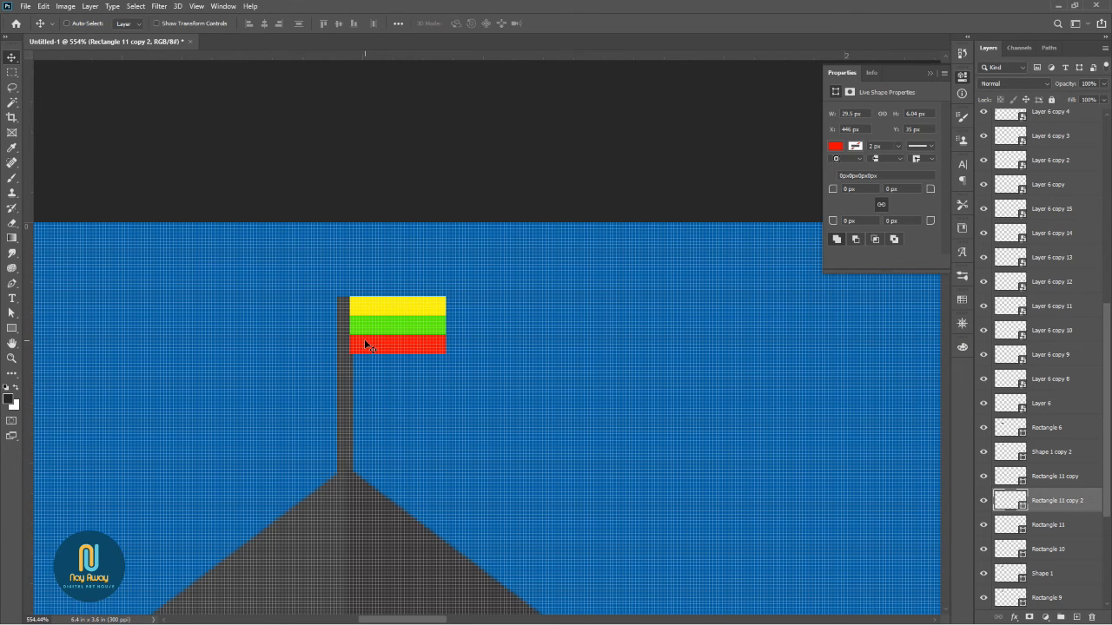
# - Draw a five-pointed star shape about 14 × 10 px over the middle of the flag with the Pen tool
pyautogui.press('p')
pyautogui.scroll(2, 377, 340)
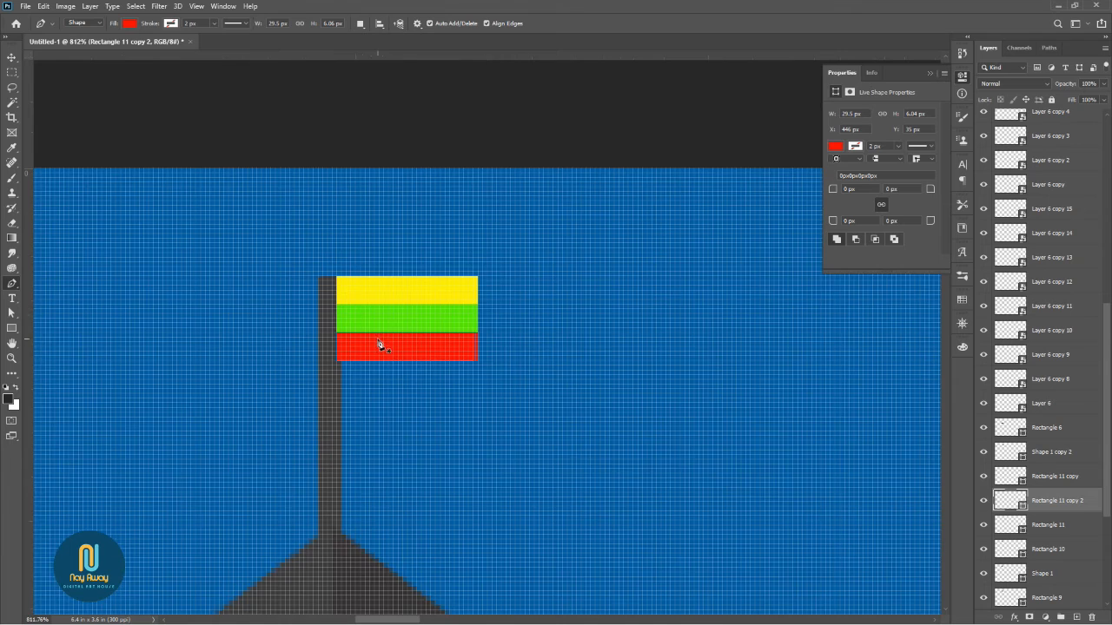
pyautogui.click(397, 294)
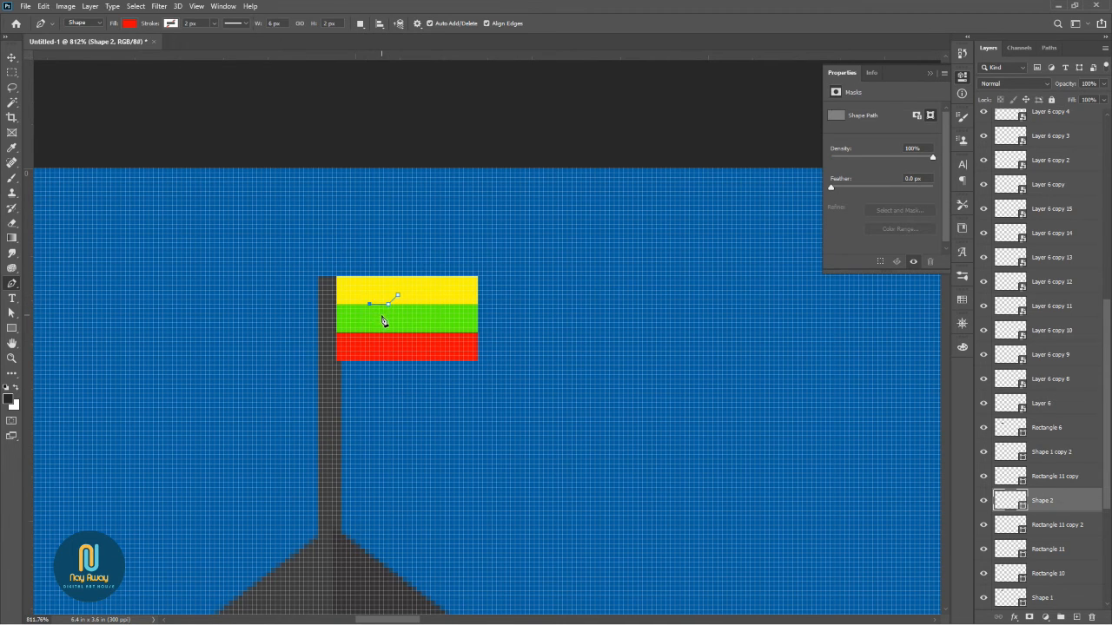
pyautogui.click(384, 318)
pyautogui.click(370, 305)
pyautogui.moveTo(403, 328); pyautogui.dragTo(423, 340)
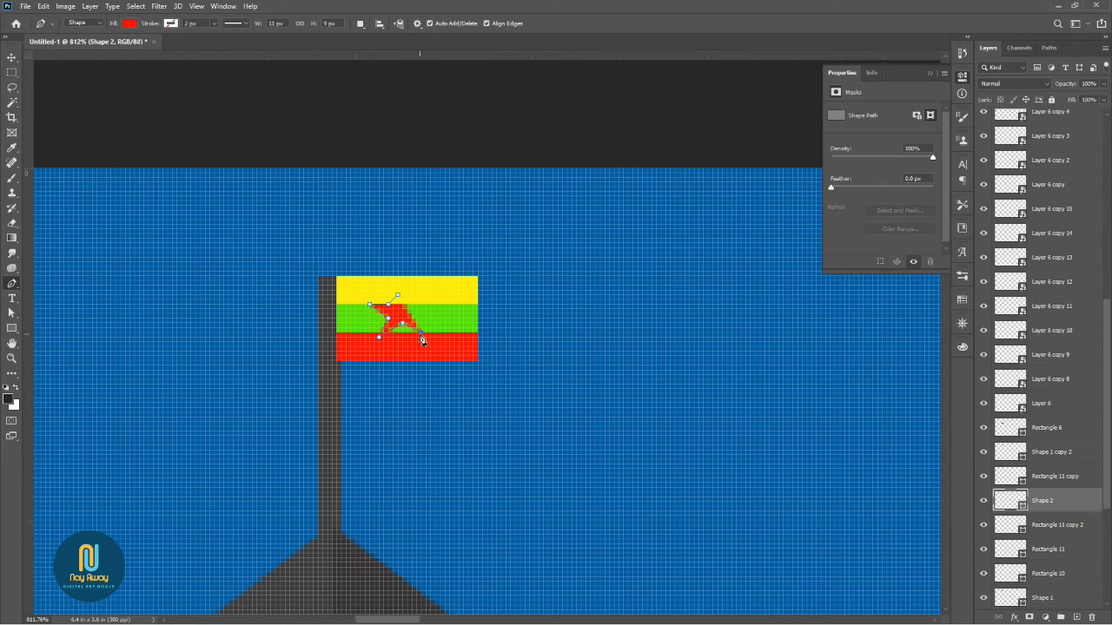
pyautogui.click(416, 337)
pyautogui.click(435, 315)
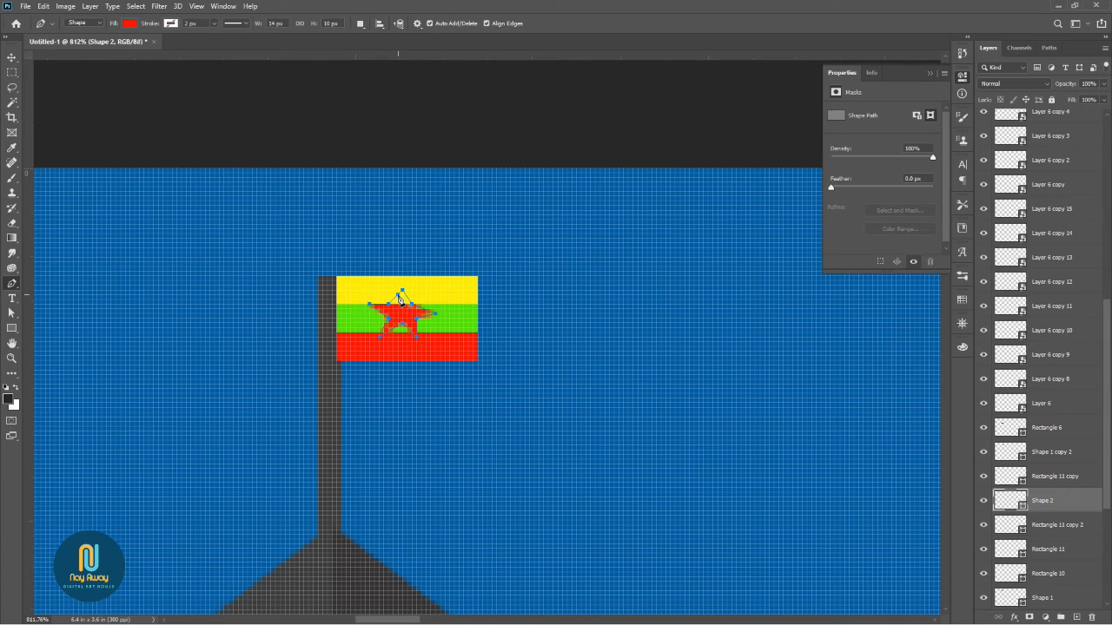
# - Fill the star with white and move its layer, Shape 2, above all the flag stripes and Rectangle 6
pyautogui.doubleClick(1009, 501)
pyautogui.moveTo(735, 346); pyautogui.dragTo(721, 304)
pyautogui.click(989, 314)
pyautogui.moveTo(1051, 495); pyautogui.dragTo(1055, 423)
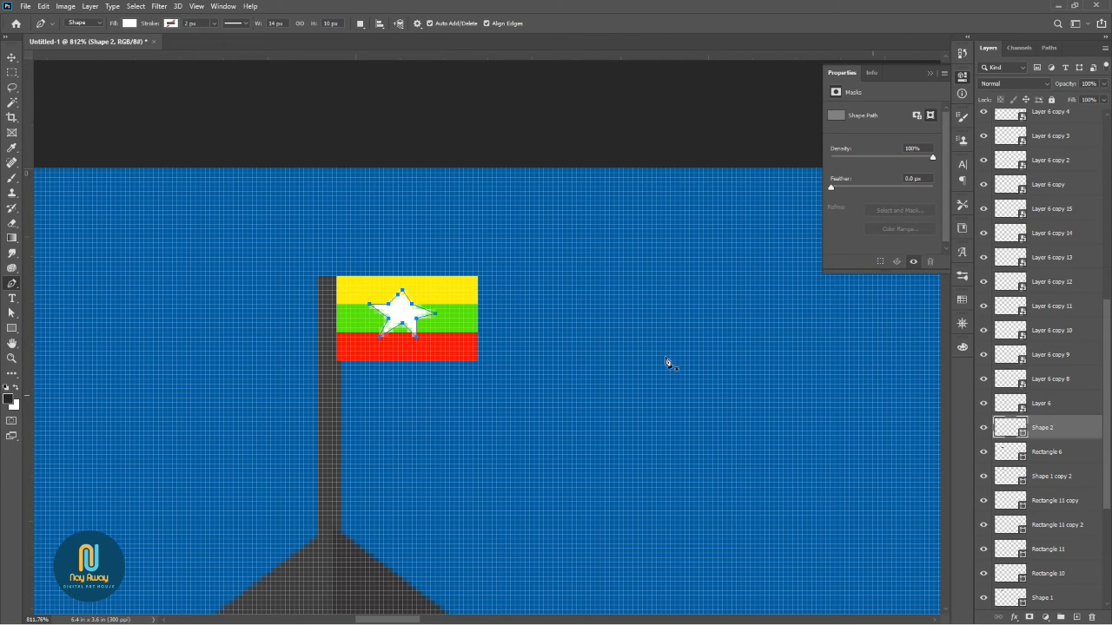
# - Group all the lighthouse layers, from Rectangle 8 down to Shape 1 copy, and toggle the group's visibility to check it
pyautogui.press('v')
pyautogui.scroll(-12, 526, 323)
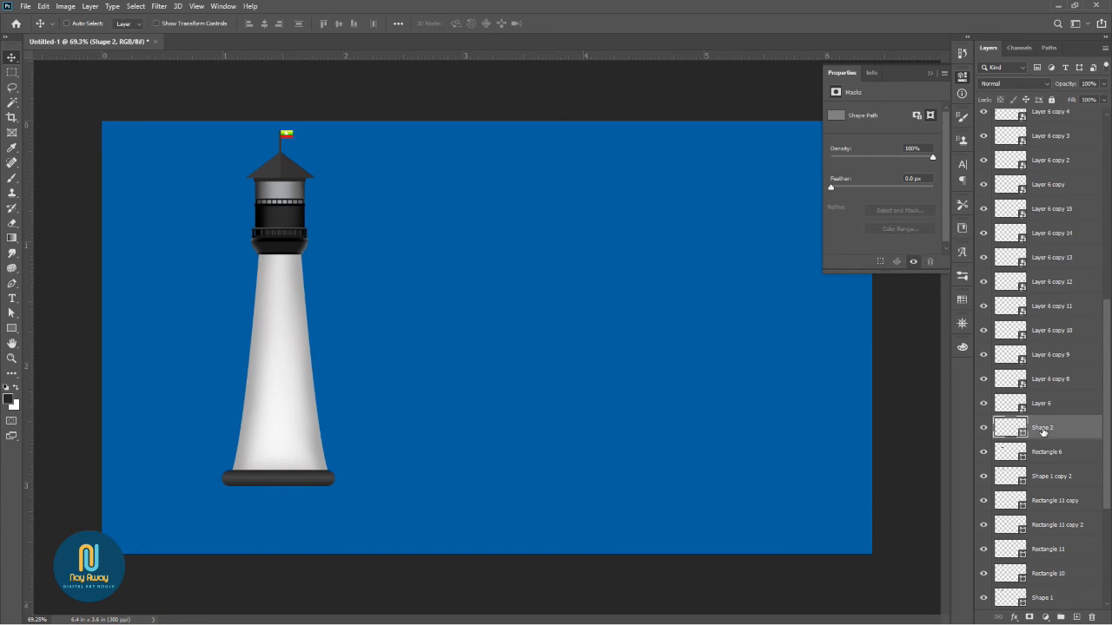
pyautogui.scroll(5, 1074, 437)
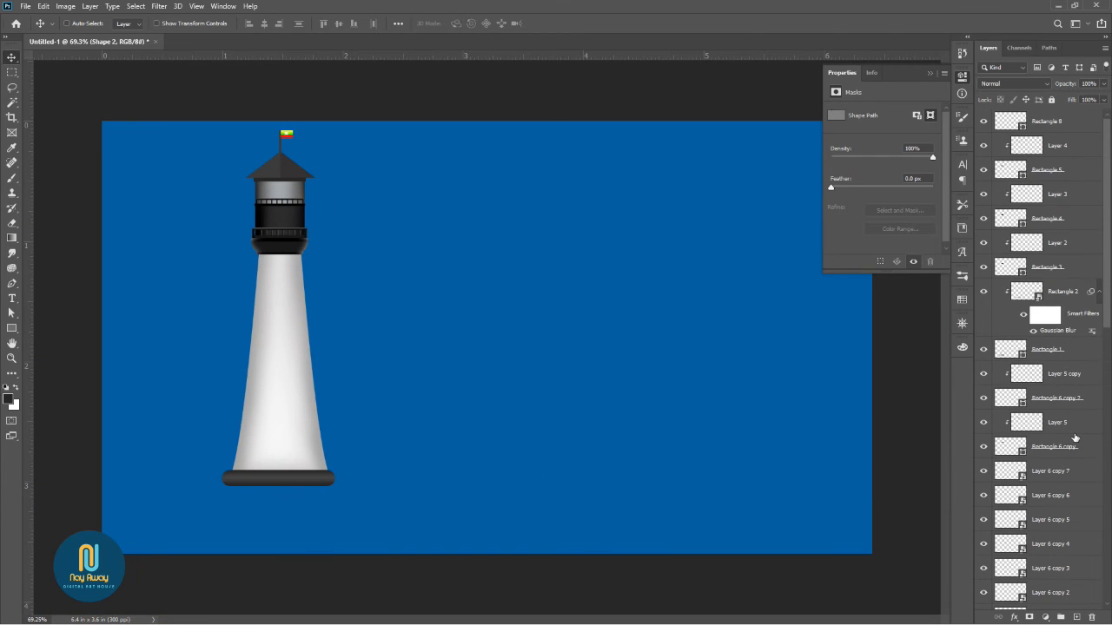
pyautogui.click(1059, 126)
pyautogui.scroll(-5, 1071, 356)
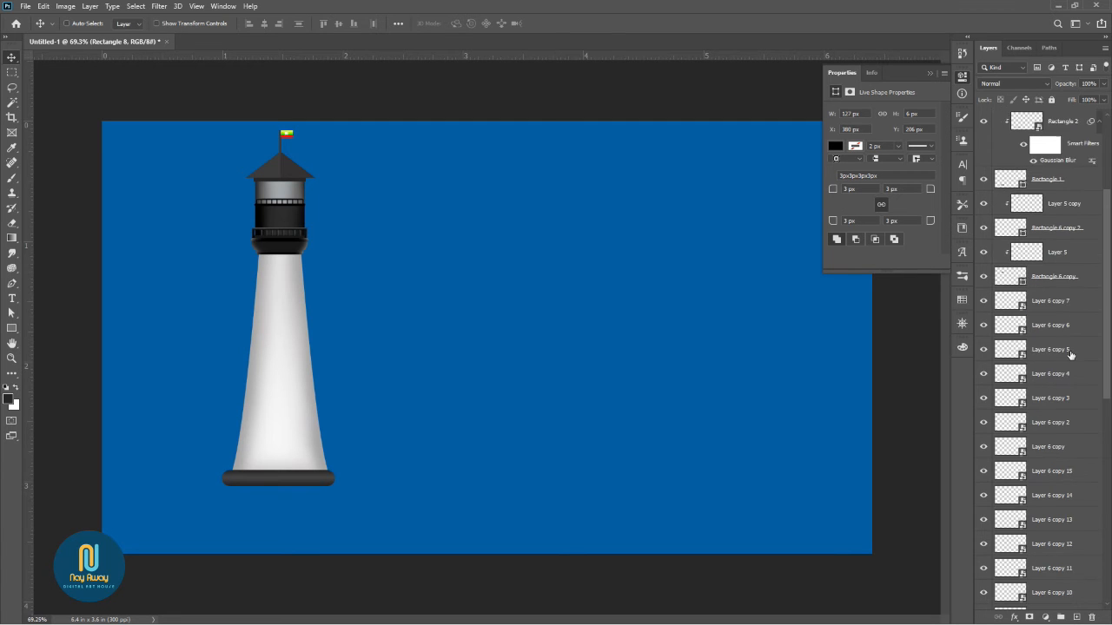
pyautogui.scroll(-5, 1071, 364)
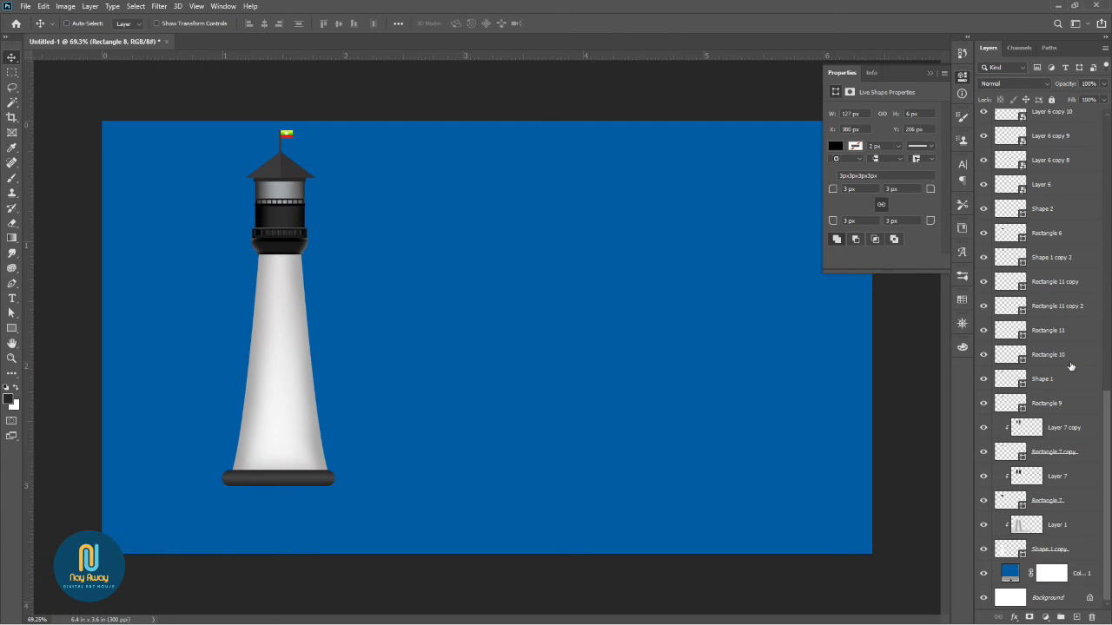
pyautogui.keyDown('shift'); pyautogui.click(1062, 555); pyautogui.keyUp('shift')
pyautogui.hotkey('ctrl', 'g')
pyautogui.click(984, 117)
pyautogui.click(984, 117)
# - Move the lighthouse group slightly down and to the right, and convert a duplicate of it to a Smart Object
pyautogui.moveTo(305, 389); pyautogui.dragTo(319, 414)
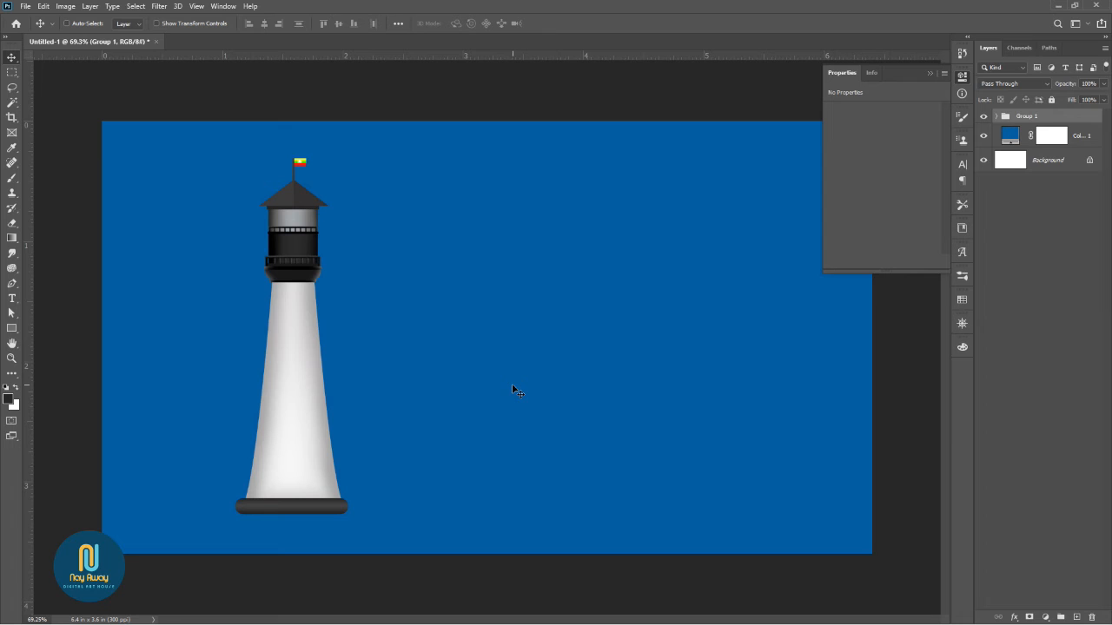
pyautogui.rightClick(1057, 120)
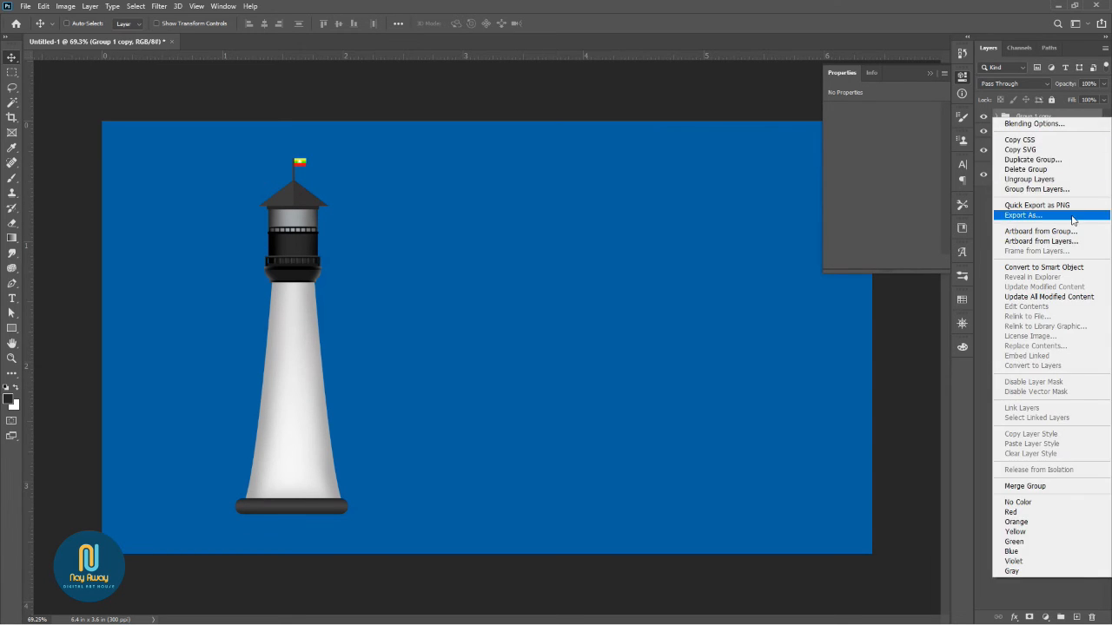
pyautogui.click(1030, 273)
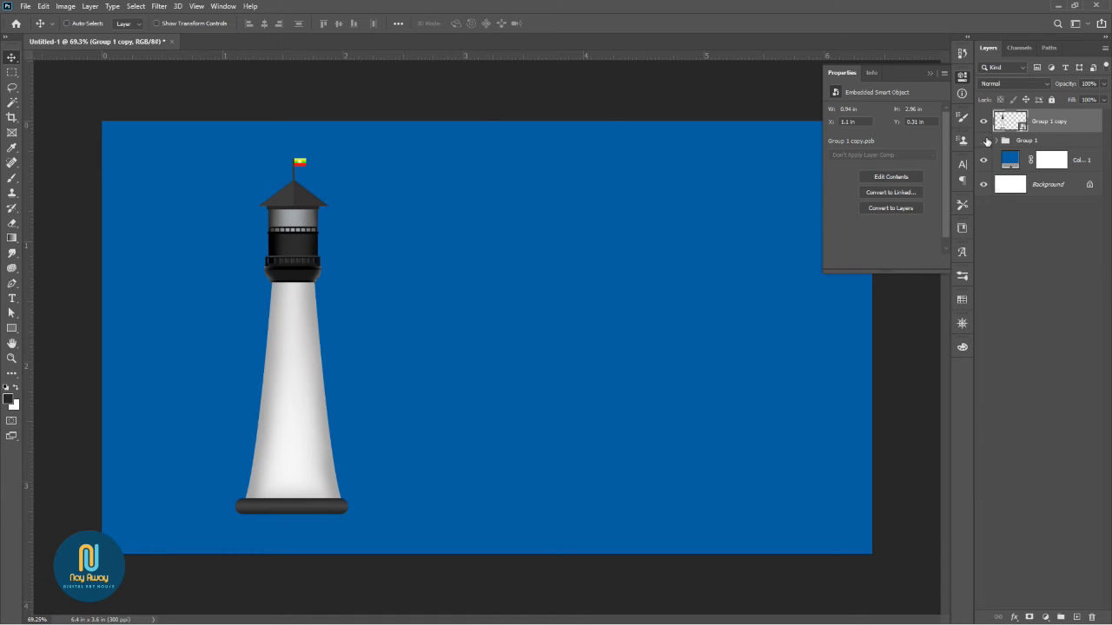
# - With the original group hidden, scale the Smart Object lighthouse to about 0.71 × 2.24 in and reposition it on the canvas's left side
pyautogui.hotkey('ctrl', 't')
pyautogui.moveTo(95, 119); pyautogui.dragTo(192, 234)
pyautogui.moveTo(365, 409); pyautogui.dragTo(307, 339)
pyautogui.moveTo(712, 161); pyautogui.dragTo(716, 160)
pyautogui.moveTo(342, 361); pyautogui.dragTo(334, 341)
pyautogui.press('Return')
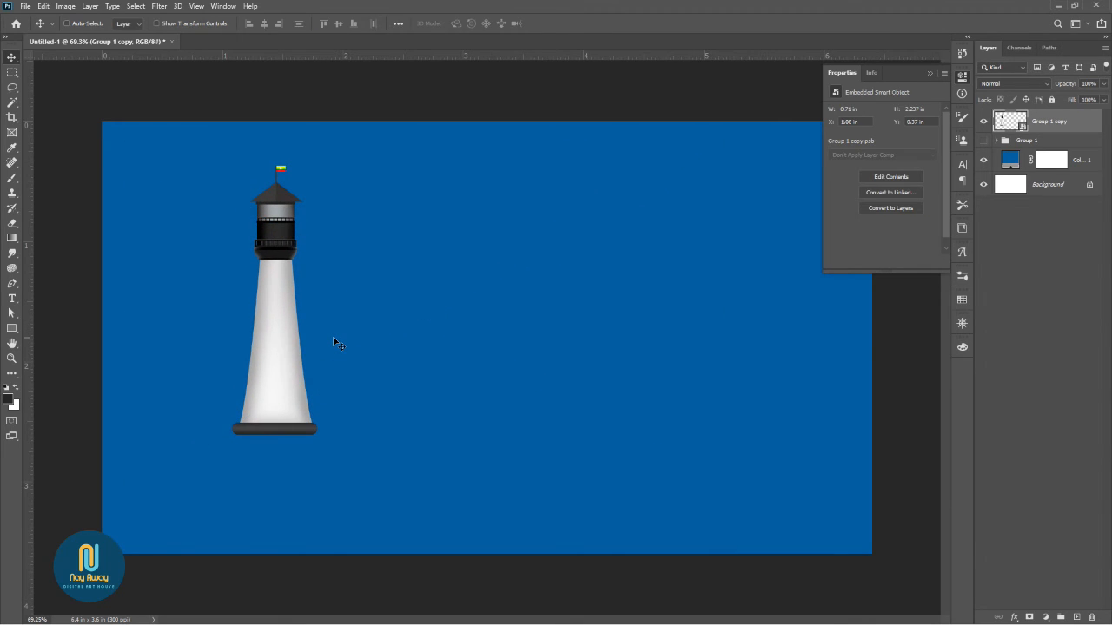
# - Draw a closed dark ground shape with a gently wavy top edge across the canvas's lower part with the Pen tool
pyautogui.press('p')
pyautogui.click(102, 439)
pyautogui.moveTo(358, 423); pyautogui.dragTo(471, 454)
pyautogui.moveTo(622, 441); pyautogui.dragTo(714, 430)
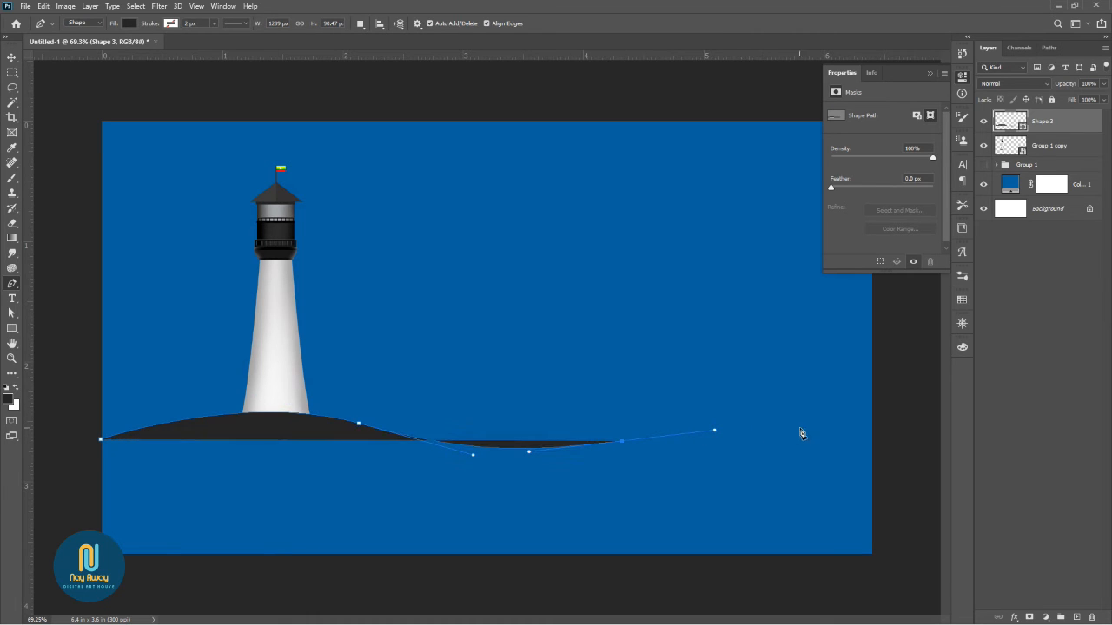
pyautogui.moveTo(876, 433); pyautogui.dragTo(921, 433)
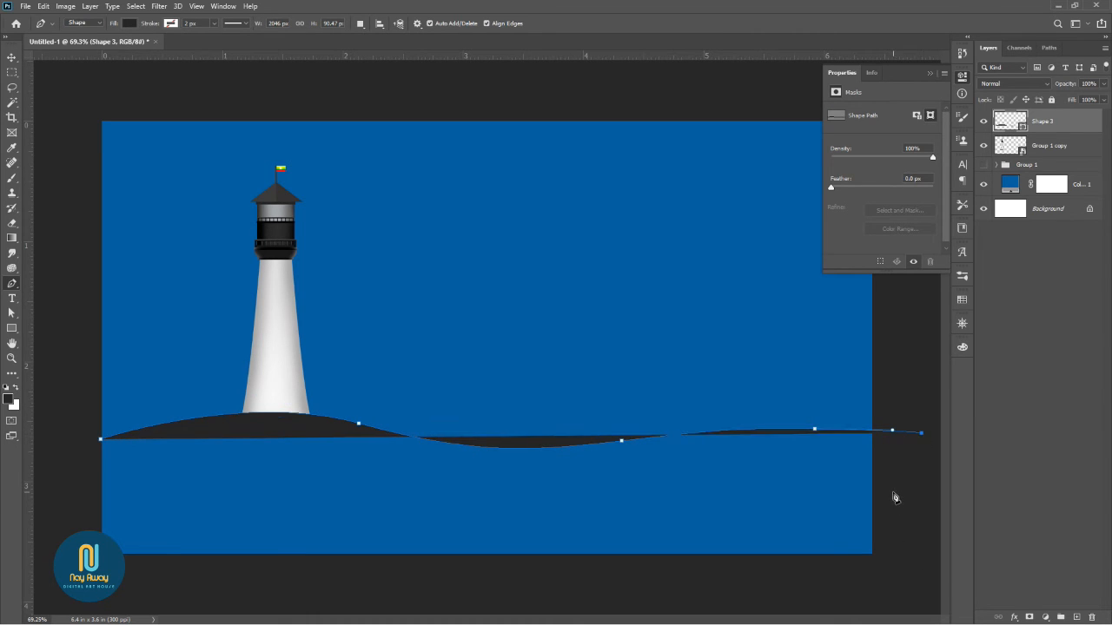
pyautogui.click(893, 571)
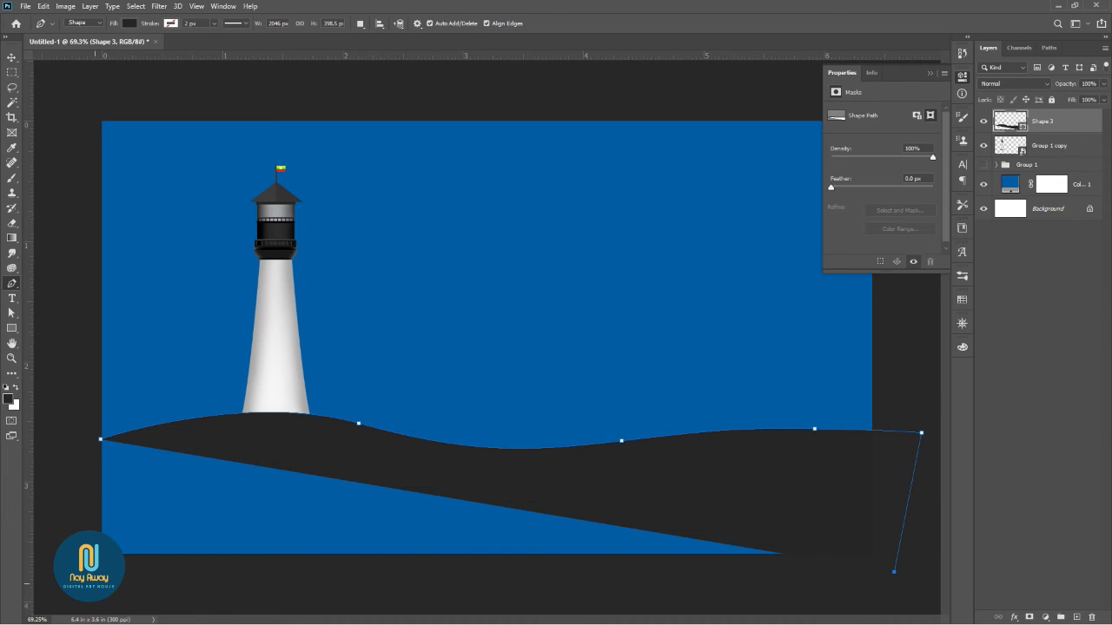
pyautogui.click(85, 580)
pyautogui.click(101, 442)
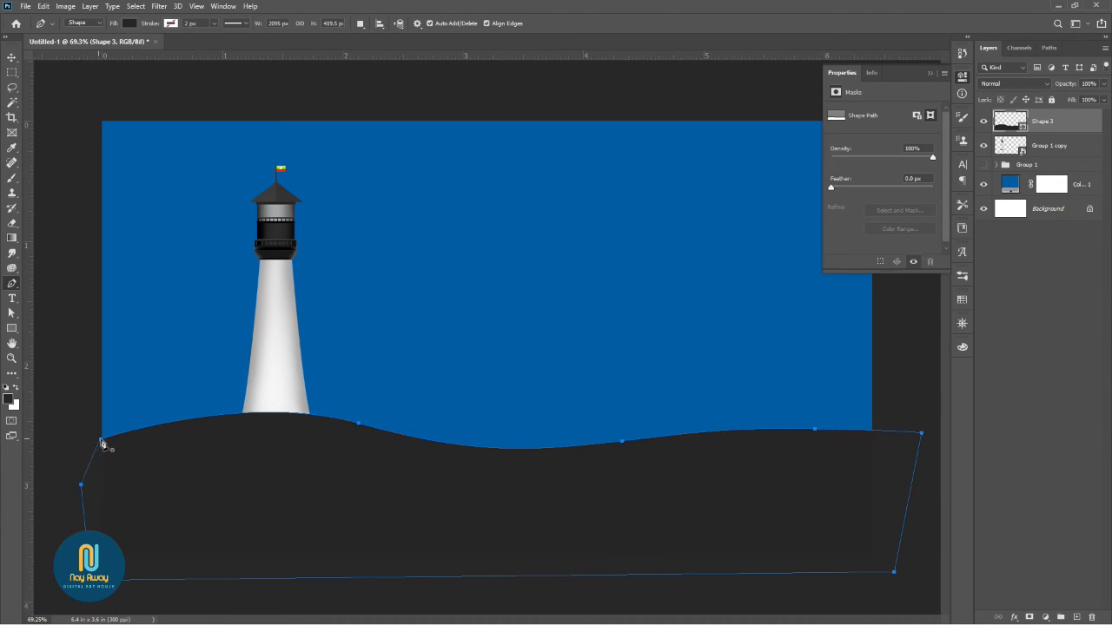
# - Place the ground layer, Shape 3, behind the lighthouse and lower the ground slightly to meet the lighthouse's base
pyautogui.moveTo(1040, 126); pyautogui.dragTo(1058, 161)
pyautogui.click(999, 187)
pyautogui.press('v')
pyautogui.moveTo(365, 449); pyautogui.dragTo(362, 463)
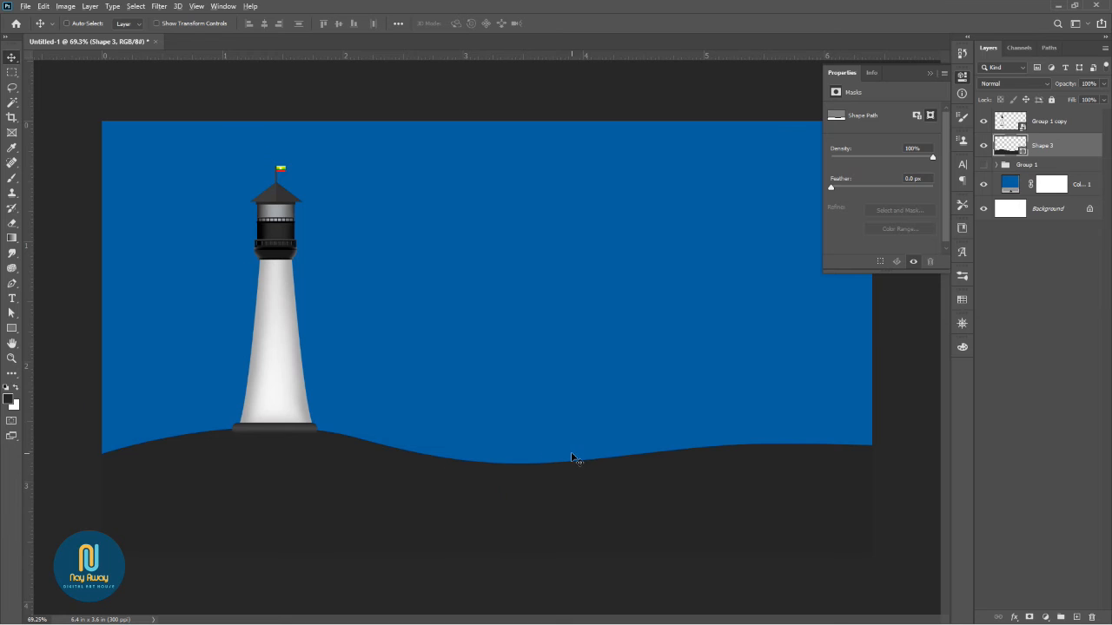
# - Change the sky's solid colour fill to a darker navy blue
pyautogui.scroll(-1, 573, 457)
pyautogui.doubleClick(1010, 184)
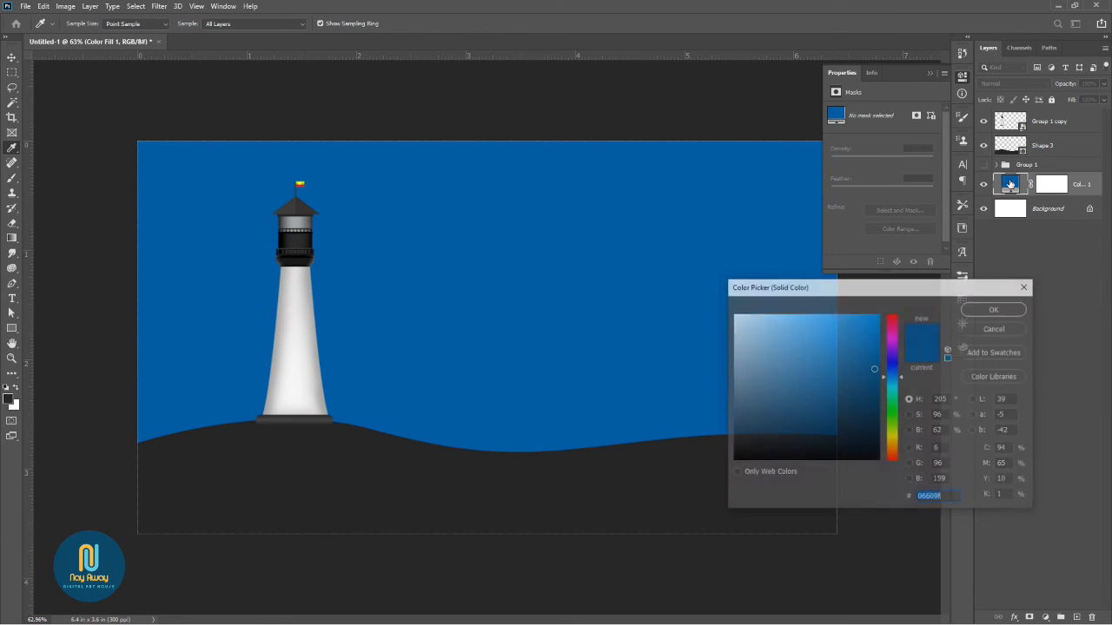
pyautogui.moveTo(870, 395); pyautogui.dragTo(878, 414)
pyautogui.click(996, 310)
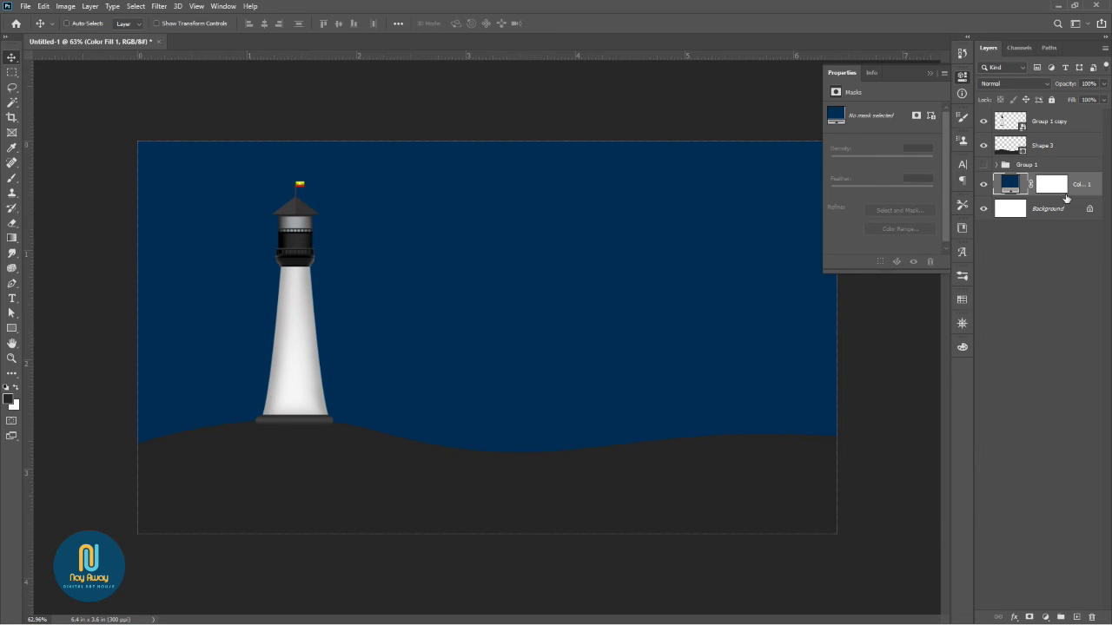
# - On a new layer above the sky fill, paint a soft glow in blue #0a5991 with a 2000 px Soft Round brush near the canvas centre
pyautogui.click(1076, 615)
pyautogui.press('b')
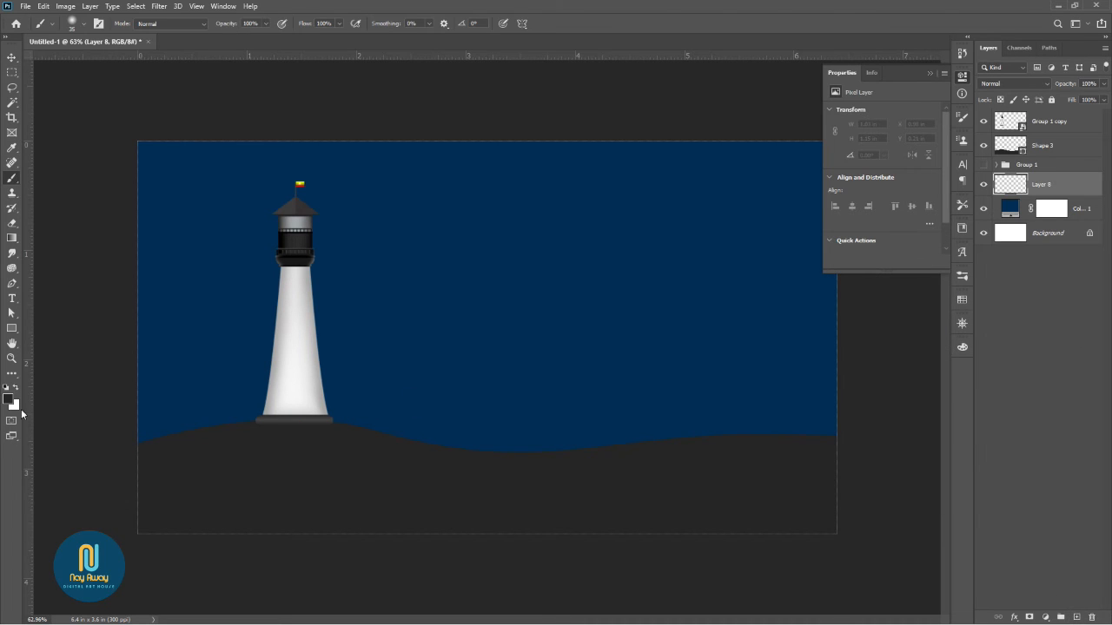
pyautogui.click(12, 399)
pyautogui.click(869, 376)
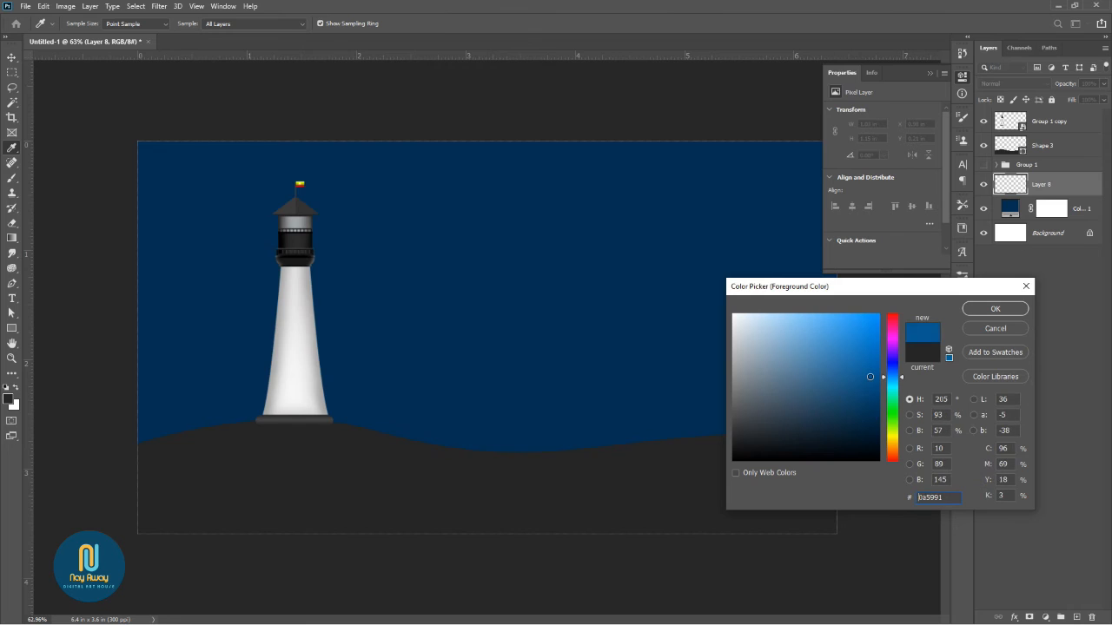
pyautogui.click(980, 313)
pyautogui.rightClick(449, 325)
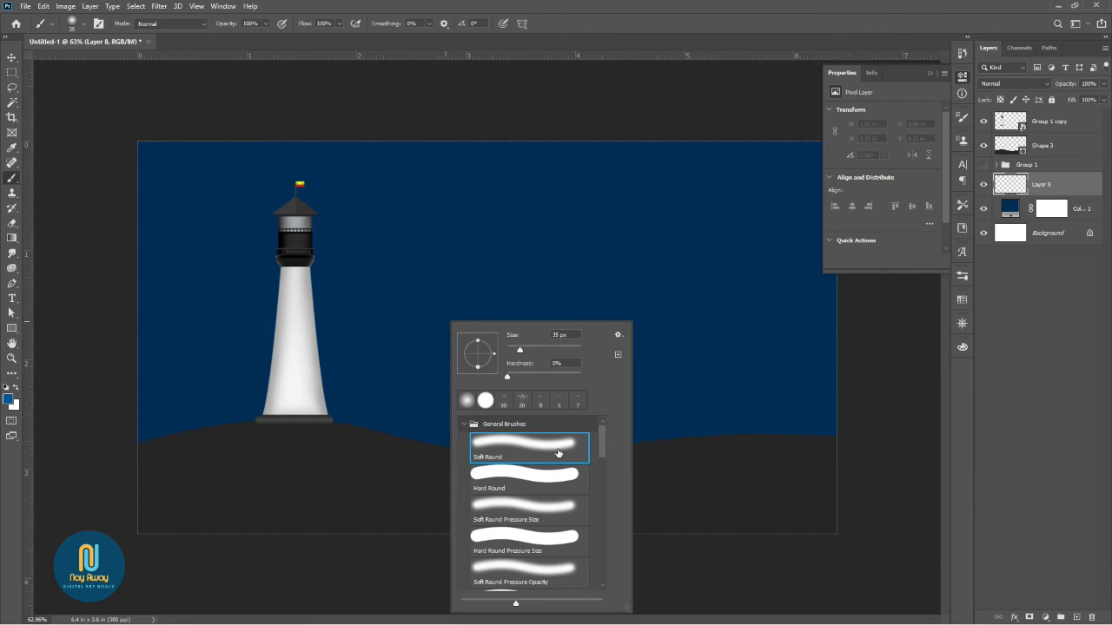
pyautogui.doubleClick(554, 447)
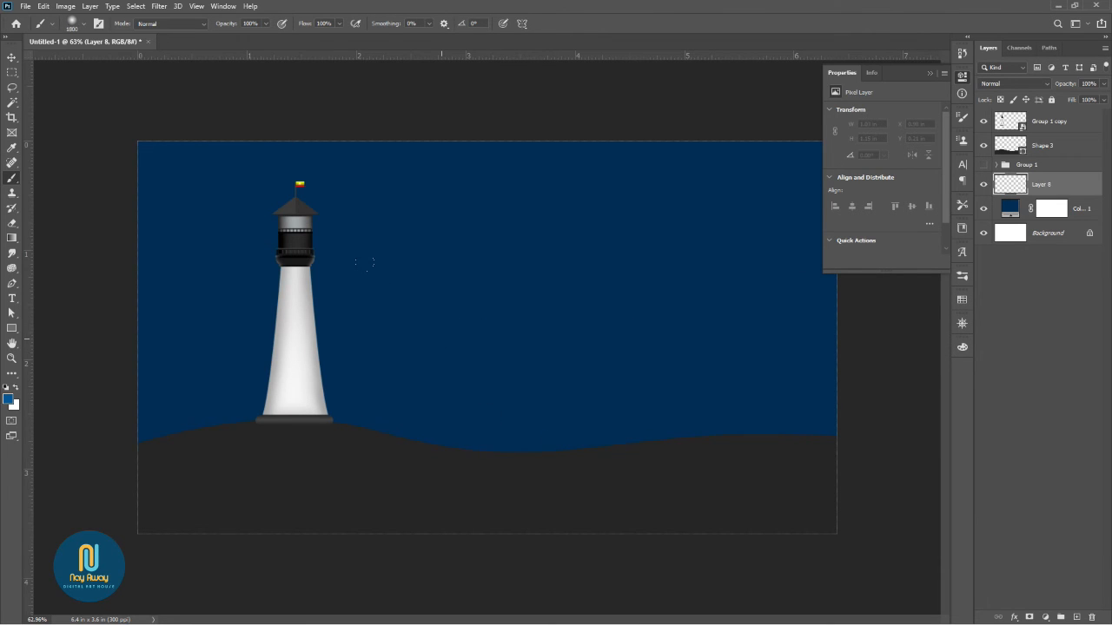
pyautogui.click(486, 295)
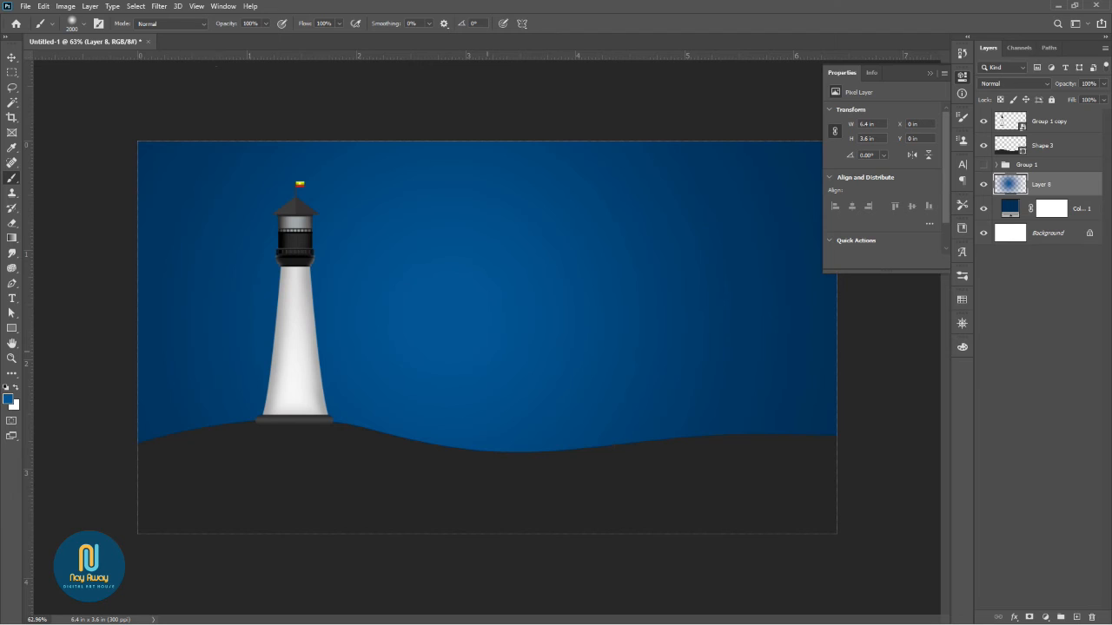
# - Draw a closed tree trunk shape, flared at the base and about 94 × 178 px, on the right-hand hill with the Pen tool
pyautogui.scroll(-3, 567, 390)
pyautogui.scroll(1, 483, 343)
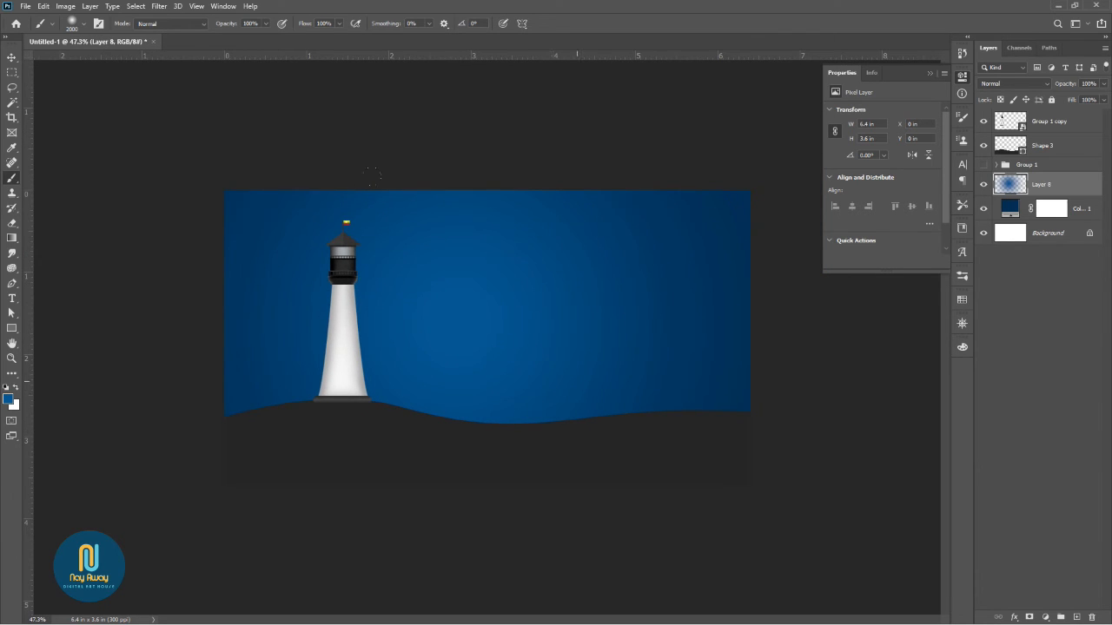
pyautogui.press('p')
pyautogui.scroll(1, 449, 417)
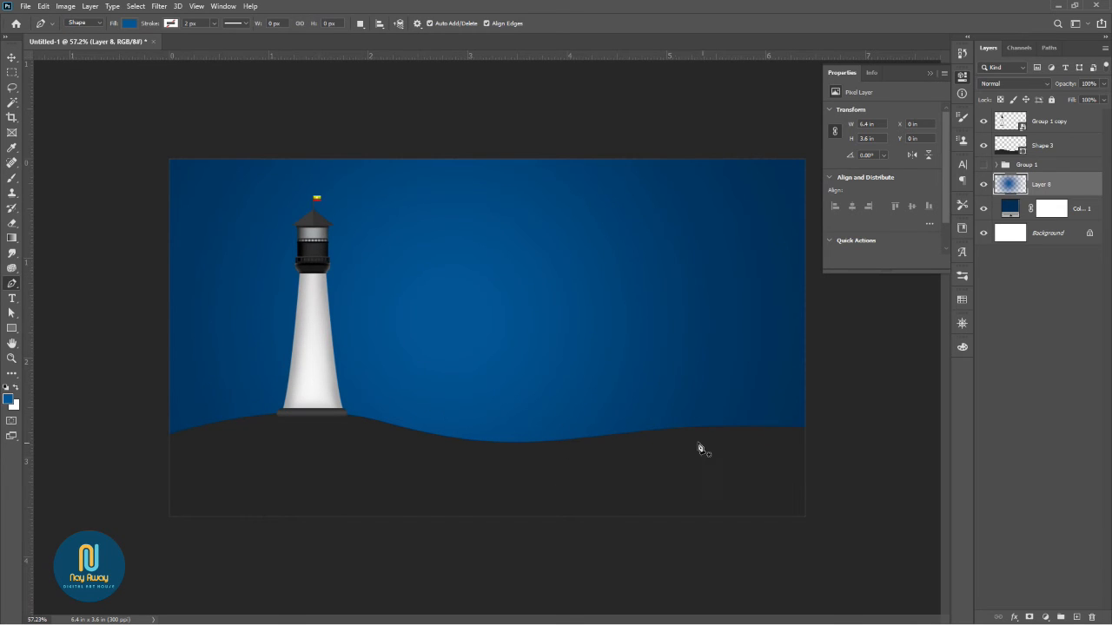
pyautogui.click(665, 436)
pyautogui.moveTo(685, 420); pyautogui.dragTo(686, 380)
pyautogui.scroll(3, 686, 383)
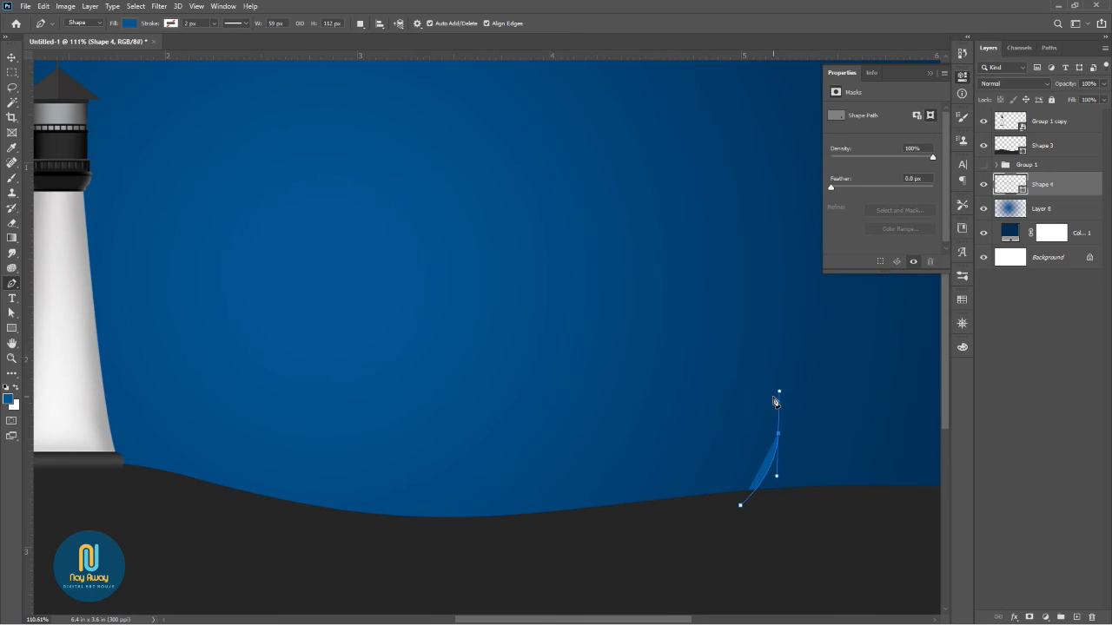
pyautogui.moveTo(780, 392); pyautogui.dragTo(786, 392)
pyautogui.moveTo(803, 498); pyautogui.dragTo(805, 504)
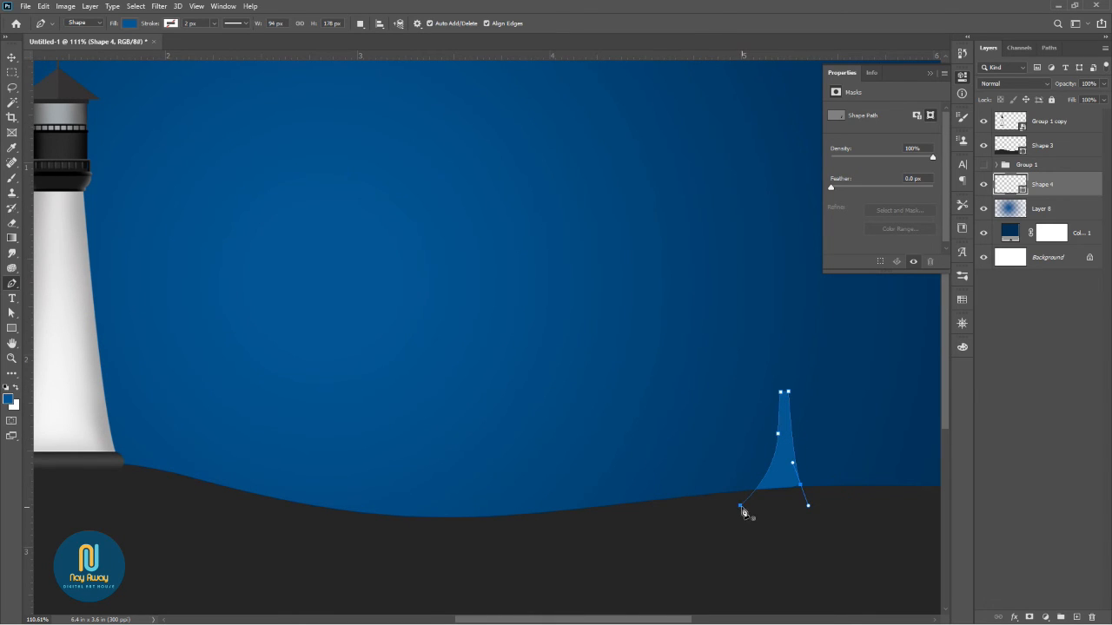
pyautogui.click(741, 507)
# - Recolour the trunk shape to the ground's dark gray
pyautogui.doubleClick(1011, 185)
pyautogui.click(889, 535)
pyautogui.click(970, 309)
pyautogui.press('Return')
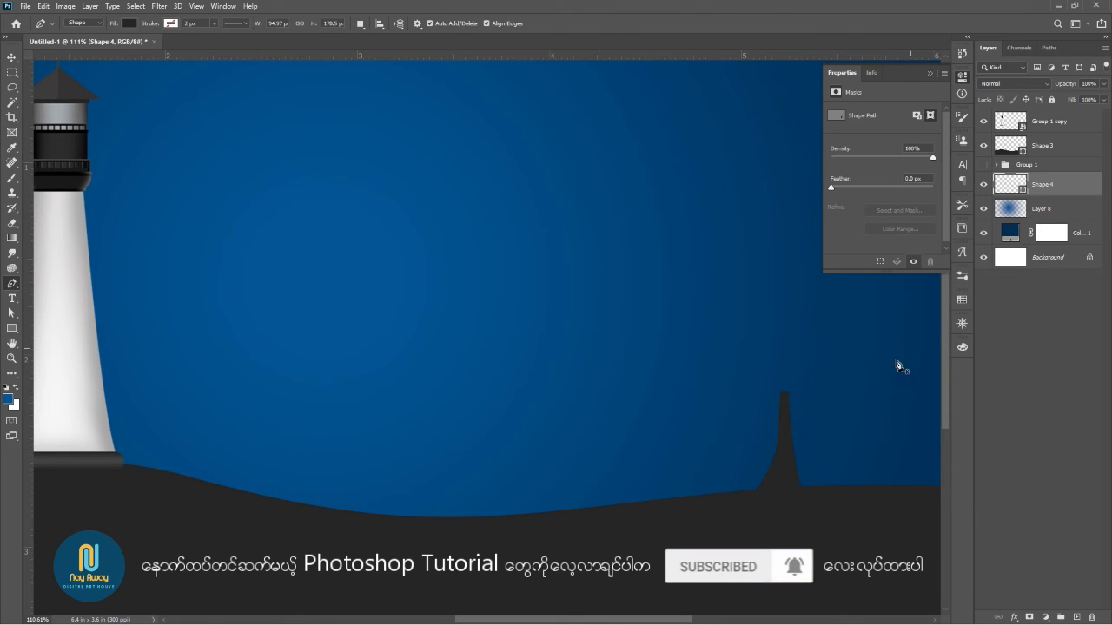
# - Draw a rounded, cloud-like foliage outline with ragged lower edges around the trunk's top with the Pen tool
pyautogui.scroll(-4, 826, 422)
pyautogui.scroll(5, 702, 390)
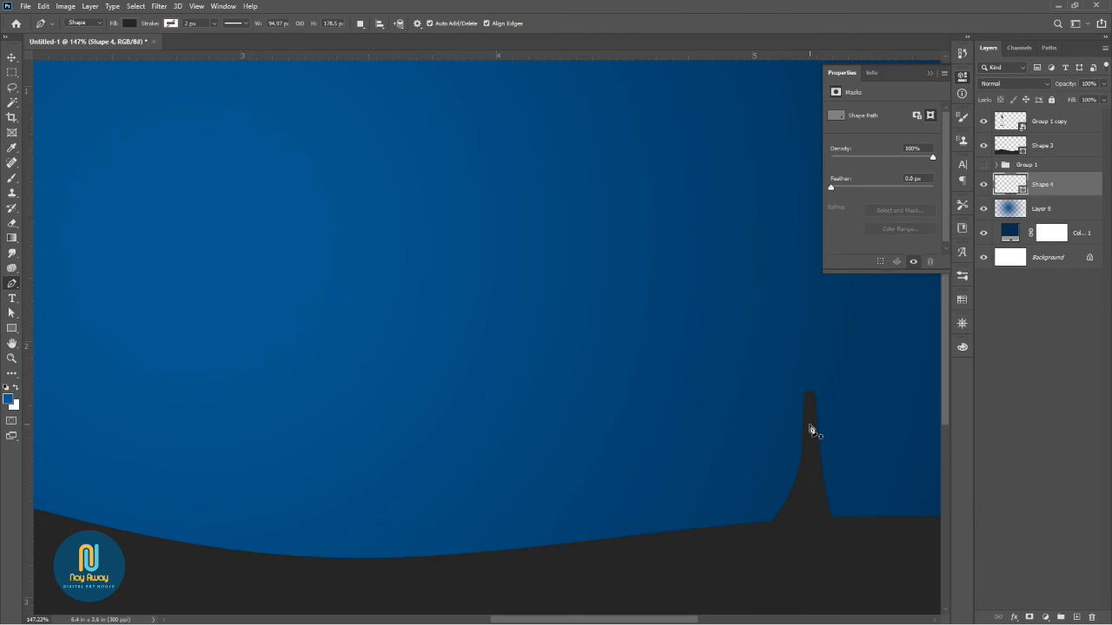
pyautogui.click(808, 397)
pyautogui.click(804, 405)
pyautogui.click(801, 405)
pyautogui.click(797, 402)
pyautogui.click(796, 407)
pyautogui.click(792, 406)
pyautogui.click(787, 408)
pyautogui.click(783, 406)
pyautogui.click(779, 407)
pyautogui.click(774, 405)
pyautogui.click(771, 408)
pyautogui.click(768, 405)
pyautogui.click(766, 408)
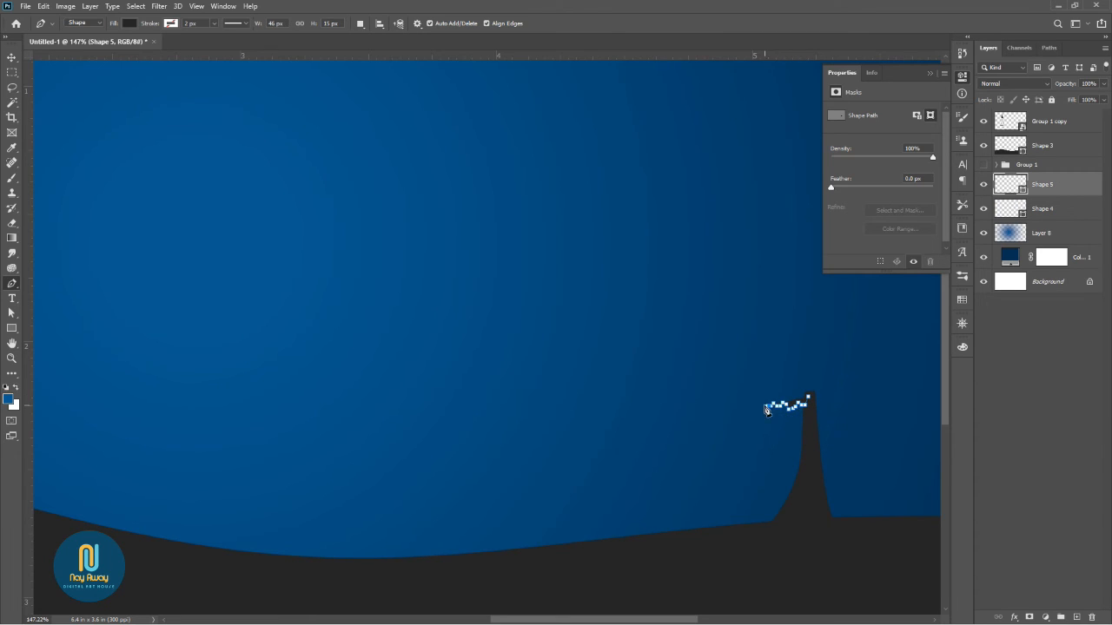
pyautogui.click(761, 404)
pyautogui.click(760, 400)
pyautogui.click(759, 395)
pyautogui.click(762, 389)
pyautogui.click(758, 384)
pyautogui.click(752, 385)
pyautogui.click(745, 385)
pyautogui.click(739, 383)
pyautogui.click(734, 369)
pyautogui.click(736, 362)
pyautogui.click(743, 355)
pyautogui.moveTo(756, 352); pyautogui.dragTo(601, 381)
pyautogui.click(616, 380)
pyautogui.click(609, 377)
pyautogui.click(601, 376)
pyautogui.click(597, 375)
pyautogui.click(587, 372)
pyautogui.click(583, 366)
pyautogui.click(582, 360)
pyautogui.click(580, 353)
pyautogui.click(580, 347)
pyautogui.click(581, 340)
pyautogui.click(586, 329)
pyautogui.click(594, 320)
pyautogui.click(605, 314)
pyautogui.click(617, 313)
pyautogui.click(628, 319)
pyautogui.click(636, 310)
pyautogui.click(643, 304)
pyautogui.click(647, 295)
pyautogui.click(653, 287)
pyautogui.click(662, 282)
pyautogui.click(670, 279)
pyautogui.click(679, 277)
pyautogui.click(689, 276)
pyautogui.click(699, 276)
pyautogui.click(712, 277)
pyautogui.click(723, 279)
pyautogui.click(734, 284)
pyautogui.click(742, 291)
pyautogui.click(748, 301)
pyautogui.click(752, 310)
pyautogui.click(753, 322)
pyautogui.click(753, 333)
pyautogui.click(758, 344)
pyautogui.click(775, 332)
pyautogui.click(796, 351)
pyautogui.click(794, 364)
pyautogui.click(792, 377)
pyautogui.click(782, 382)
pyautogui.click(788, 391)
pyautogui.click(785, 397)
pyautogui.click(778, 401)
pyautogui.click(768, 401)
pyautogui.click(761, 404)
pyautogui.click(760, 411)
pyautogui.click(752, 418)
pyautogui.click(745, 421)
pyautogui.click(736, 423)
pyautogui.click(726, 423)
pyautogui.click(715, 425)
pyautogui.click(705, 429)
pyautogui.click(695, 431)
pyautogui.click(684, 431)
pyautogui.click(674, 429)
pyautogui.click(666, 427)
pyautogui.click(655, 429)
# - Position the foliage shape over the trunk and lower it to form a shorter tree
pyautogui.press('v')
pyautogui.moveTo(713, 385); pyautogui.dragTo(700, 416)
pyautogui.scroll(-6, 700, 417)
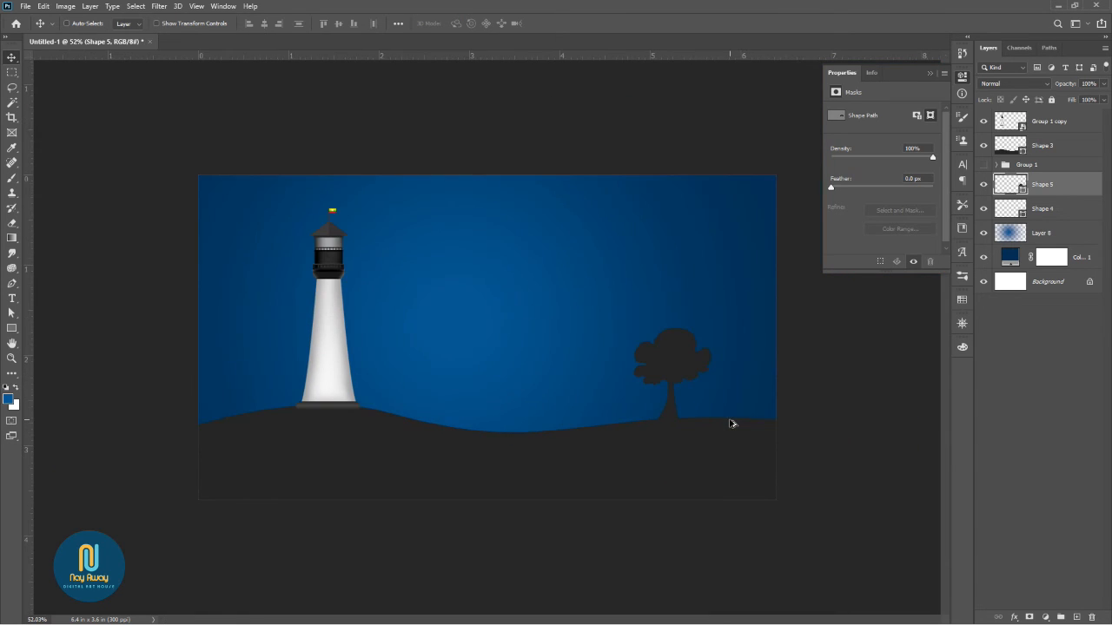
pyautogui.moveTo(692, 350); pyautogui.dragTo(686, 366)
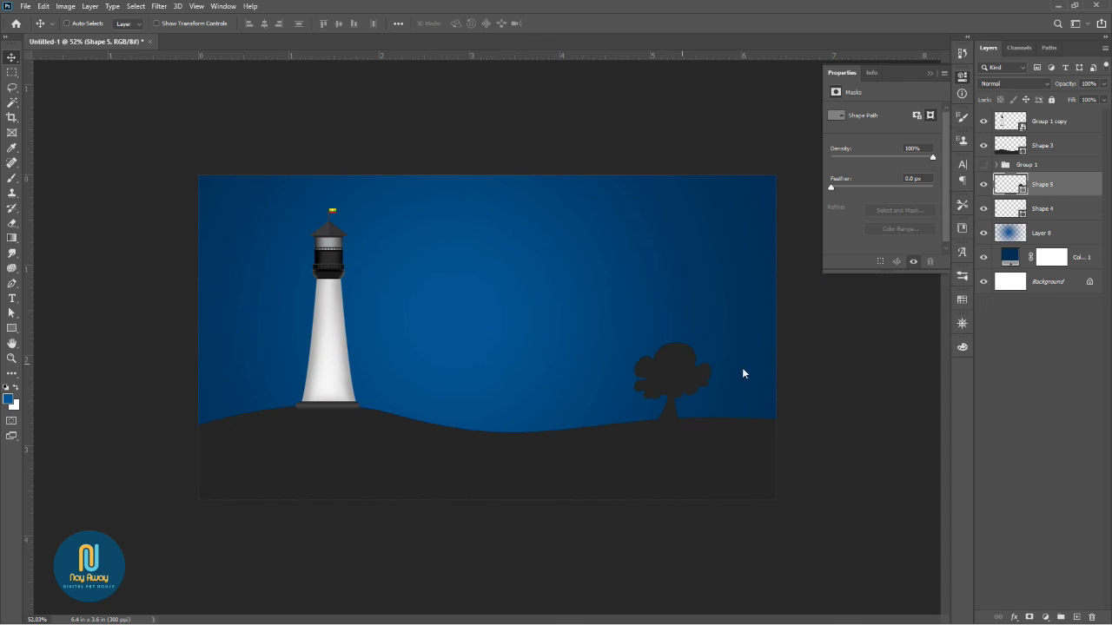
# - Merge the foliage layer, Shape 5, and the trunk layer, Shape 4, into one tree shape
pyautogui.scroll(-3, 720, 372)
pyautogui.scroll(1, 721, 372)
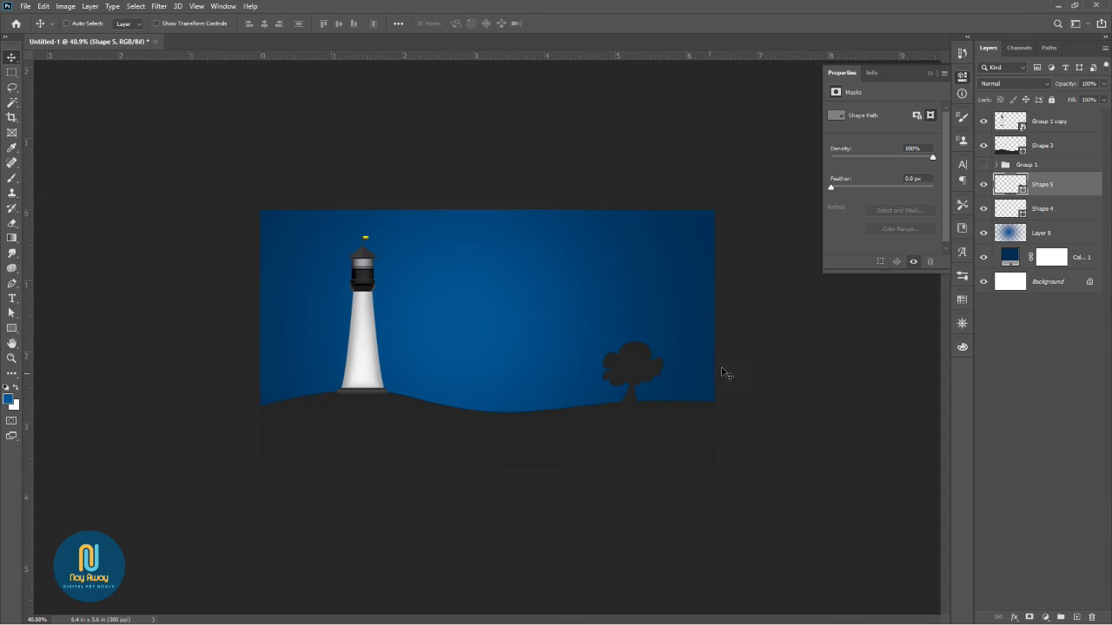
pyautogui.keyDown('shift'); pyautogui.click(1039, 210); pyautogui.keyUp('shift')
pyautogui.rightClick(1066, 204)
pyautogui.press('Escape')
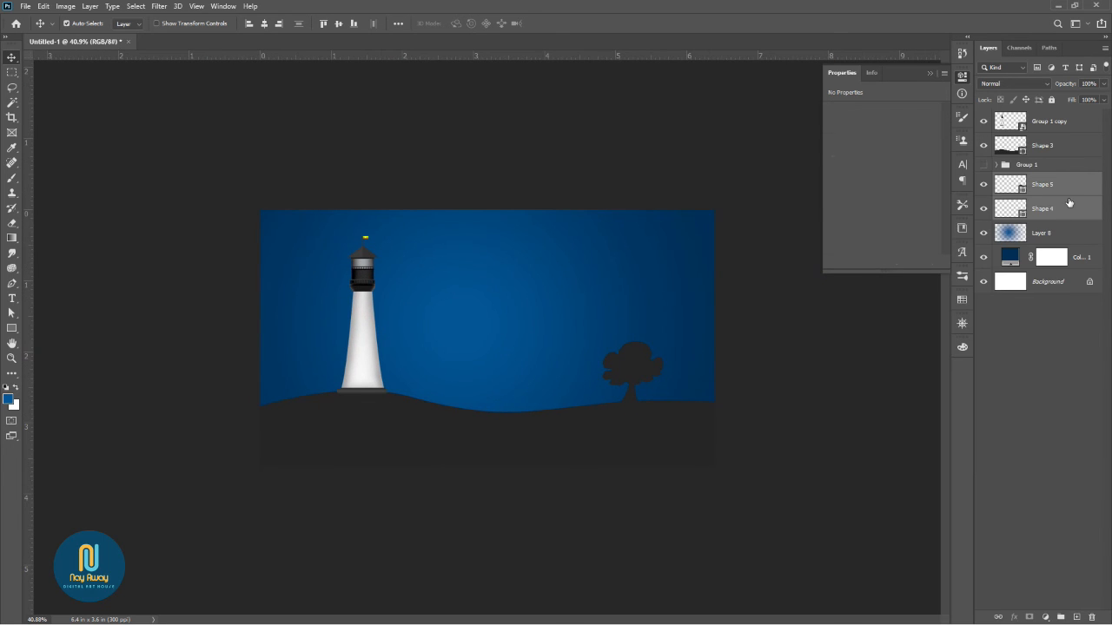
pyautogui.hotkey('ctrl', 'e')
pyautogui.hotkey('ctrl', 'j')
pyautogui.moveTo(665, 384); pyautogui.dragTo(608, 383)
pyautogui.press('Delete')
pyautogui.click(985, 184)
pyautogui.click(985, 184)
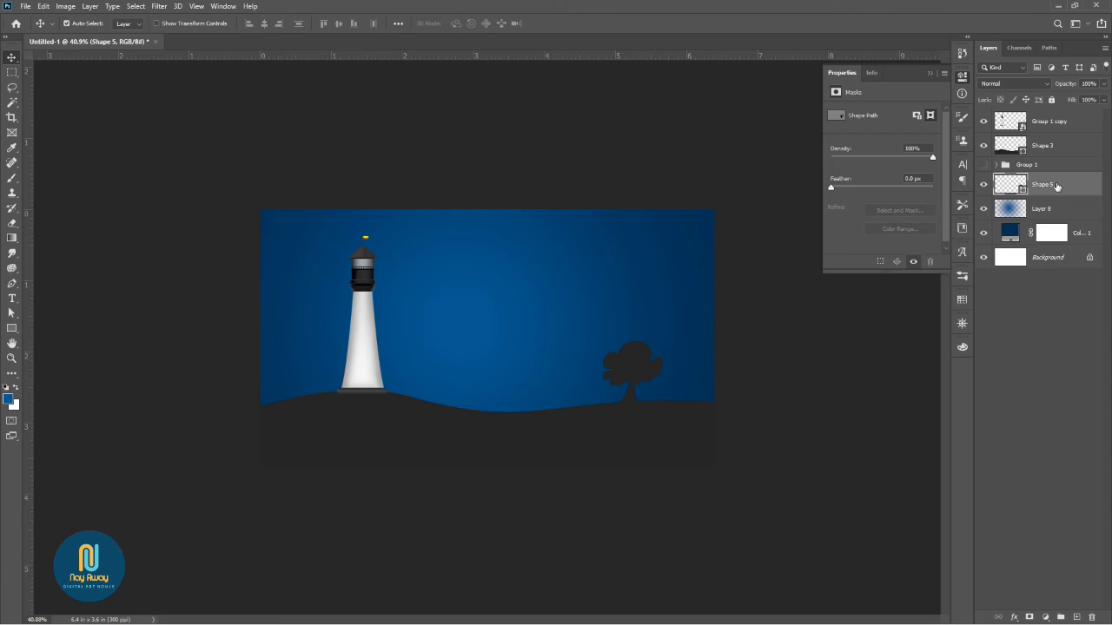
# - Duplicate the tree to its right, then shift the original tree slightly left and enlarge it
pyautogui.hotkey('ctrl', 'j')
pyautogui.moveTo(656, 370); pyautogui.dragTo(712, 373)
pyautogui.keyDown('ctrl'); pyautogui.click(637, 357); pyautogui.keyUp('ctrl')
pyautogui.moveTo(637, 357); pyautogui.dragTo(580, 316)
pyautogui.hotkey('ctrl', 't')
pyautogui.press('Return')
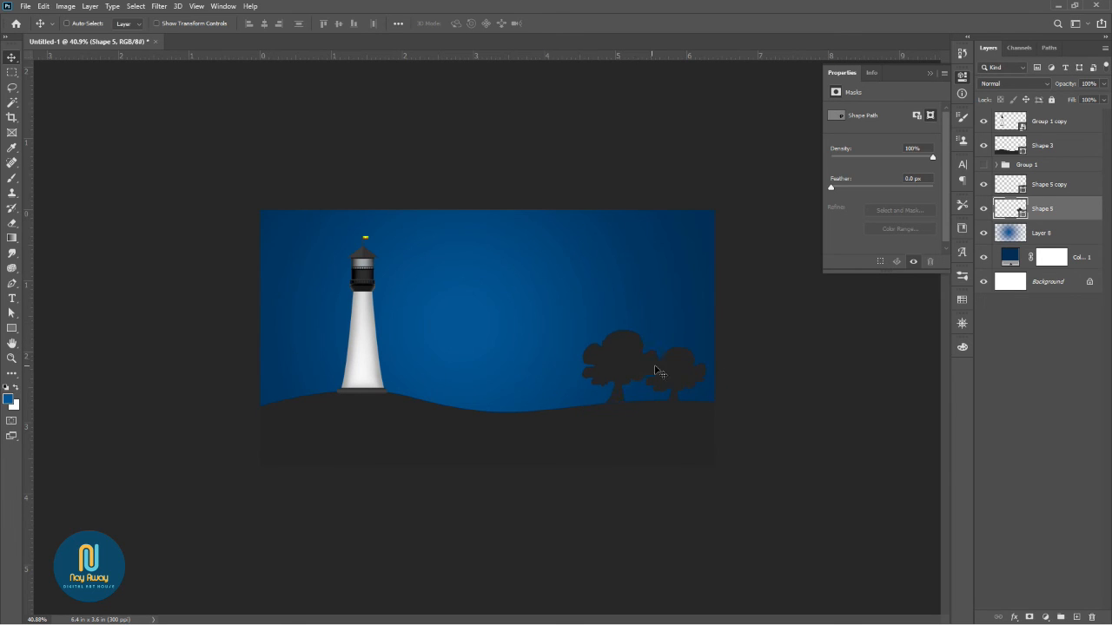
# - Duplicate both trees, move the copies to the hill left of the lighthouse, and scale them down to fit there
pyautogui.scroll(-3, 667, 370)
pyautogui.hotkey('ctrl', '+')
pyautogui.keyDown('shift'); pyautogui.click(1065, 192); pyautogui.keyUp('shift')
pyautogui.hotkey('ctrl', 'j')
pyautogui.moveTo(688, 386); pyautogui.dragTo(325, 381)
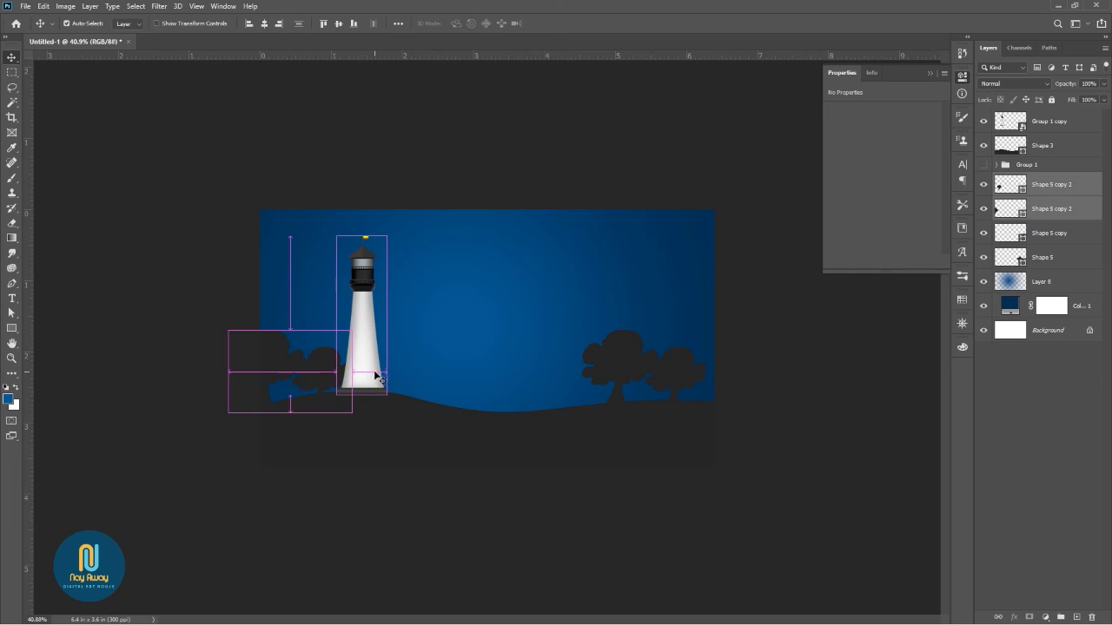
pyautogui.hotkey('ctrl', 't')
pyautogui.moveTo(352, 331); pyautogui.dragTo(300, 366)
pyautogui.moveTo(268, 403); pyautogui.dragTo(302, 396)
pyautogui.press('Return')
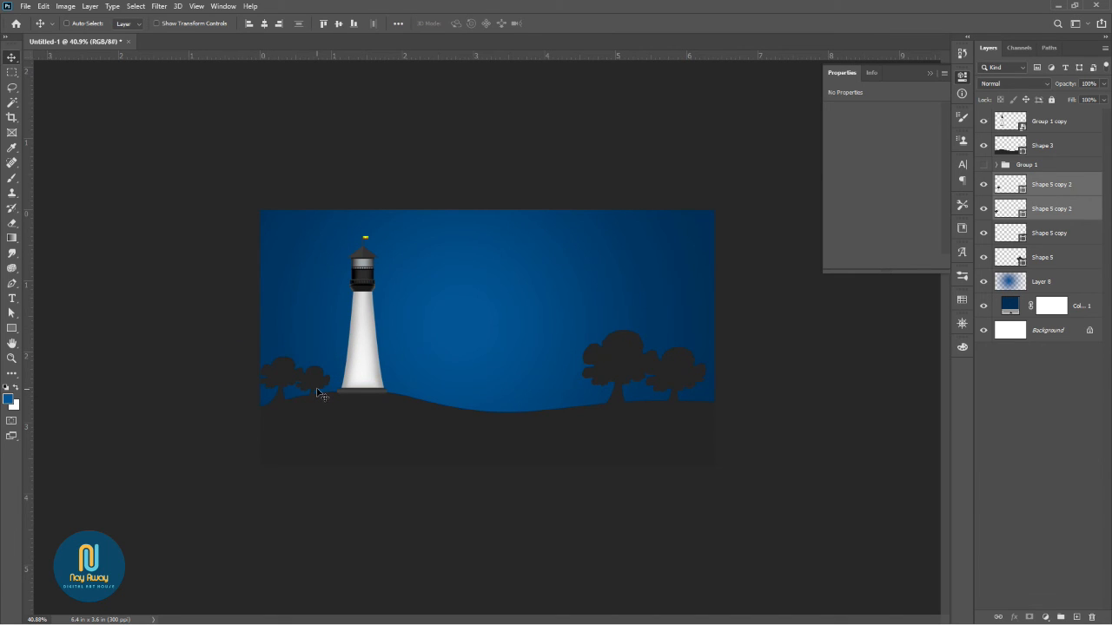
# - Flip the small tree pair horizontally and place another copy of it behind the lighthouse's base
pyautogui.hotkey('ctrl', 't')
pyautogui.rightClick(313, 388)
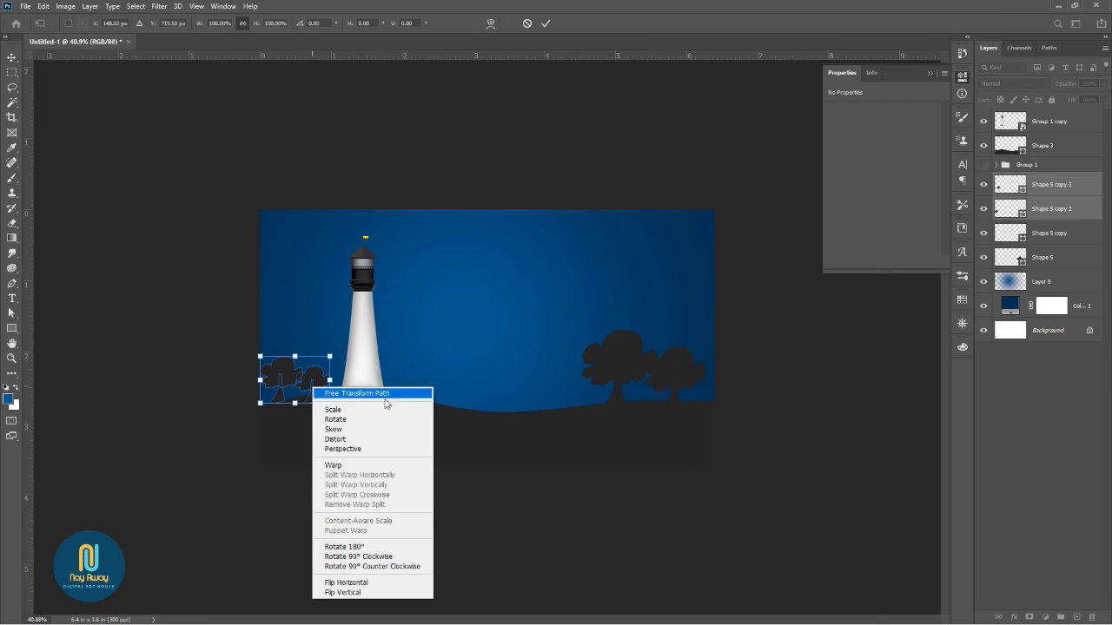
pyautogui.click(365, 582)
pyautogui.press('Return')
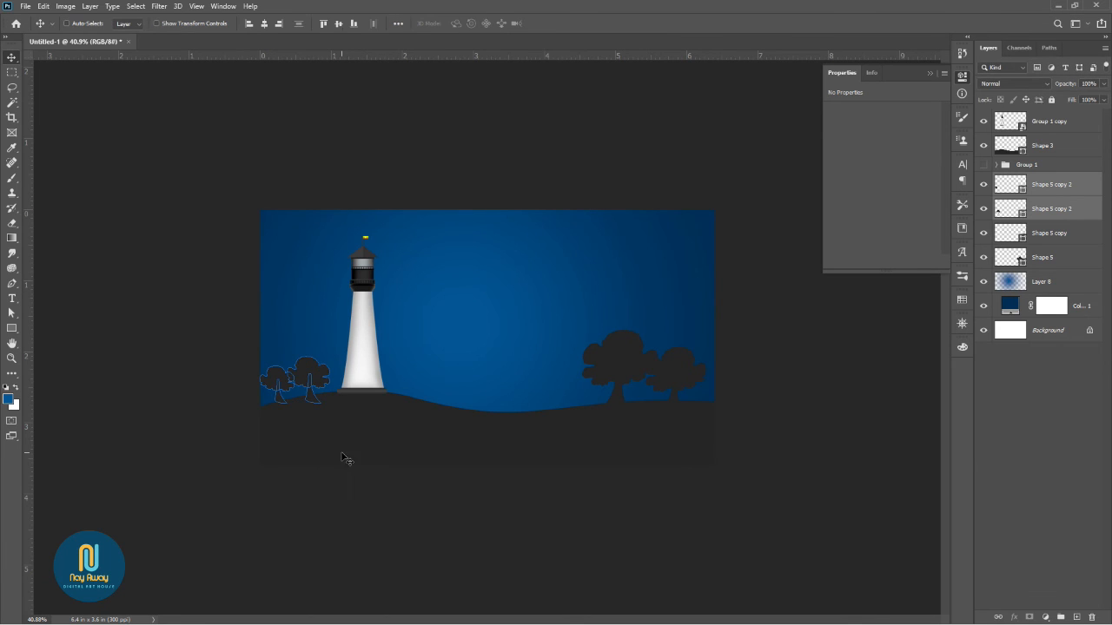
pyautogui.moveTo(356, 417); pyautogui.dragTo(402, 402)
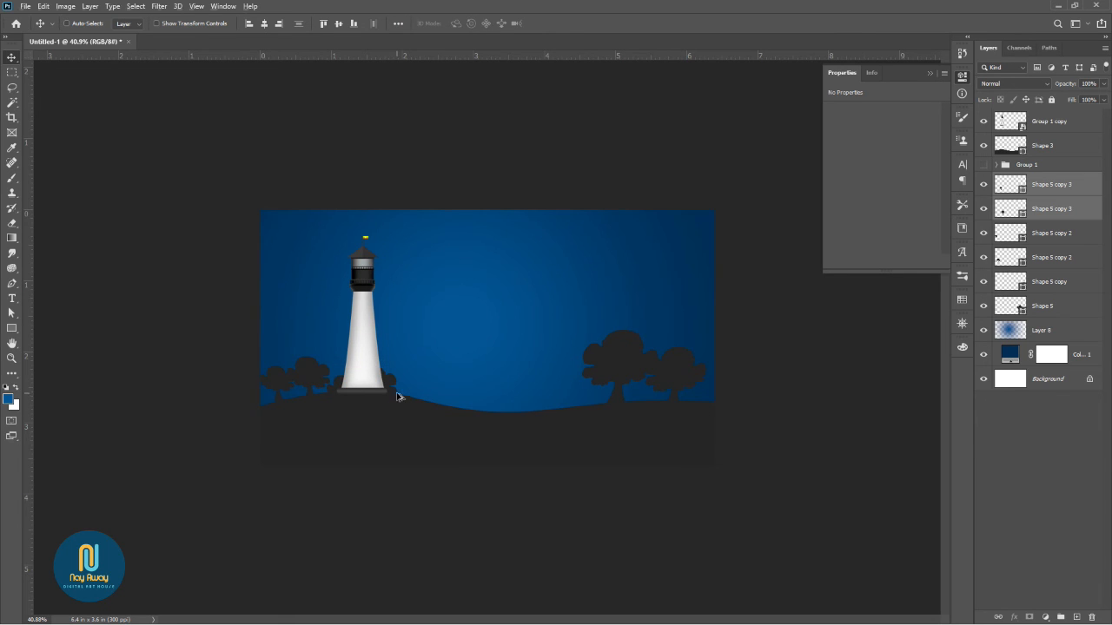
pyautogui.hotkey('ctrl', '+')
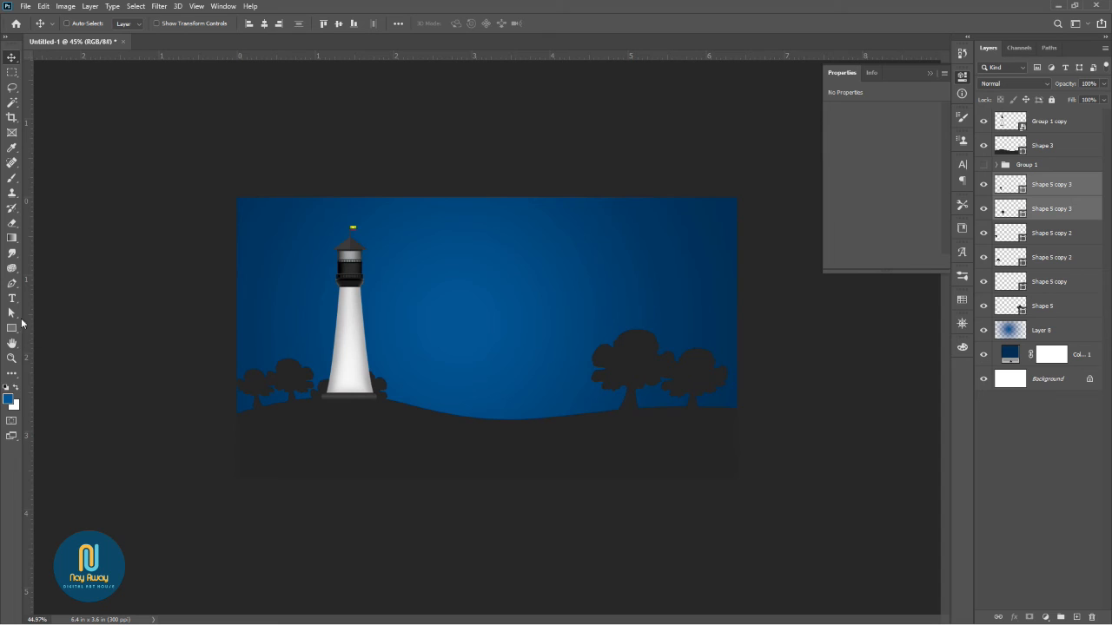
# - Draw a circle about 498 × 498 px with the Ellipse tool on a layer directly above the sky glow, Layer 8
pyautogui.moveTo(11, 329); pyautogui.dragTo(69, 353)
pyautogui.click(1046, 328)
pyautogui.moveTo(344, 249); pyautogui.dragTo(409, 315)
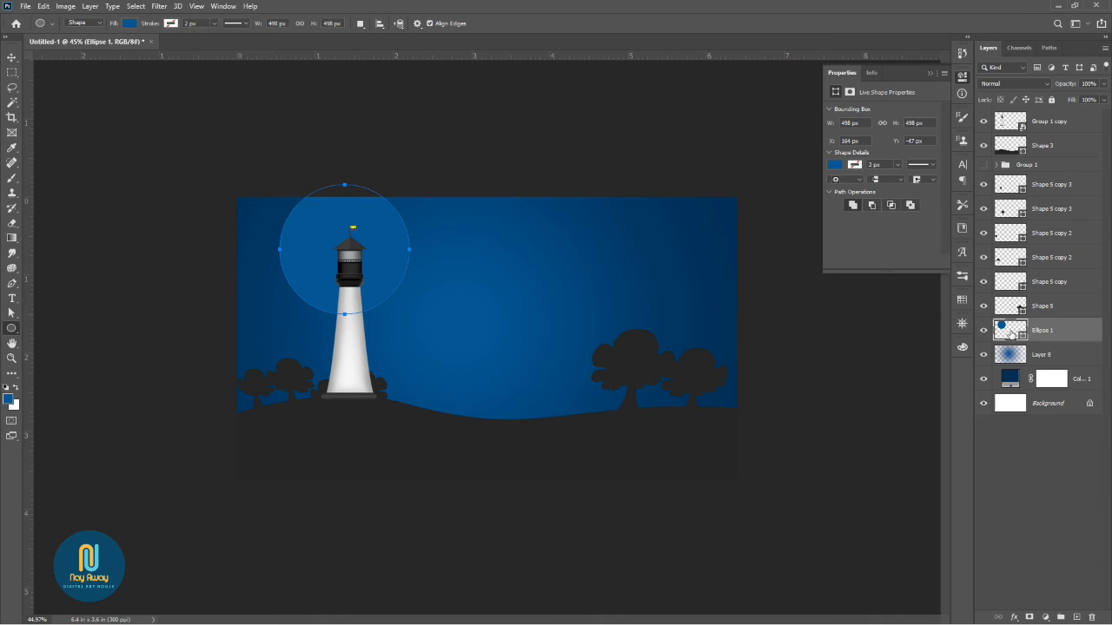
# - Fill the circle with white (#ffffff) and move it into the open sky between the lighthouse and the large trees
pyautogui.doubleClick(1010, 334)
pyautogui.moveTo(744, 338); pyautogui.dragTo(707, 303)
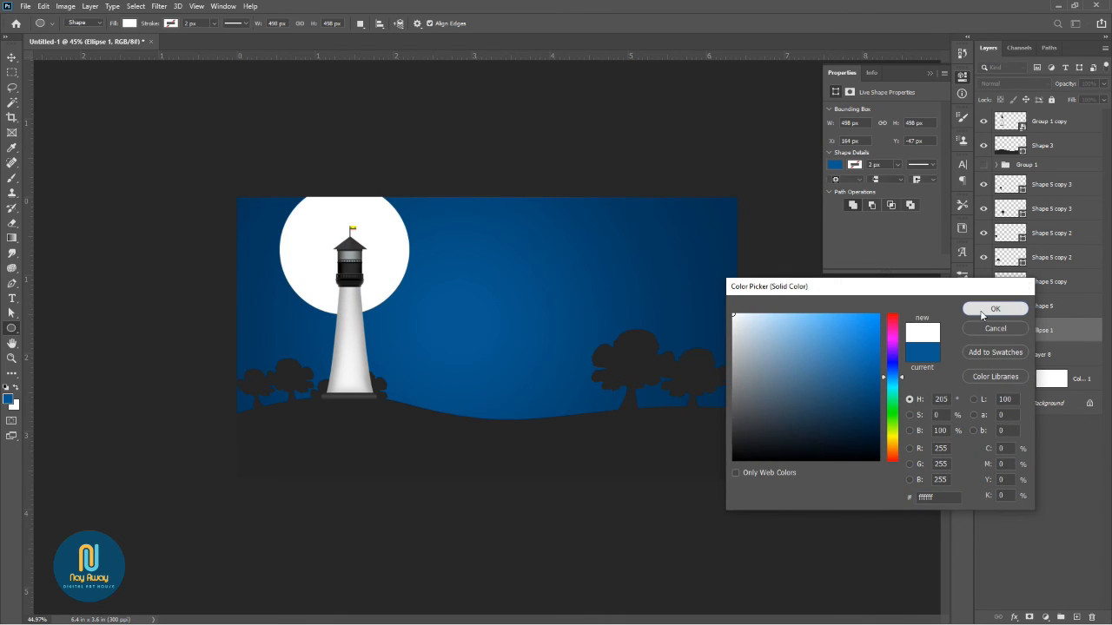
pyautogui.click(981, 311)
pyautogui.press('v')
pyautogui.moveTo(392, 249); pyautogui.dragTo(523, 293)
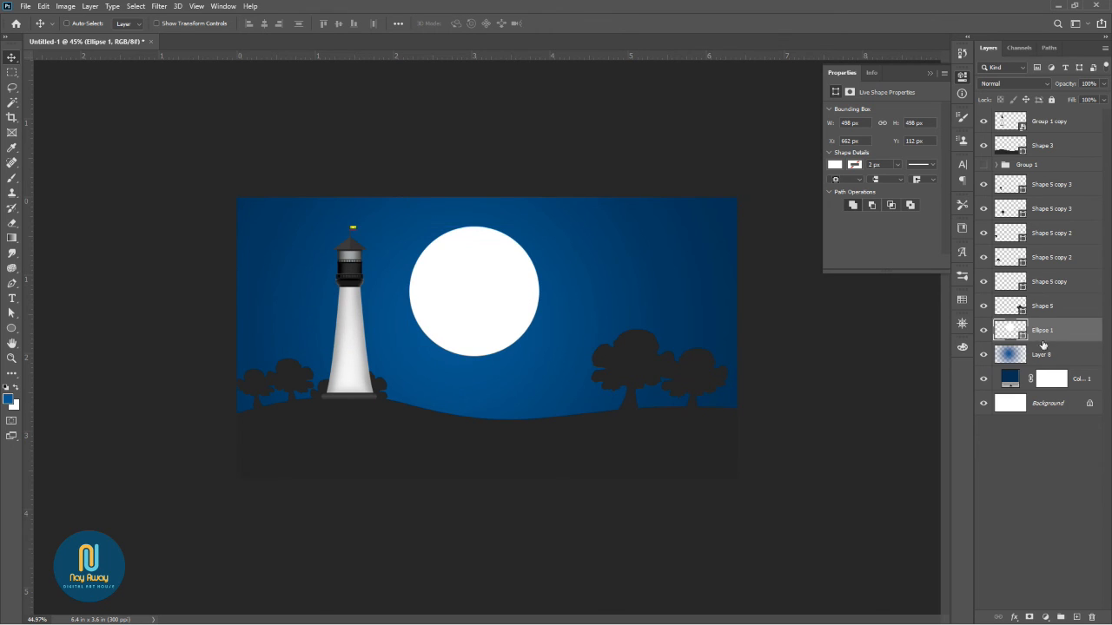
# - On a new layer behind the white moon, paint a soft white glow centred on it with a 900 px brush
pyautogui.click(1057, 355)
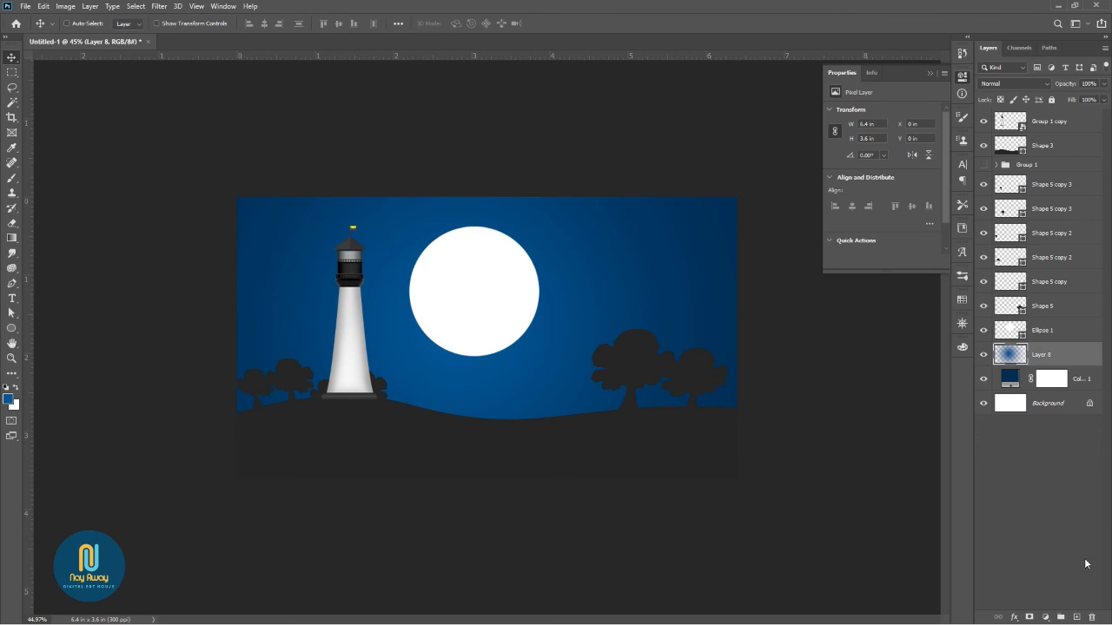
pyautogui.click(1075, 617)
pyautogui.press('b')
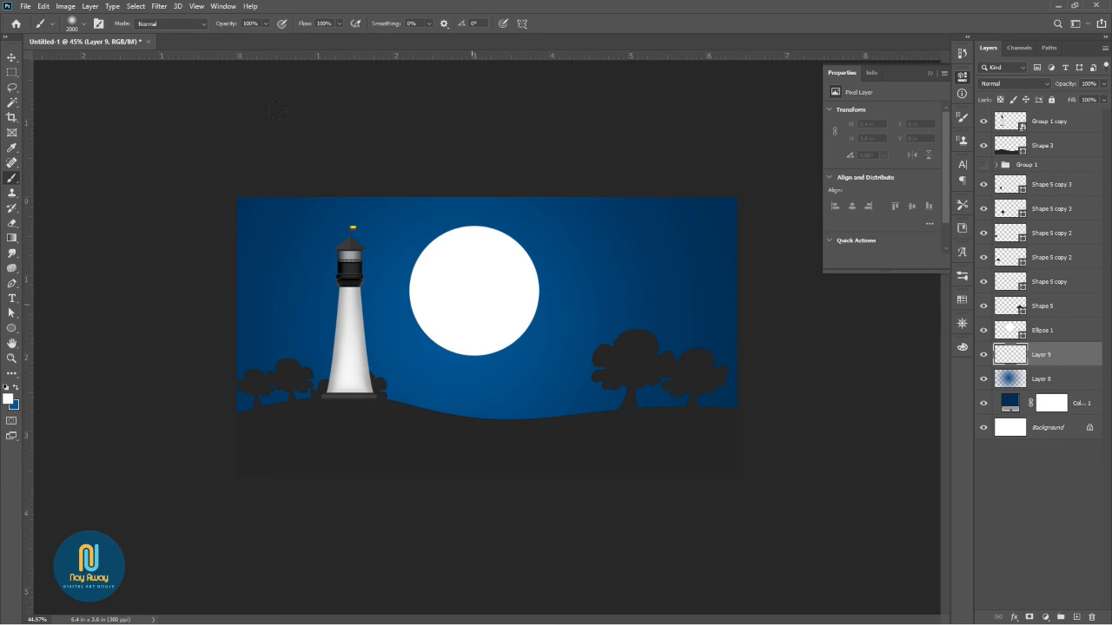
pyautogui.rightClick(487, 289)
pyautogui.press('Escape')
pyautogui.click(473, 291)
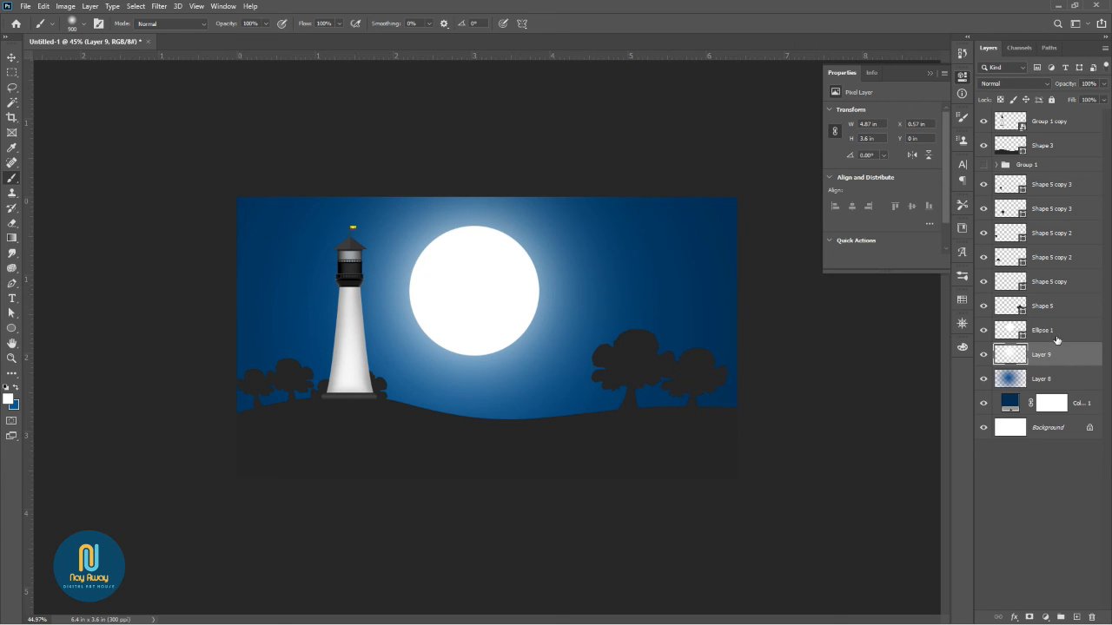
# - Move the white moon together with its glow layer so they sit behind the top of the lighthouse
pyautogui.keyDown('shift'); pyautogui.click(1054, 333); pyautogui.keyUp('shift')
pyautogui.press('v')
pyautogui.moveTo(534, 290); pyautogui.dragTo(415, 280)
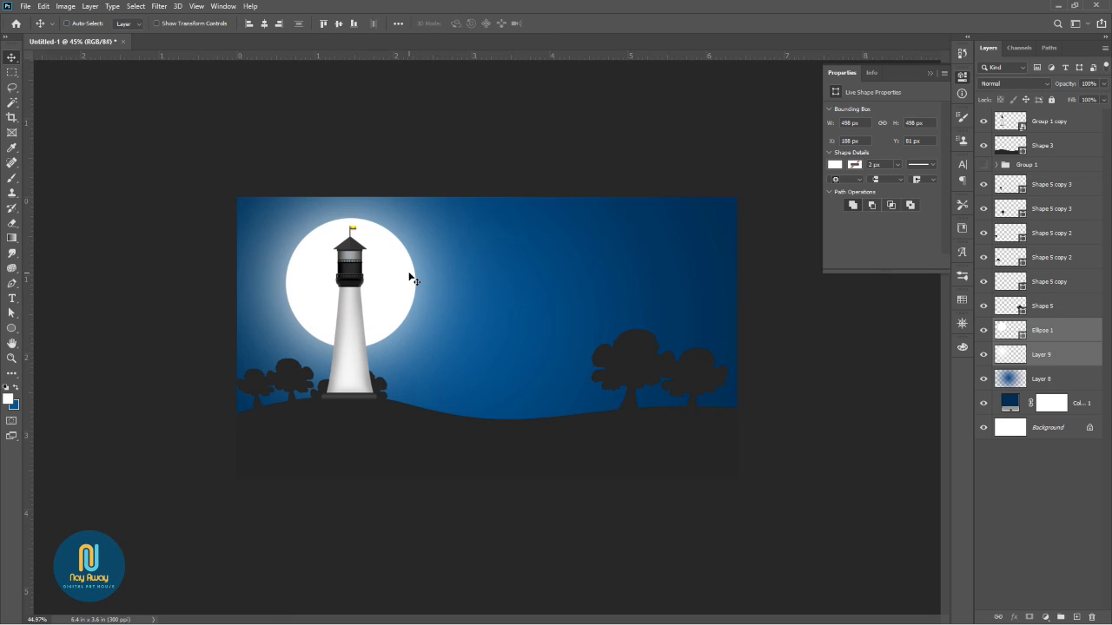
# - Draw a light beam with the Pen tool, about 1409 × 373 px, widening from the lighthouse lantern across the sky above the large trees
pyautogui.press('p')
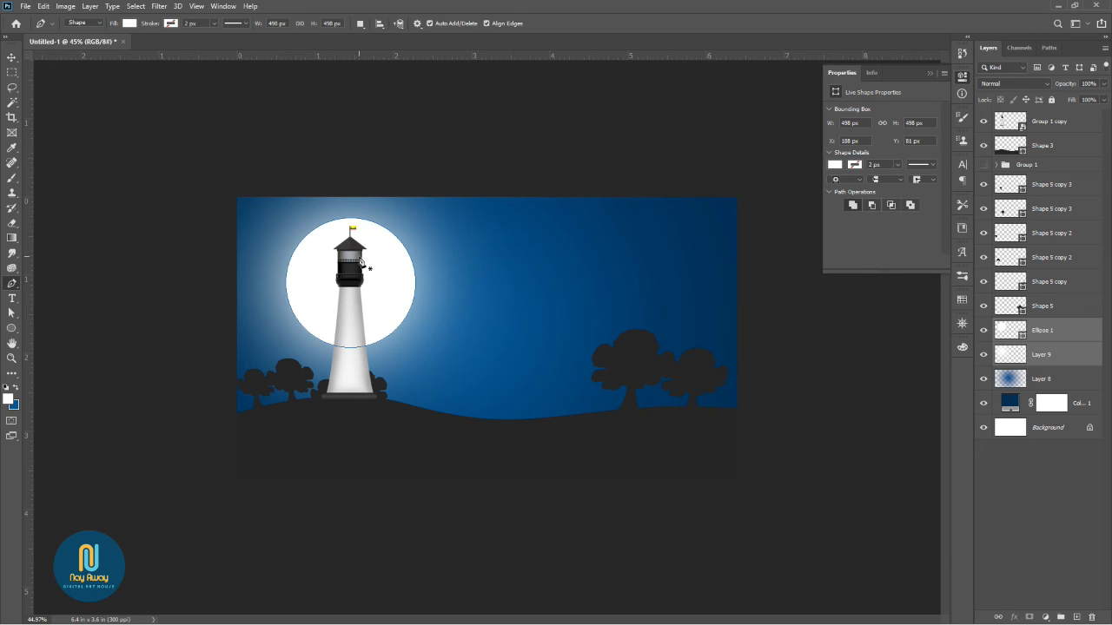
pyautogui.click(363, 254)
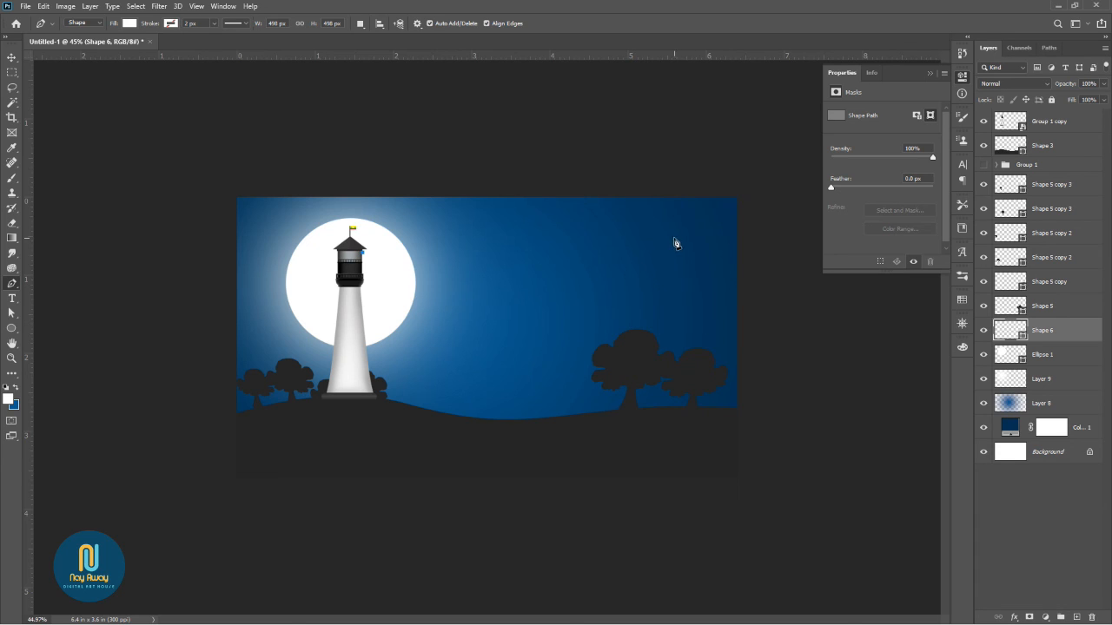
pyautogui.click(727, 227)
pyautogui.click(727, 328)
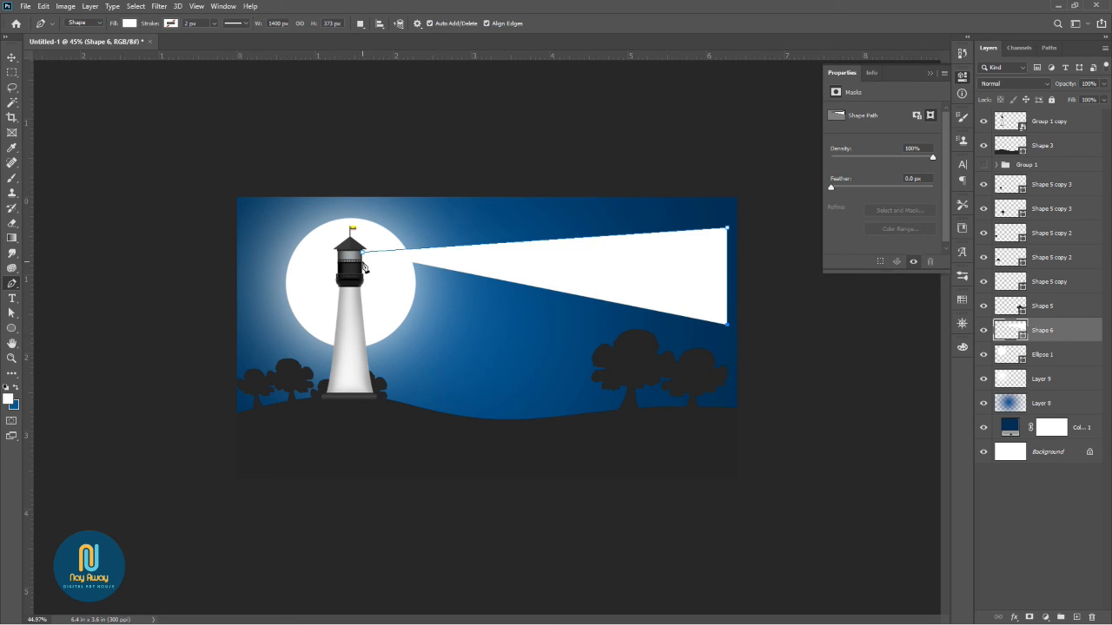
pyautogui.click(363, 254)
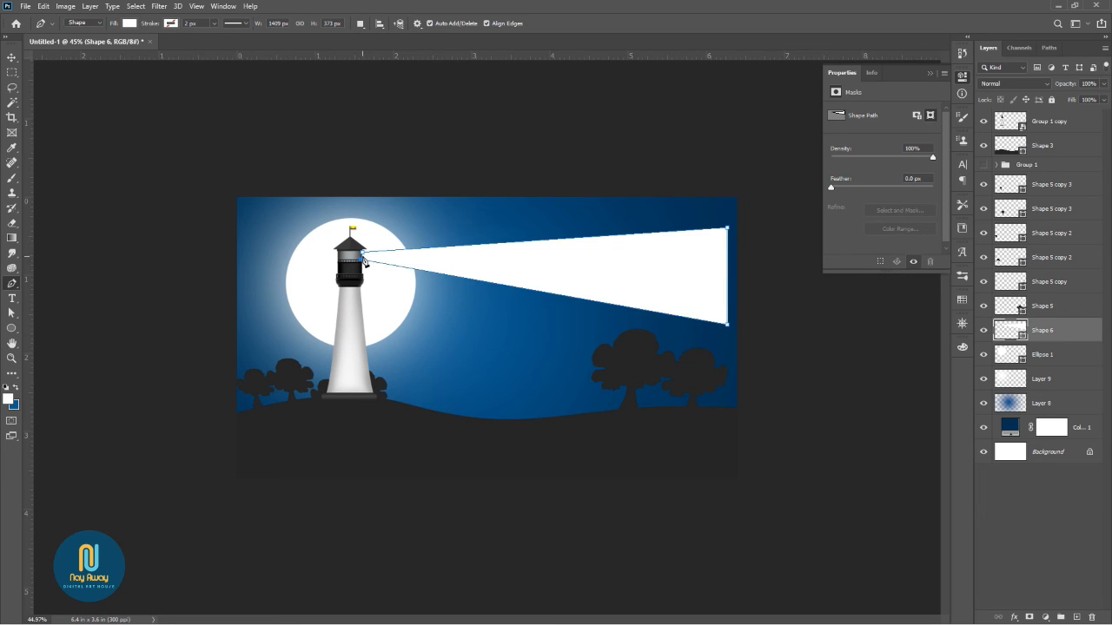
pyautogui.press('Return')
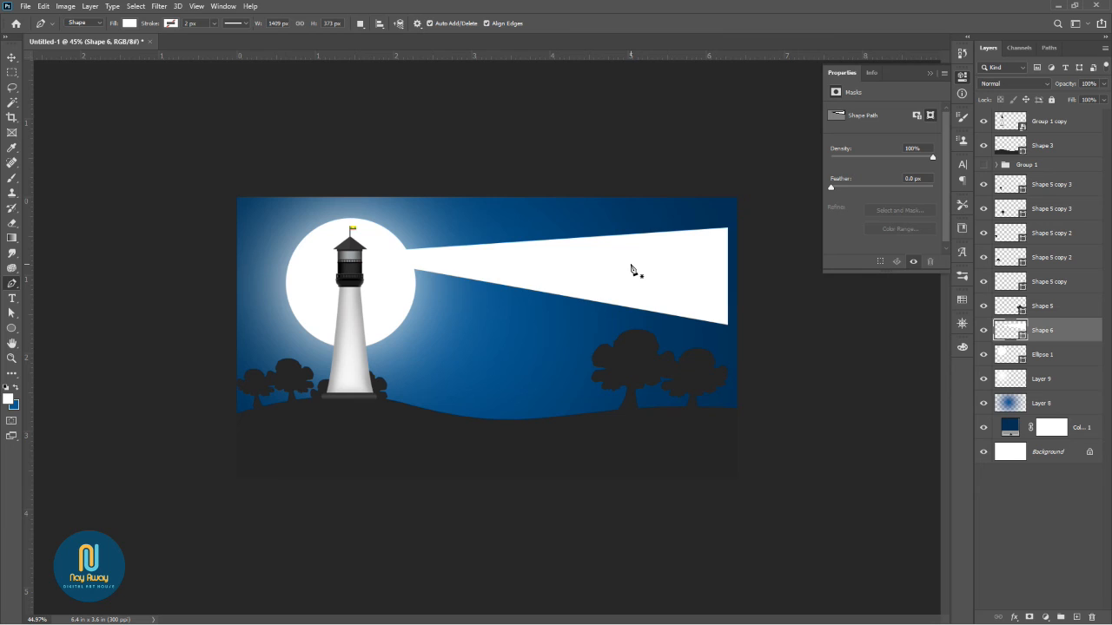
# - Recolor the light beam shape with a pale blue fill
pyautogui.hotkey('ctrl', '-')
pyautogui.hotkey('ctrl', '-')
pyautogui.hotkey('ctrl', '0')
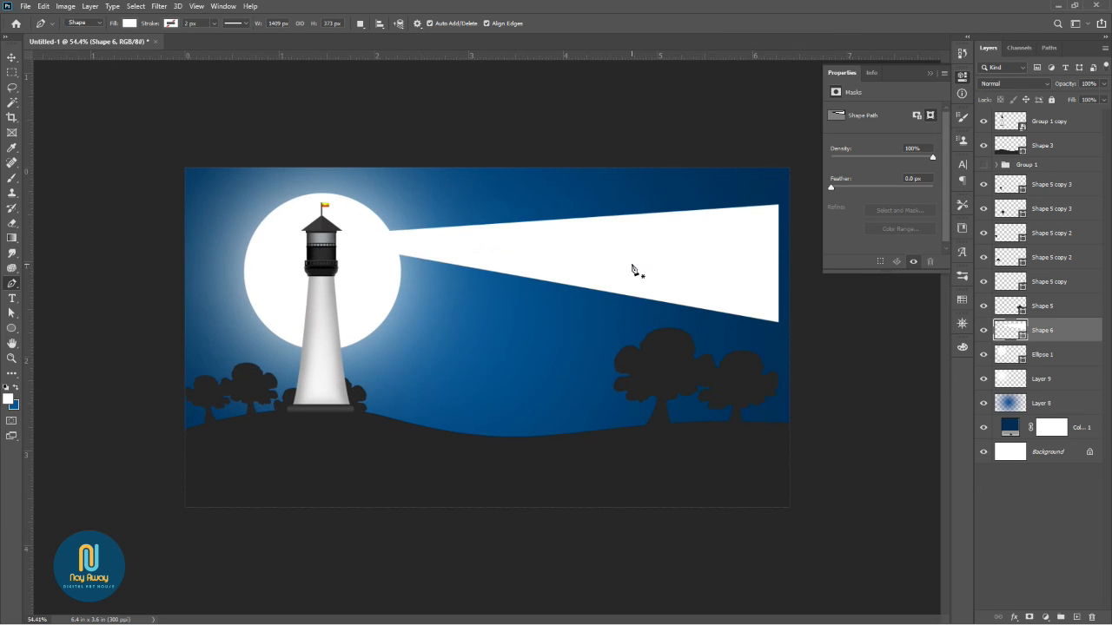
pyautogui.scroll(-5, 633, 265)
pyautogui.scroll(3, 632, 265)
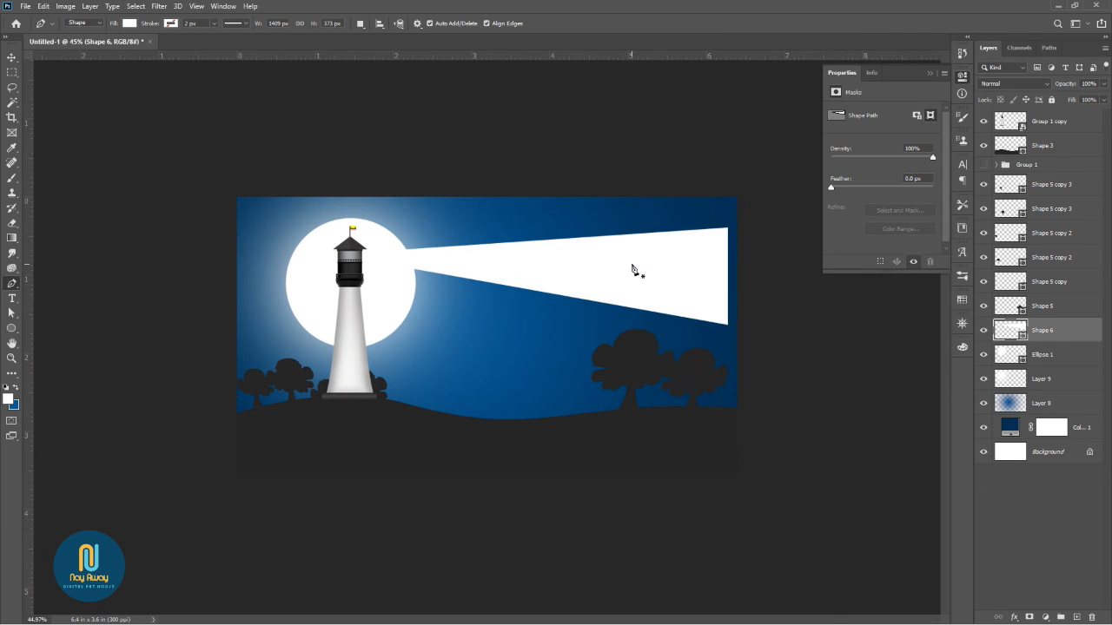
pyautogui.doubleClick(1012, 331)
pyautogui.click(599, 216)
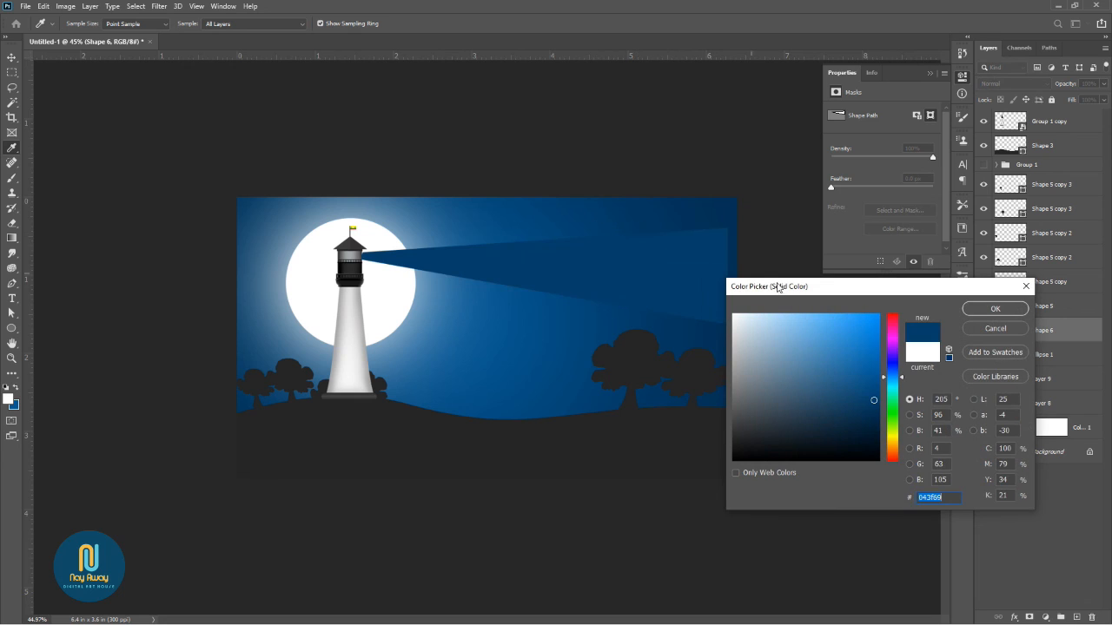
pyautogui.moveTo(862, 367)
pyautogui.mouseDown()
pyautogui.moveTo(871, 296)
pyautogui.moveTo(761, 288)
pyautogui.mouseUp()
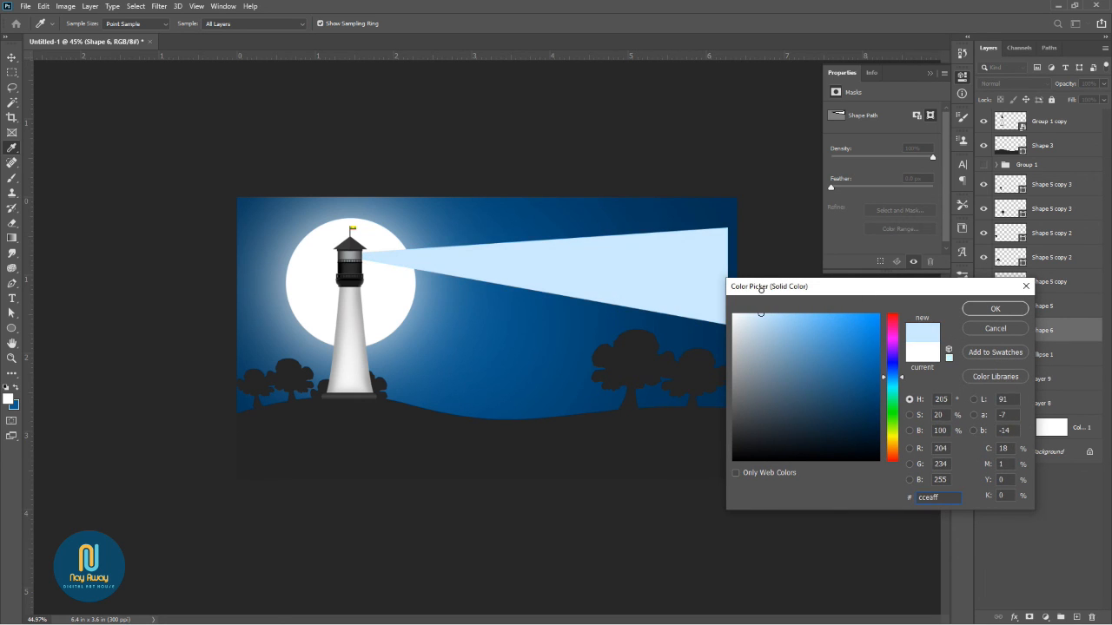
pyautogui.click(995, 309)
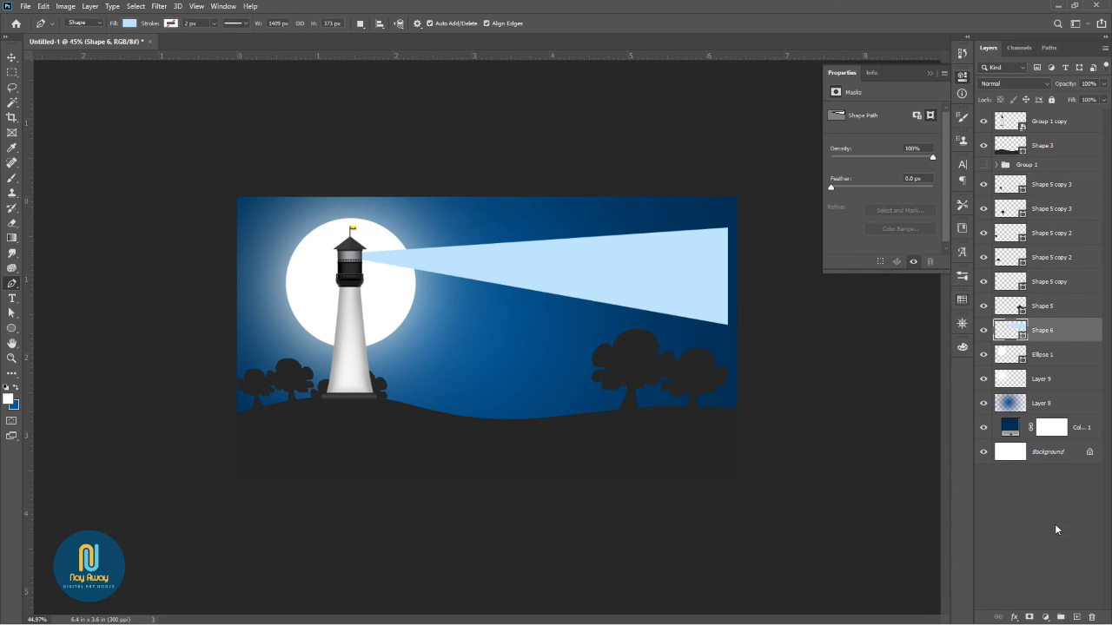
# - Add a layer mask to the beam and apply a black-to-white gradient so the light fades out away from the lighthouse
pyautogui.click(1029, 616)
pyautogui.press('g')
pyautogui.moveTo(784, 285); pyautogui.dragTo(424, 266)
pyautogui.moveTo(746, 268); pyautogui.dragTo(182, 223)
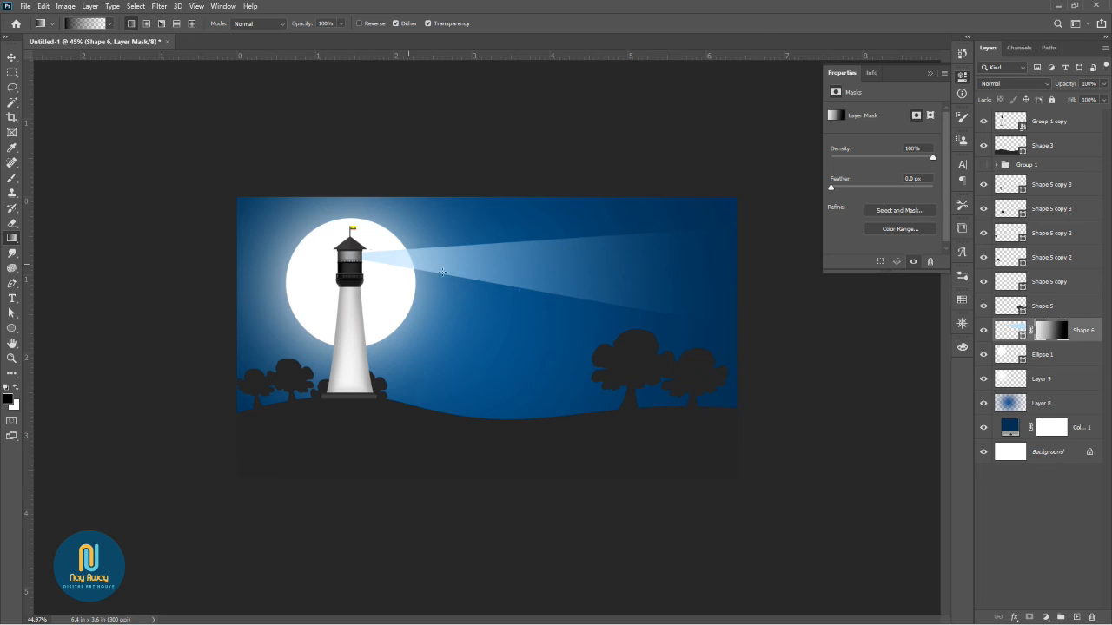
pyautogui.scroll(-2, 599, 310)
pyautogui.scroll(2, 604, 307)
pyautogui.scroll(-2, 660, 292)
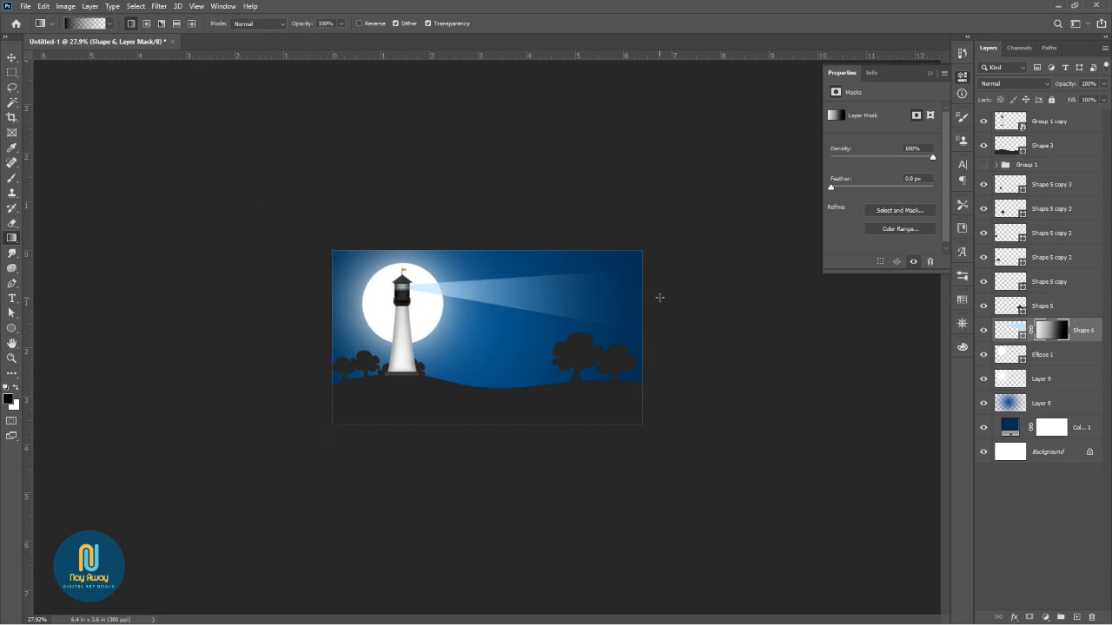
# - Shift the moon and its glow further left so the lighthouse overlaps only the moon's right side
pyautogui.click(1052, 356)
pyautogui.keyDown('shift'); pyautogui.click(1057, 379); pyautogui.keyUp('shift')
pyautogui.press('v')
pyautogui.moveTo(437, 325); pyautogui.dragTo(414, 325)
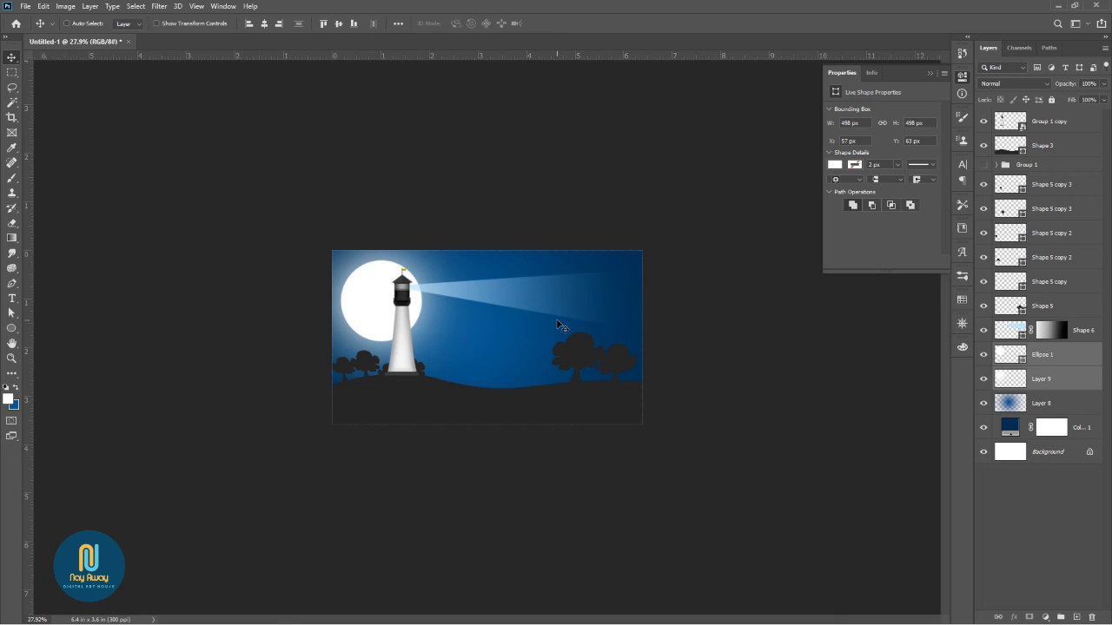
# - Draw a small flying bird, about 81 × 44 px, with the Pen tool in the open sky below the light beam
pyautogui.scroll(5, 560, 325)
pyautogui.press('p')
pyautogui.click(482, 338)
pyautogui.scroll(2, 482, 338)
pyautogui.click(486, 331)
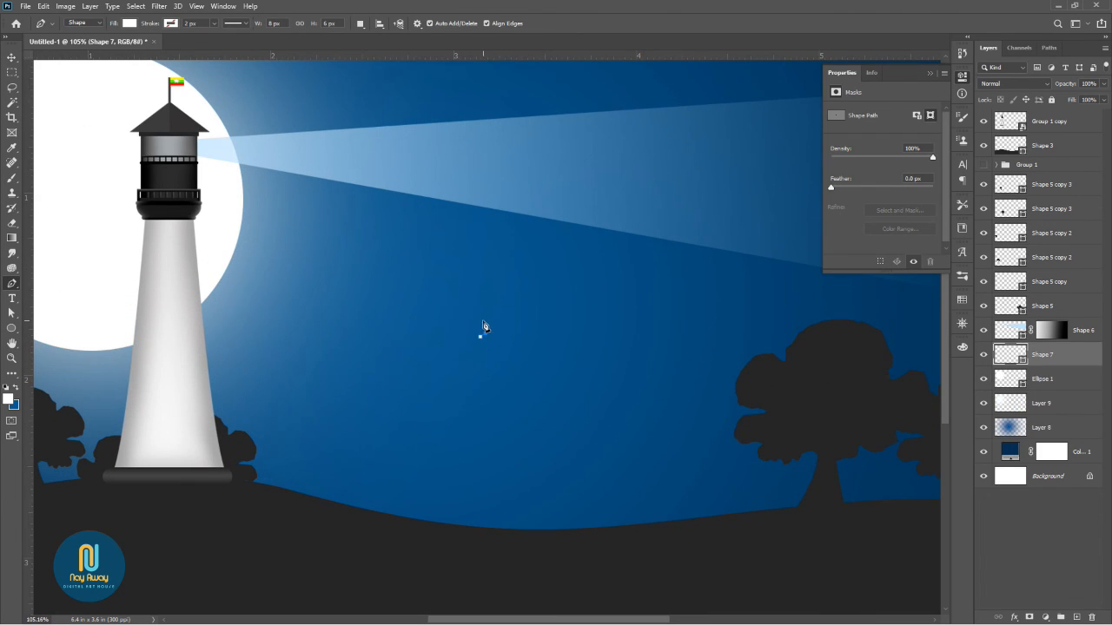
pyautogui.click(474, 320)
pyautogui.click(465, 321)
pyautogui.moveTo(491, 323); pyautogui.dragTo(511, 345)
pyautogui.click(511, 344)
pyautogui.press('Escape')
# - Fill the bird shape with black (#000000)
pyautogui.doubleClick(1009, 355)
pyautogui.click(770, 462)
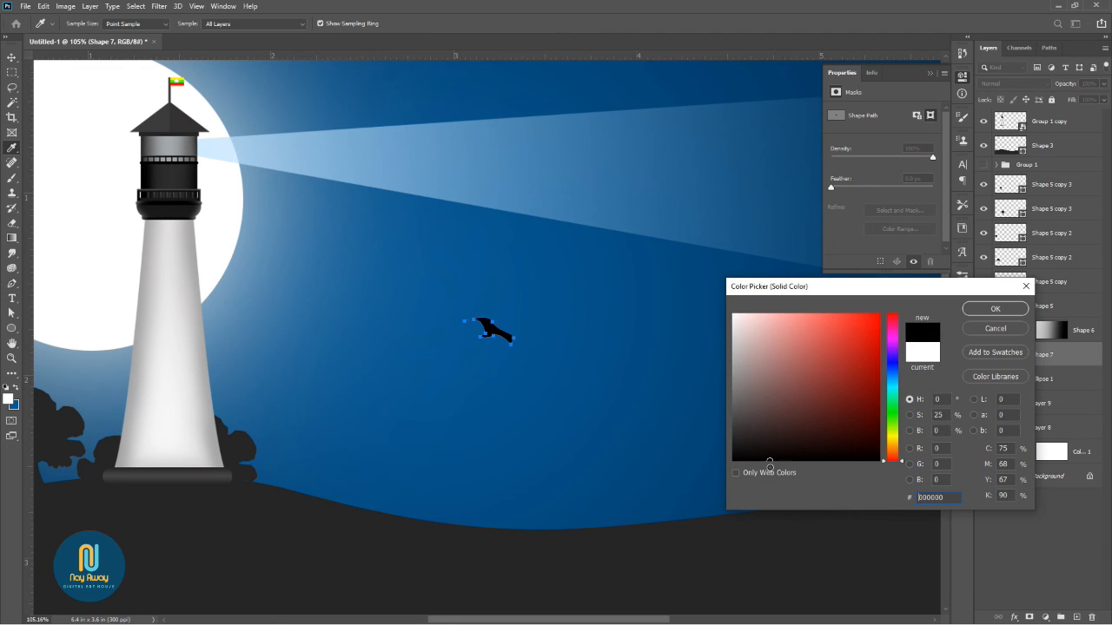
pyautogui.click(988, 310)
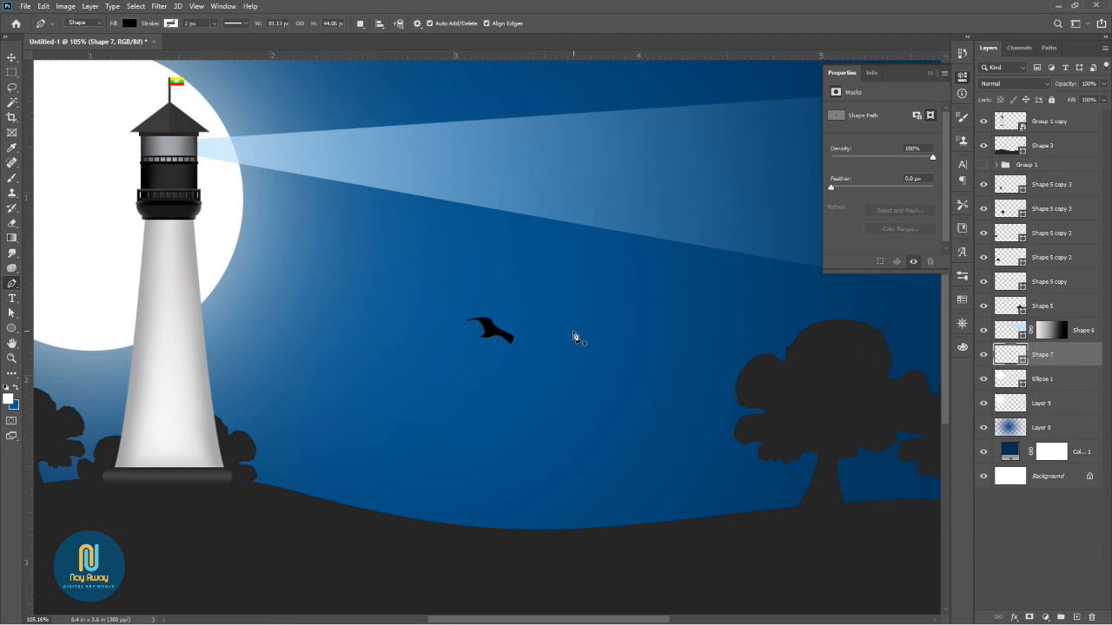
# - Scale the bird down proportionally to about 70%
pyautogui.scroll(-5, 573, 337)
pyautogui.hotkey('ctrl', 't')
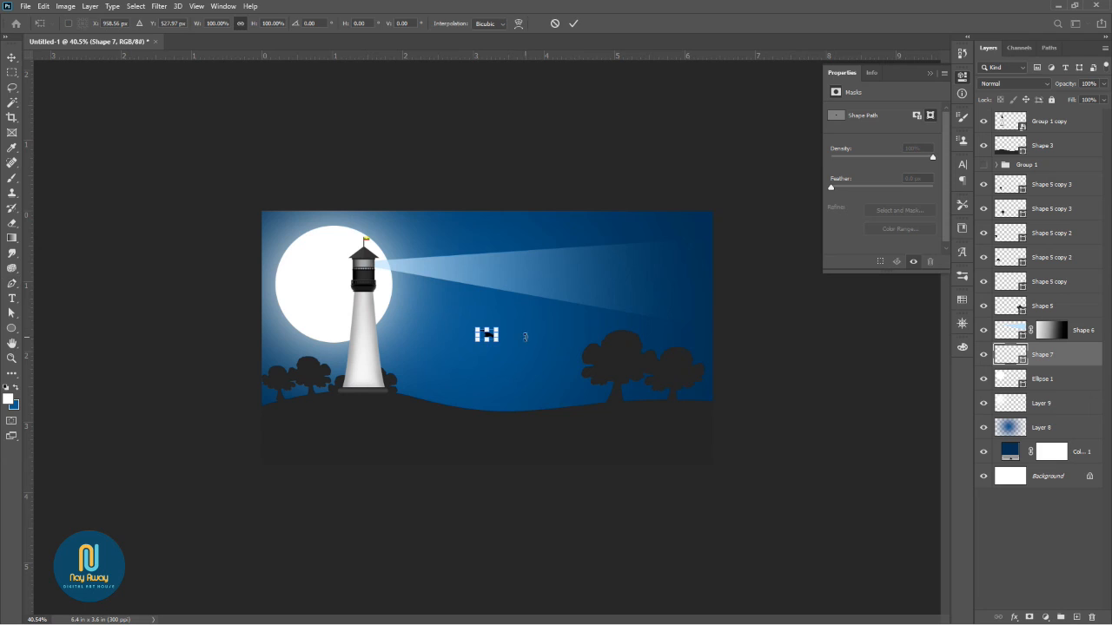
pyautogui.moveTo(499, 327); pyautogui.dragTo(491, 331)
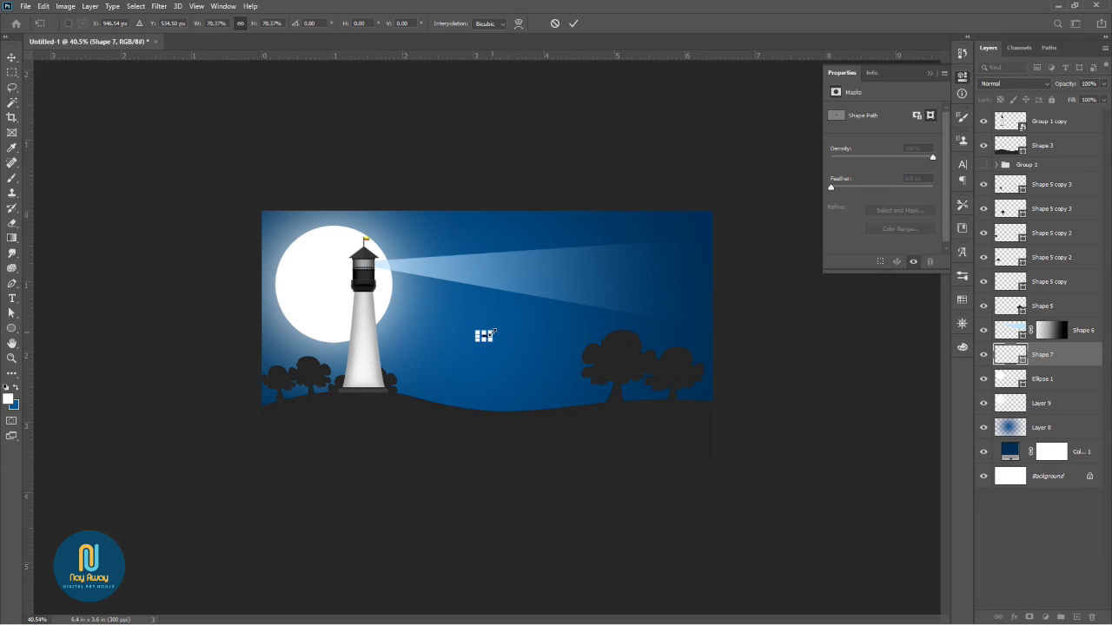
pyautogui.press('Return')
# - Duplicate the bird and transform the copy into a smaller bird placed just below the original
pyautogui.hotkey('ctrl', 'j')
pyautogui.moveTo(505, 349); pyautogui.dragTo(577, 347)
pyautogui.hotkey('ctrl', 'z')
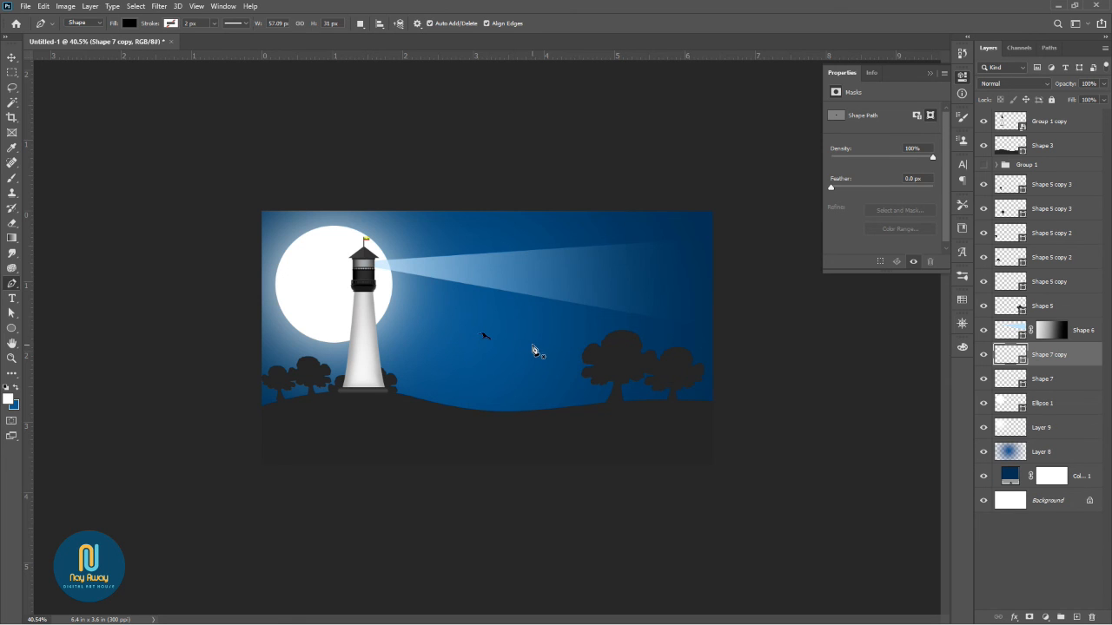
pyautogui.press('v')
pyautogui.moveTo(489, 340); pyautogui.dragTo(505, 362)
pyautogui.hotkey('ctrl', 't')
pyautogui.press('Return')
# - Duplicate the small bird and transform the new copy so it flies beside it, forming a flock of three
pyautogui.hotkey('ctrl', 'j')
pyautogui.hotkey('ctrl', 't')
pyautogui.press('Return')
pyautogui.scroll(-1, 535, 353)
pyautogui.scroll(2, 535, 353)
pyautogui.scroll(-1, 530, 355)
pyautogui.scroll(2, 529, 354)
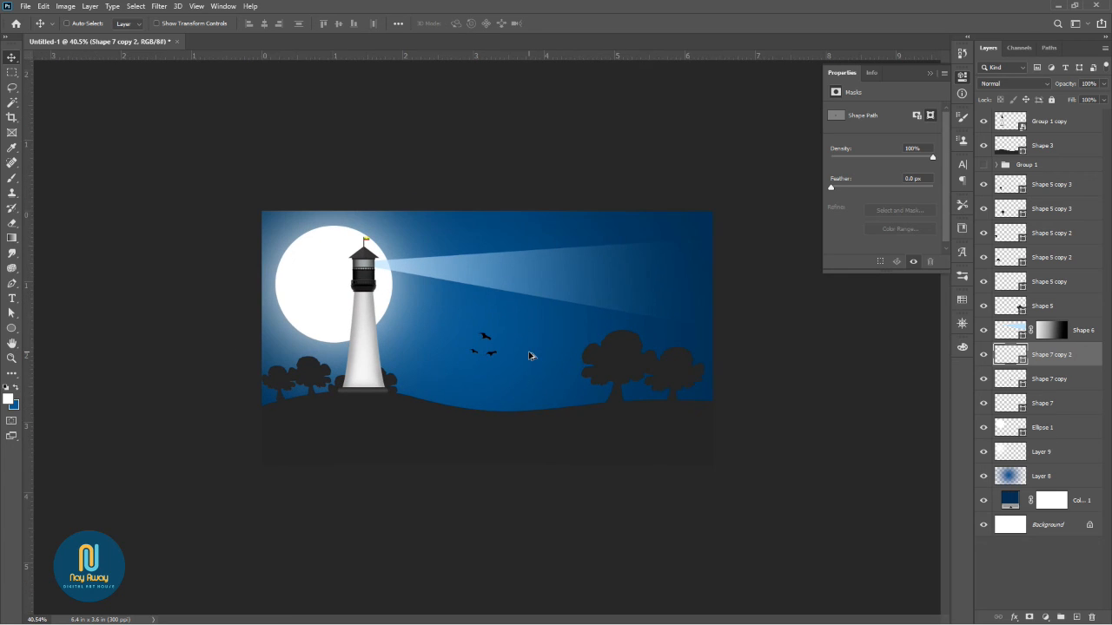
# - Create a new layer directly above the sky glow, Layer 8, and set up a hard round brush with a much smaller size
pyautogui.click(1065, 478)
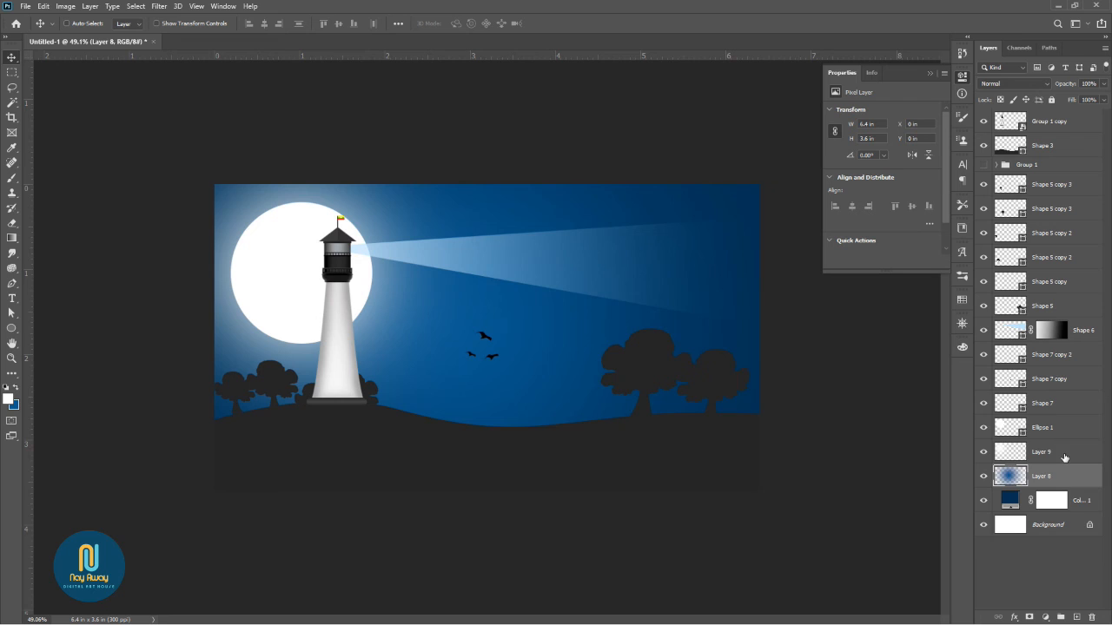
pyautogui.click(1076, 619)
pyautogui.press('b')
pyautogui.rightClick(502, 335)
pyautogui.click(590, 488)
pyautogui.doubleClick(590, 487)
pyautogui.press('[')
pyautogui.press('[')
pyautogui.press('[')
pyautogui.press('[')
pyautogui.press('[')
pyautogui.press('[')
pyautogui.press('[')
pyautogui.press('[')
pyautogui.press('[')
pyautogui.press('[')
pyautogui.press('[')
pyautogui.press('[')
pyautogui.press('[')
pyautogui.press('[')
pyautogui.press('[')
pyautogui.press('[')
pyautogui.press('[')
pyautogui.press('[')
pyautogui.press('[')
pyautogui.press('[')
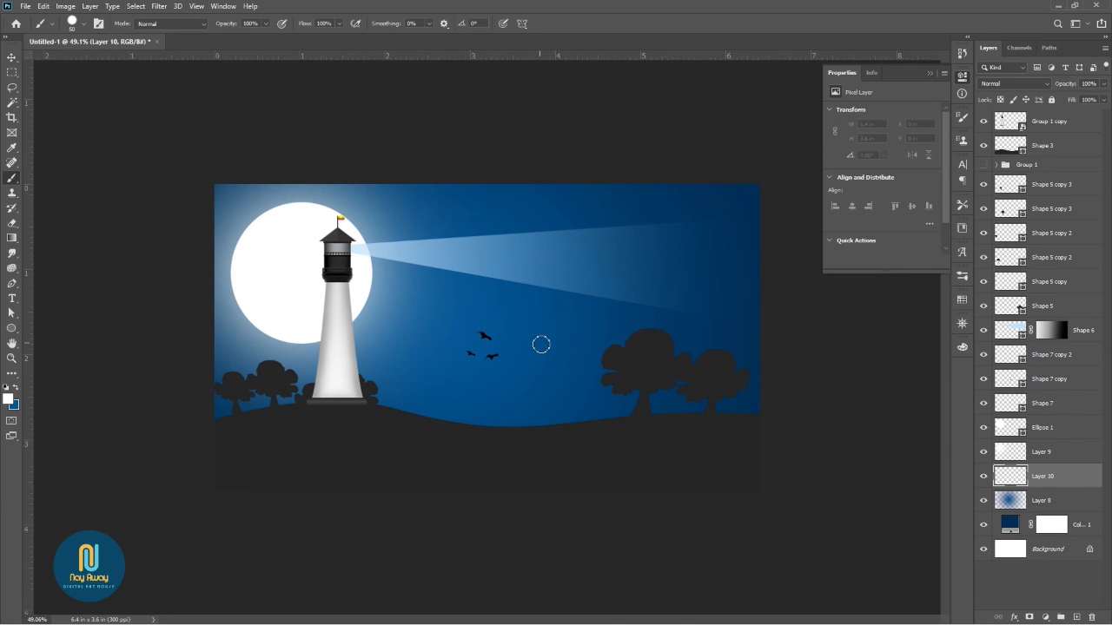
# - Paint tiny white stars of varying size scattered across the night sky
pyautogui.click(540, 342)
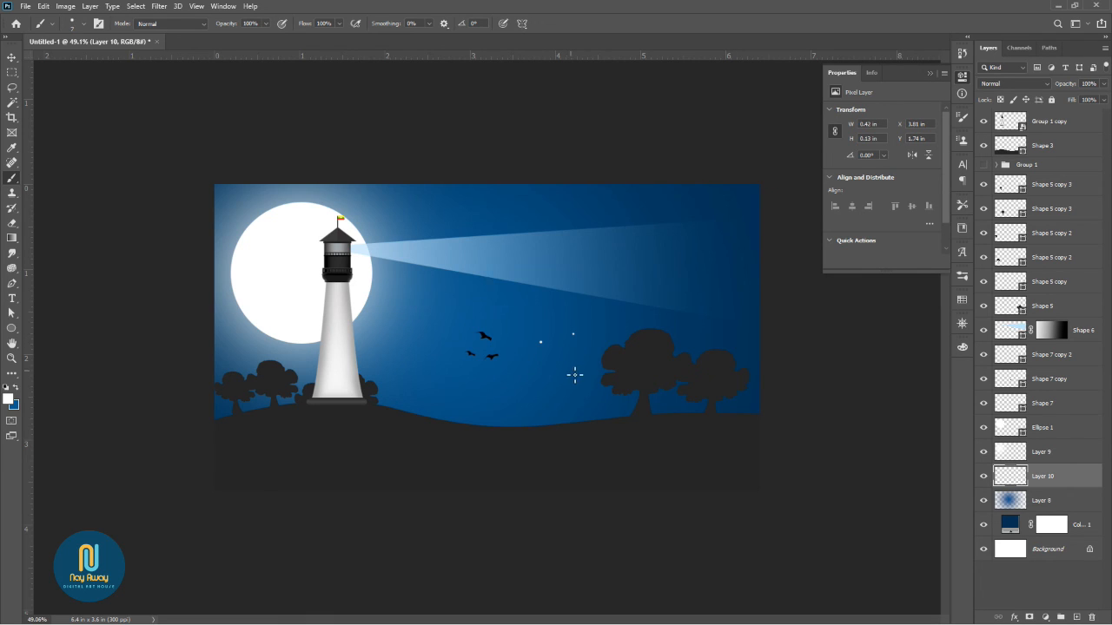
pyautogui.click(446, 361)
pyautogui.click(445, 322)
pyautogui.scroll(3, 568, 427)
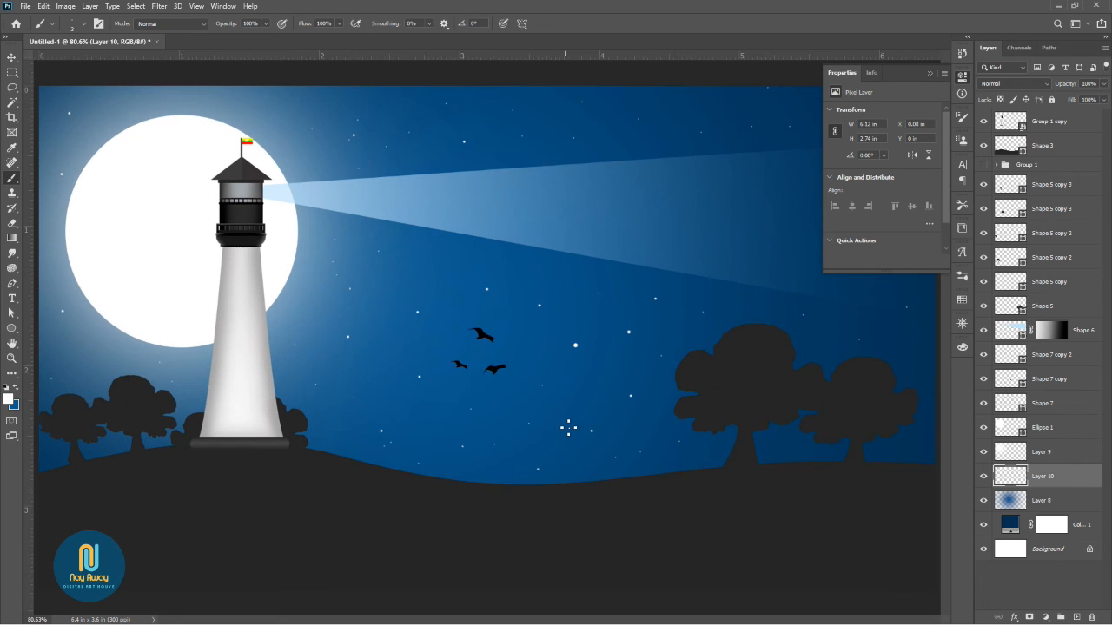
# - Add a Hue/Saturation adjustment above all layers, setting lightness to -5 and raising the saturation
pyautogui.click(1076, 132)
pyautogui.click(1045, 618)
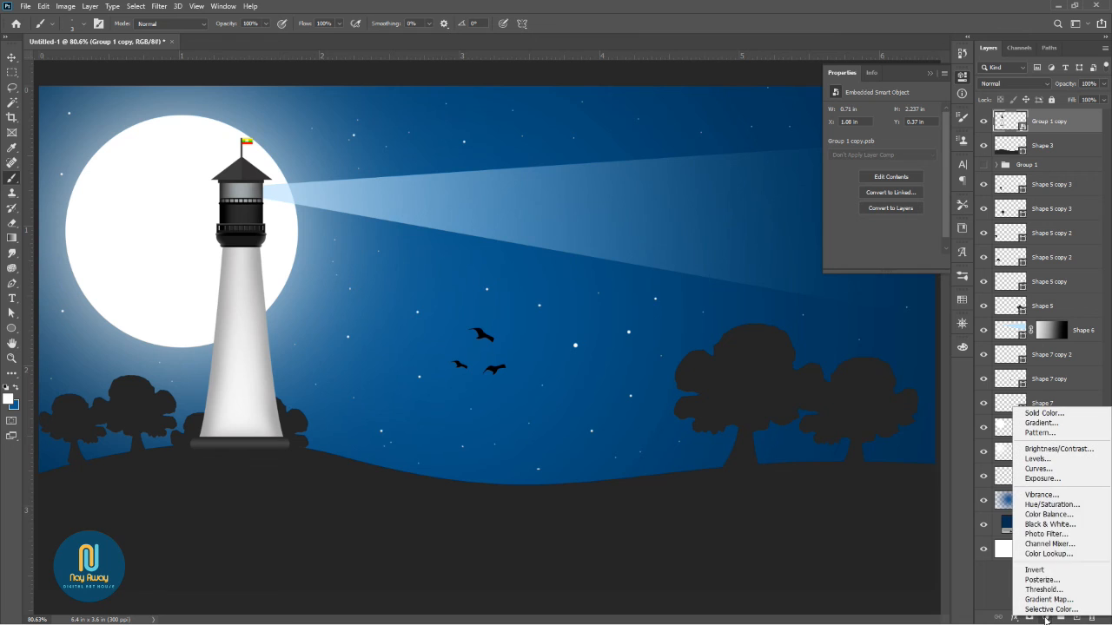
pyautogui.click(1049, 505)
pyautogui.moveTo(884, 199); pyautogui.dragTo(888, 179)
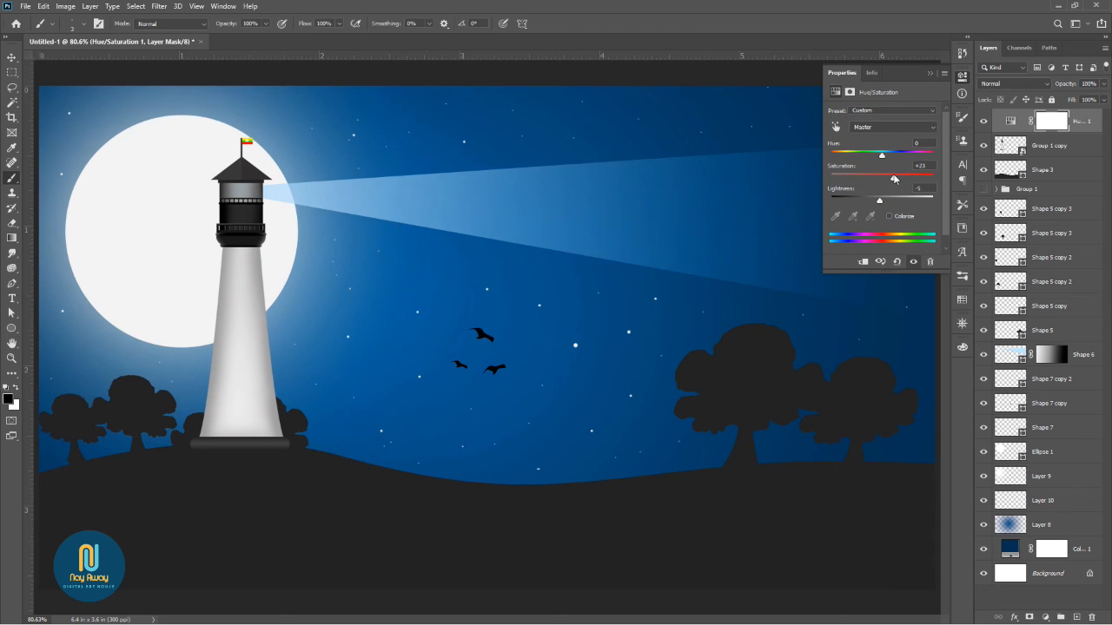
pyautogui.click(930, 73)
pyautogui.scroll(-4, 756, 271)
pyautogui.scroll(1, 757, 277)
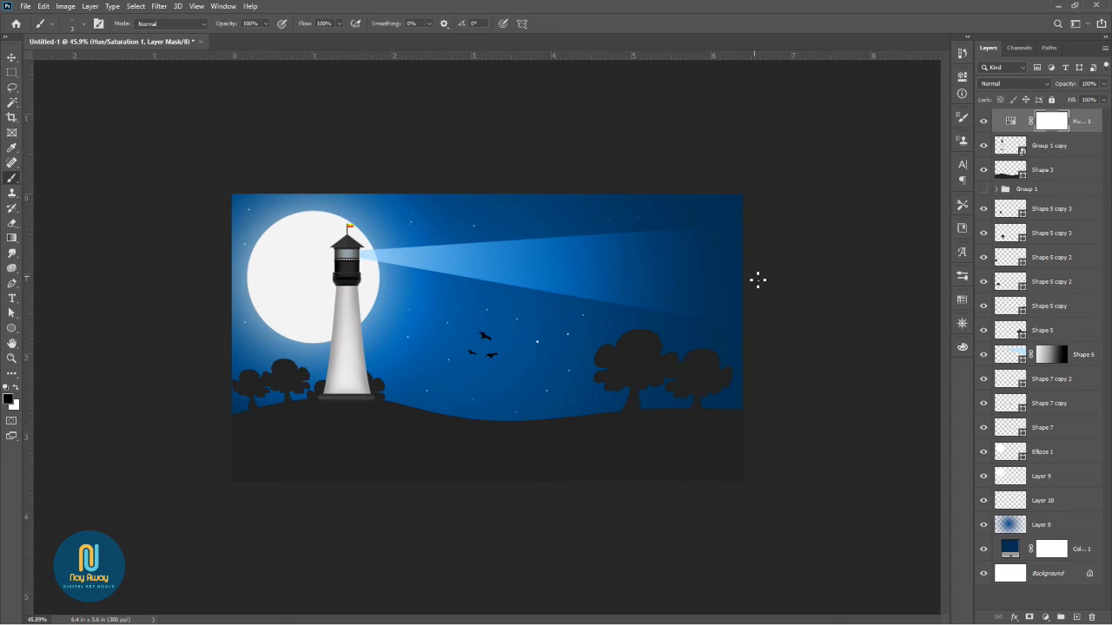
pyautogui.scroll(3, 757, 280)
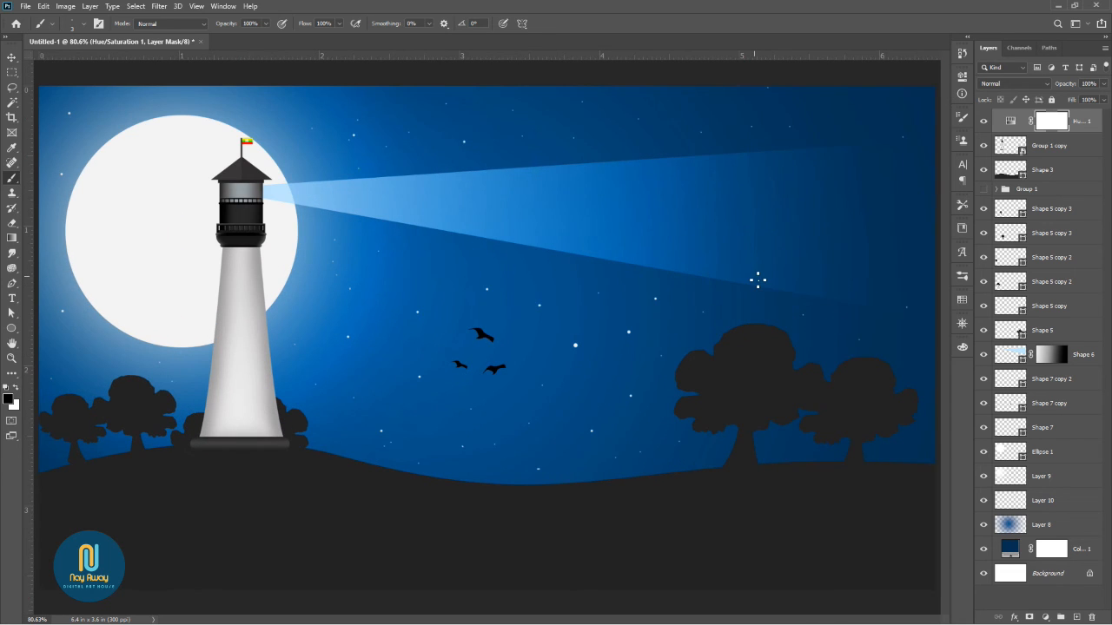